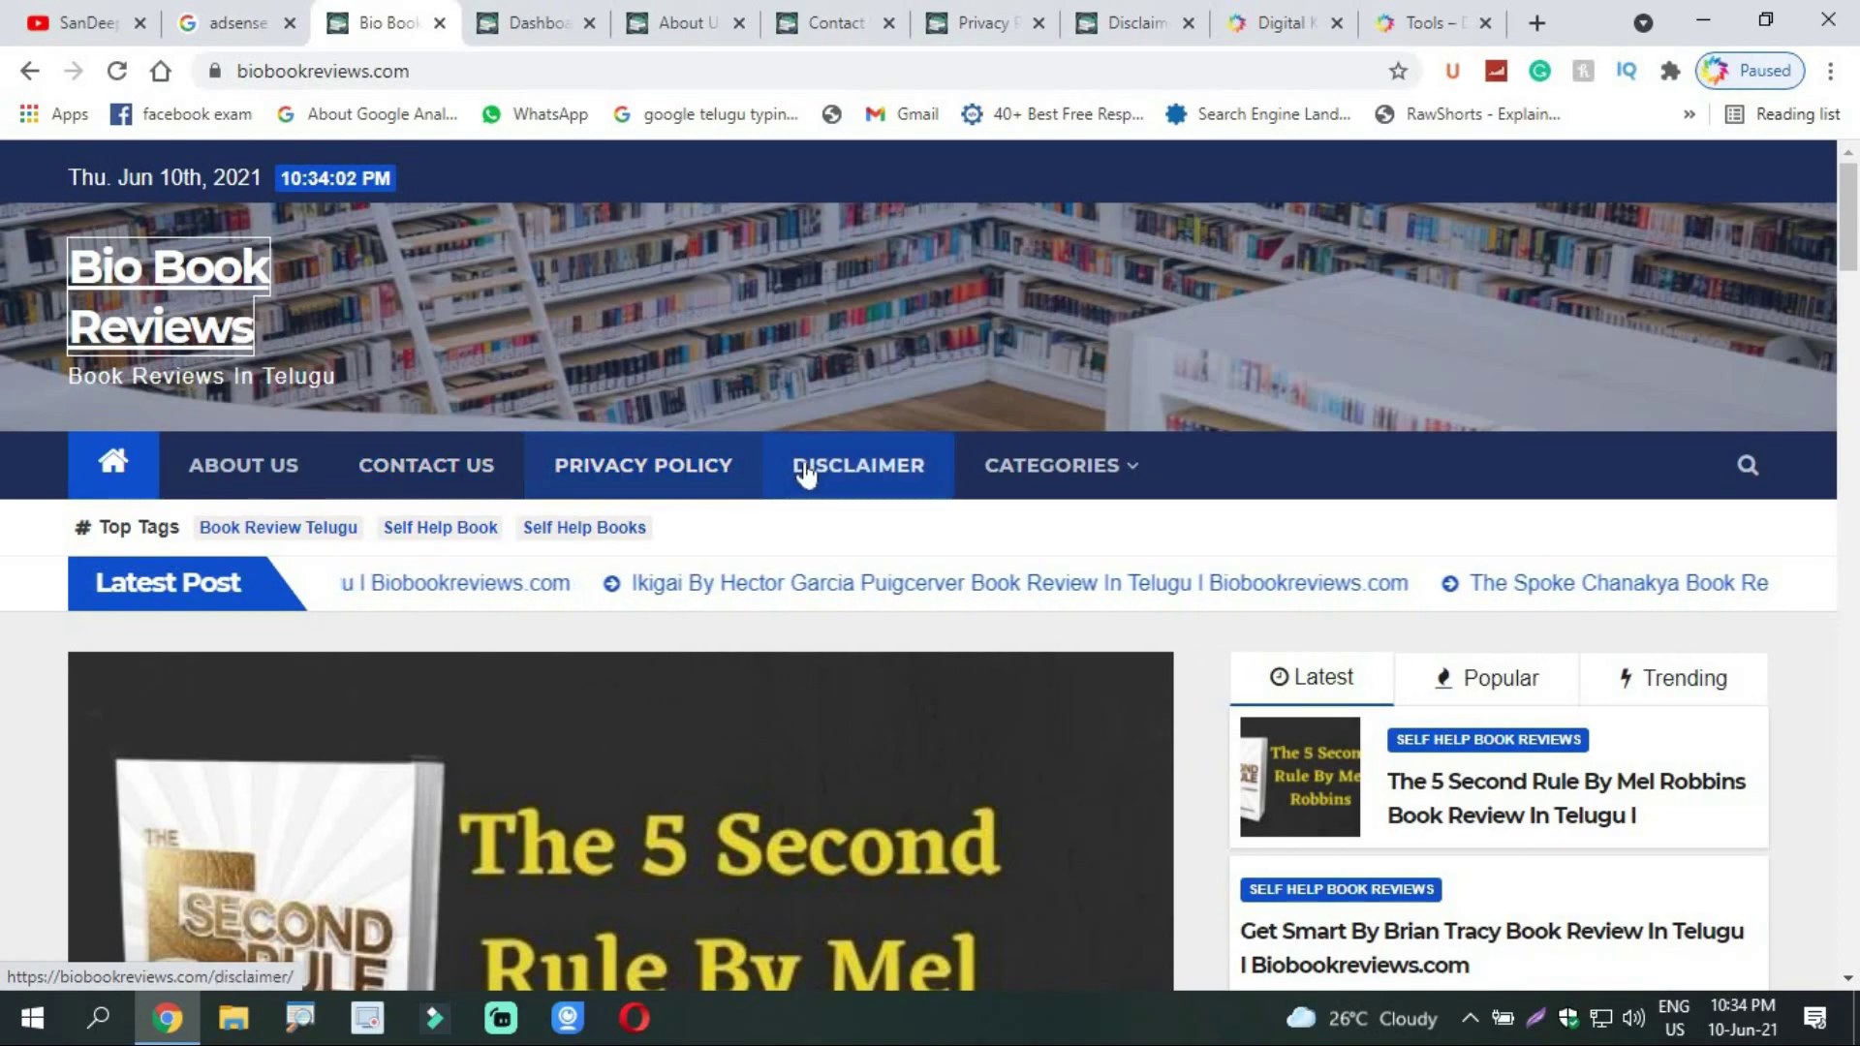
Step: Find the Privacy Policy tool card on the Digital Khammam Tools page
left_click(1298, 21)
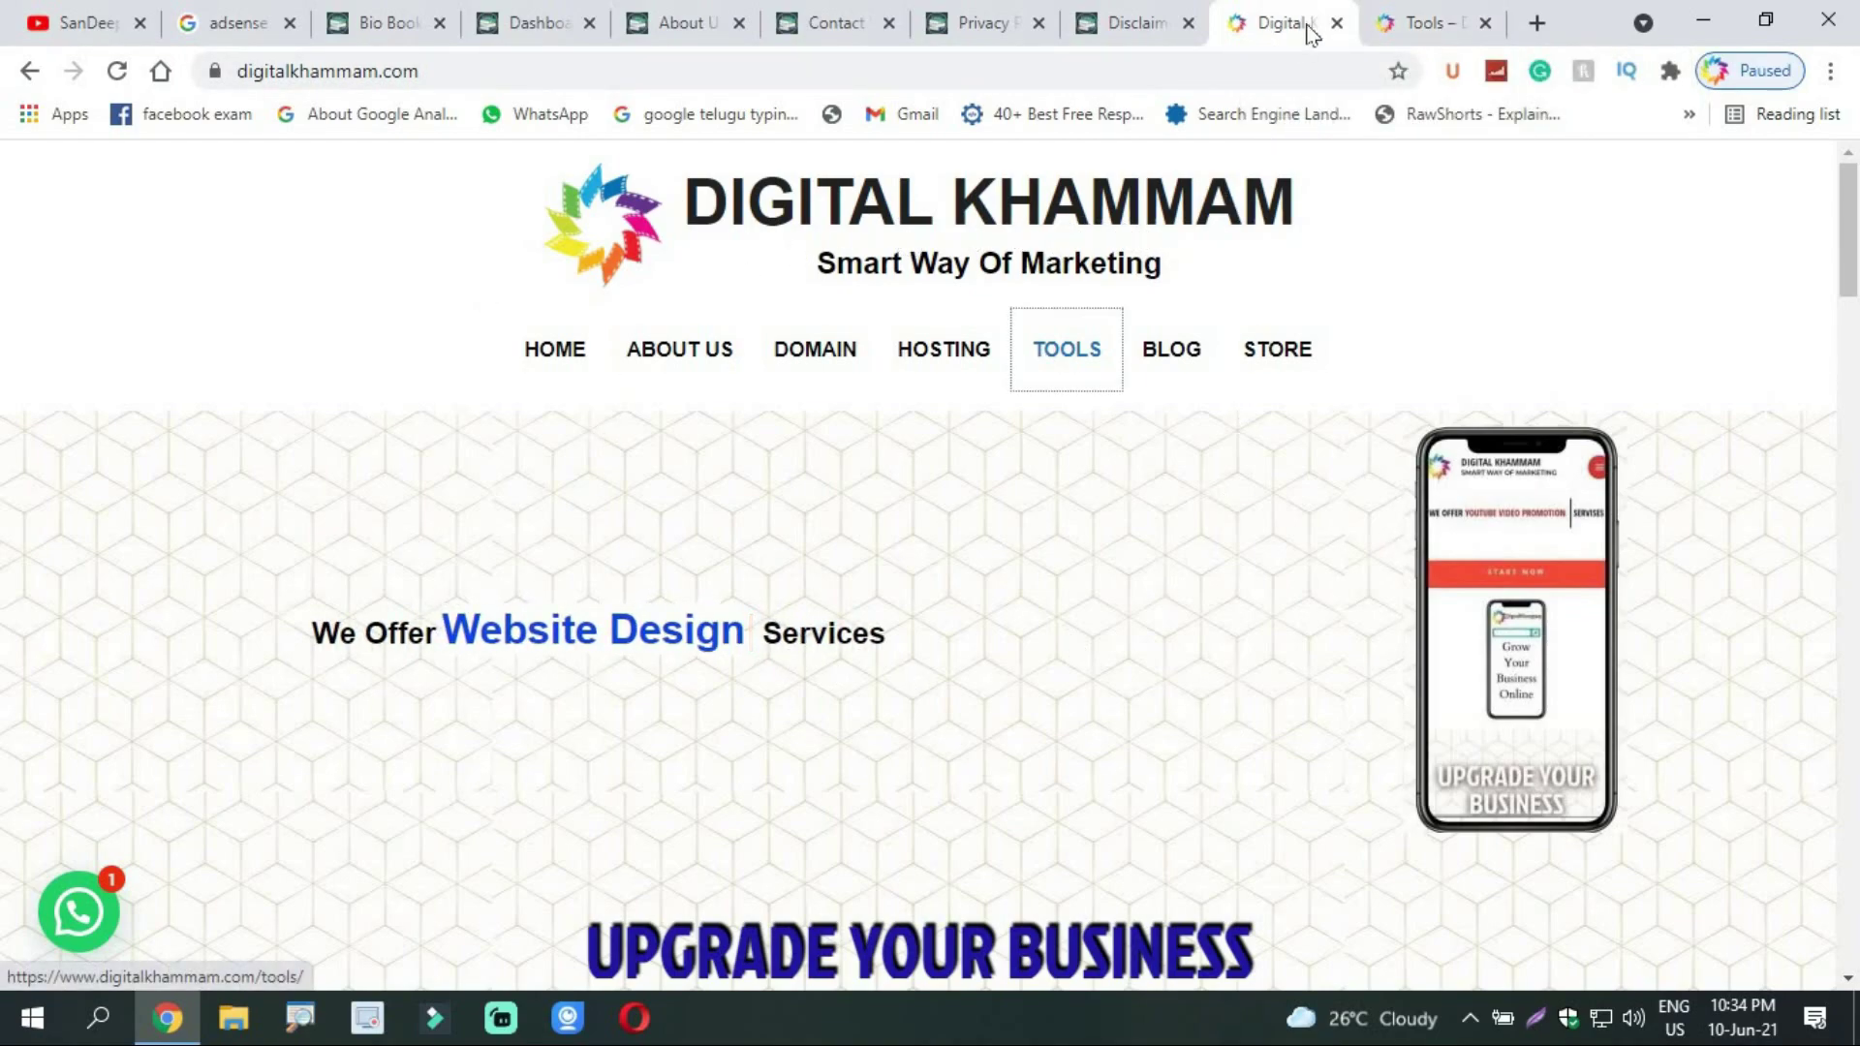
left_click(1437, 13)
left_click_drag(1851, 334, 1856, 223)
scroll(1226, 457, "down", 15)
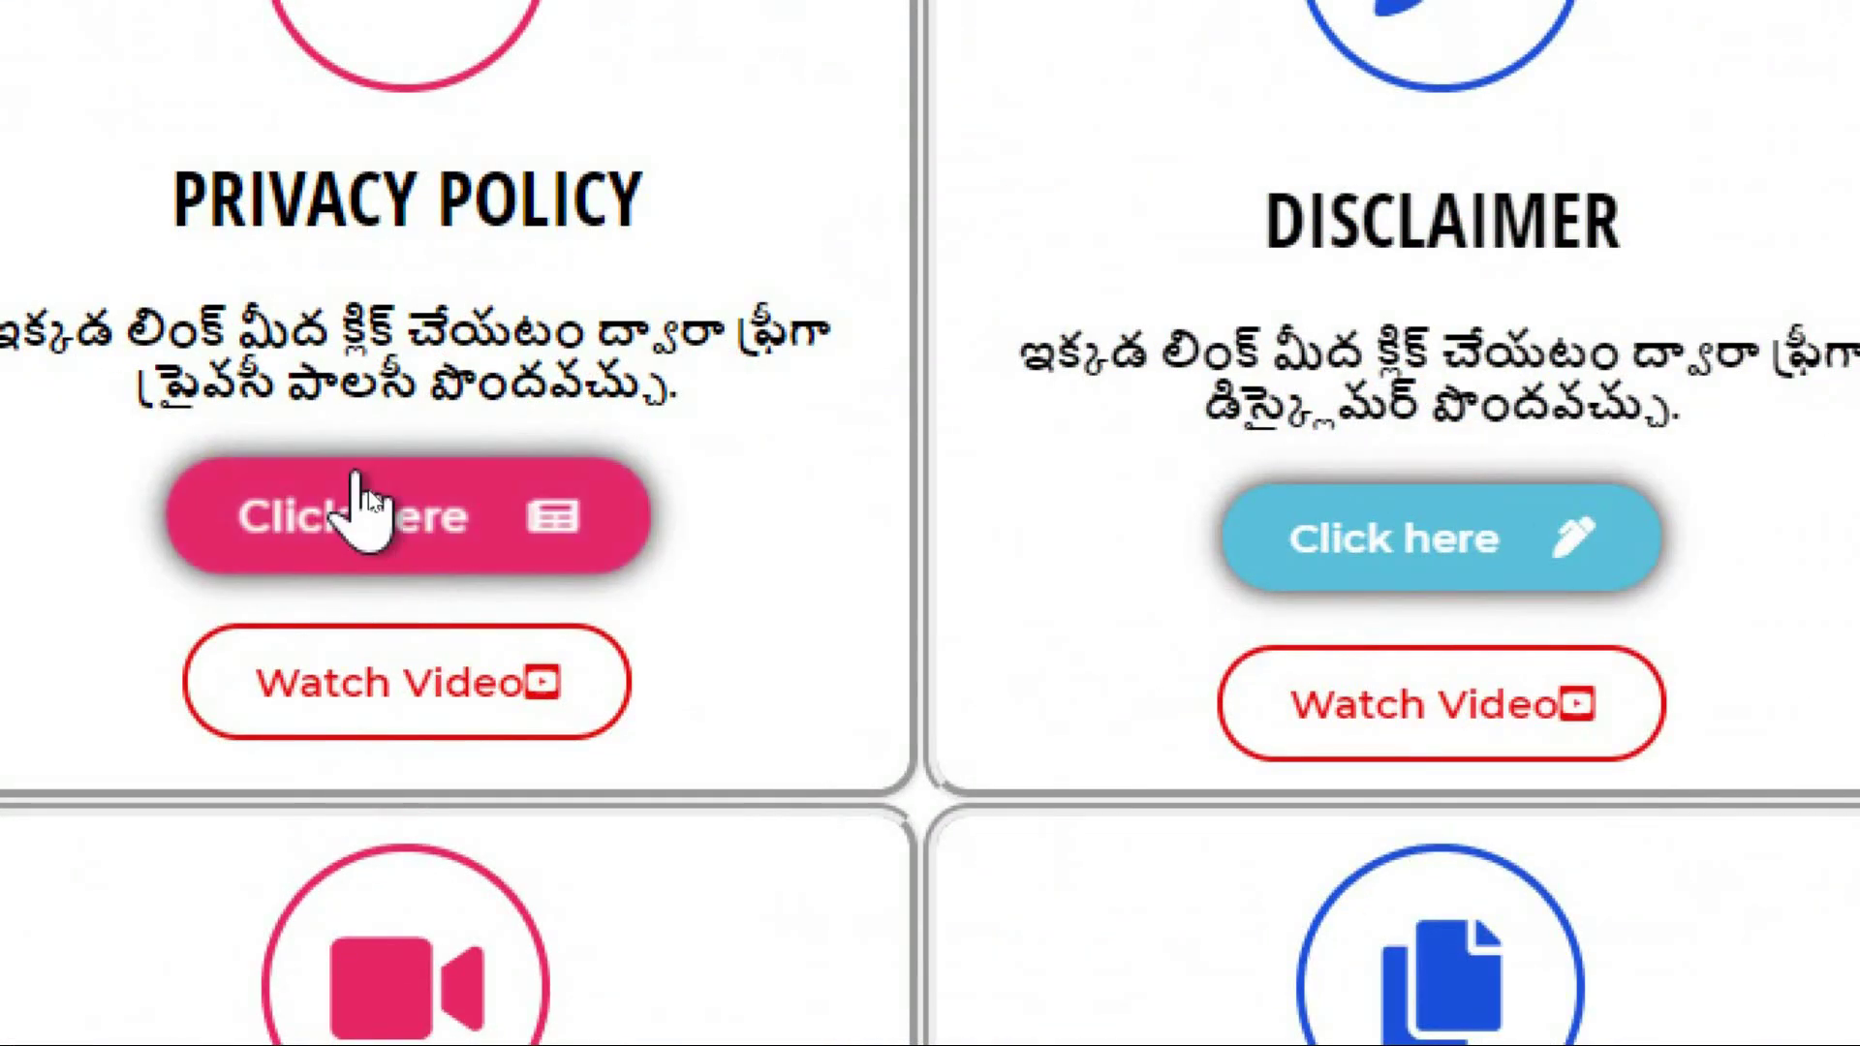
triple_click(374, 487)
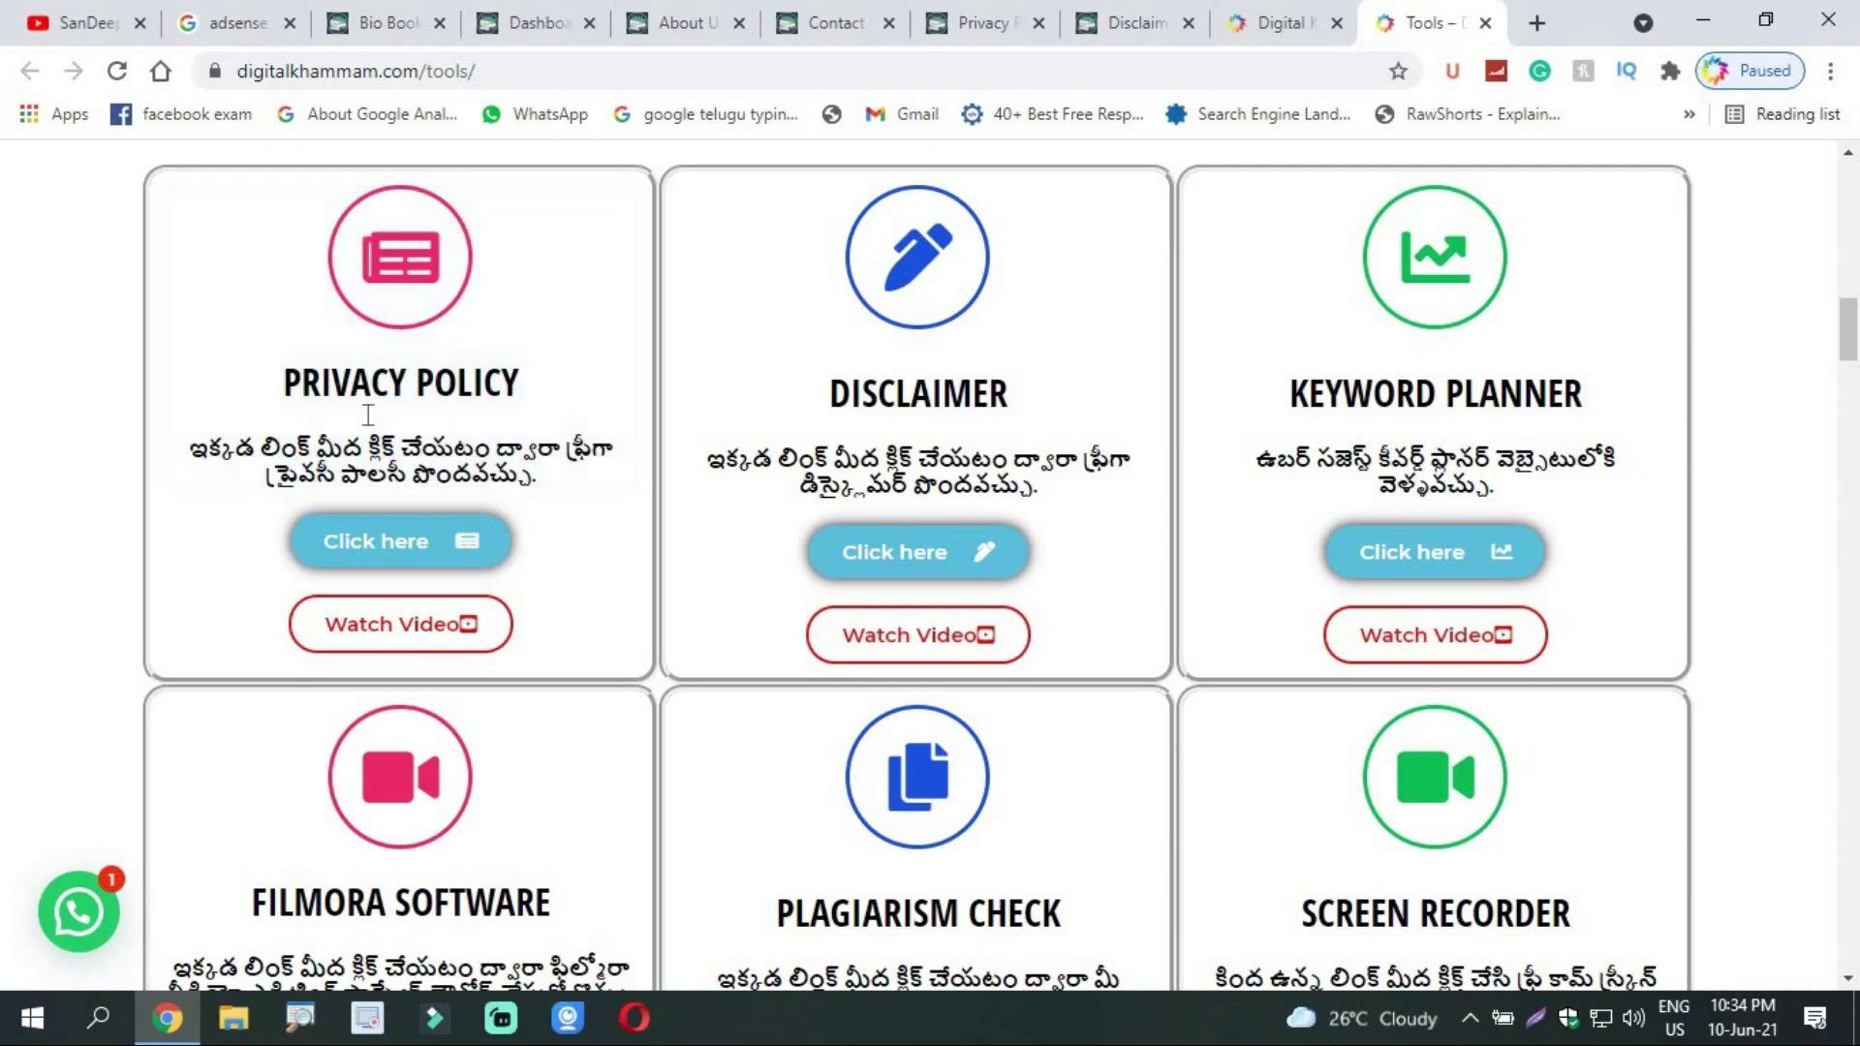
left_click(362, 4)
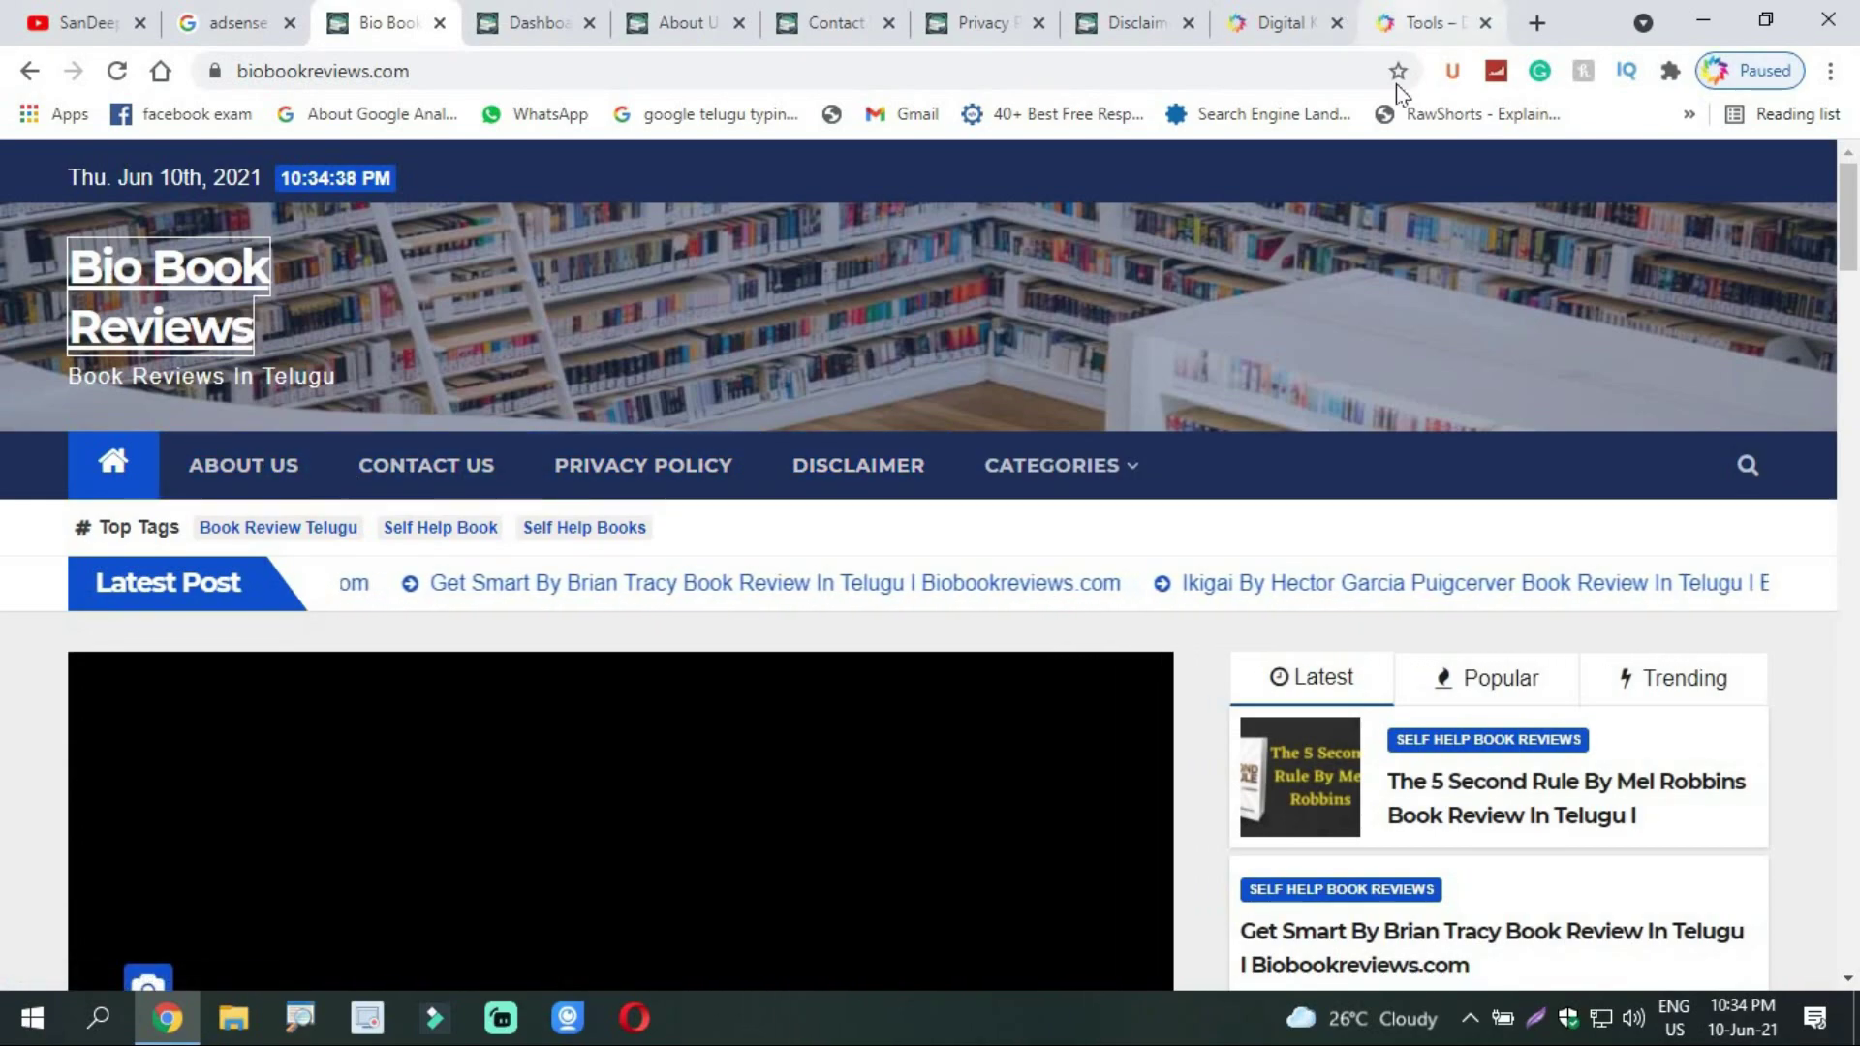
left_click(1429, 23)
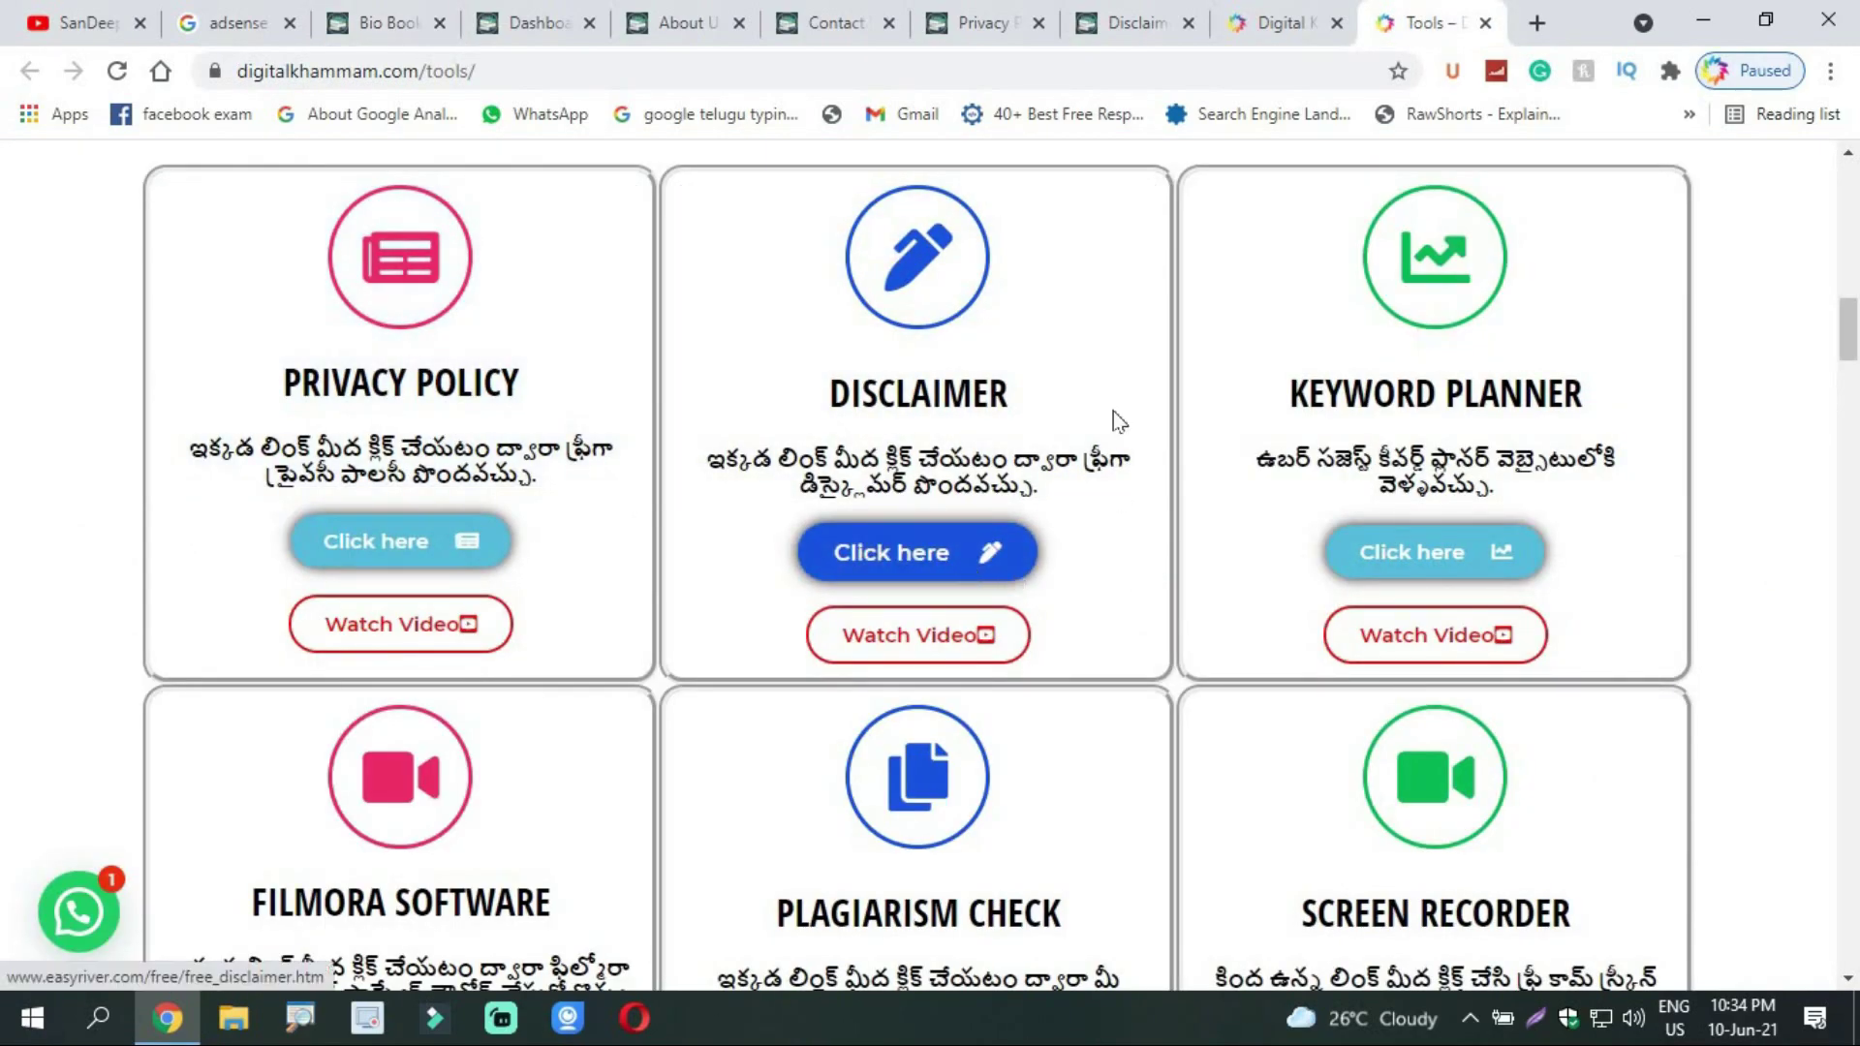
scroll(1450, 625, "down", 5)
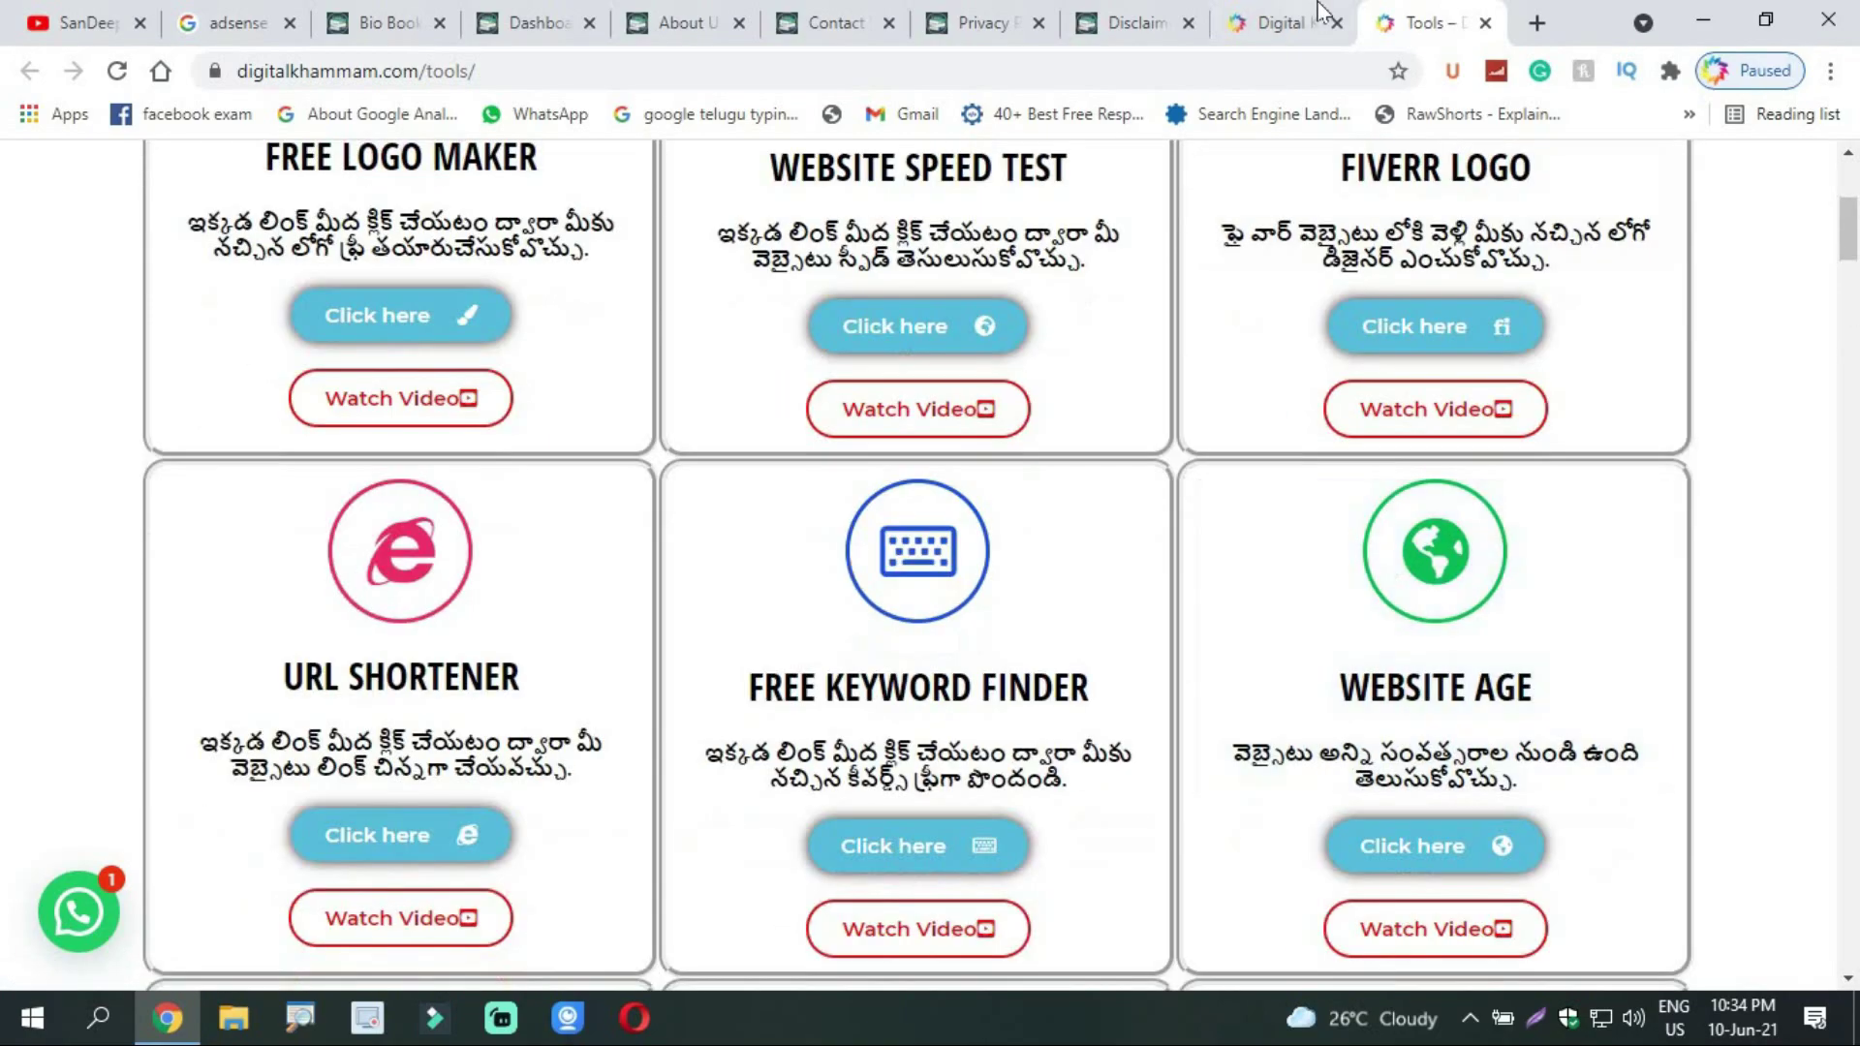
Step: Open the Privacy Policy card's free generator link in a new tab
left_click(1281, 22)
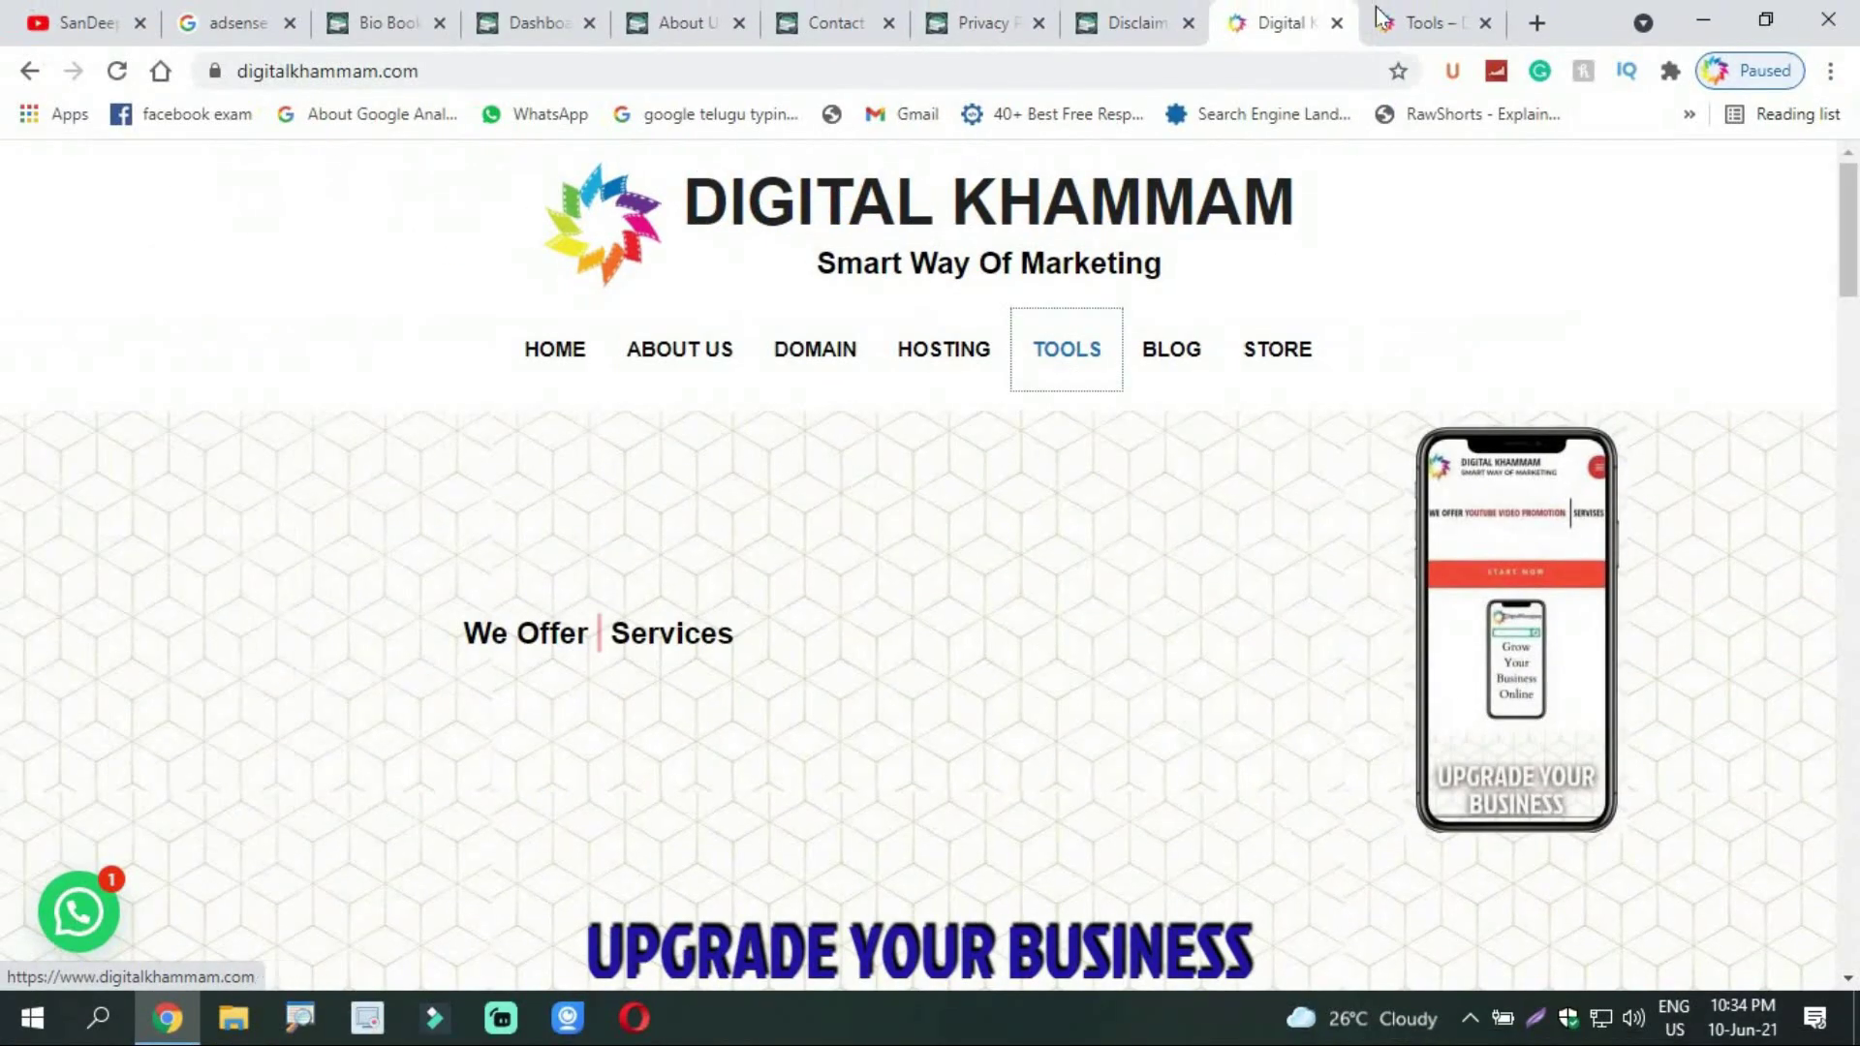
left_click(1414, 23)
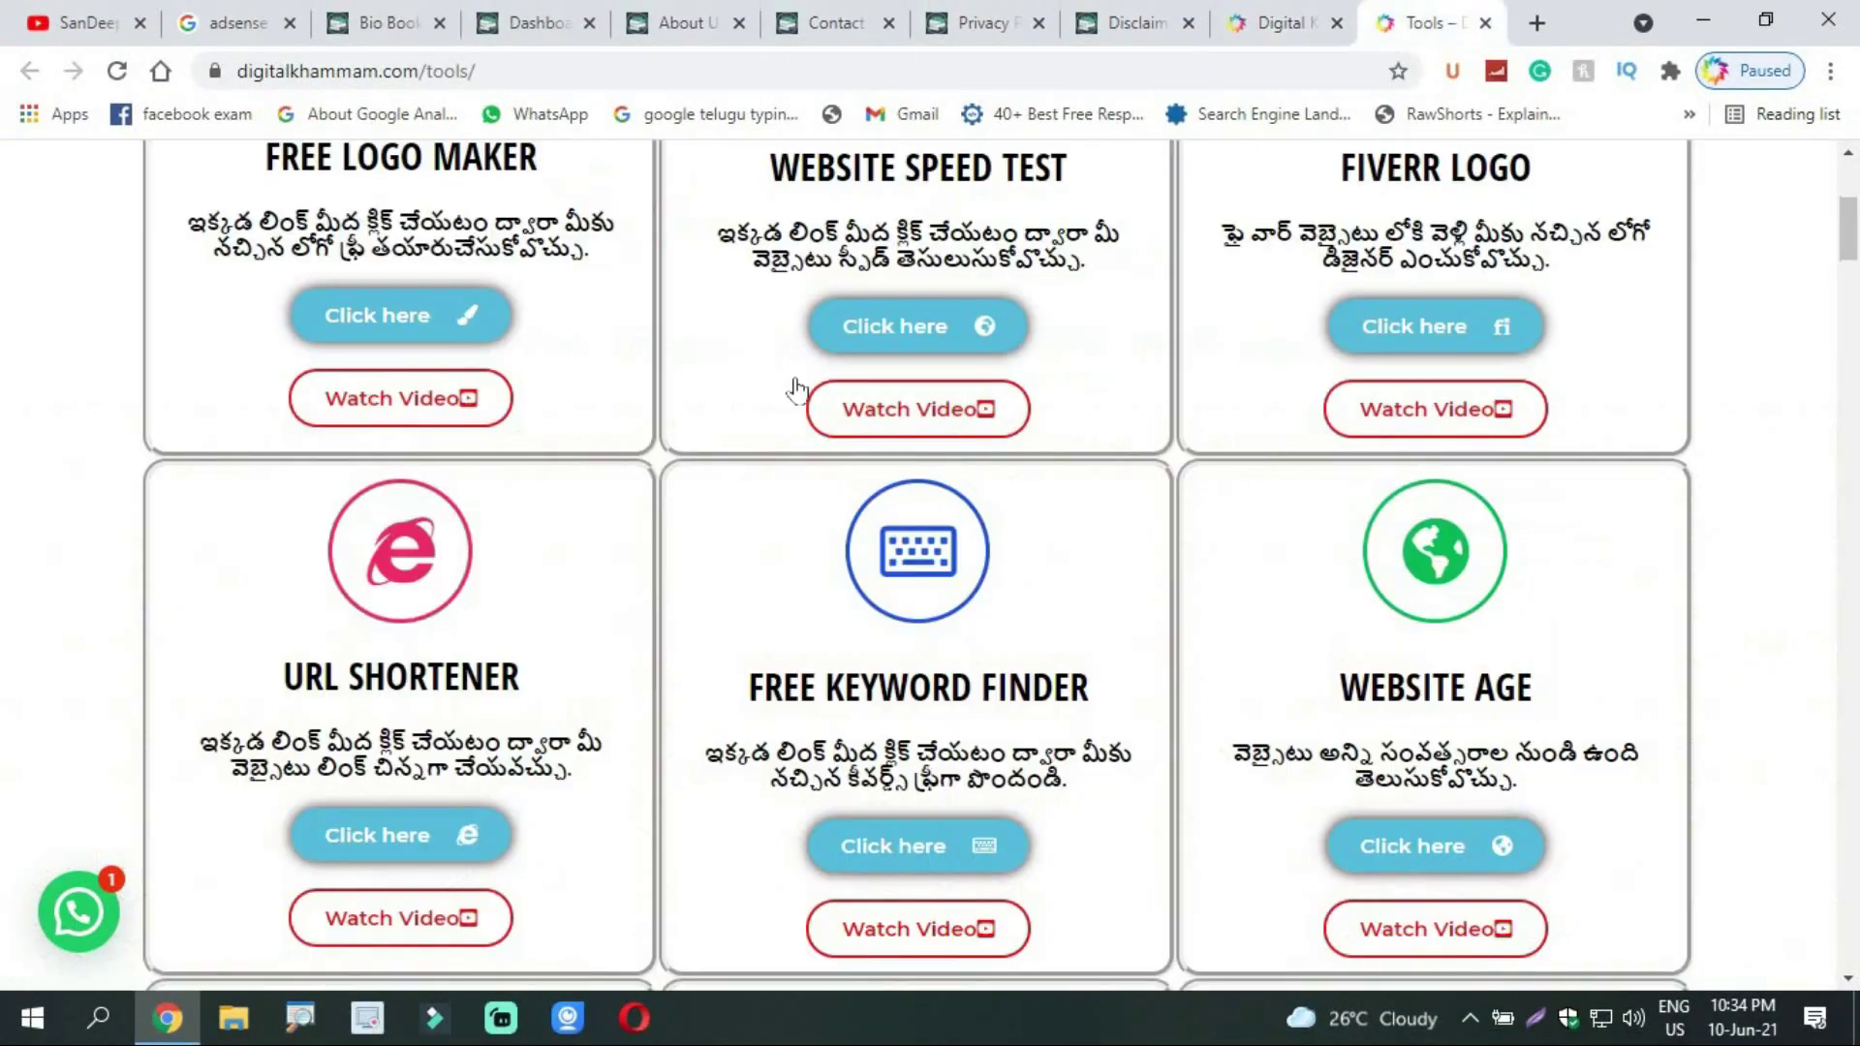
left_click(1848, 346)
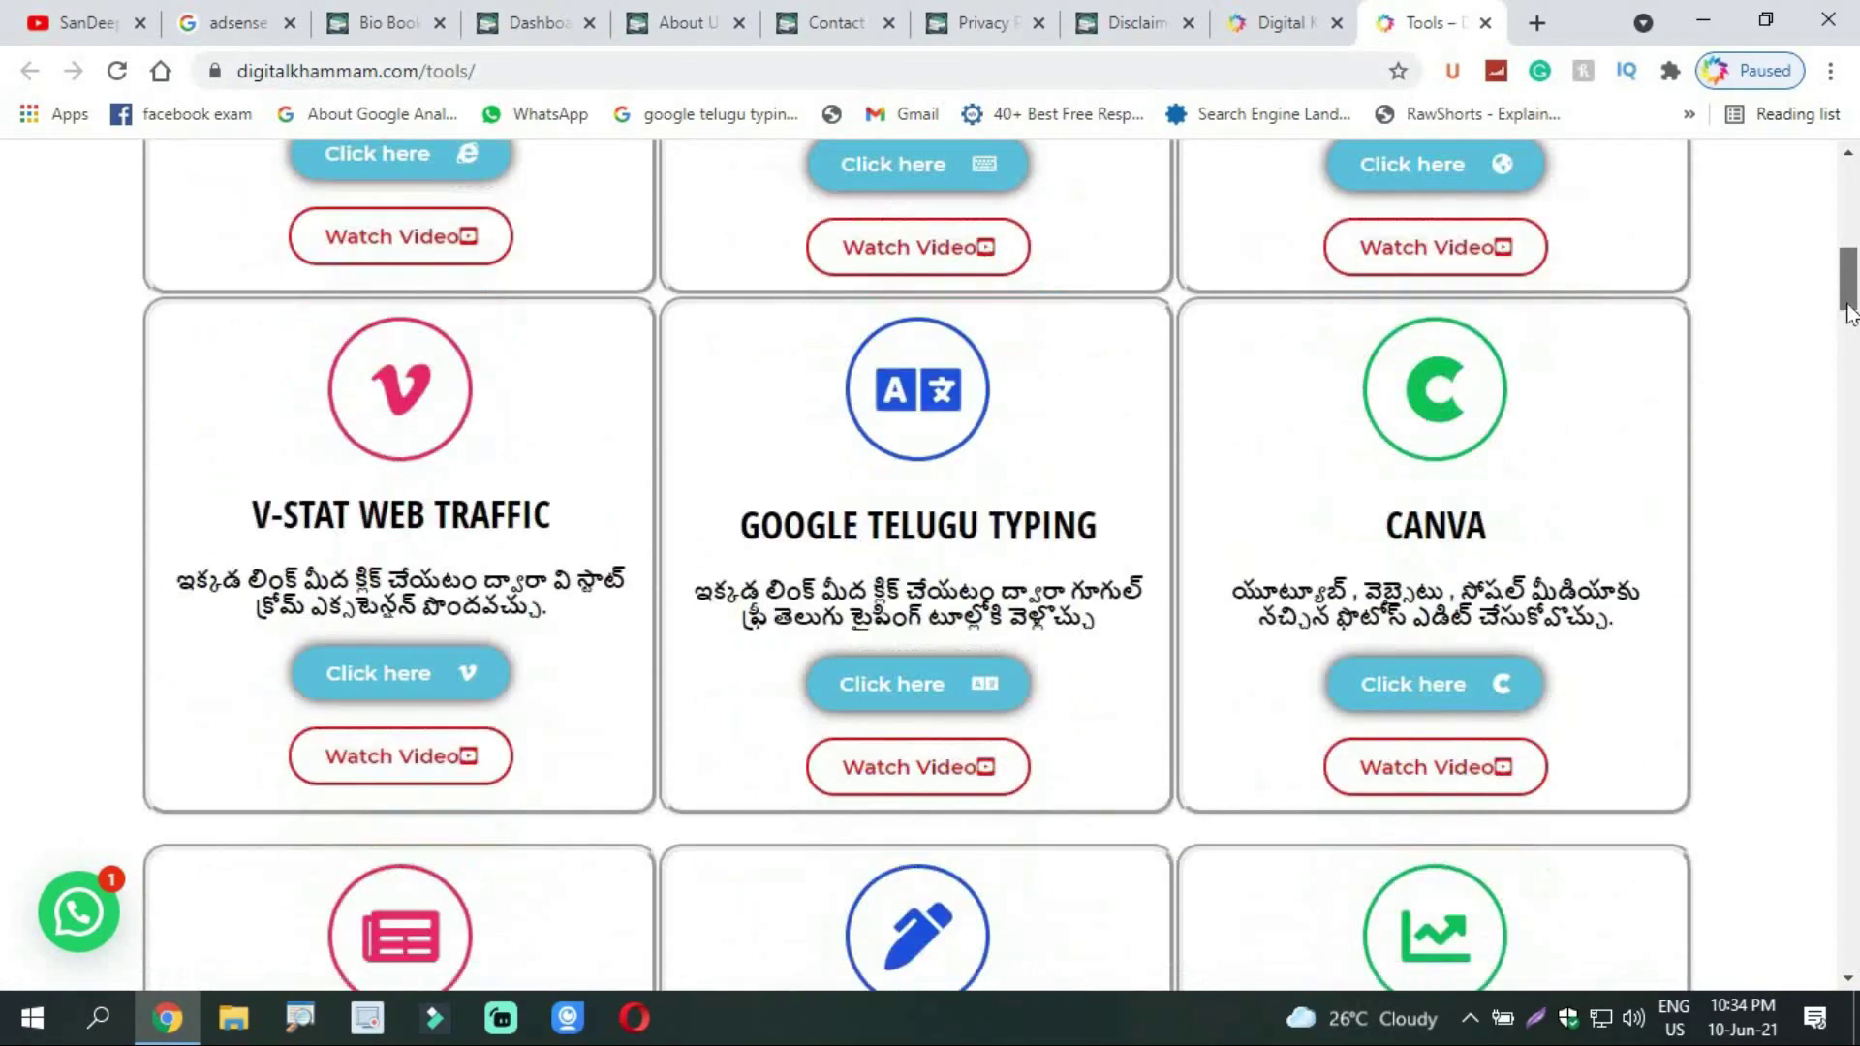
scroll(1848, 346, "down", 3)
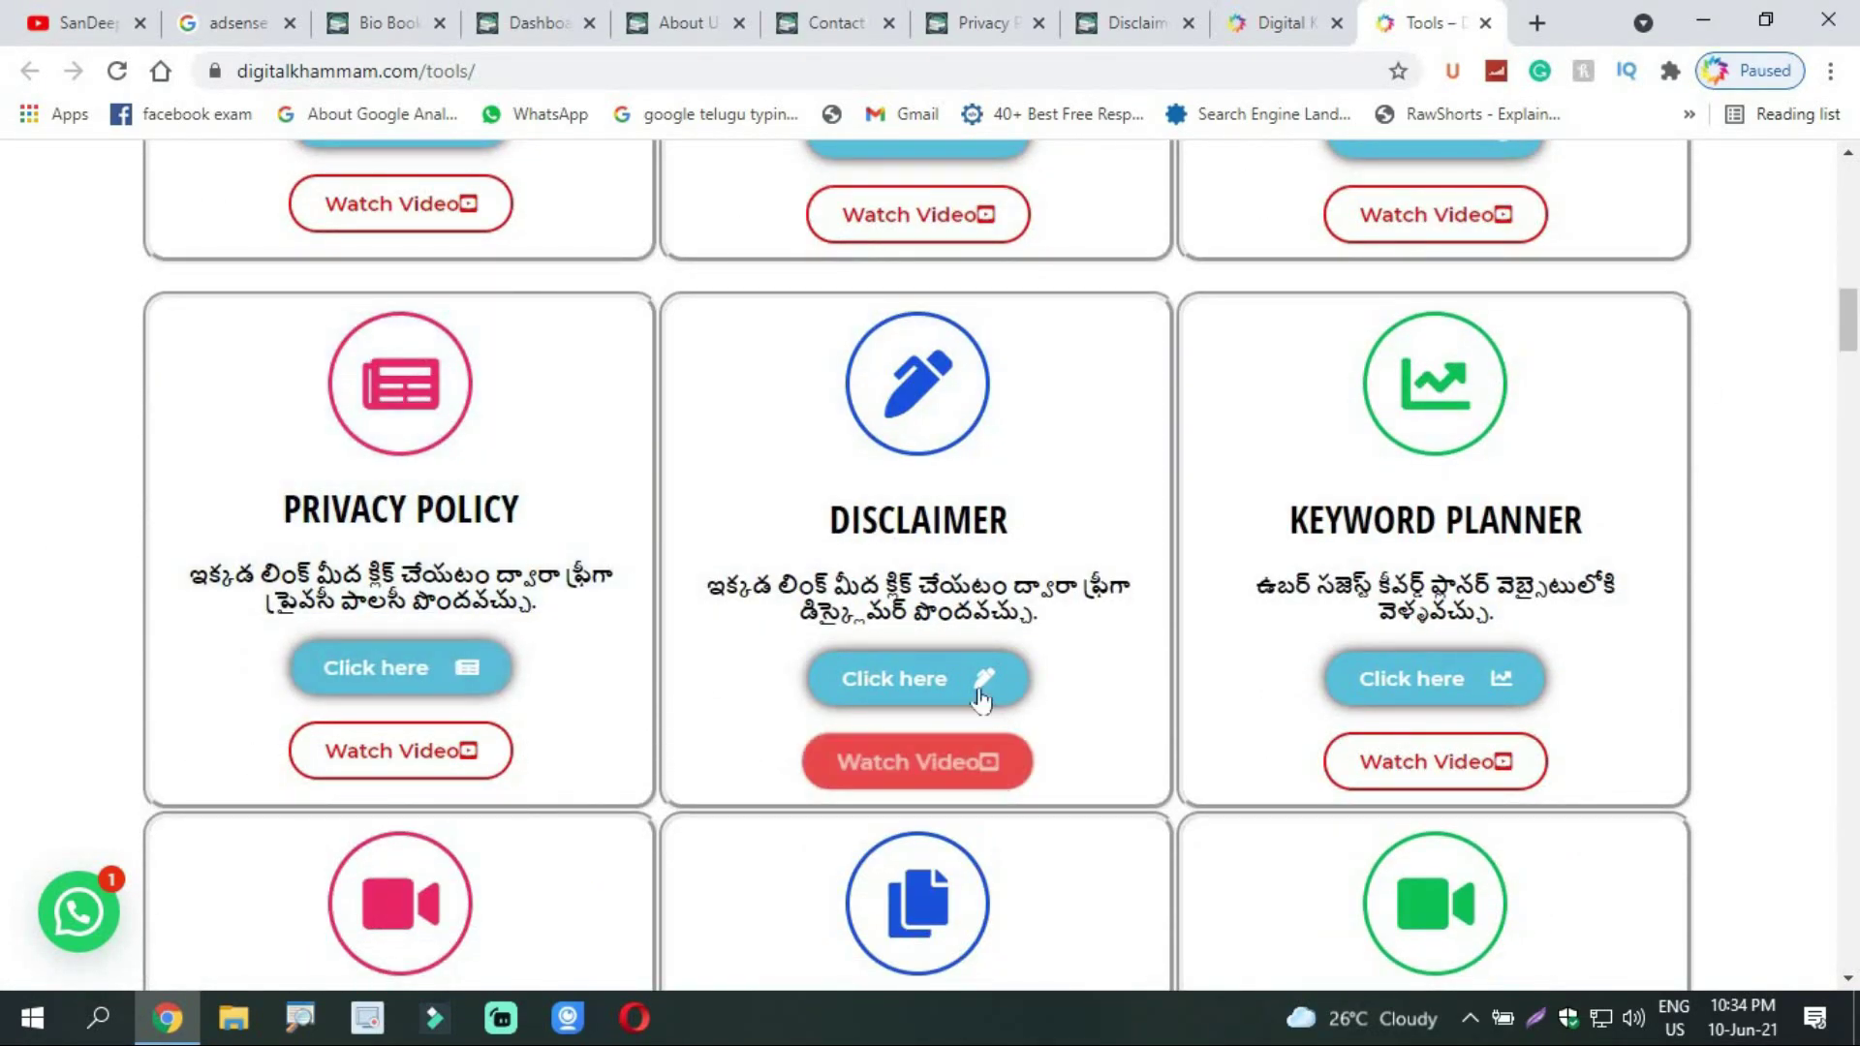
left_click(398, 683)
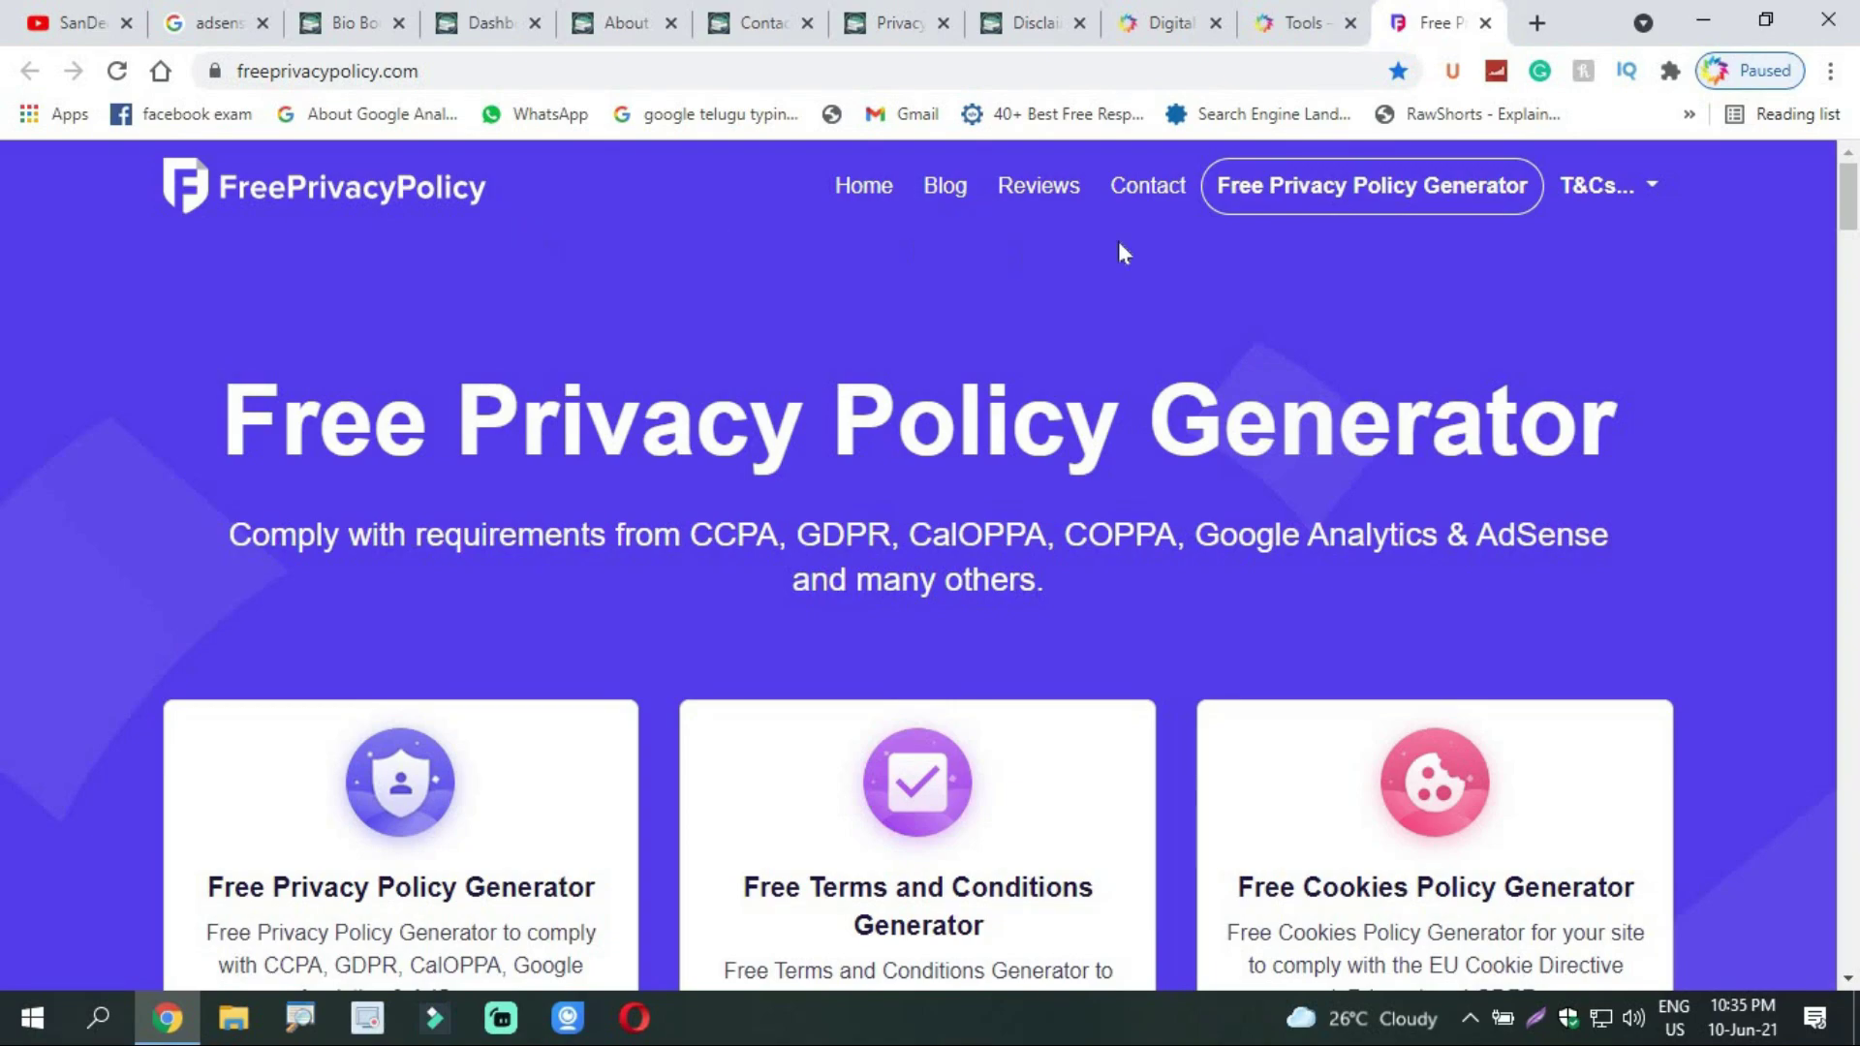
Step: Start the Free Privacy Policy Generator for a Website and continue to step 2
left_click(1422, 194)
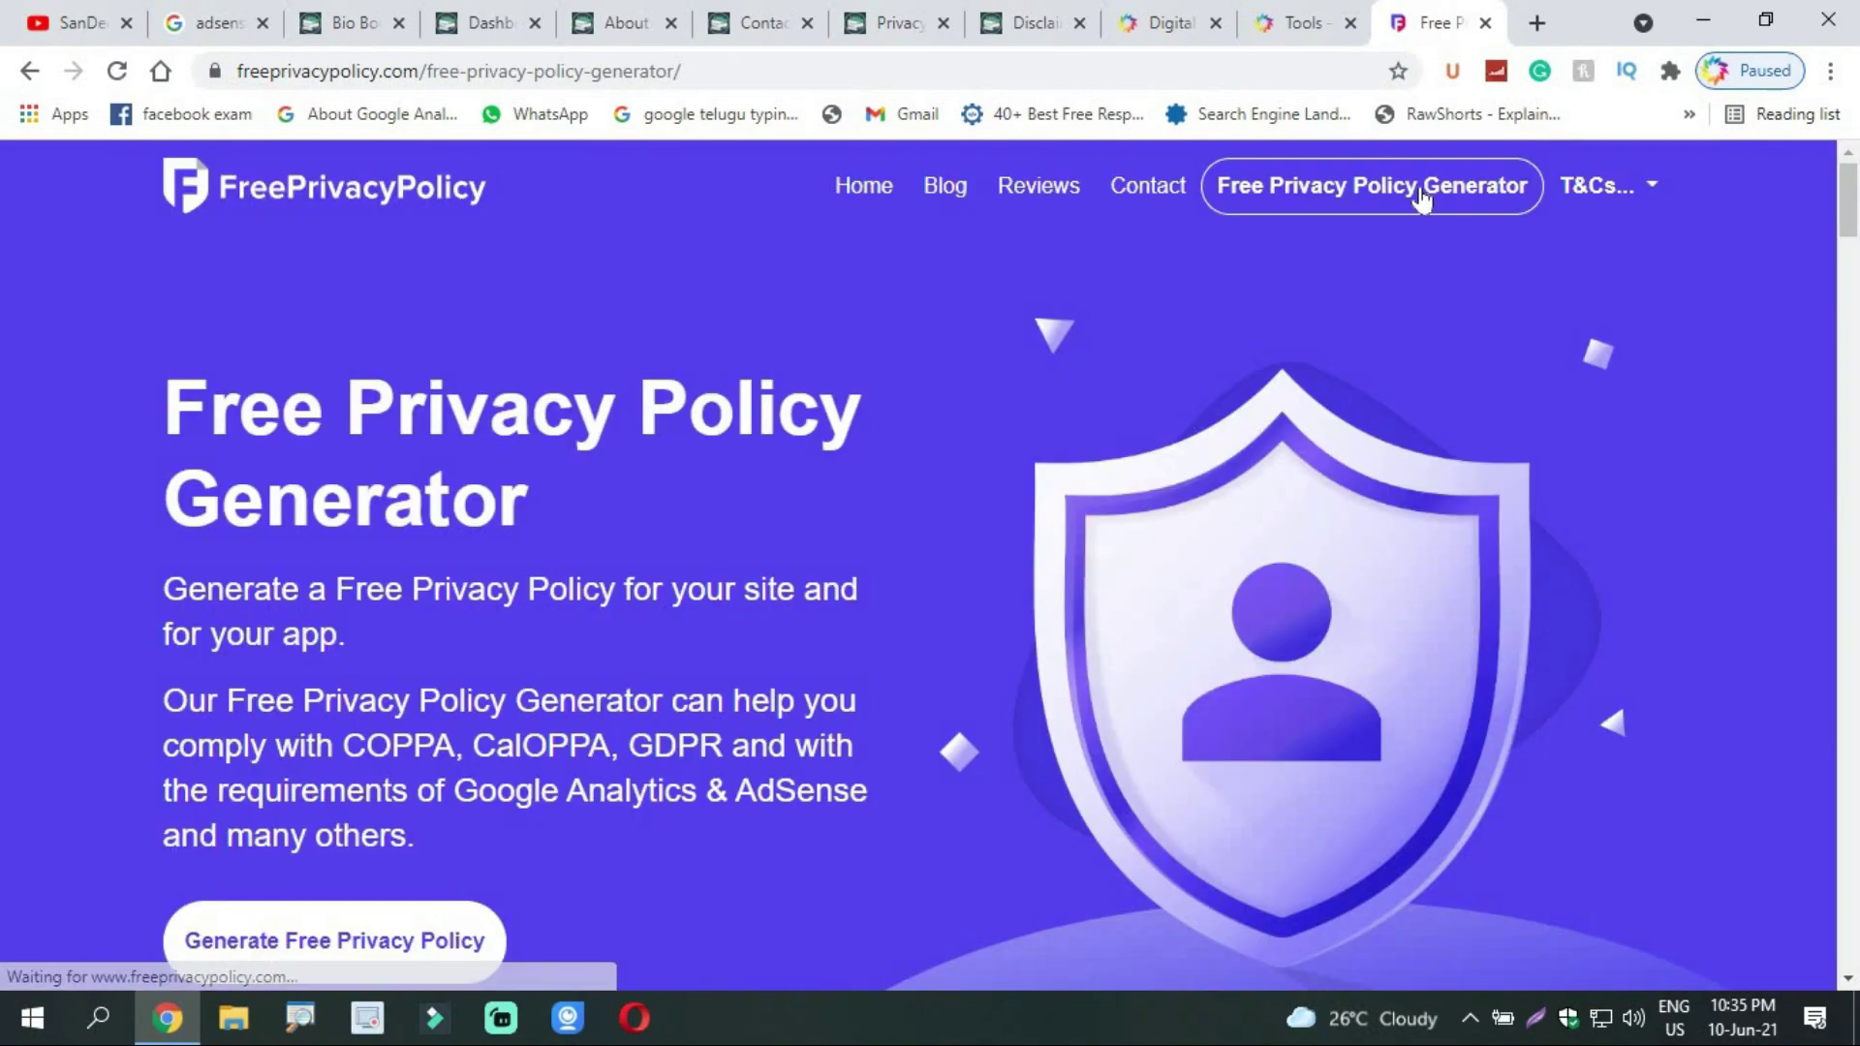
left_click(315, 951)
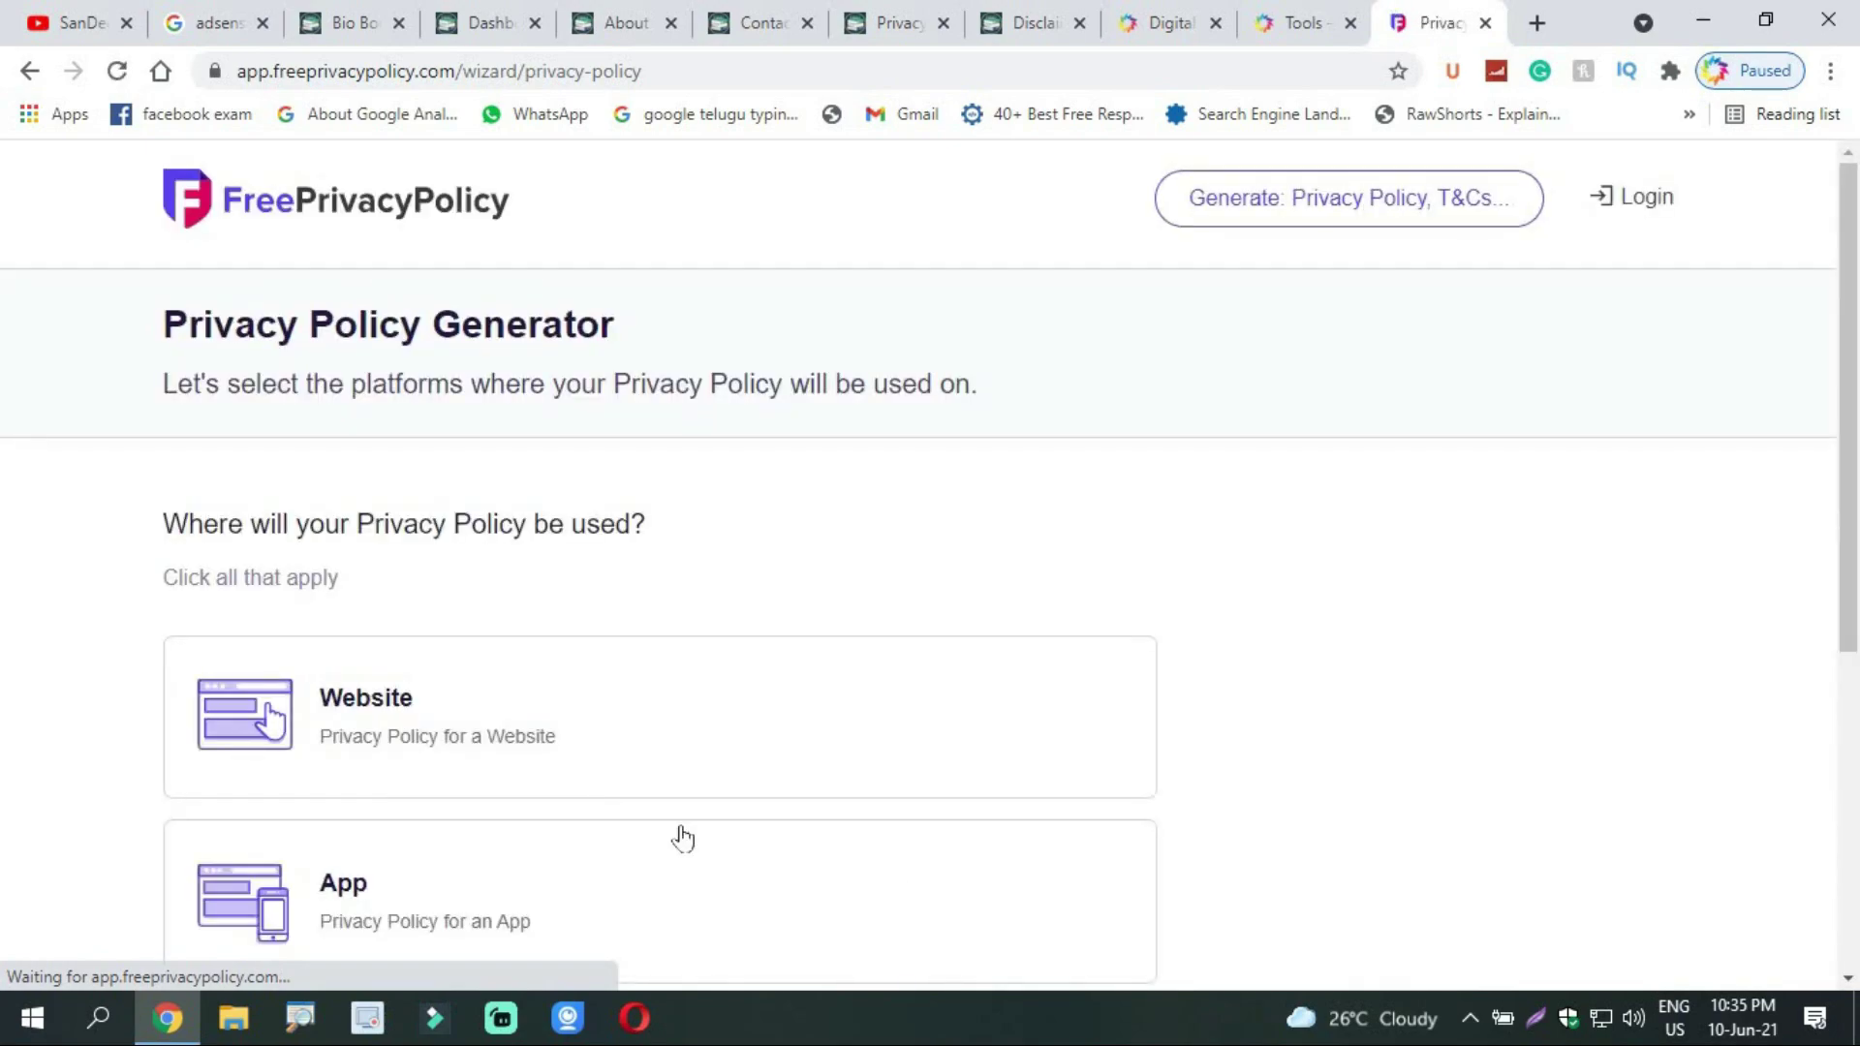
scroll(585, 441, "down", 3)
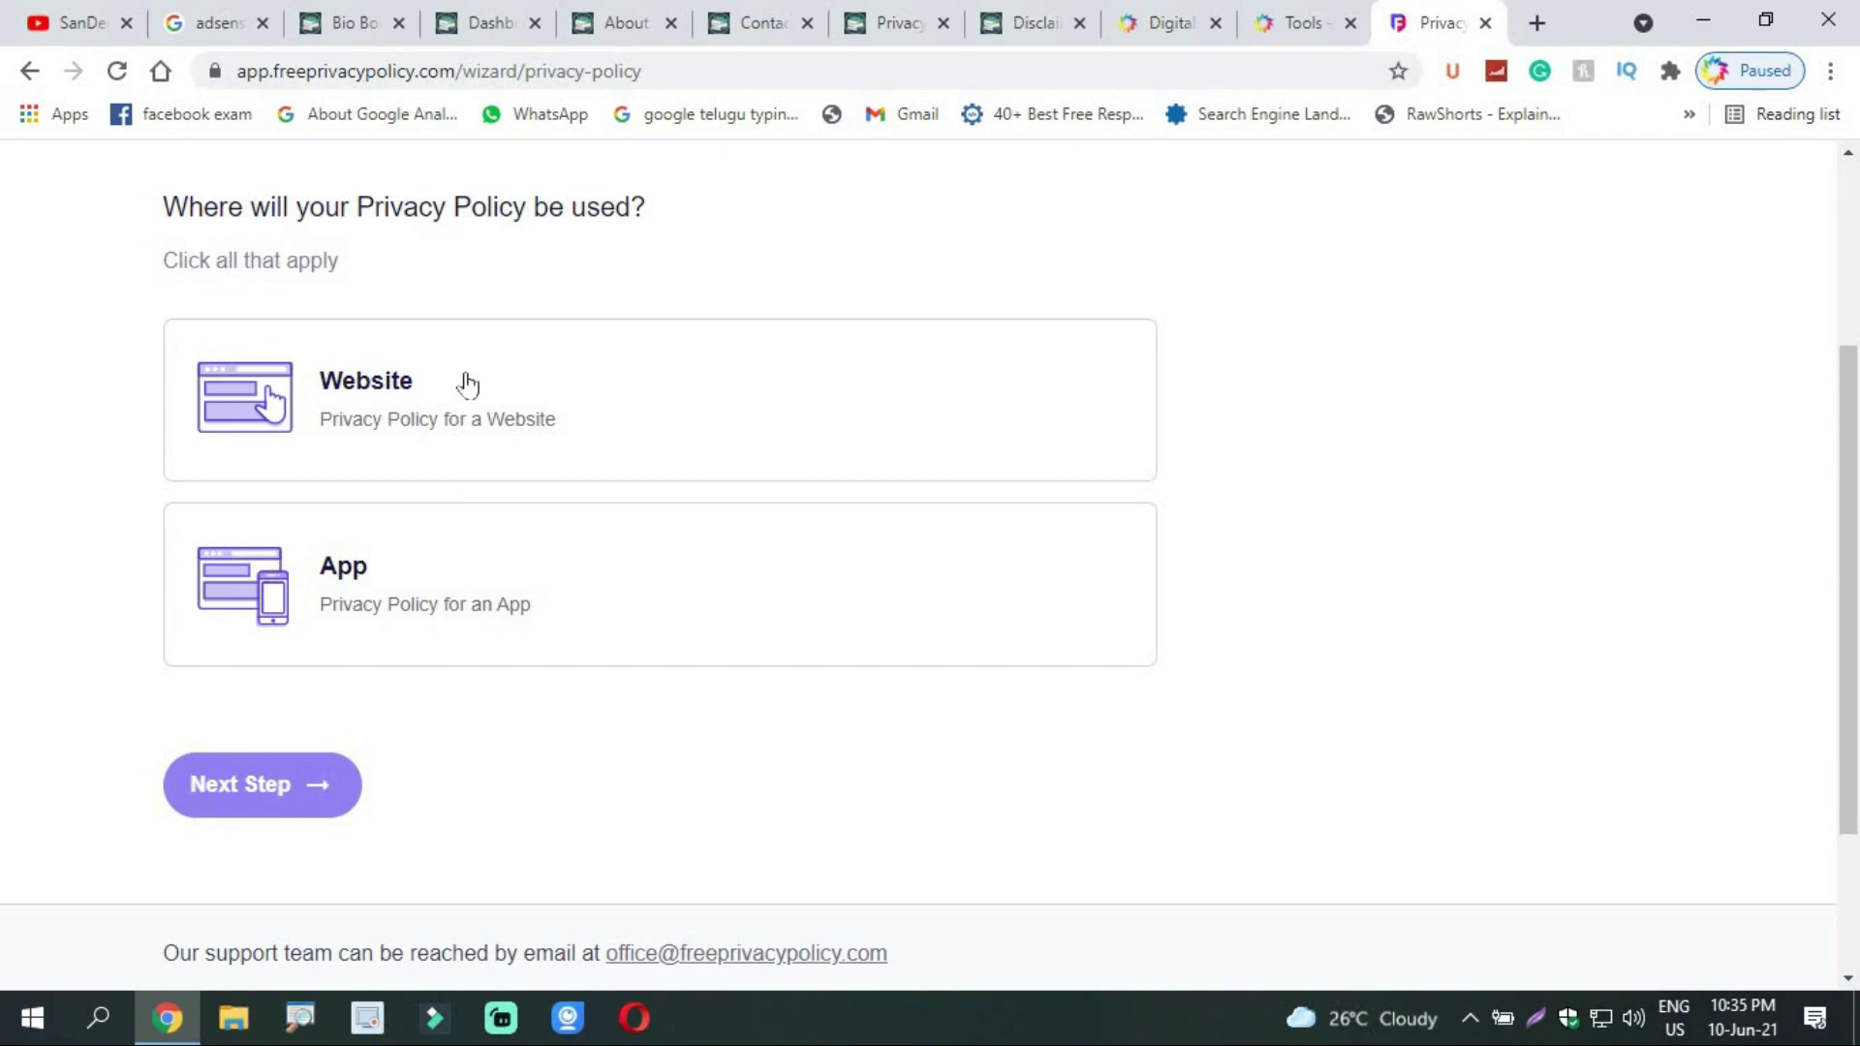
left_click(402, 411)
left_click(274, 801)
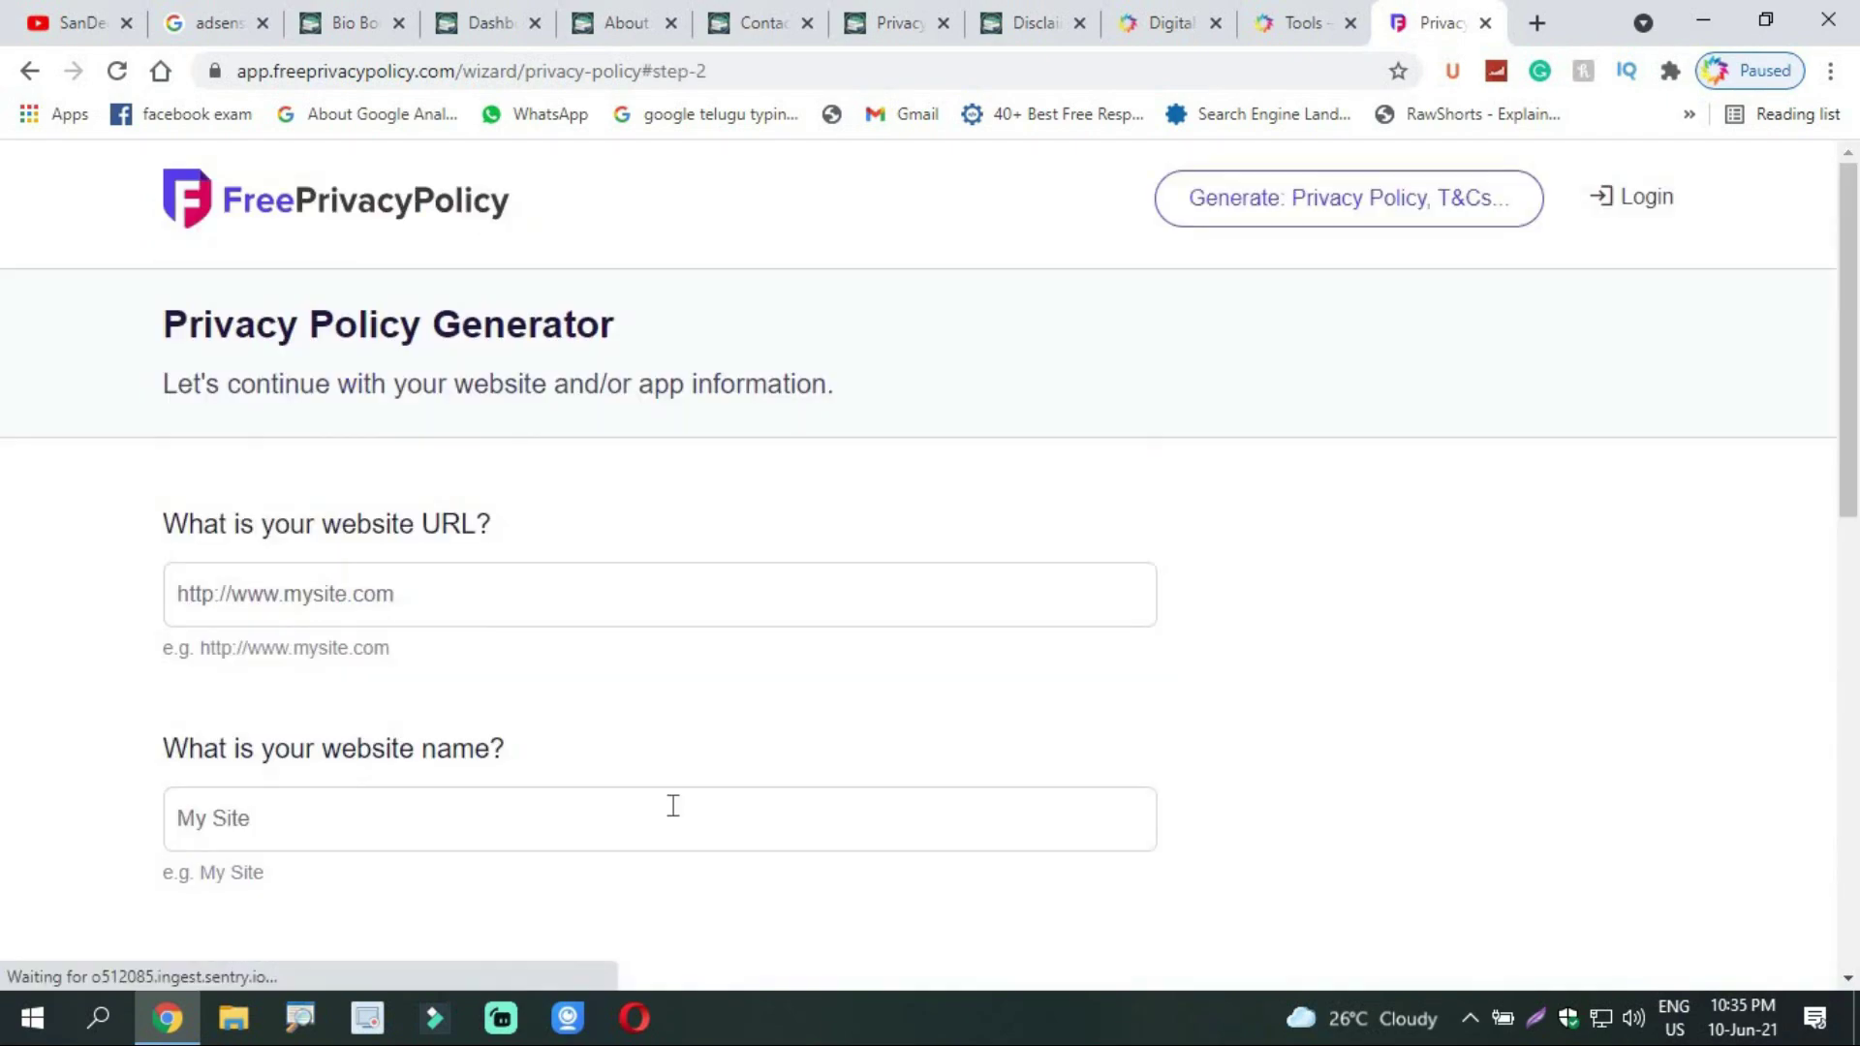
scroll(756, 582, "down", 2)
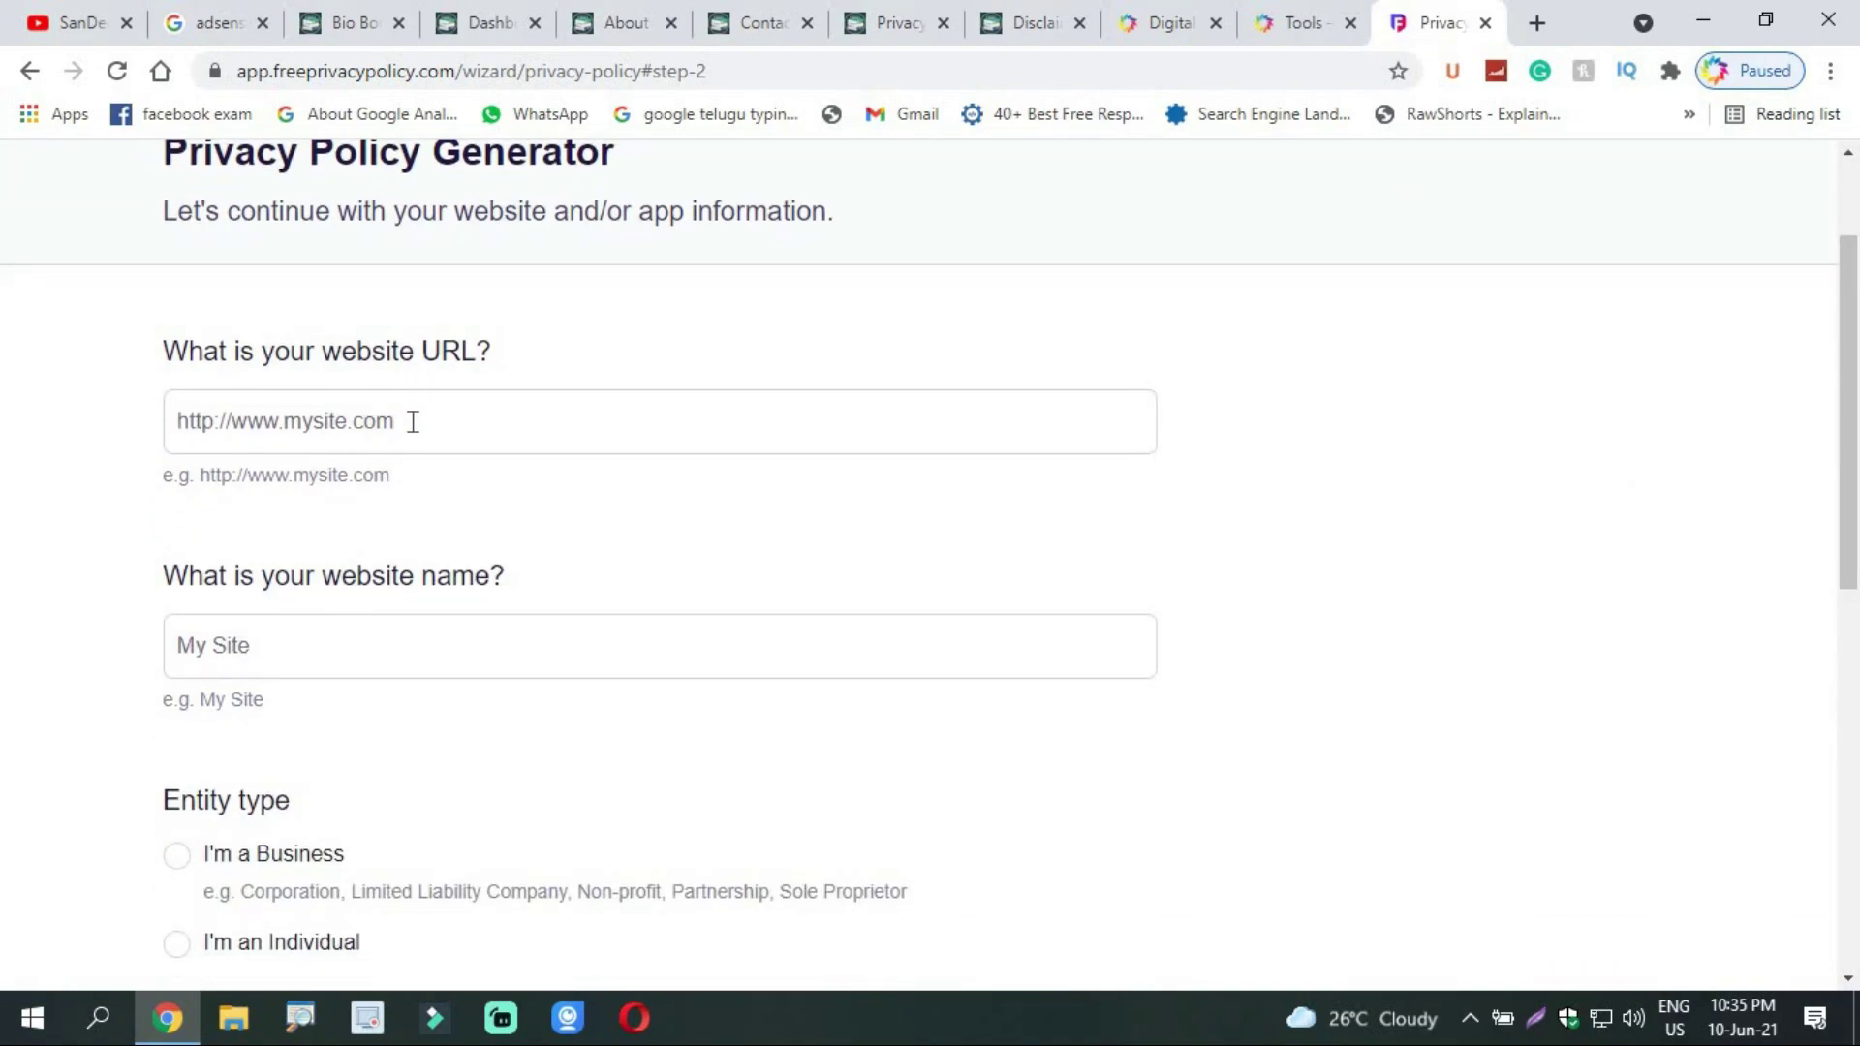
left_click(339, 22)
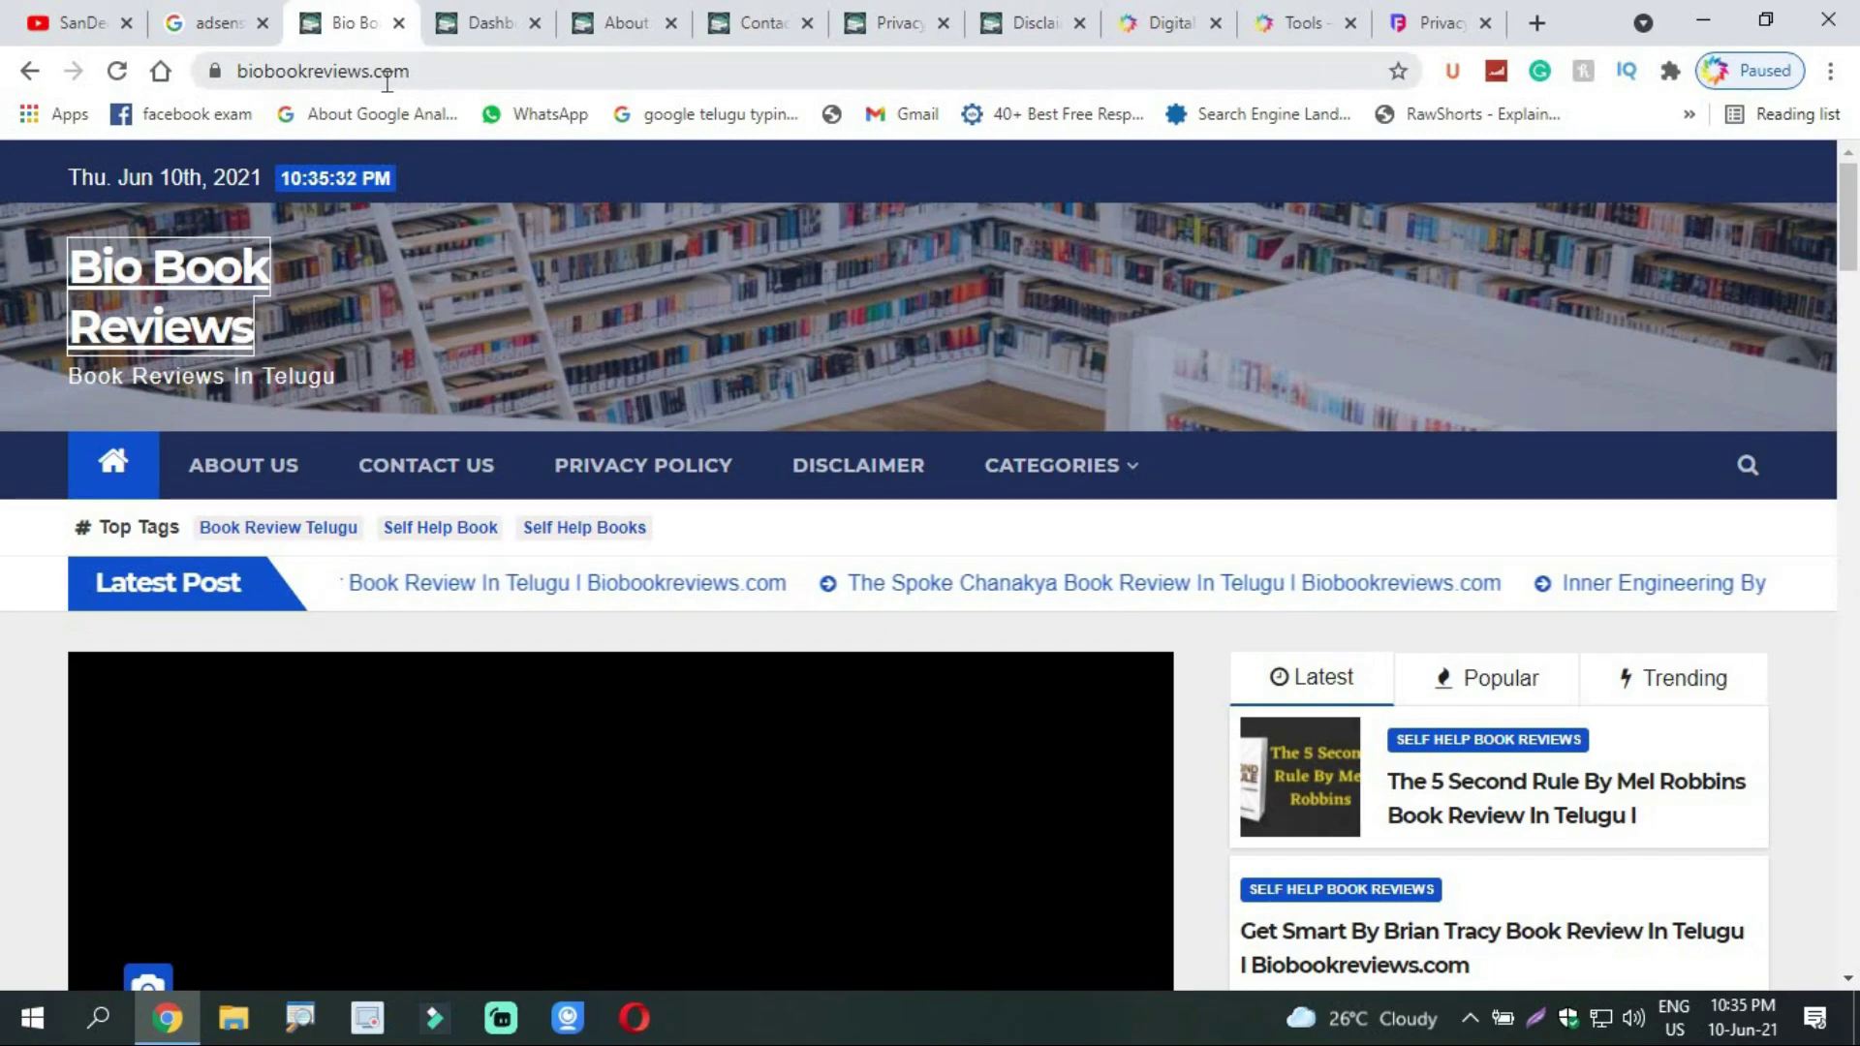
left_click(203, 72)
right_click(293, 71)
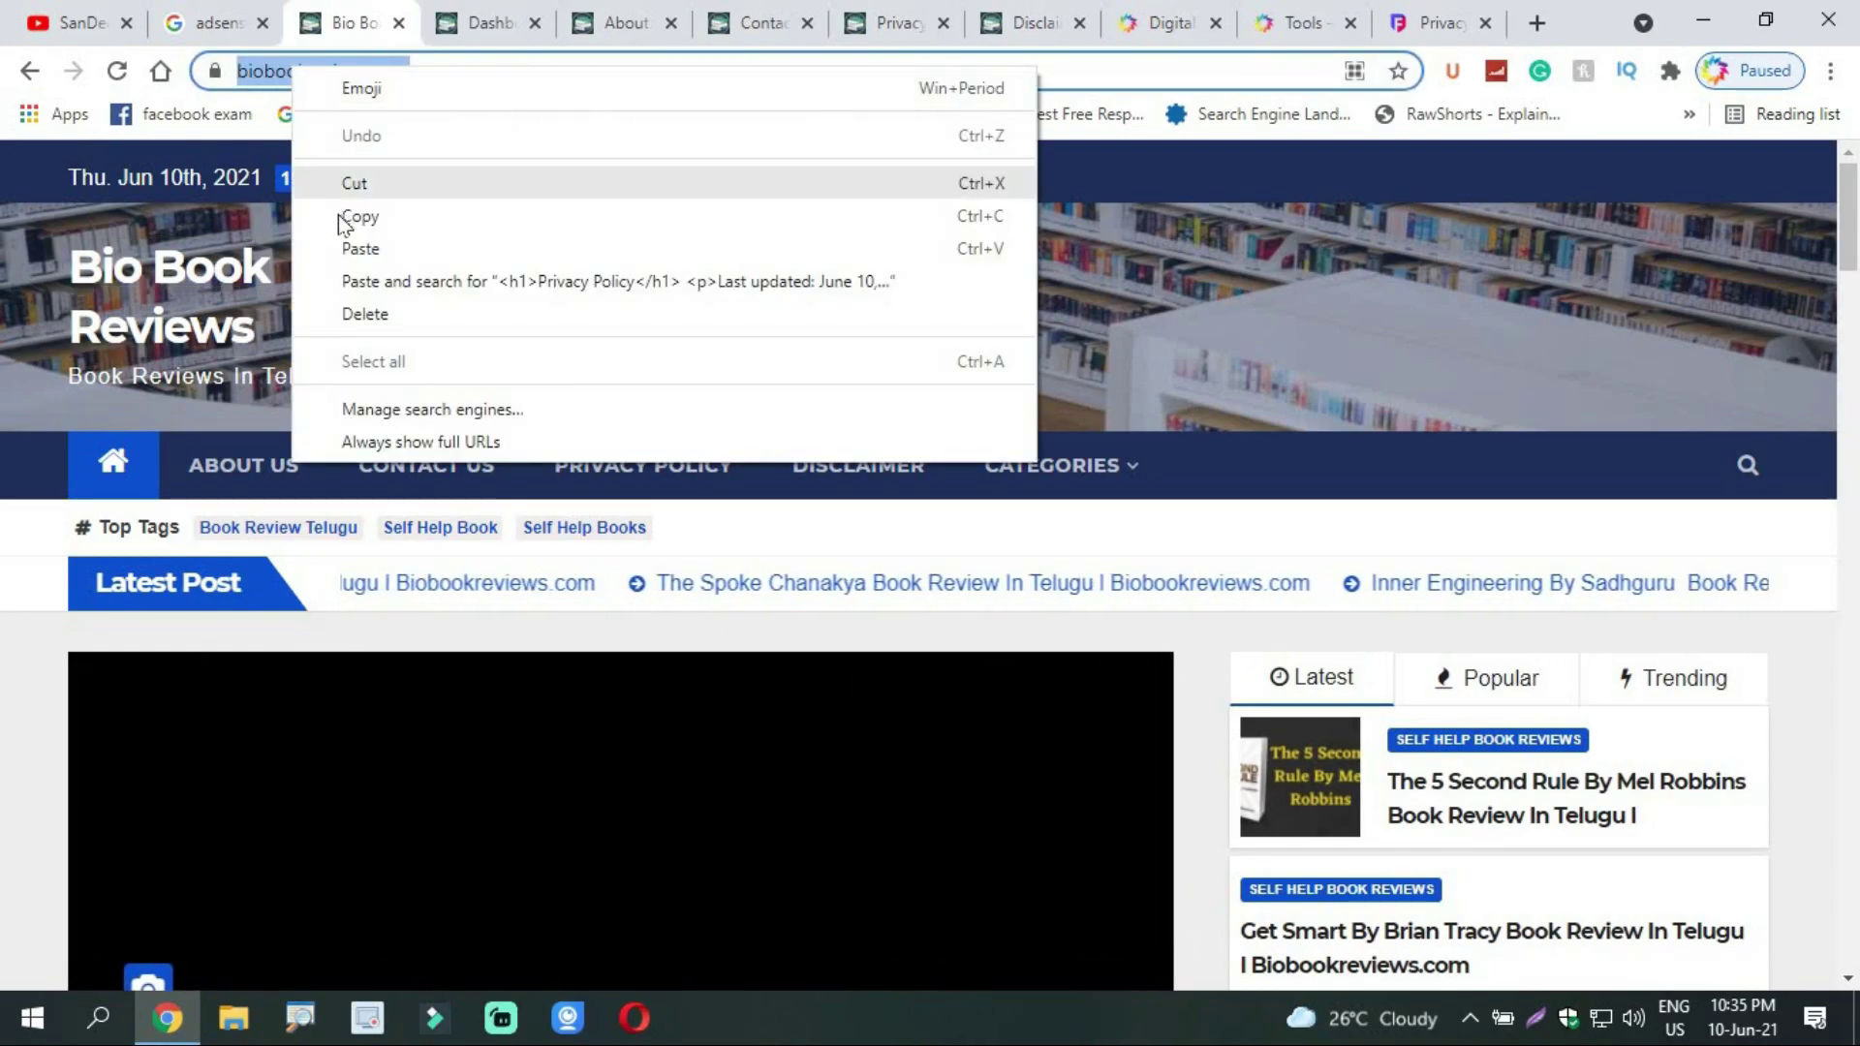
left_click(1434, 21)
left_click(1444, 19)
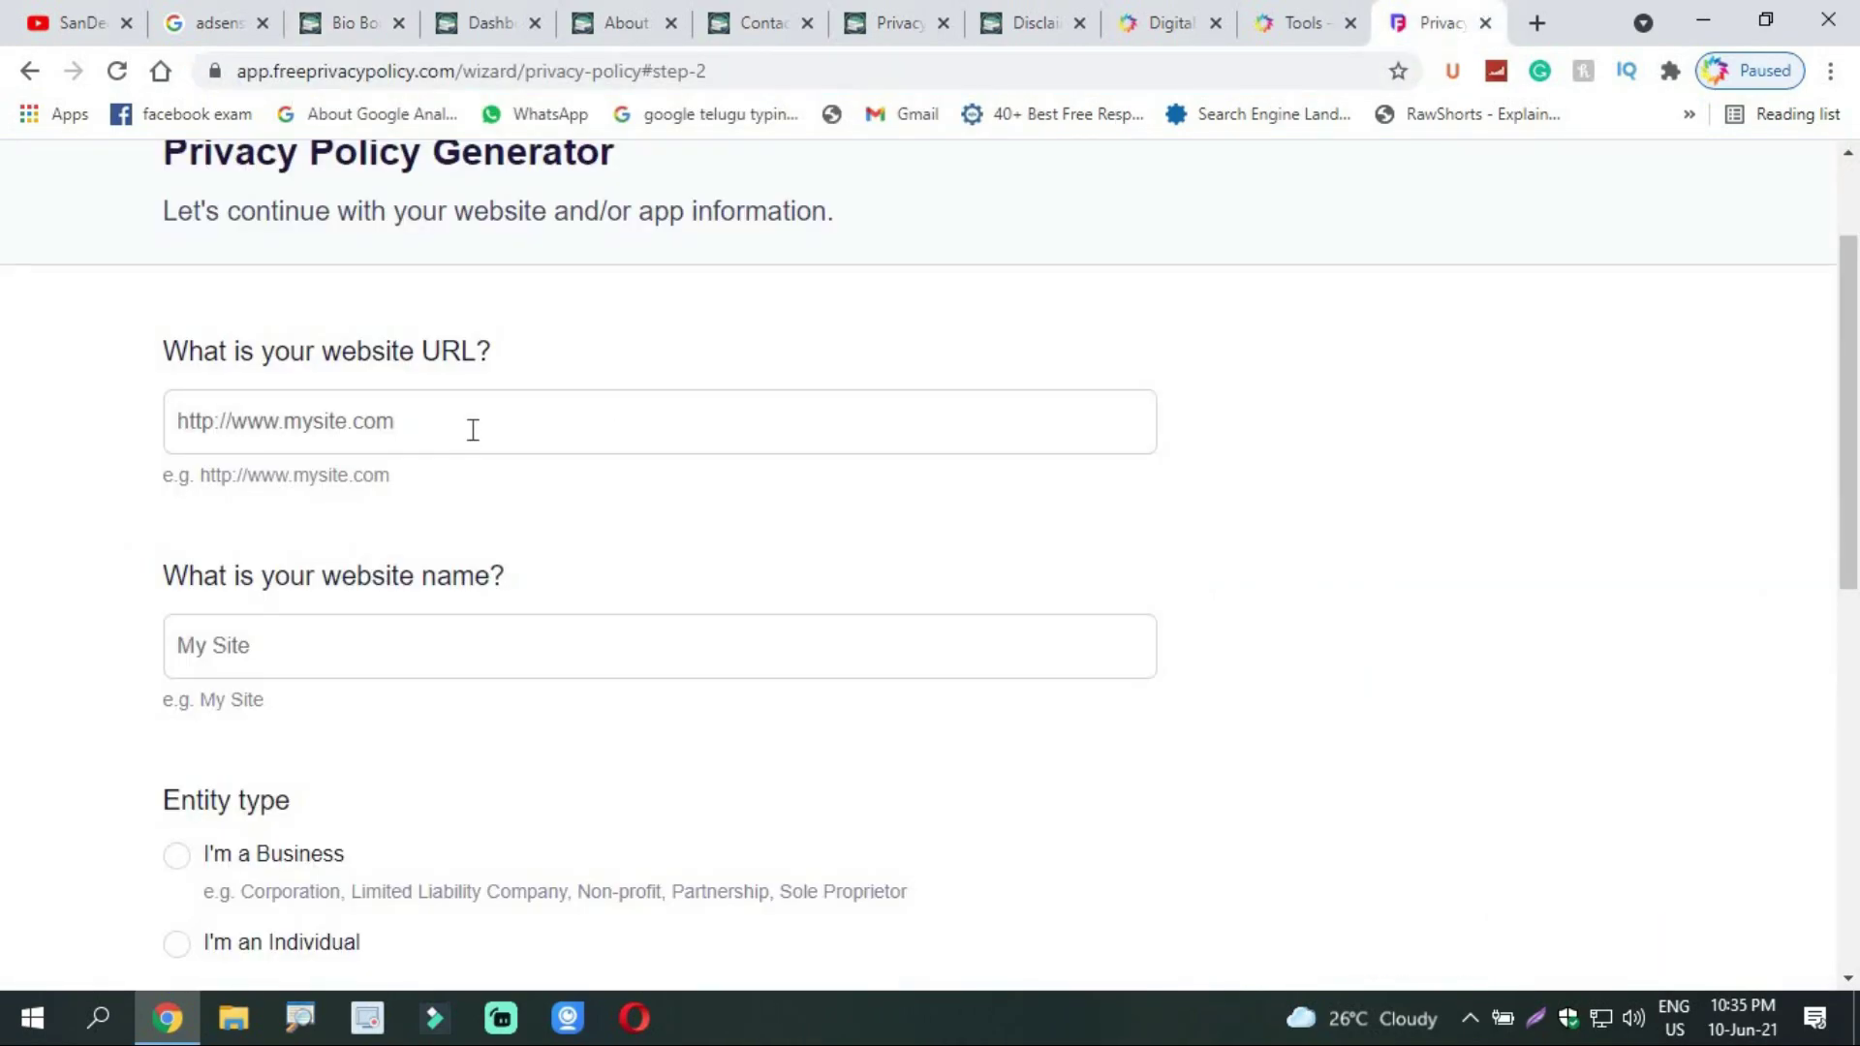
right_click(472, 431)
left_click(535, 646)
right_click(353, 668)
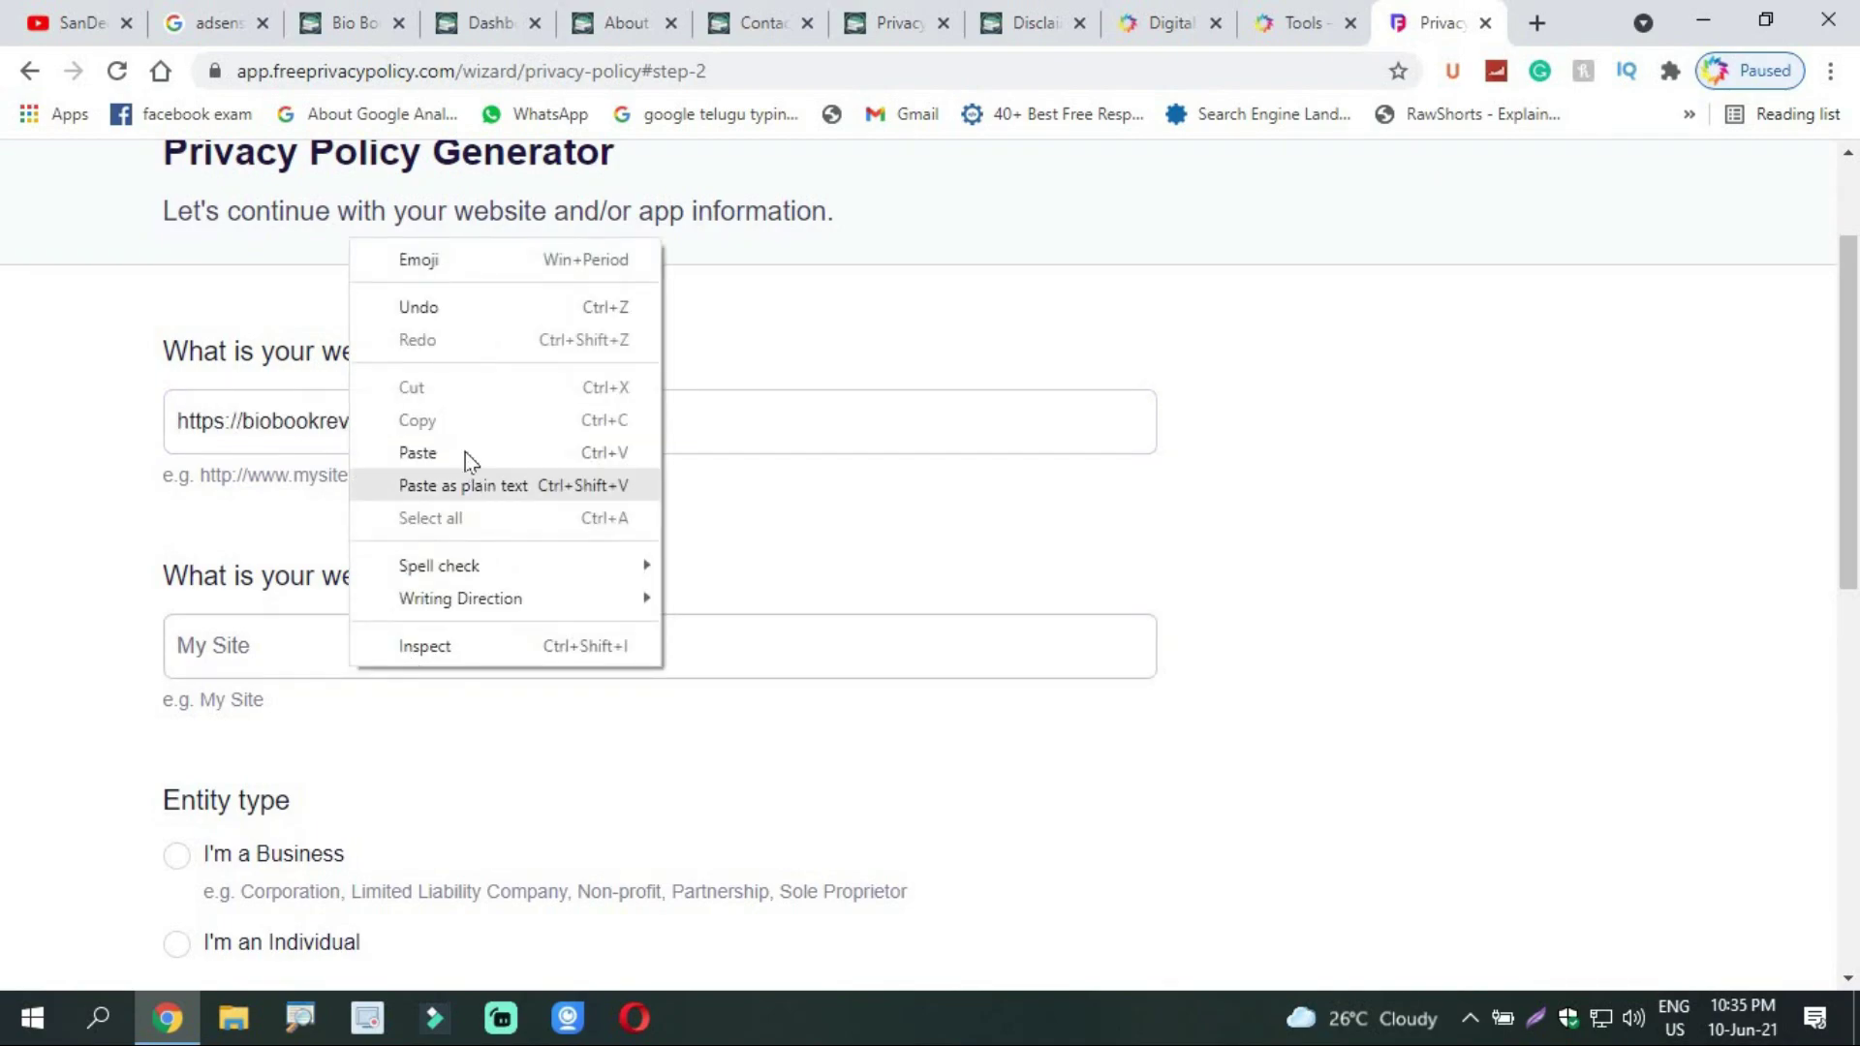
left_click(469, 453)
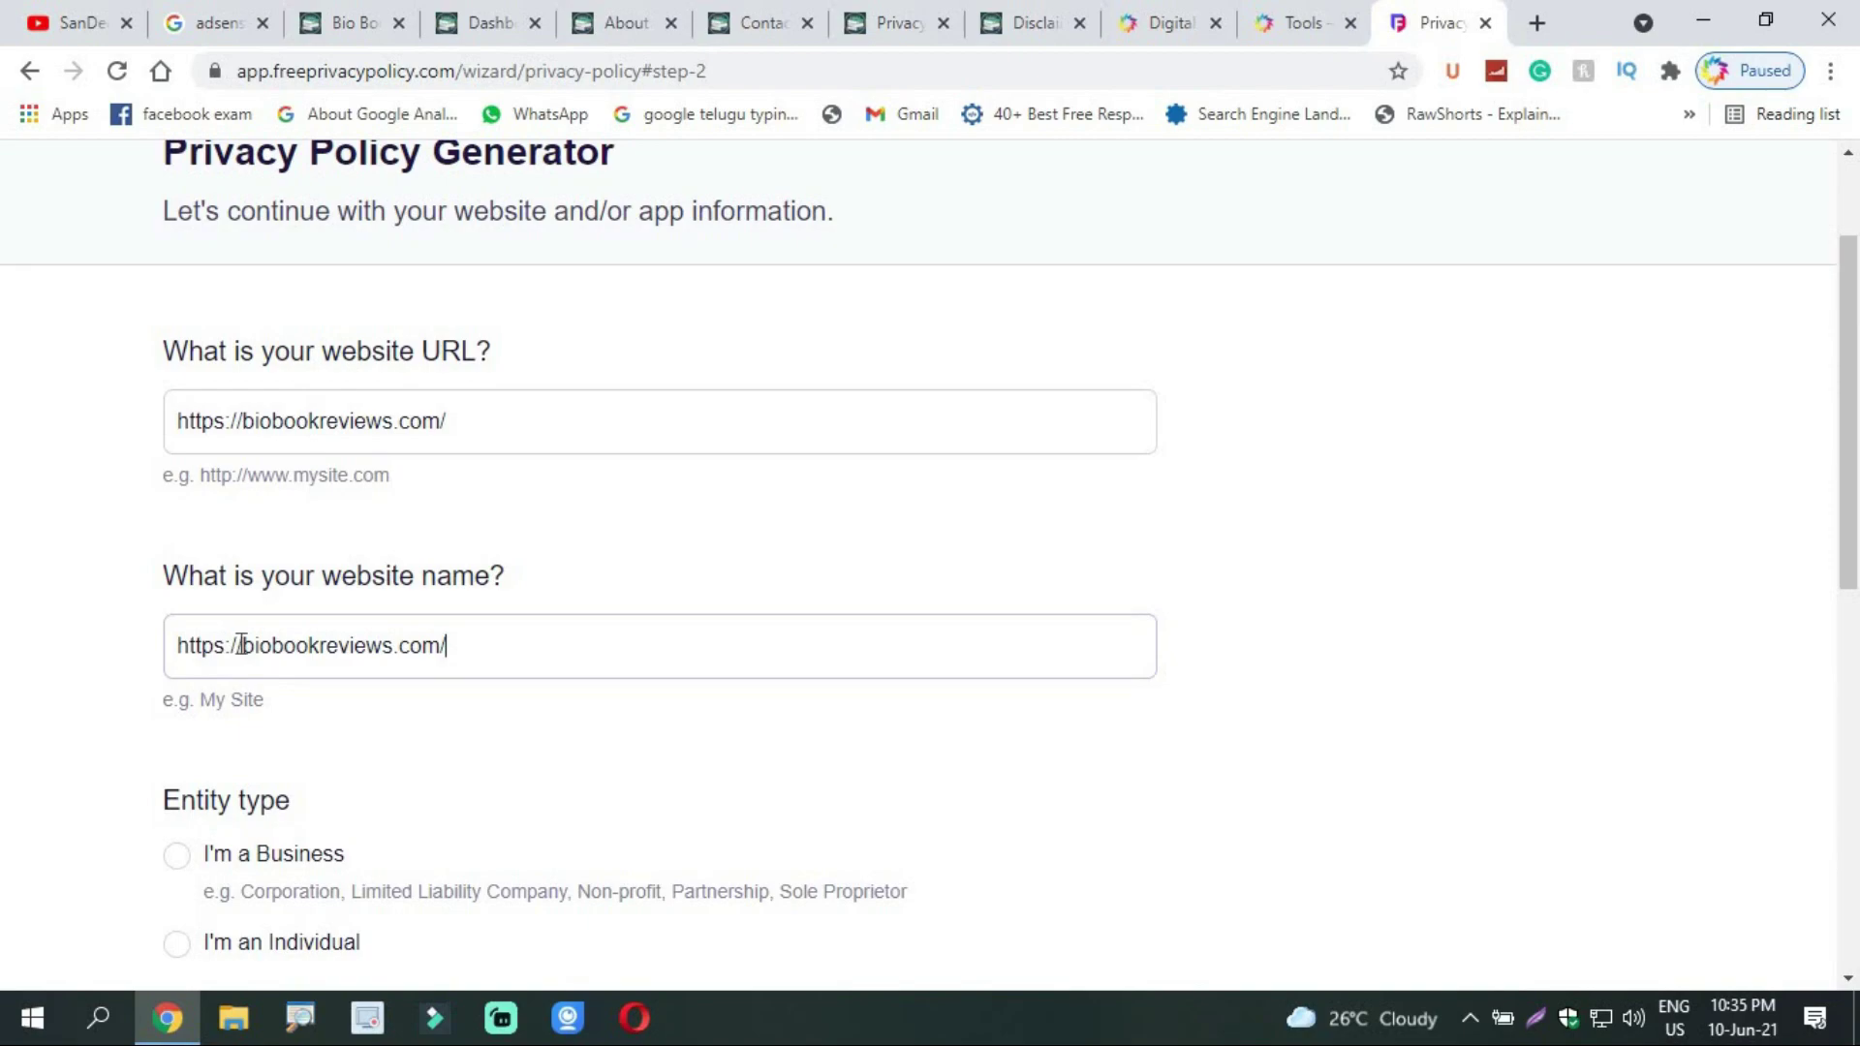
key("BackSpace")
key("BackSpace")
key("BackSpace")
key("BackSpace")
key("BackSpace")
key("BackSpace")
key("BackSpace")
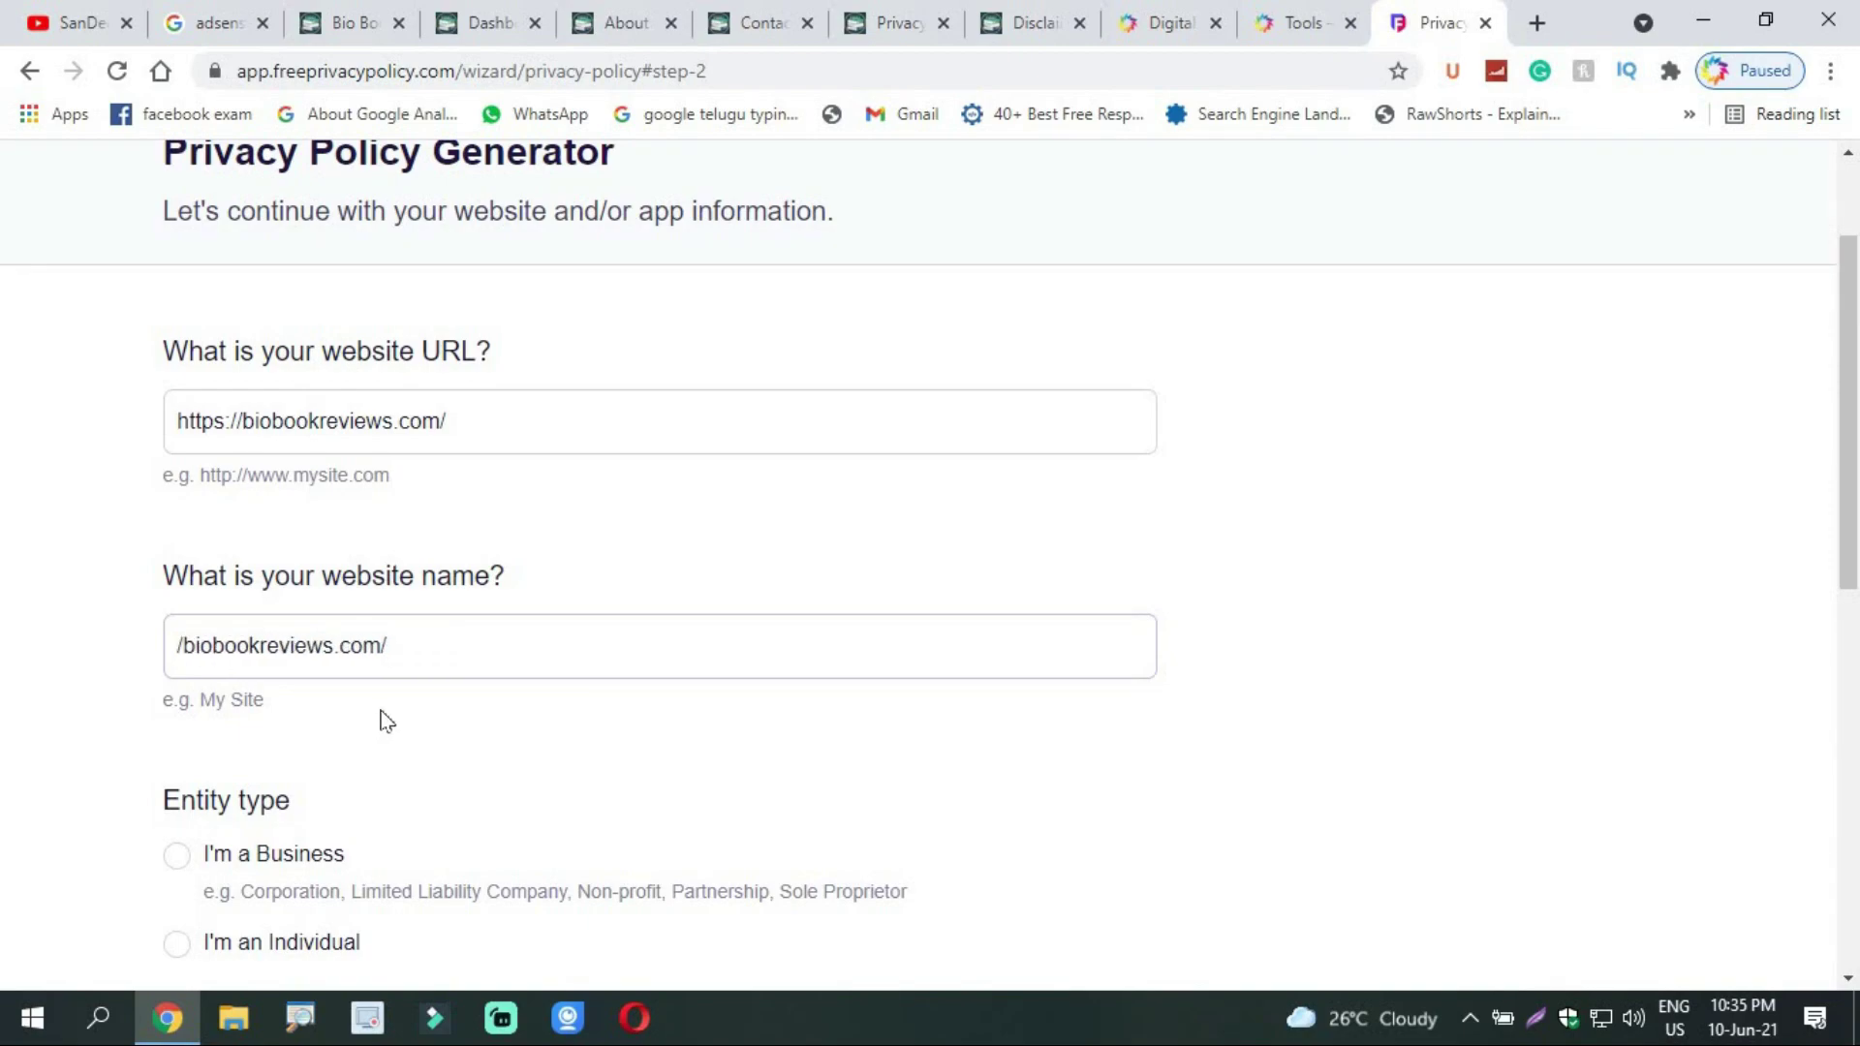
key("BackSpace")
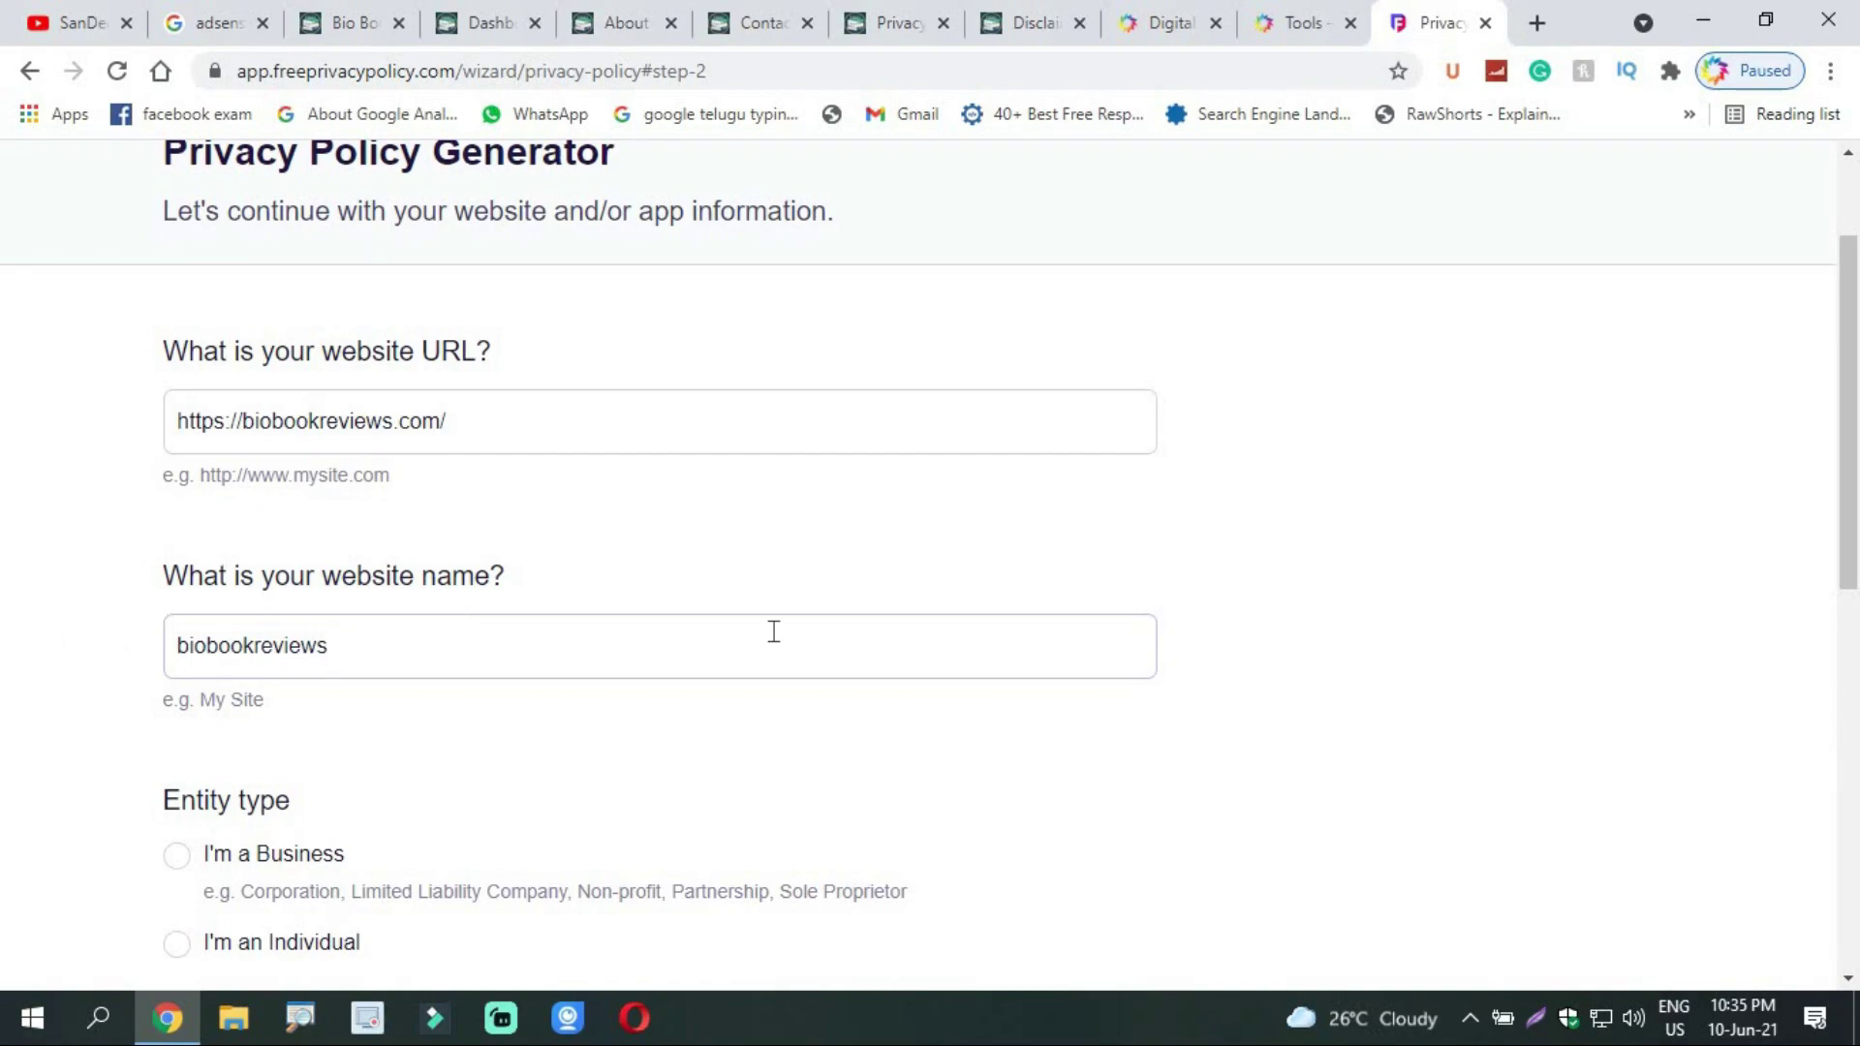
Step: Set the individual owner's location to Telangana, India, and continue to step 3
scroll(1337, 658, "down", 5)
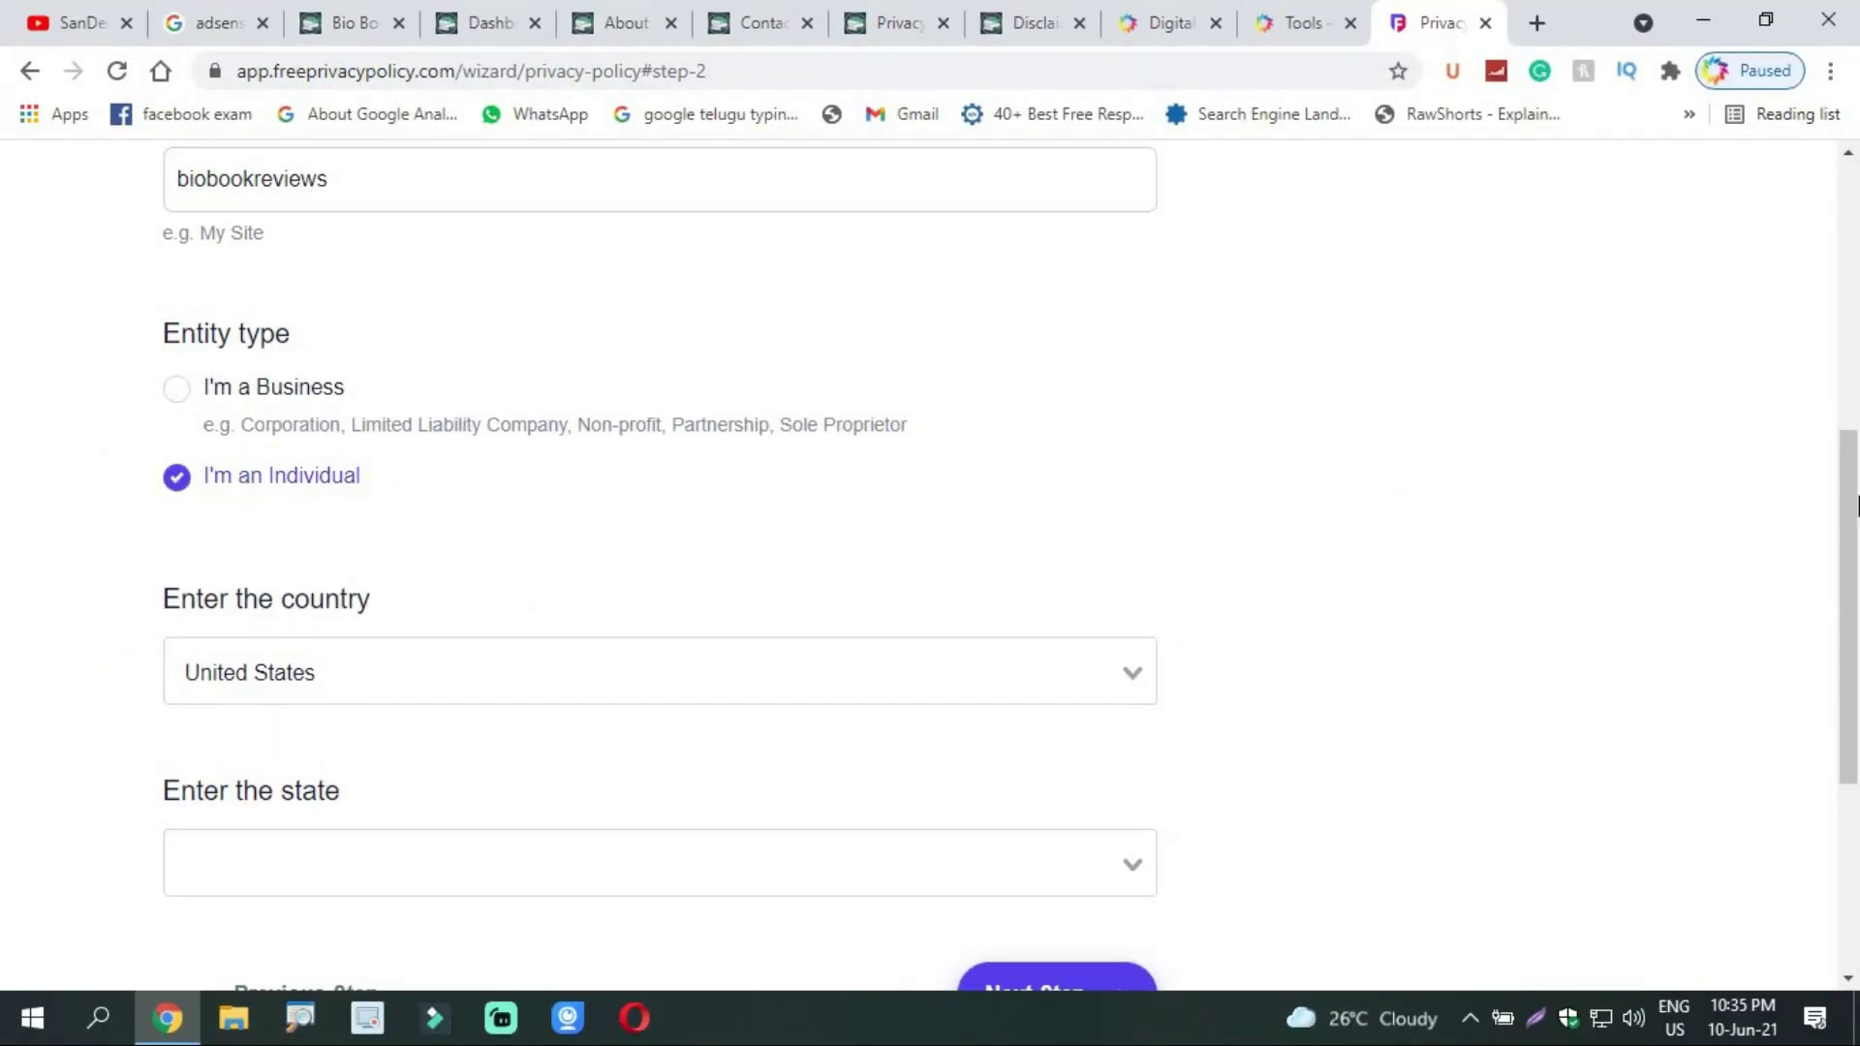
scroll(436, 375, "down", 3)
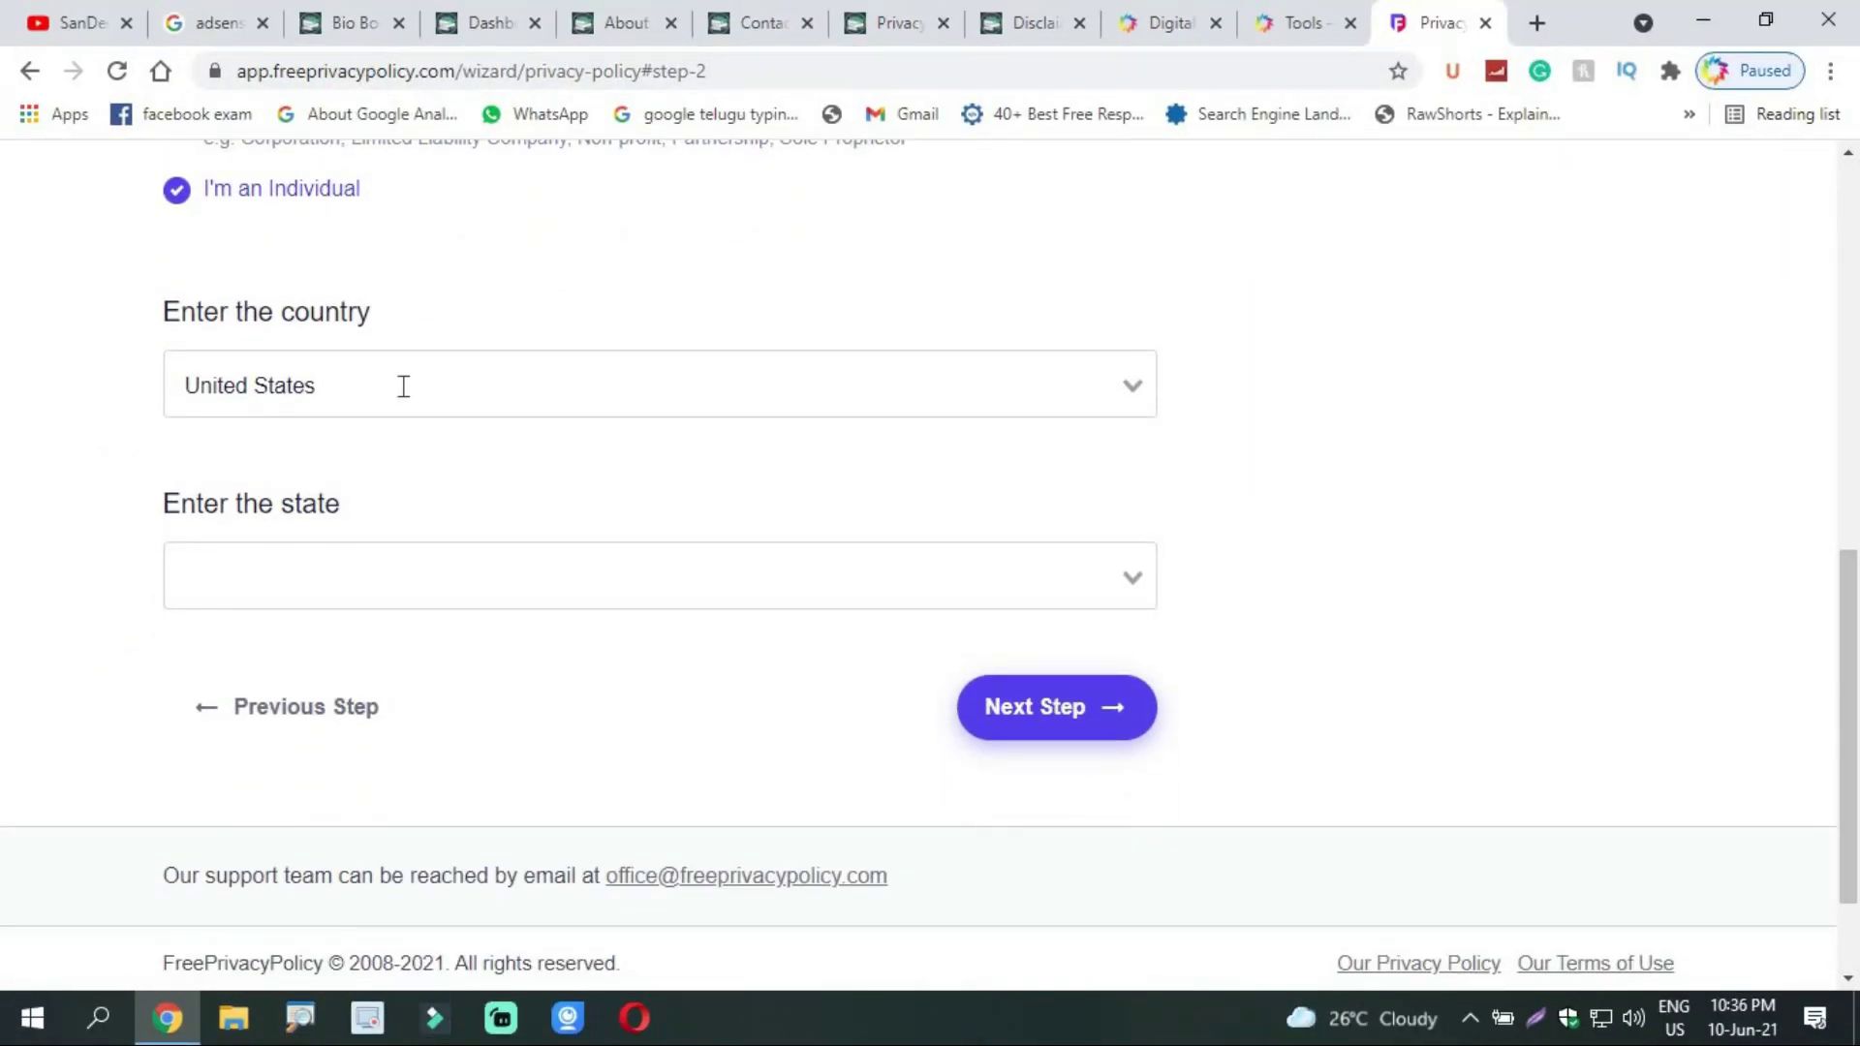
left_click(403, 386)
type("india")
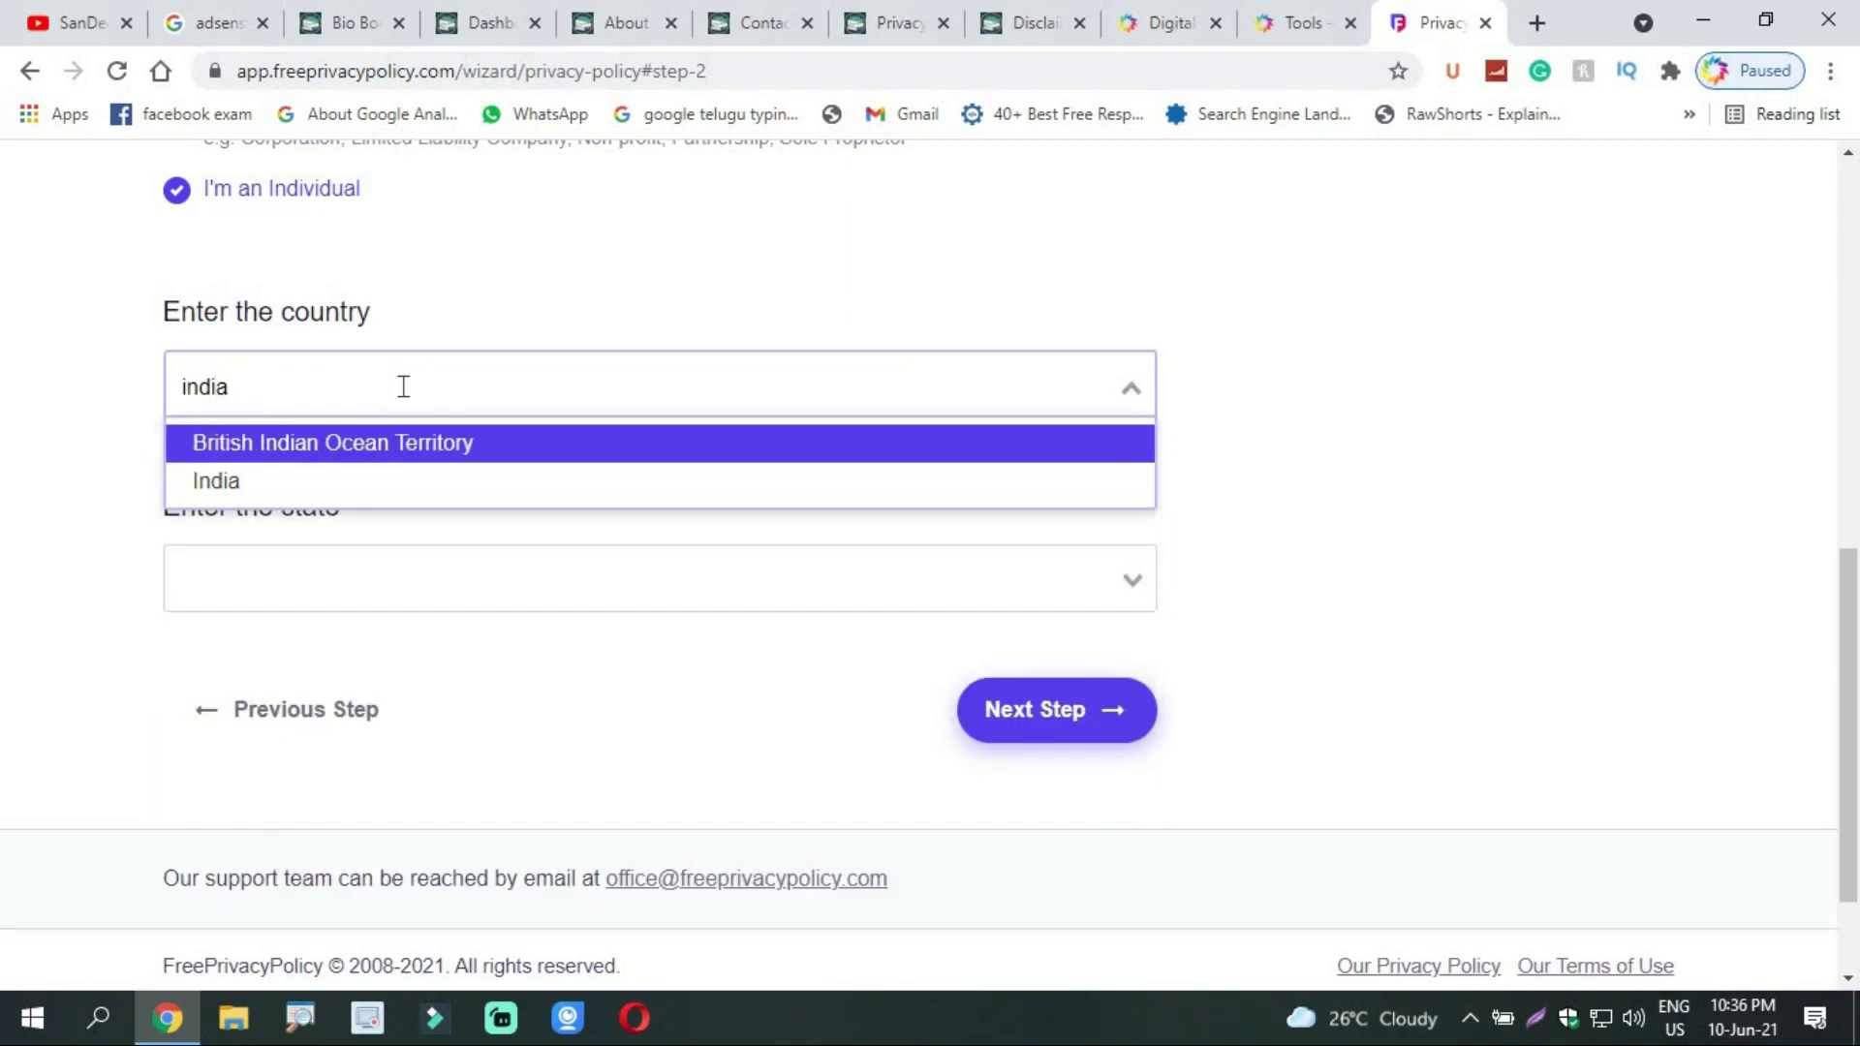
left_click(295, 482)
left_click(334, 575)
type("tel")
left_click(338, 653)
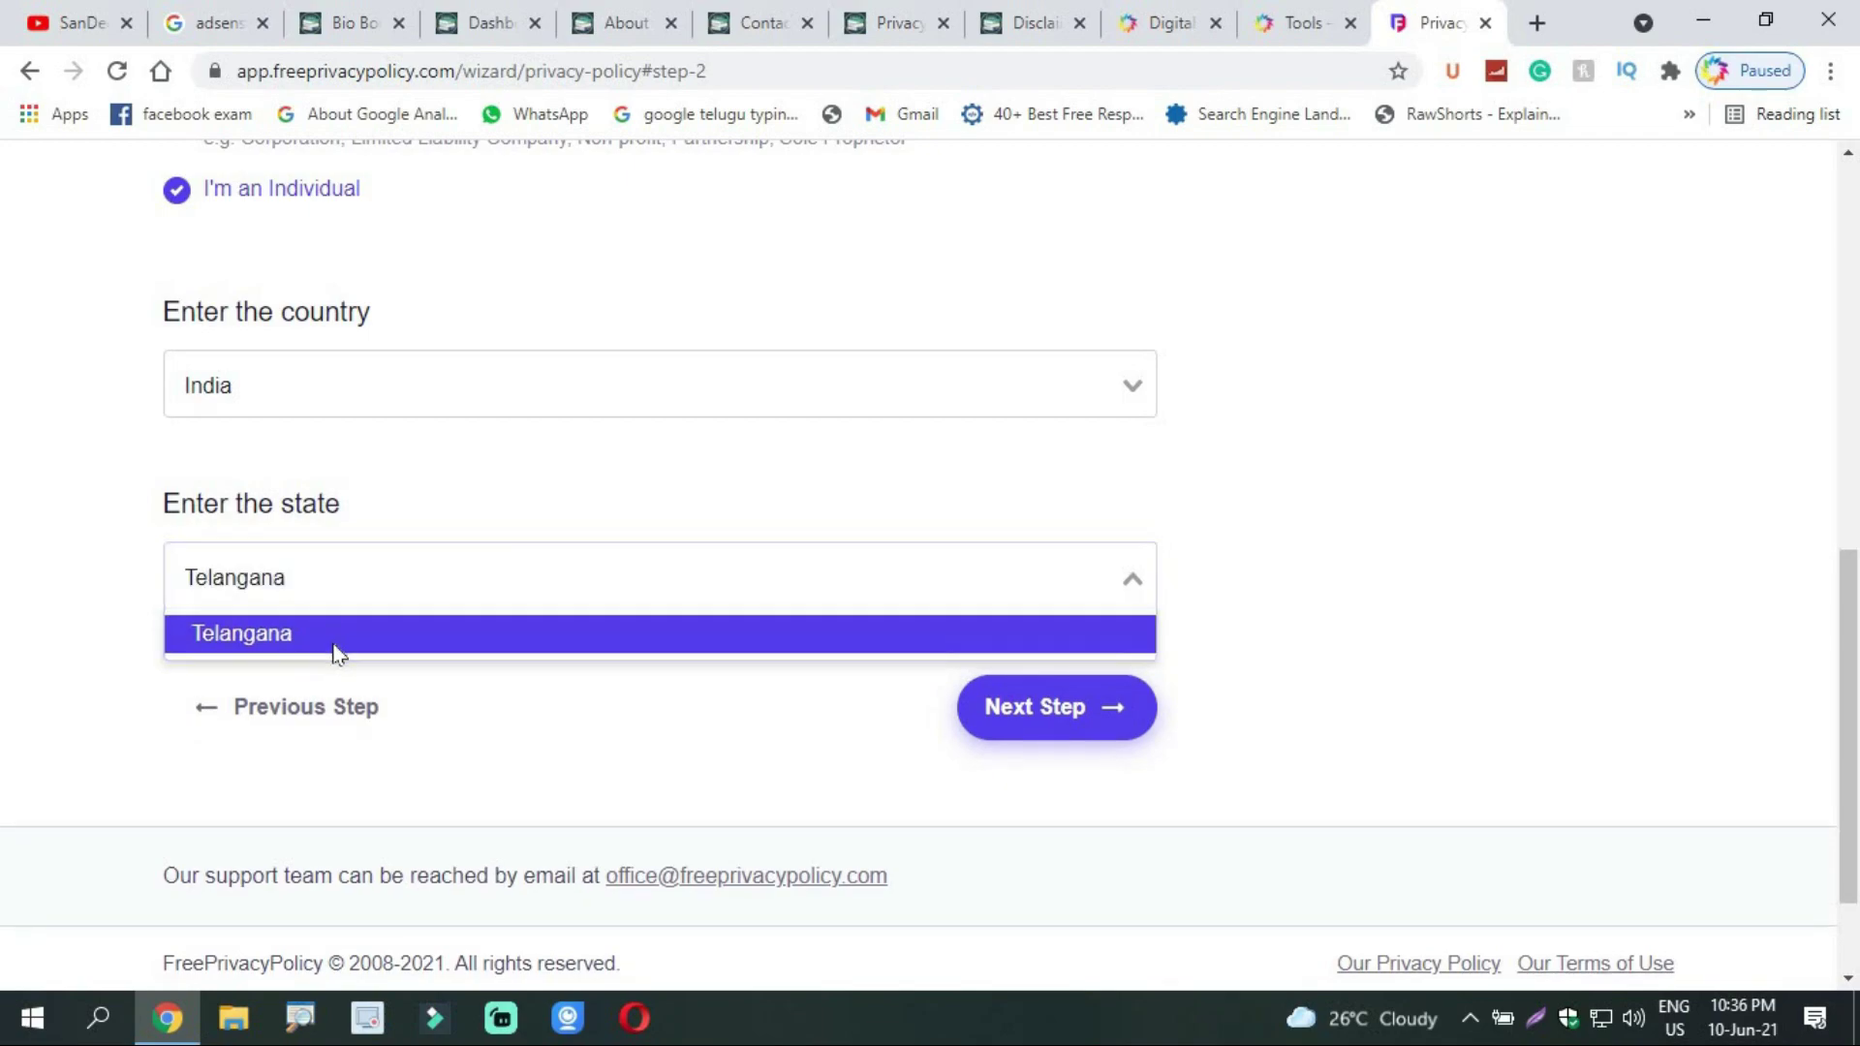
left_click(324, 581)
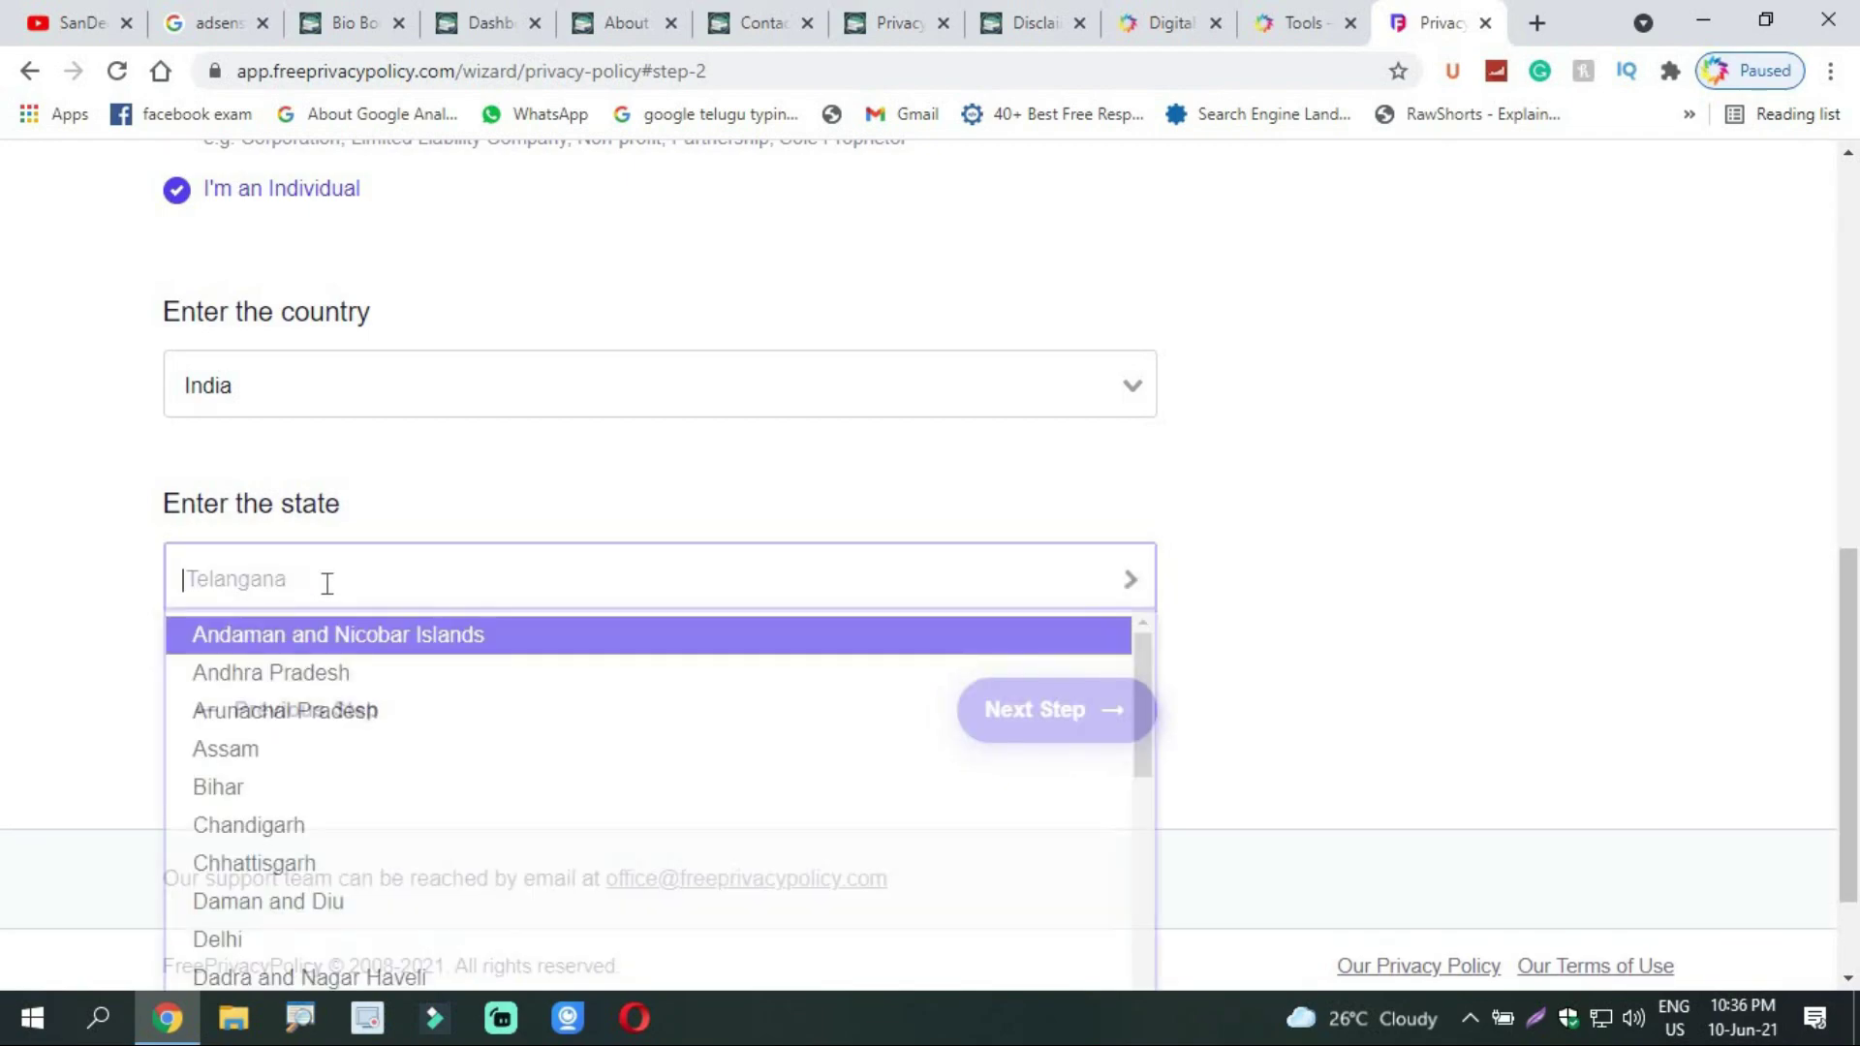
type("te")
left_click(323, 644)
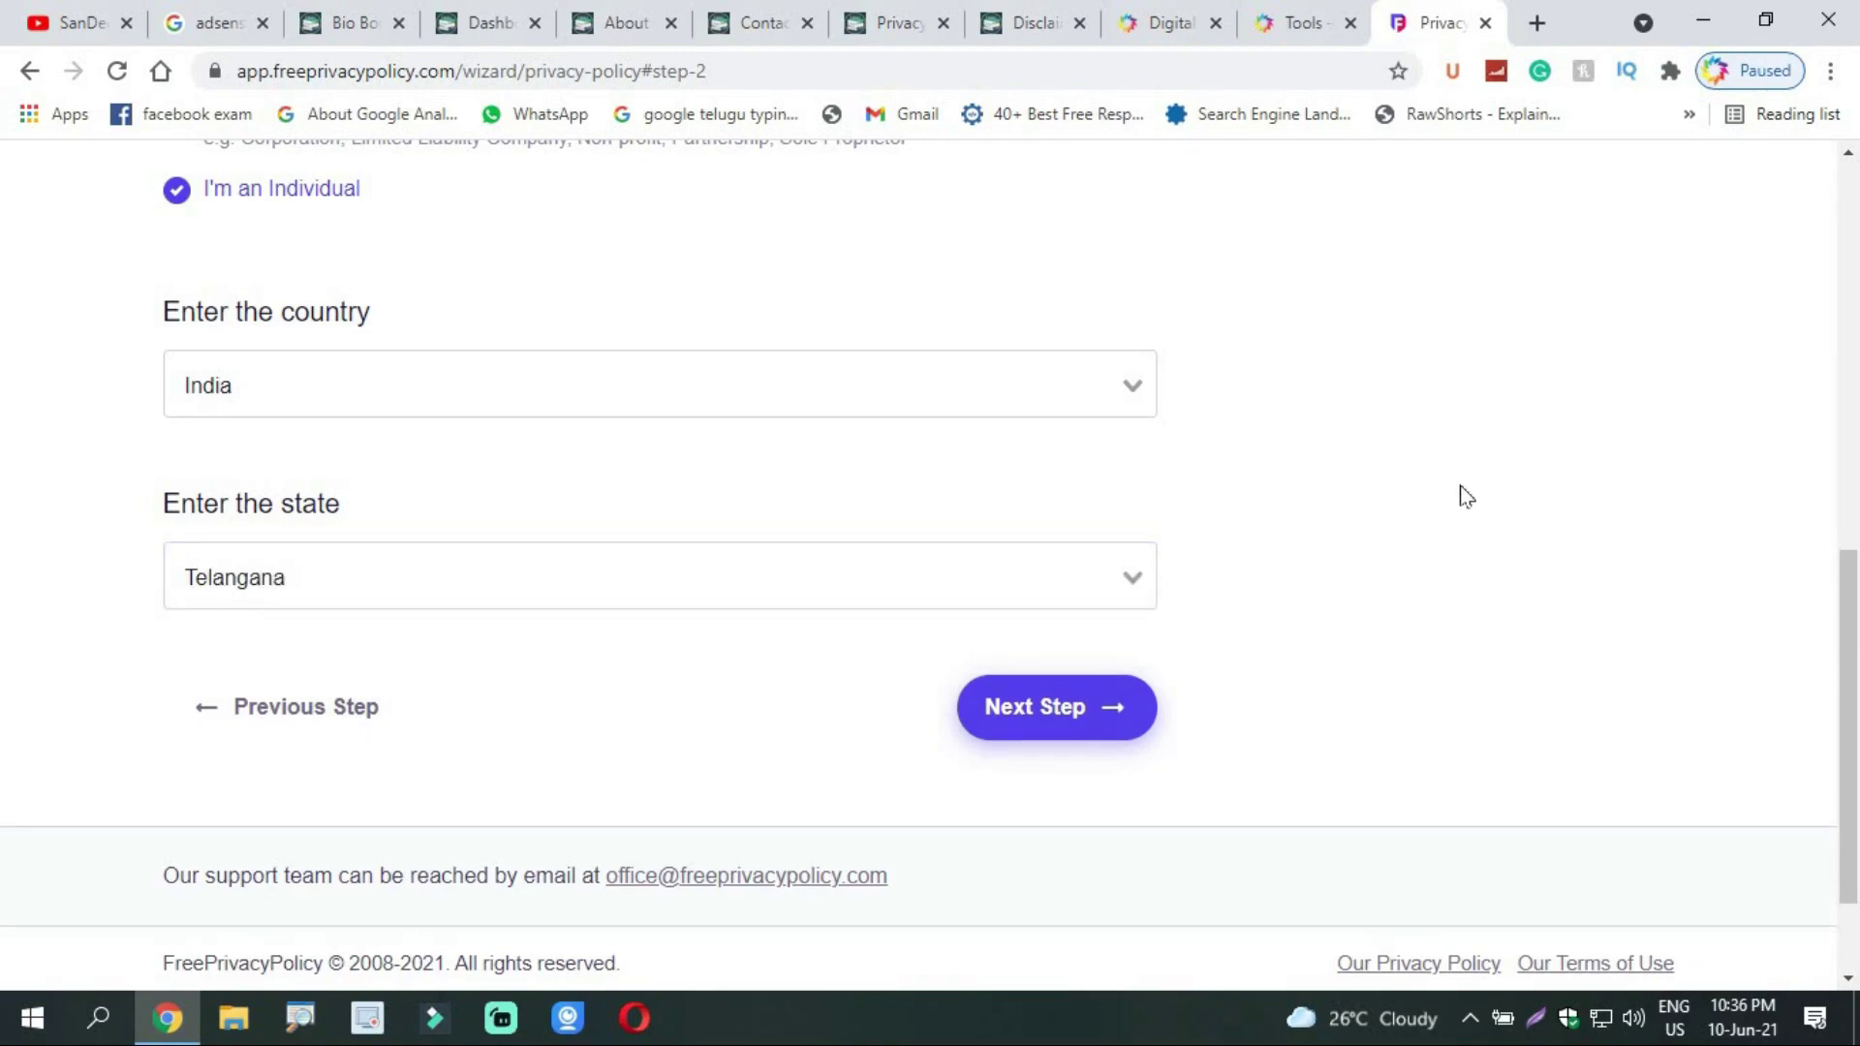
left_click(1093, 707)
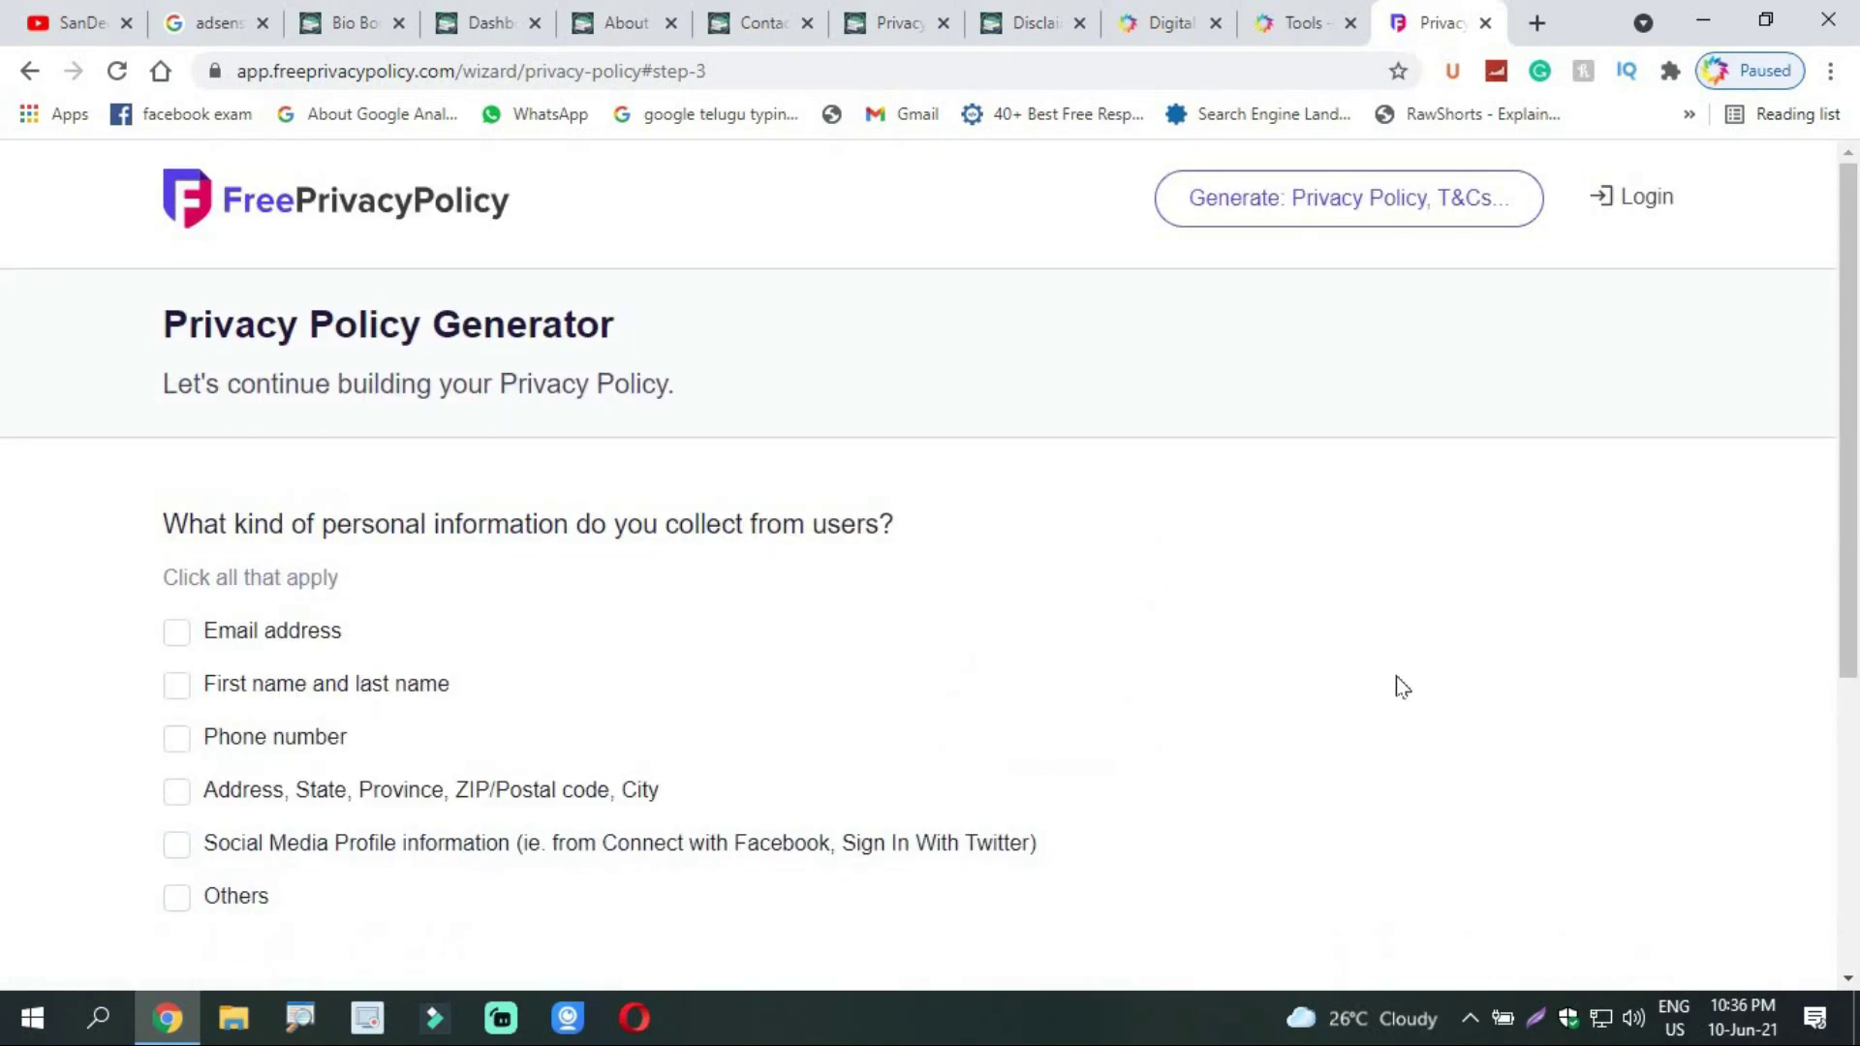
Step: Tick Email address and First name and last name, then continue to step 4
scroll(1151, 592, "down", 3)
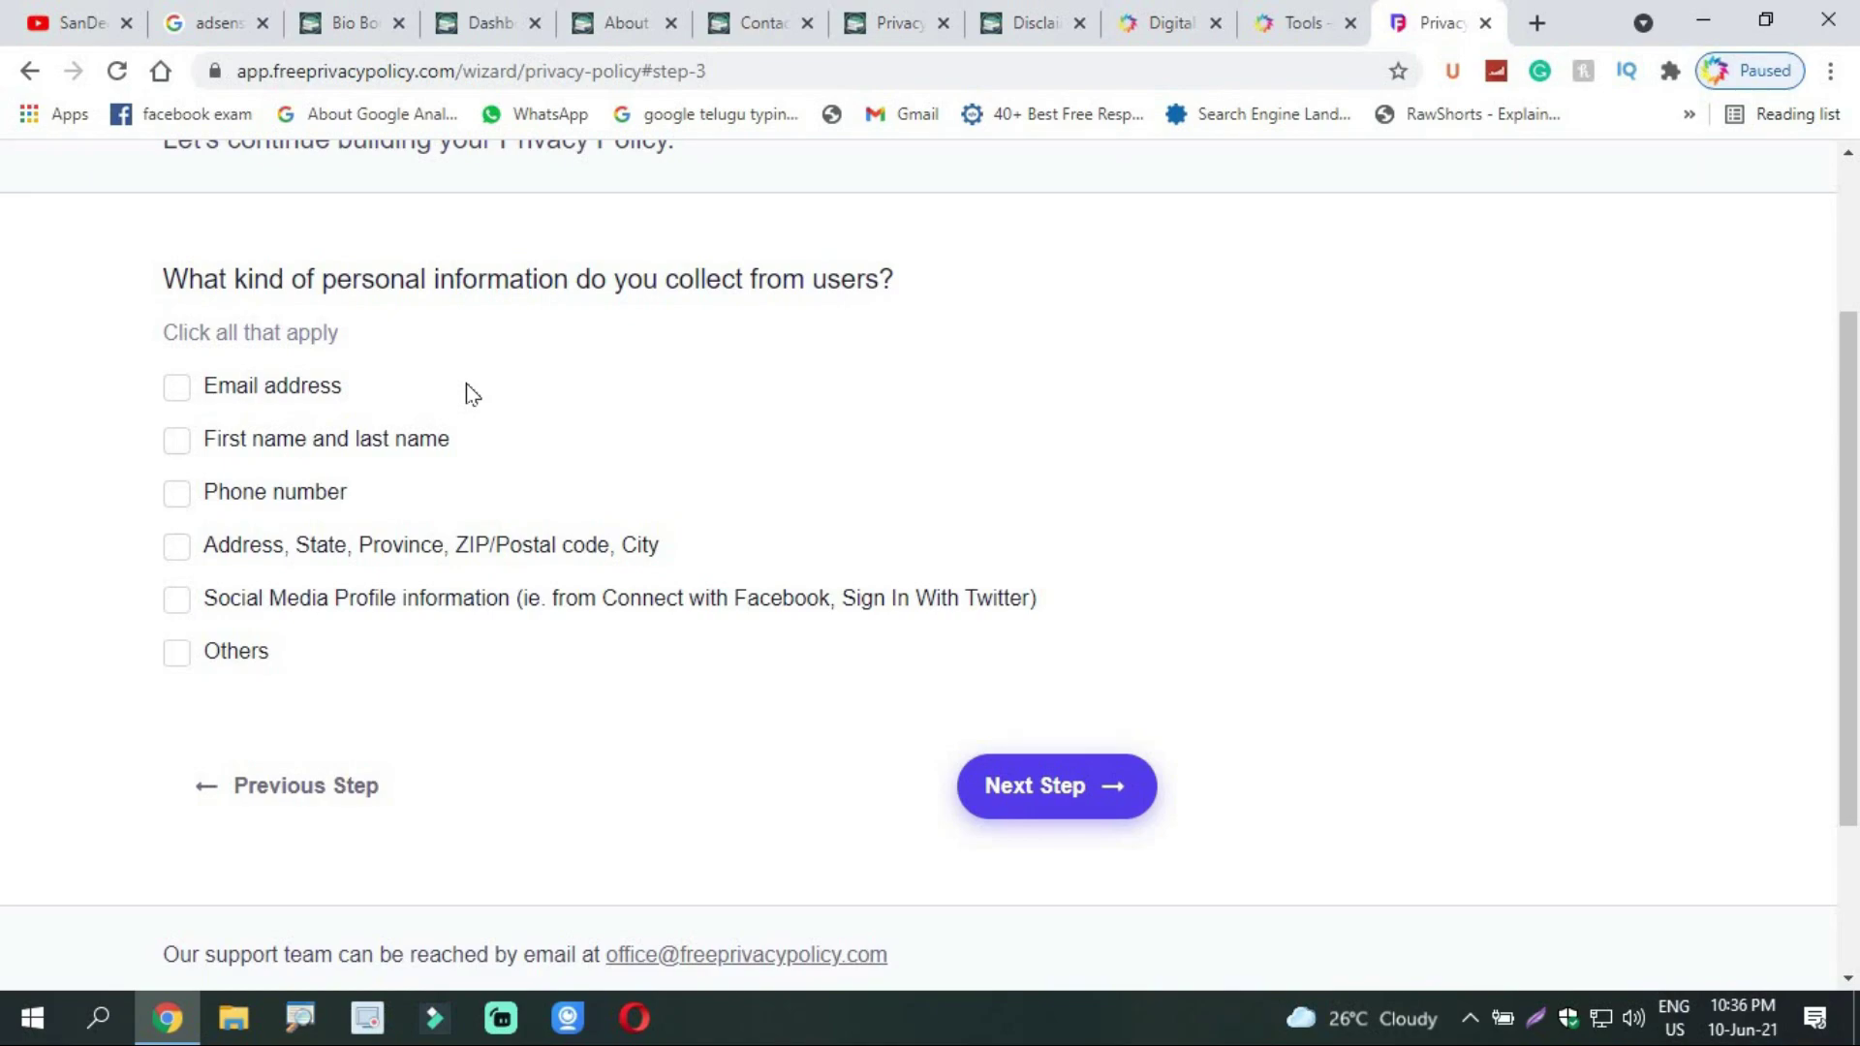
left_click(183, 389)
left_click(179, 440)
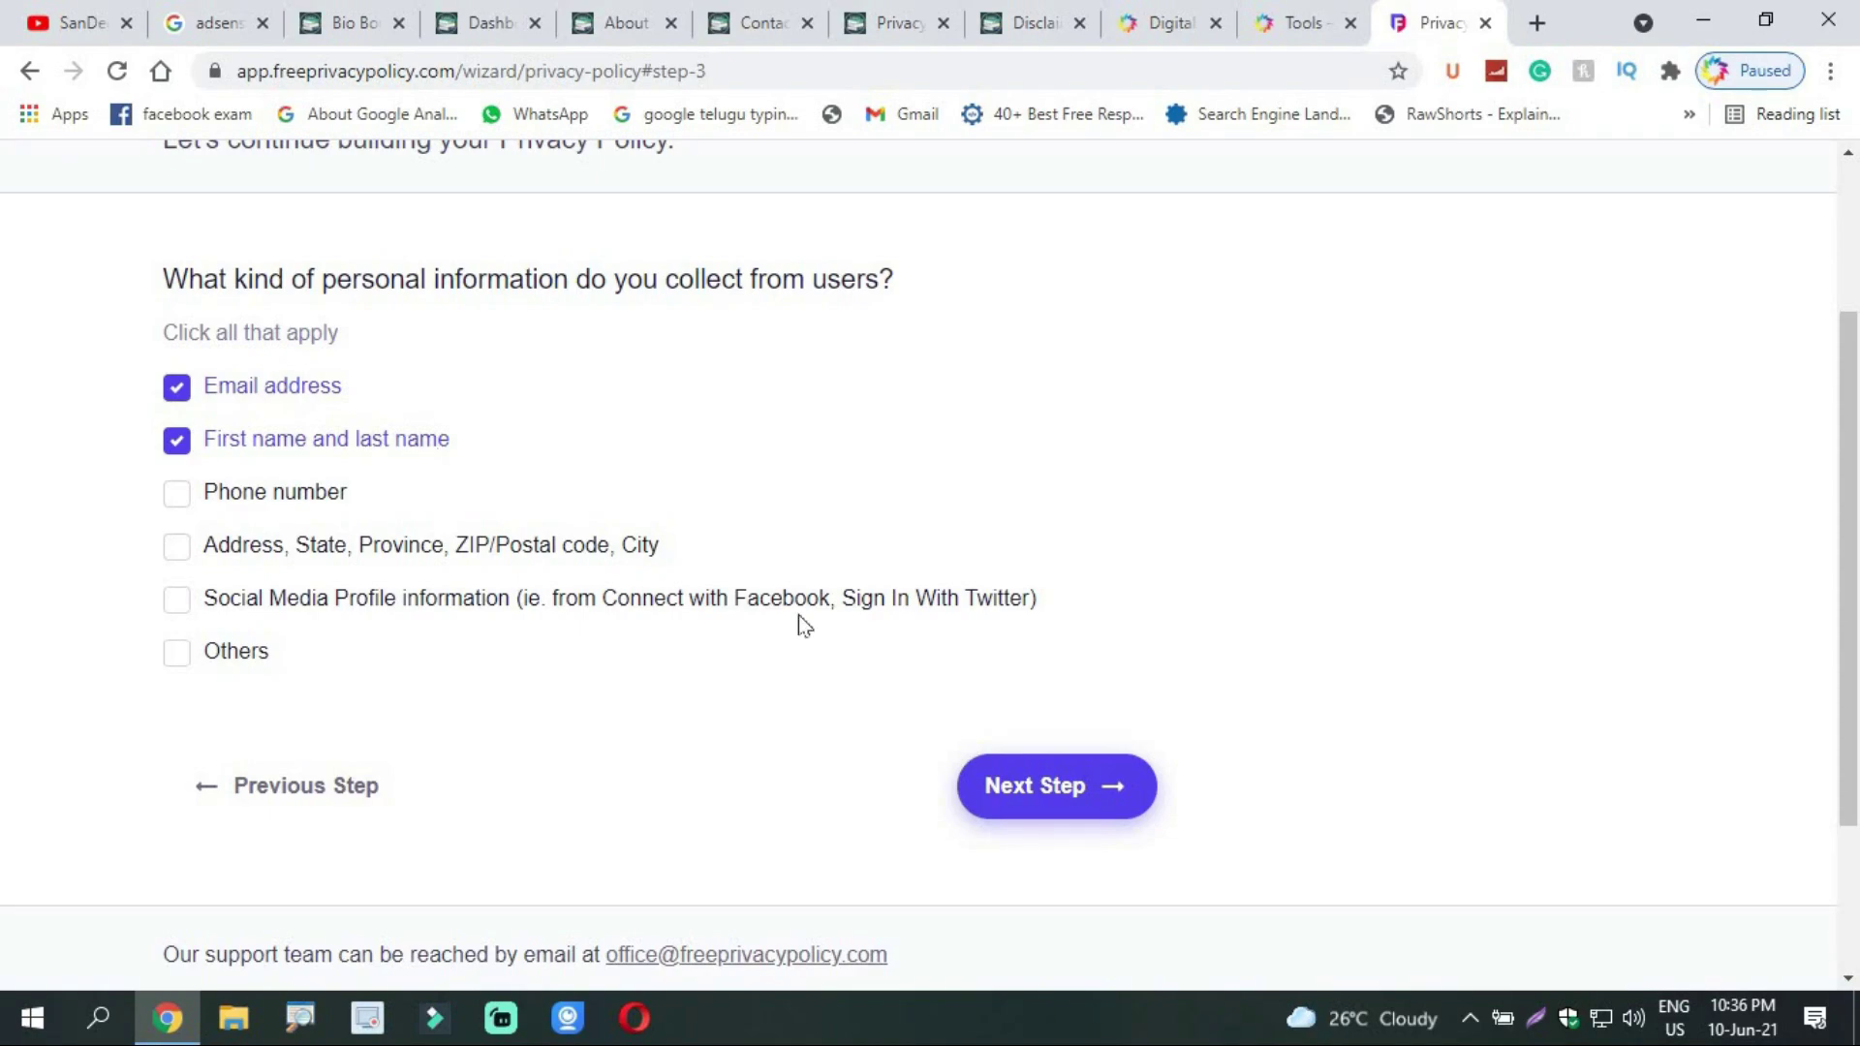
left_click(1060, 785)
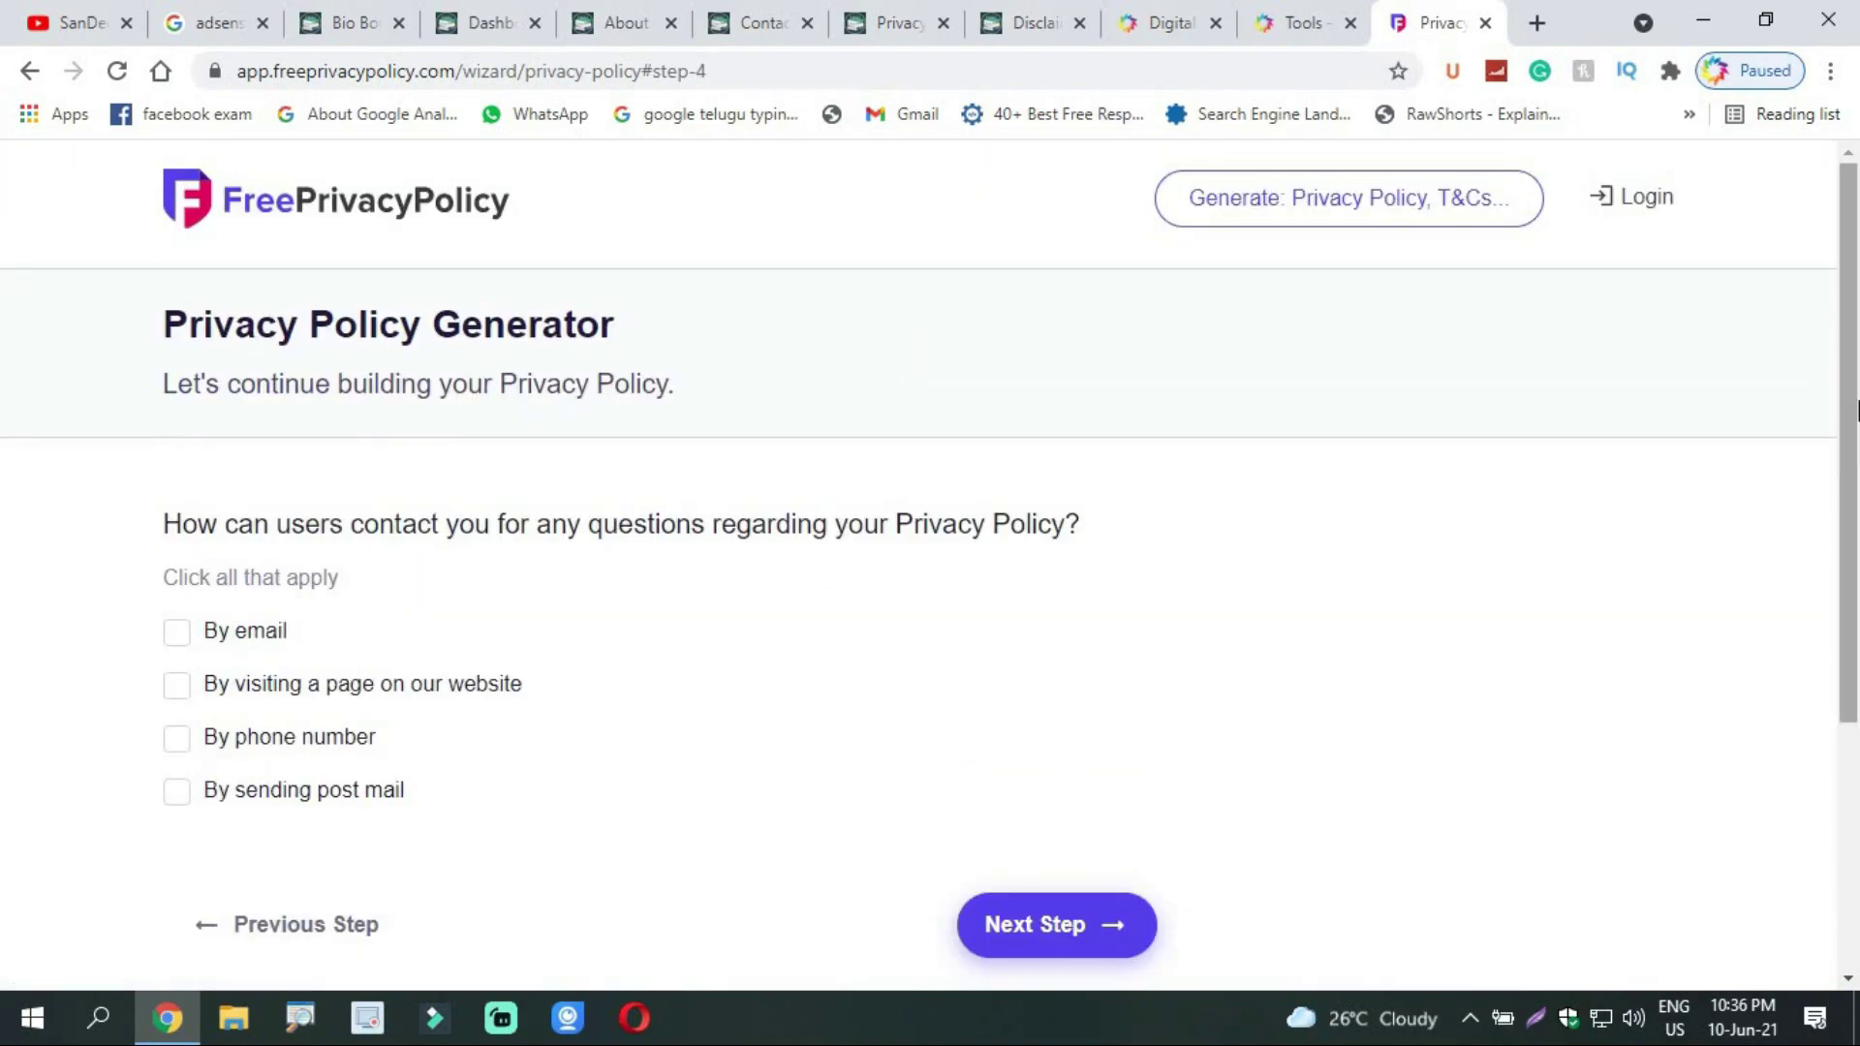
scroll(540, 426, "down", 2)
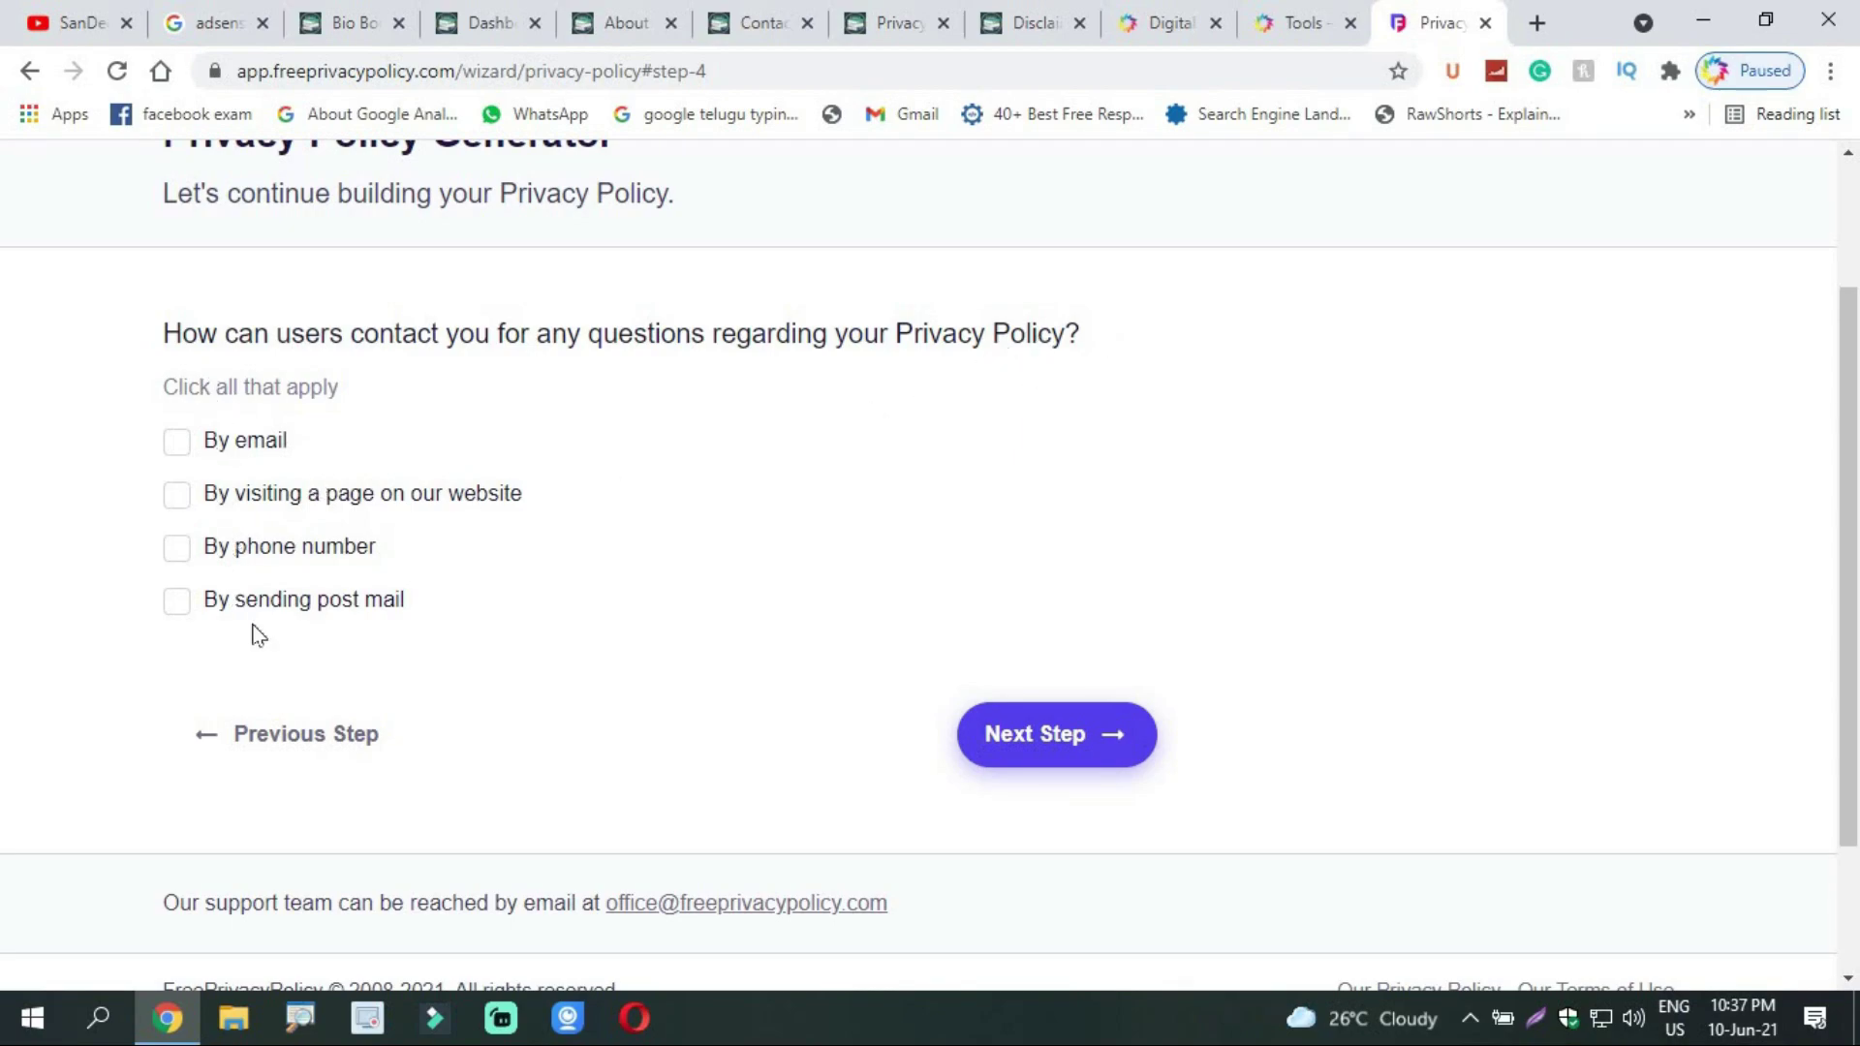
left_click(178, 496)
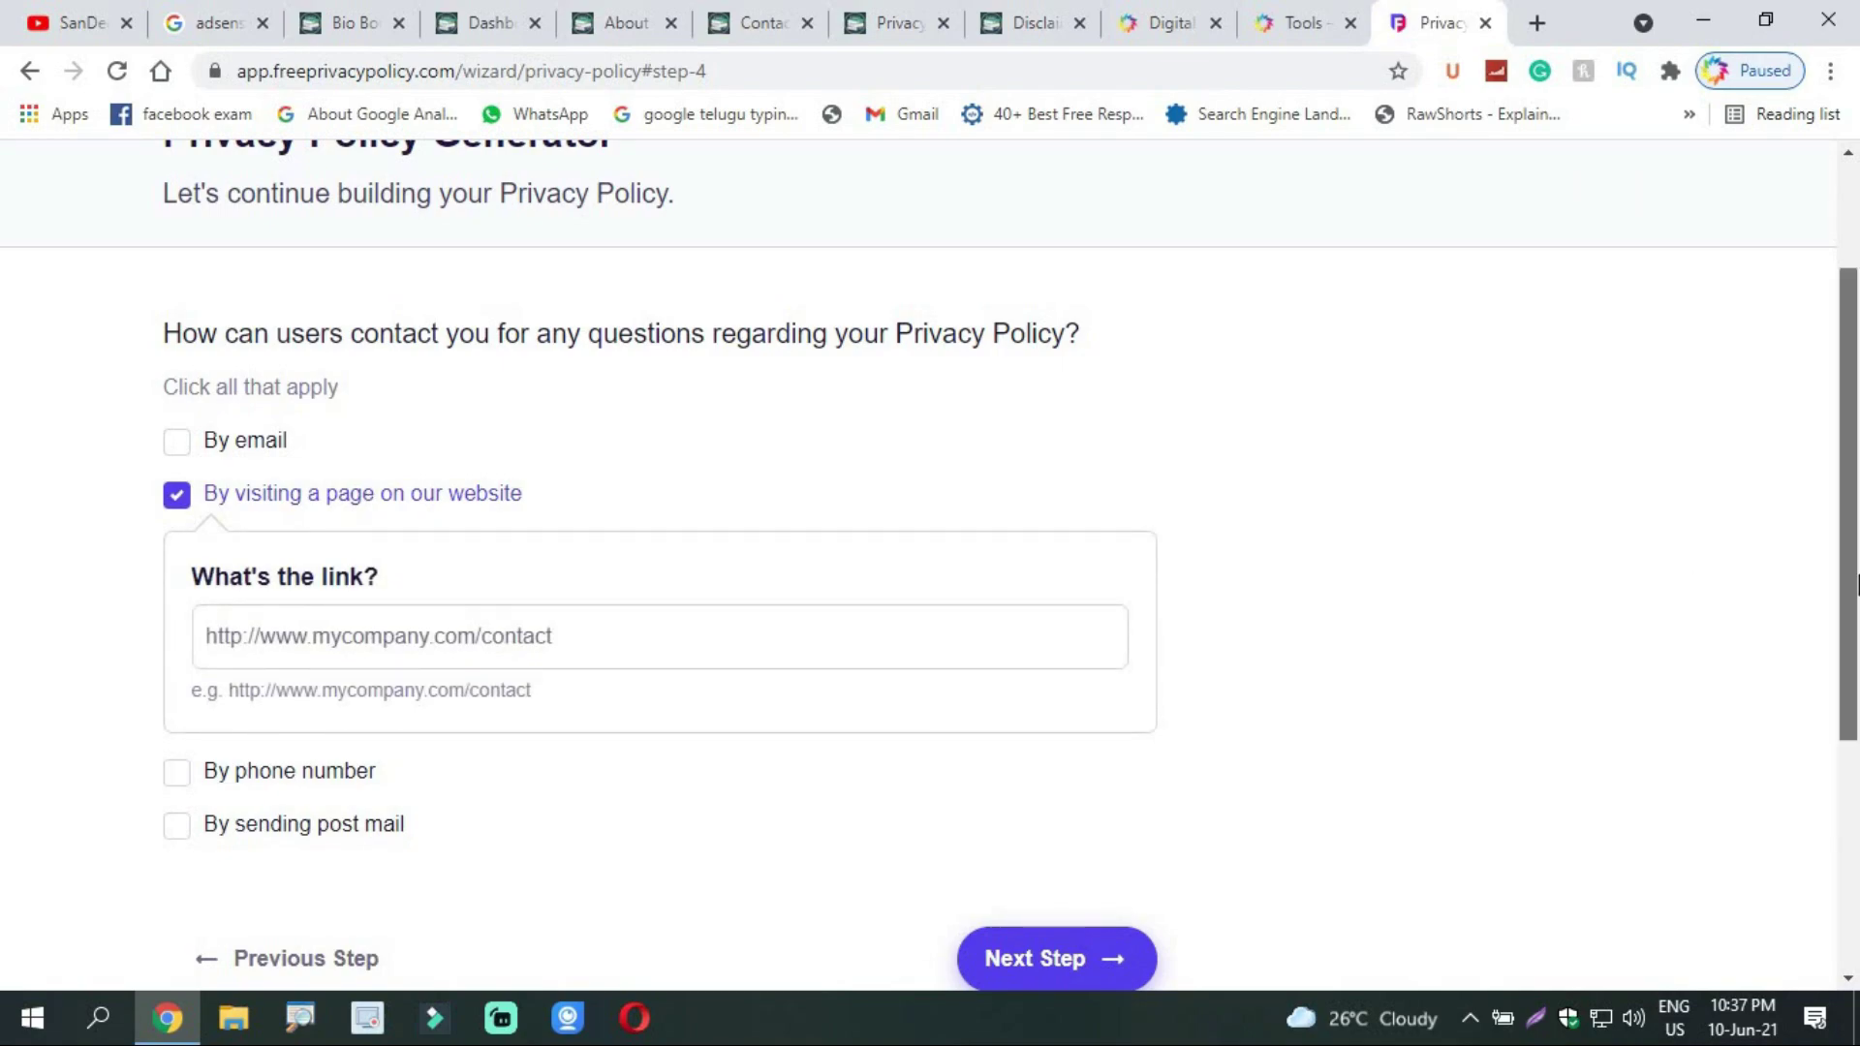
scroll(1102, 627, "down", 1)
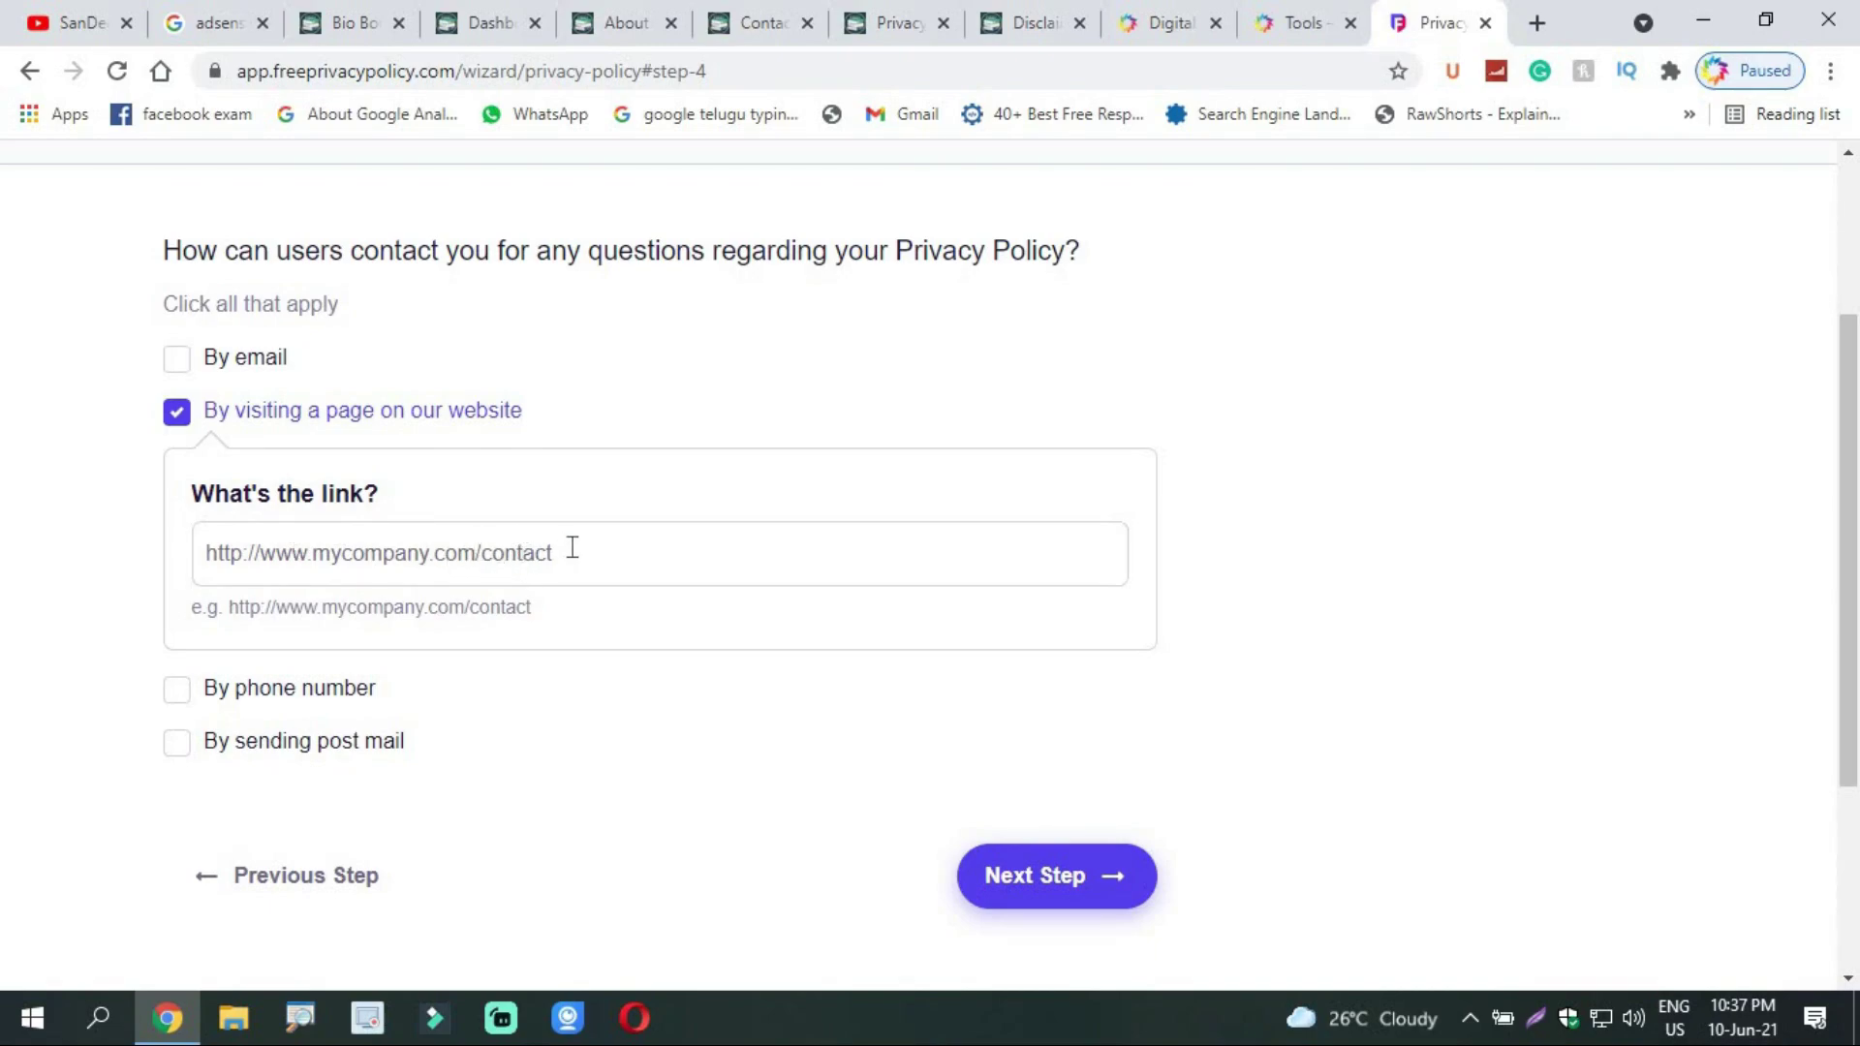
left_click(772, 22)
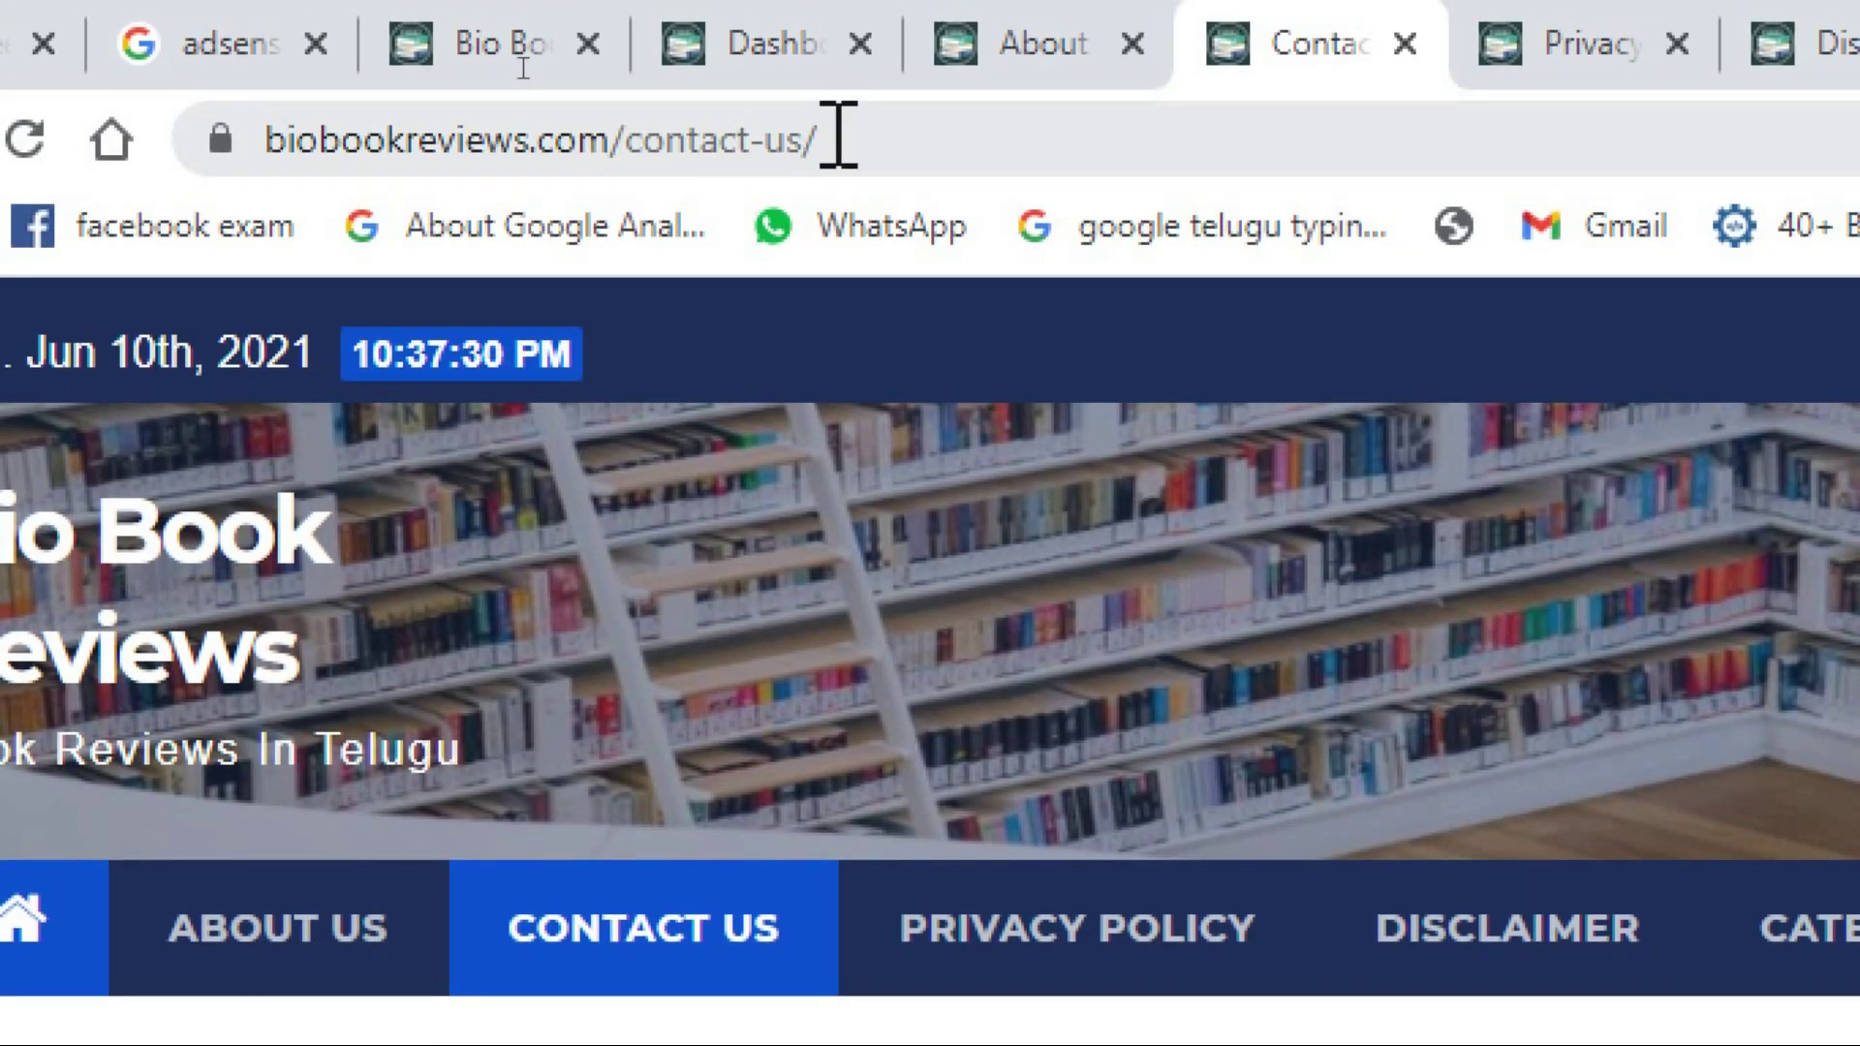
left_click(845, 129)
key("ctrl+c")
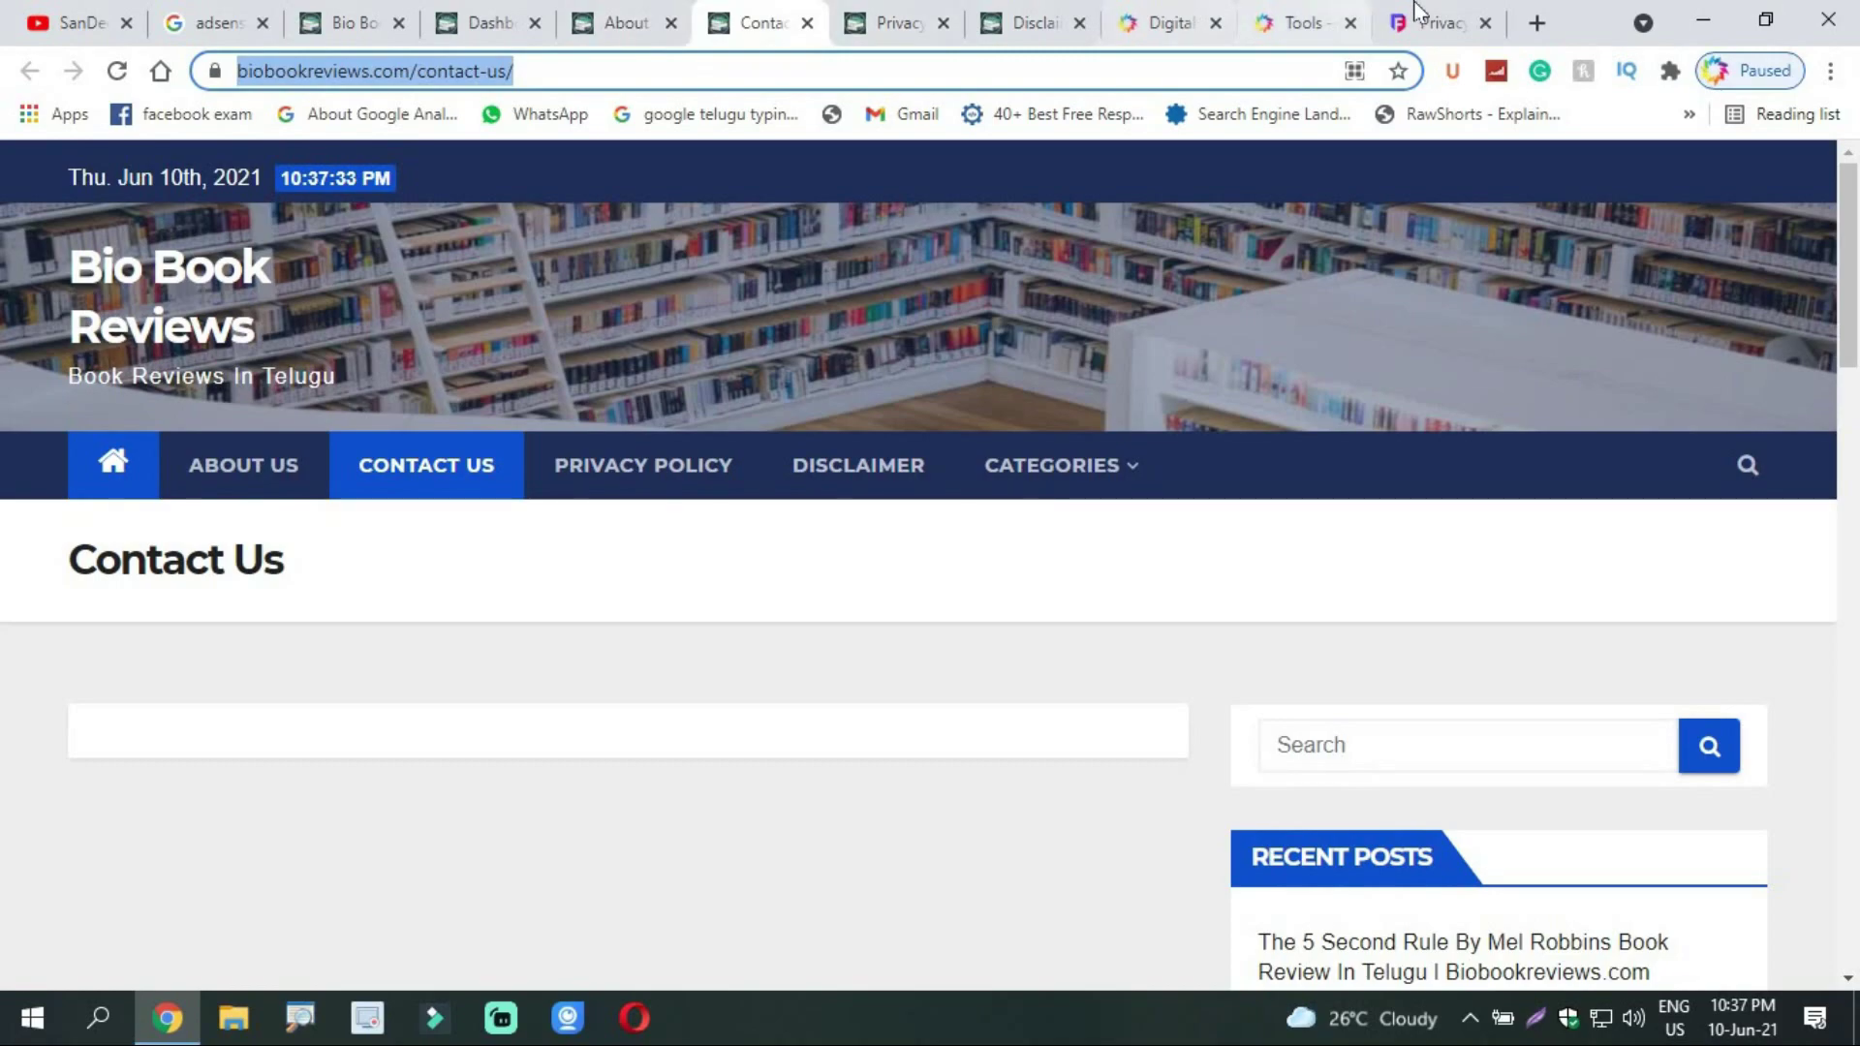
left_click(1420, 13)
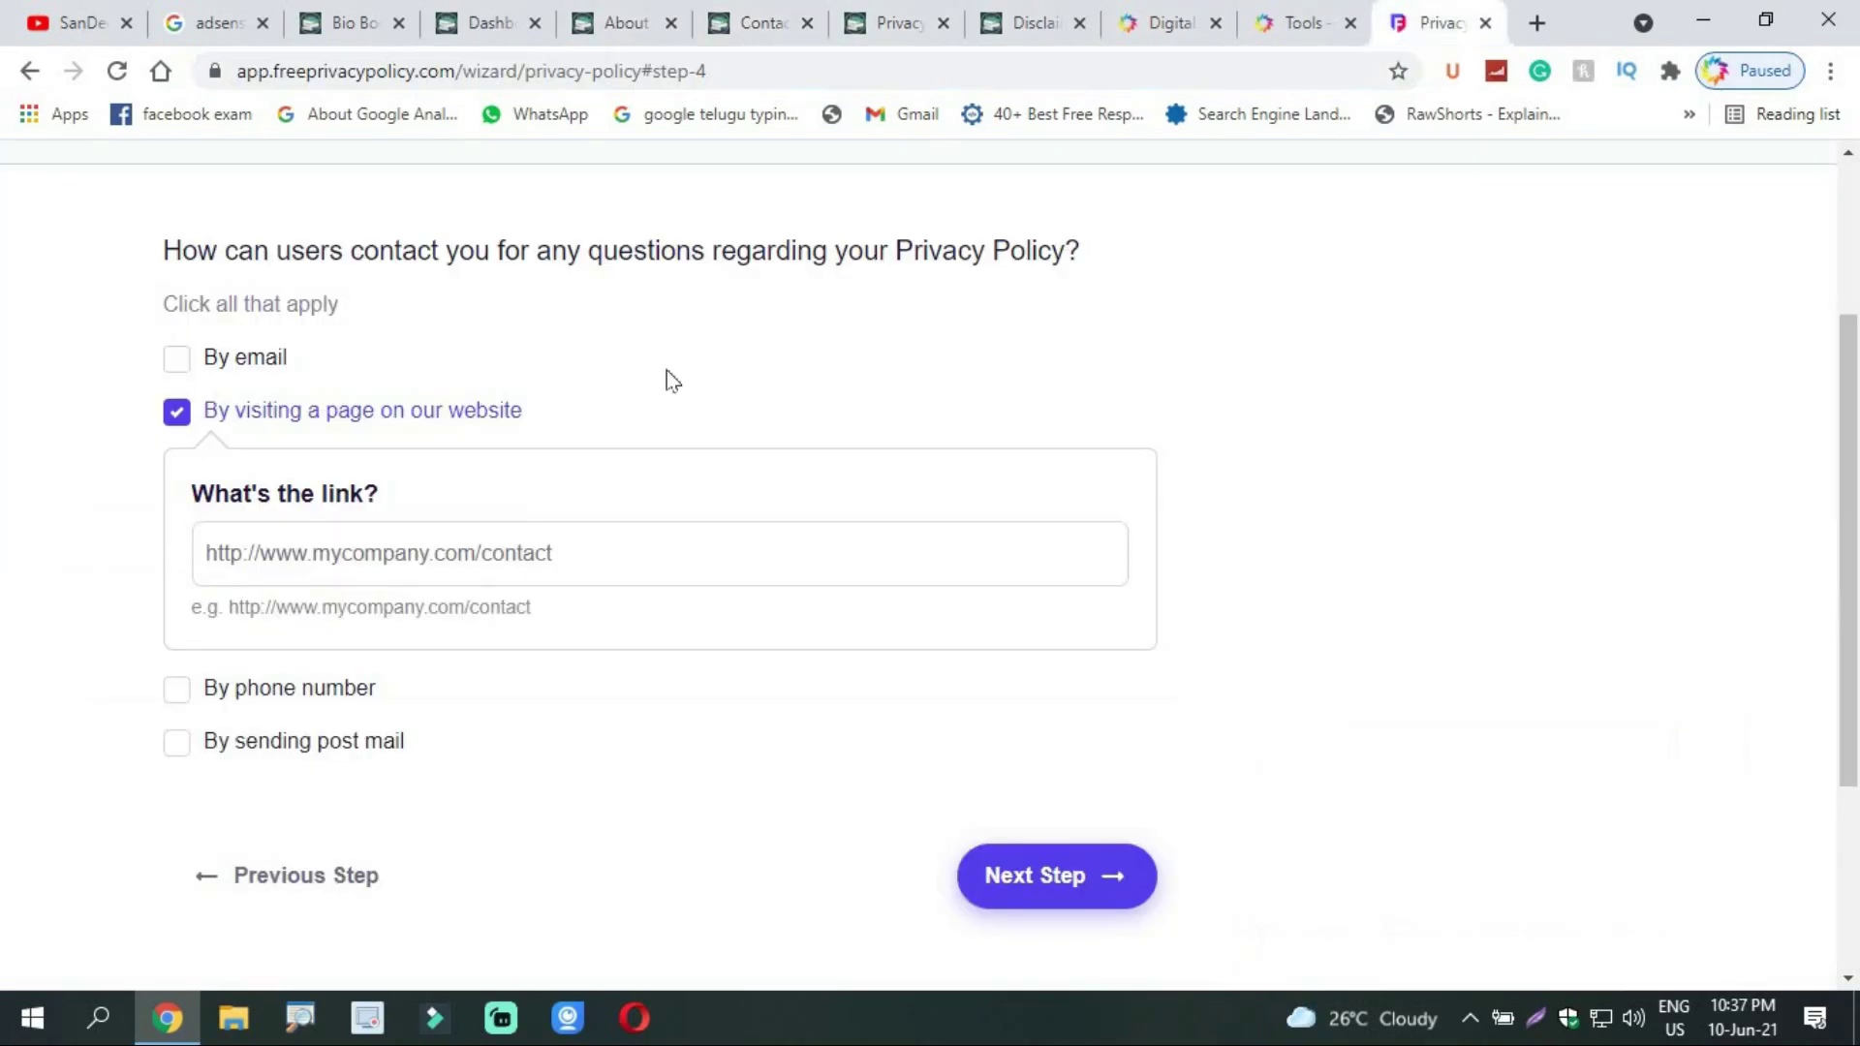
left_click(546, 540)
key("ctrl+v")
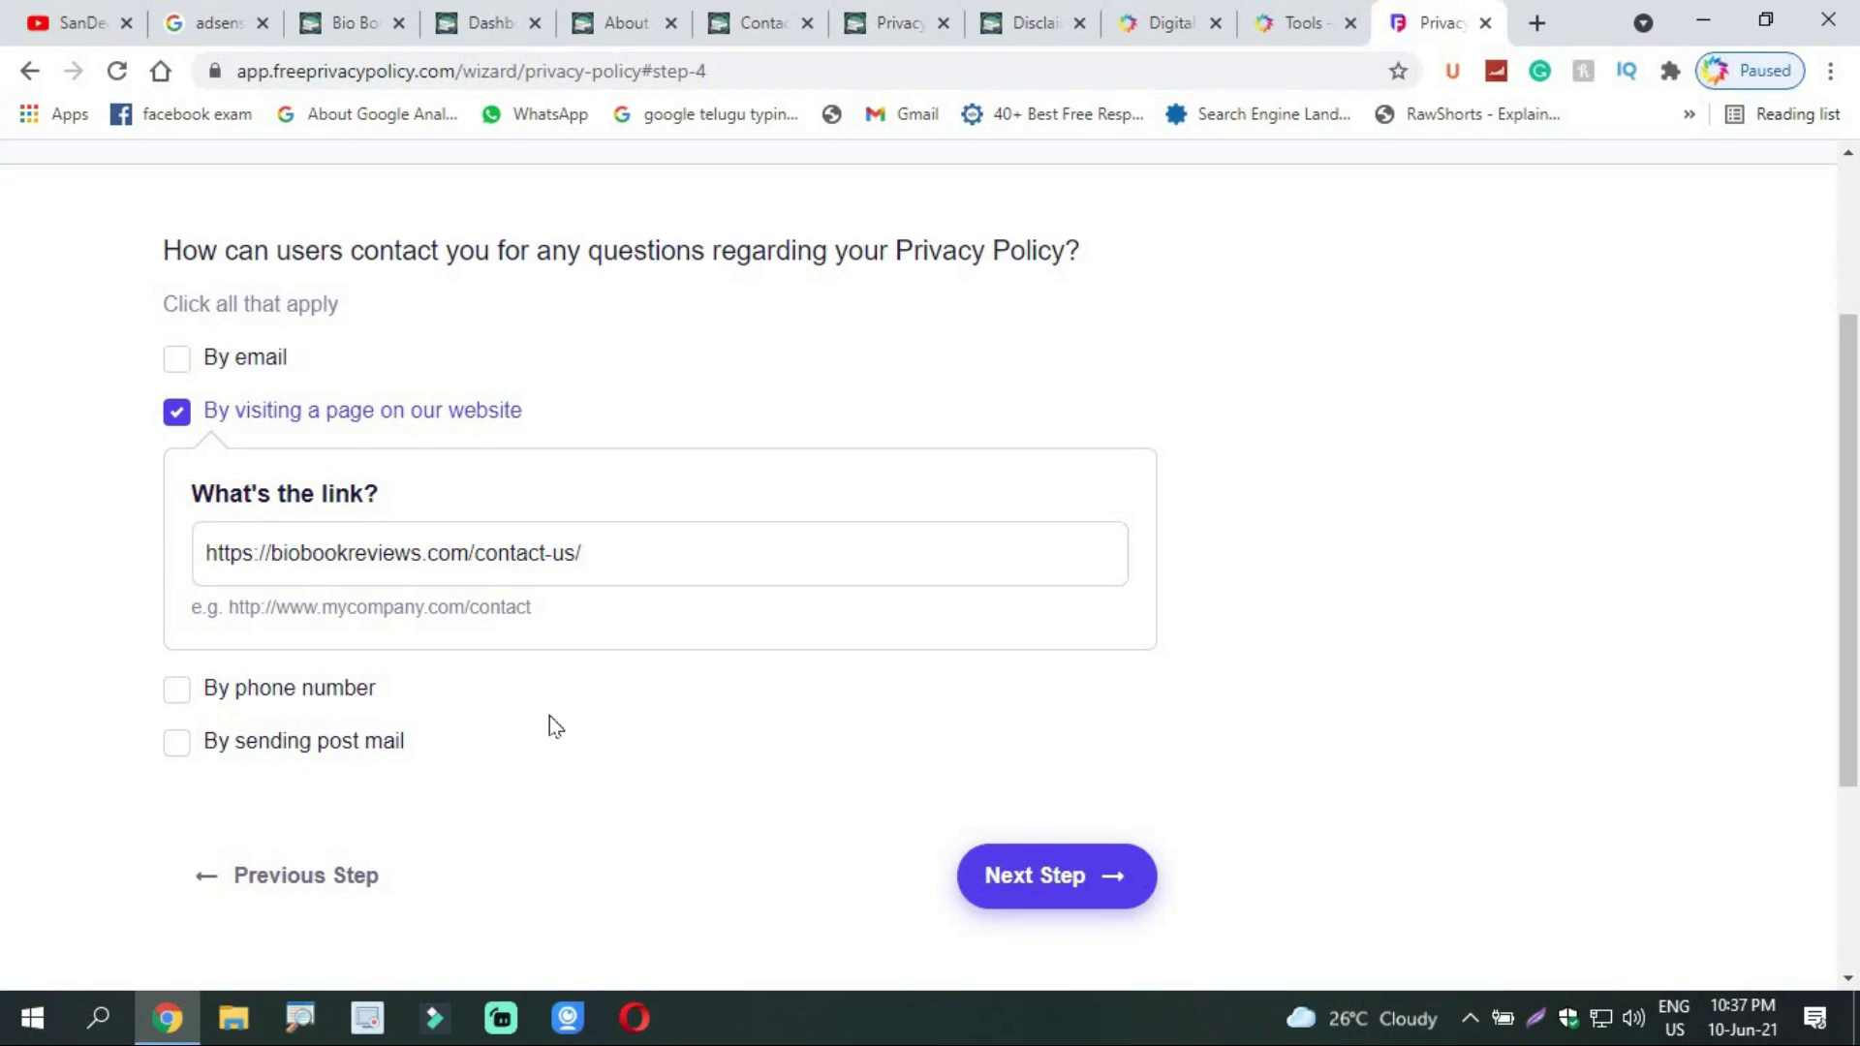
left_click_drag(1855, 618, 1856, 644)
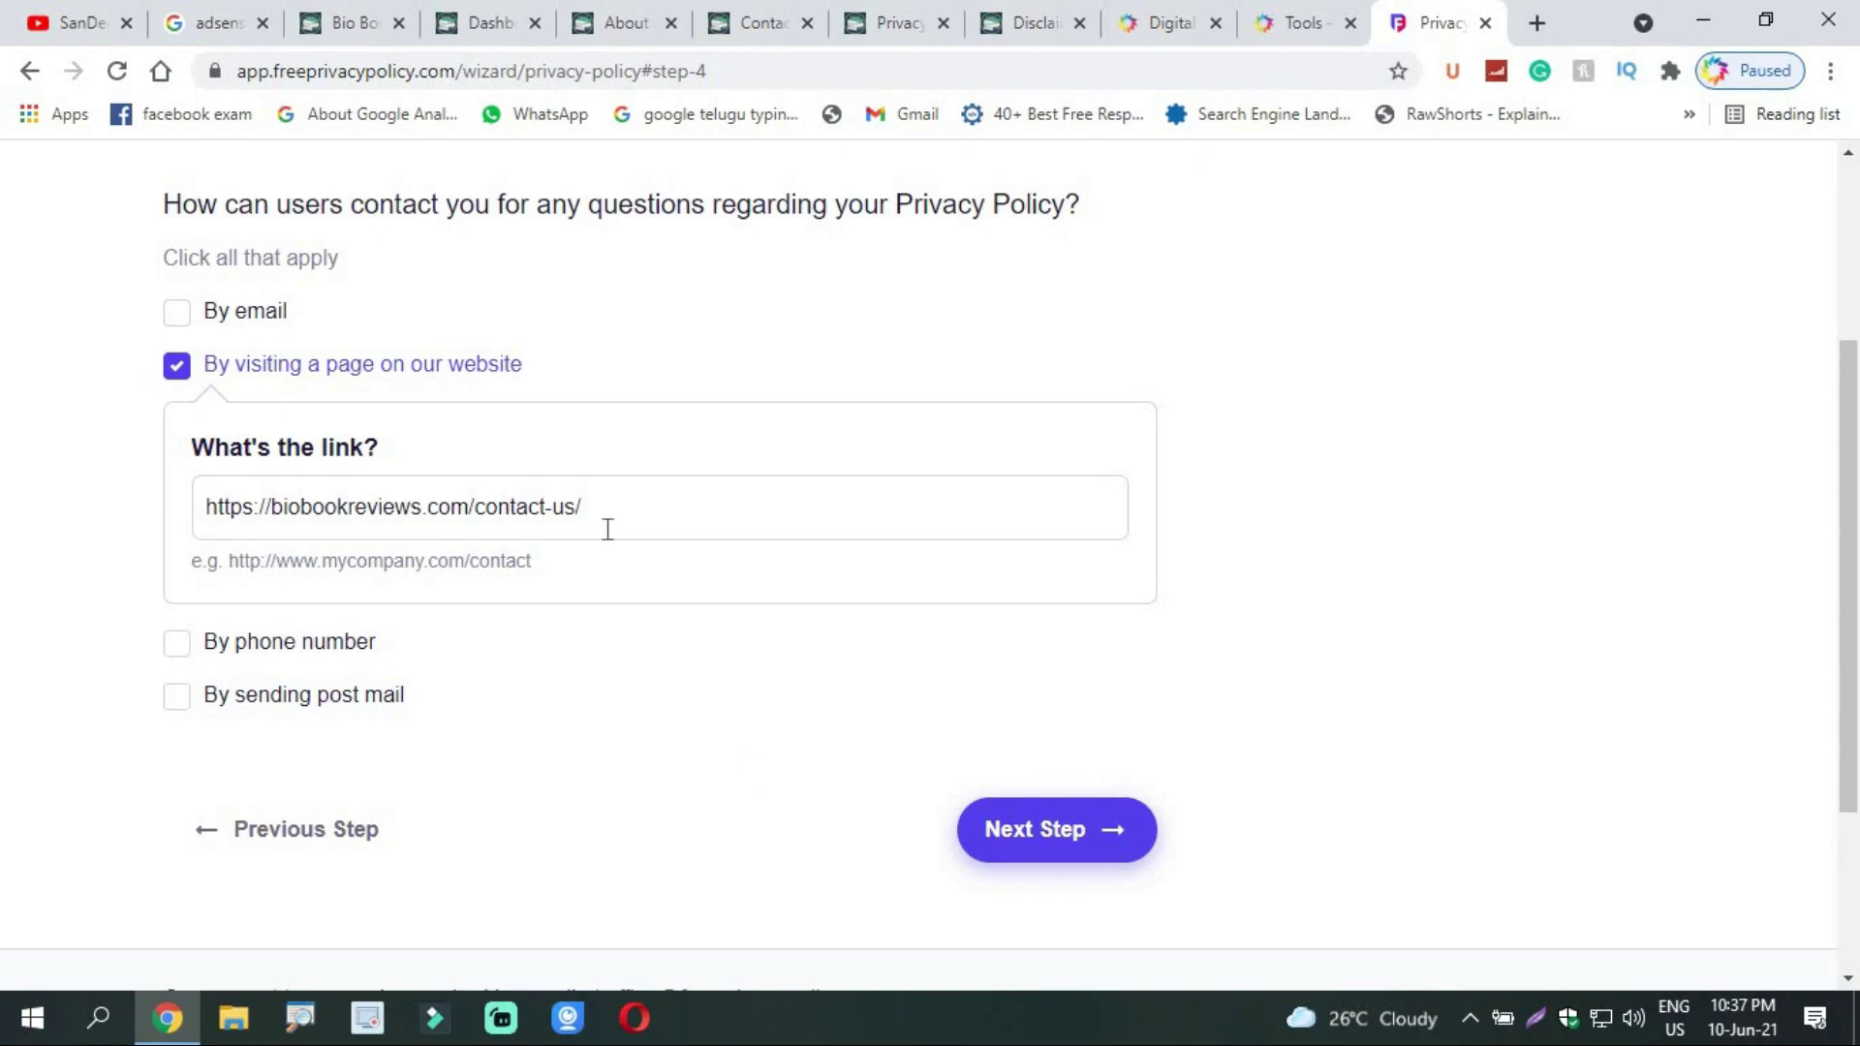
left_click(1030, 826)
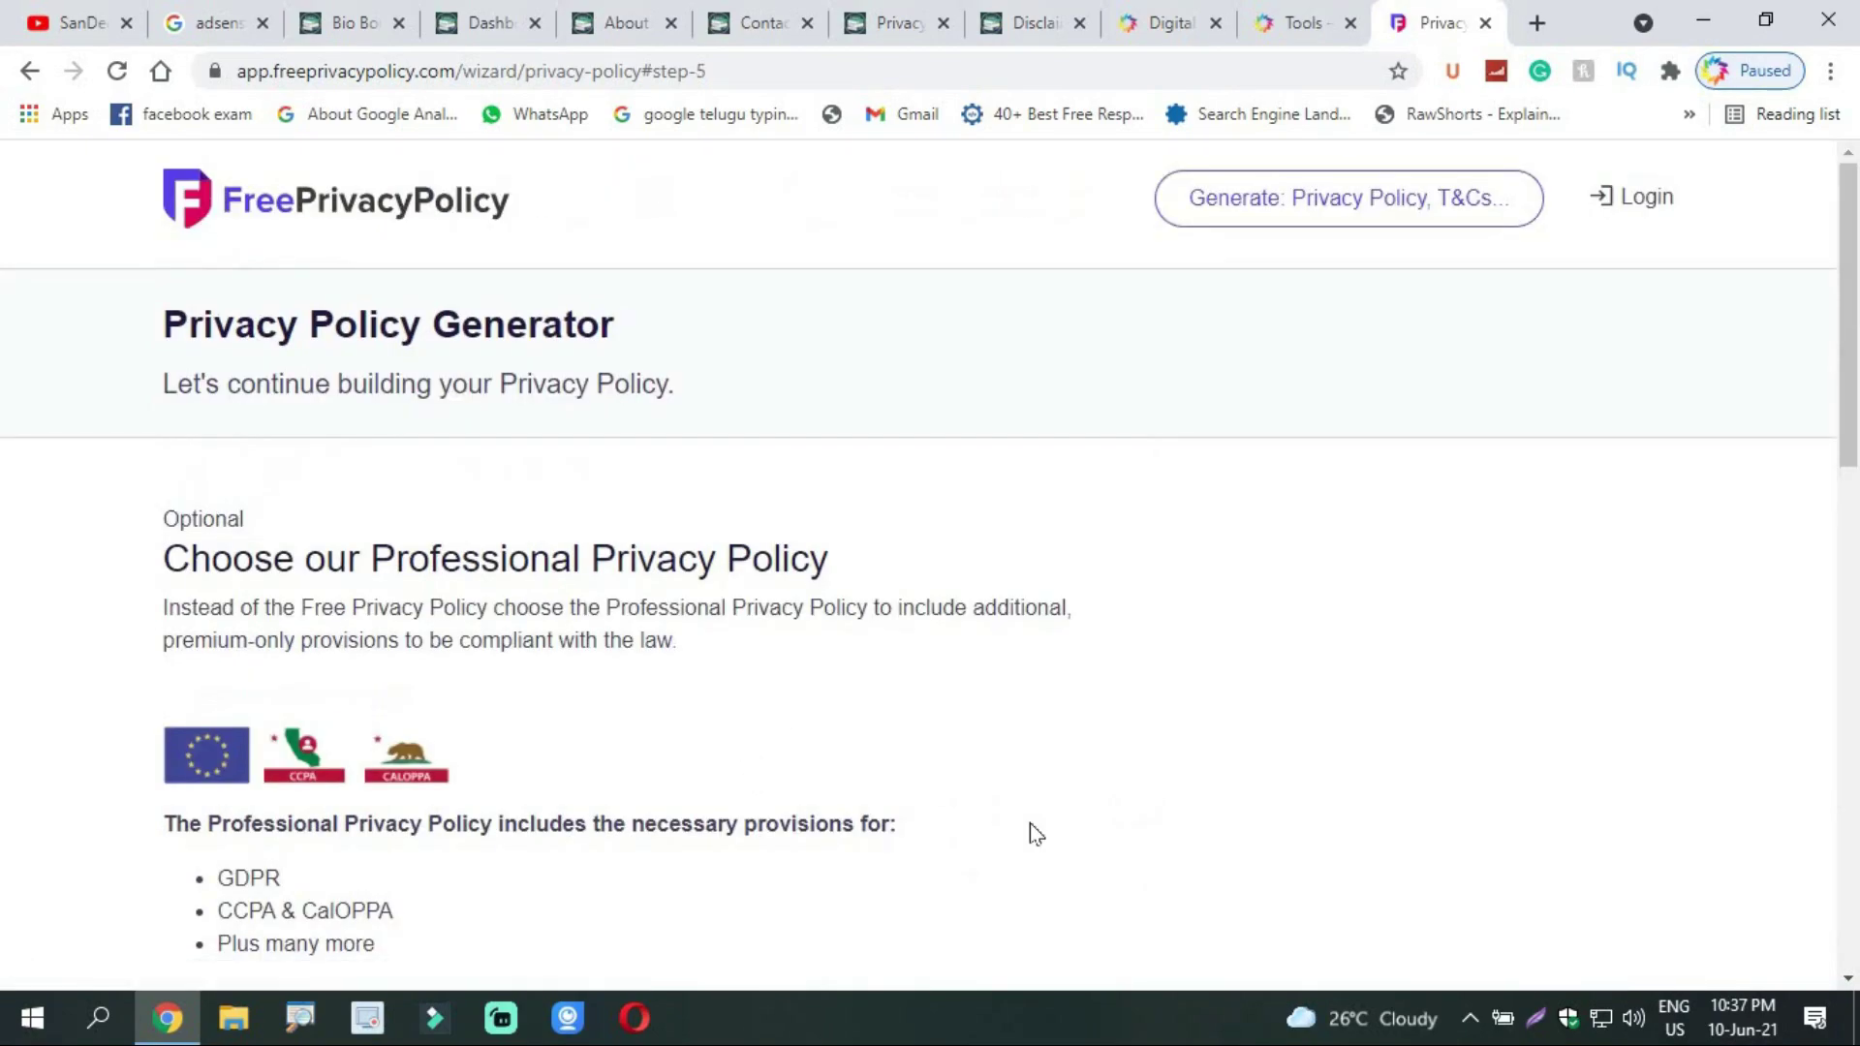
Step: Select 'No, I don't want a Professional Privacy Policy' and continue to step 6
scroll(1315, 631, "down", 15)
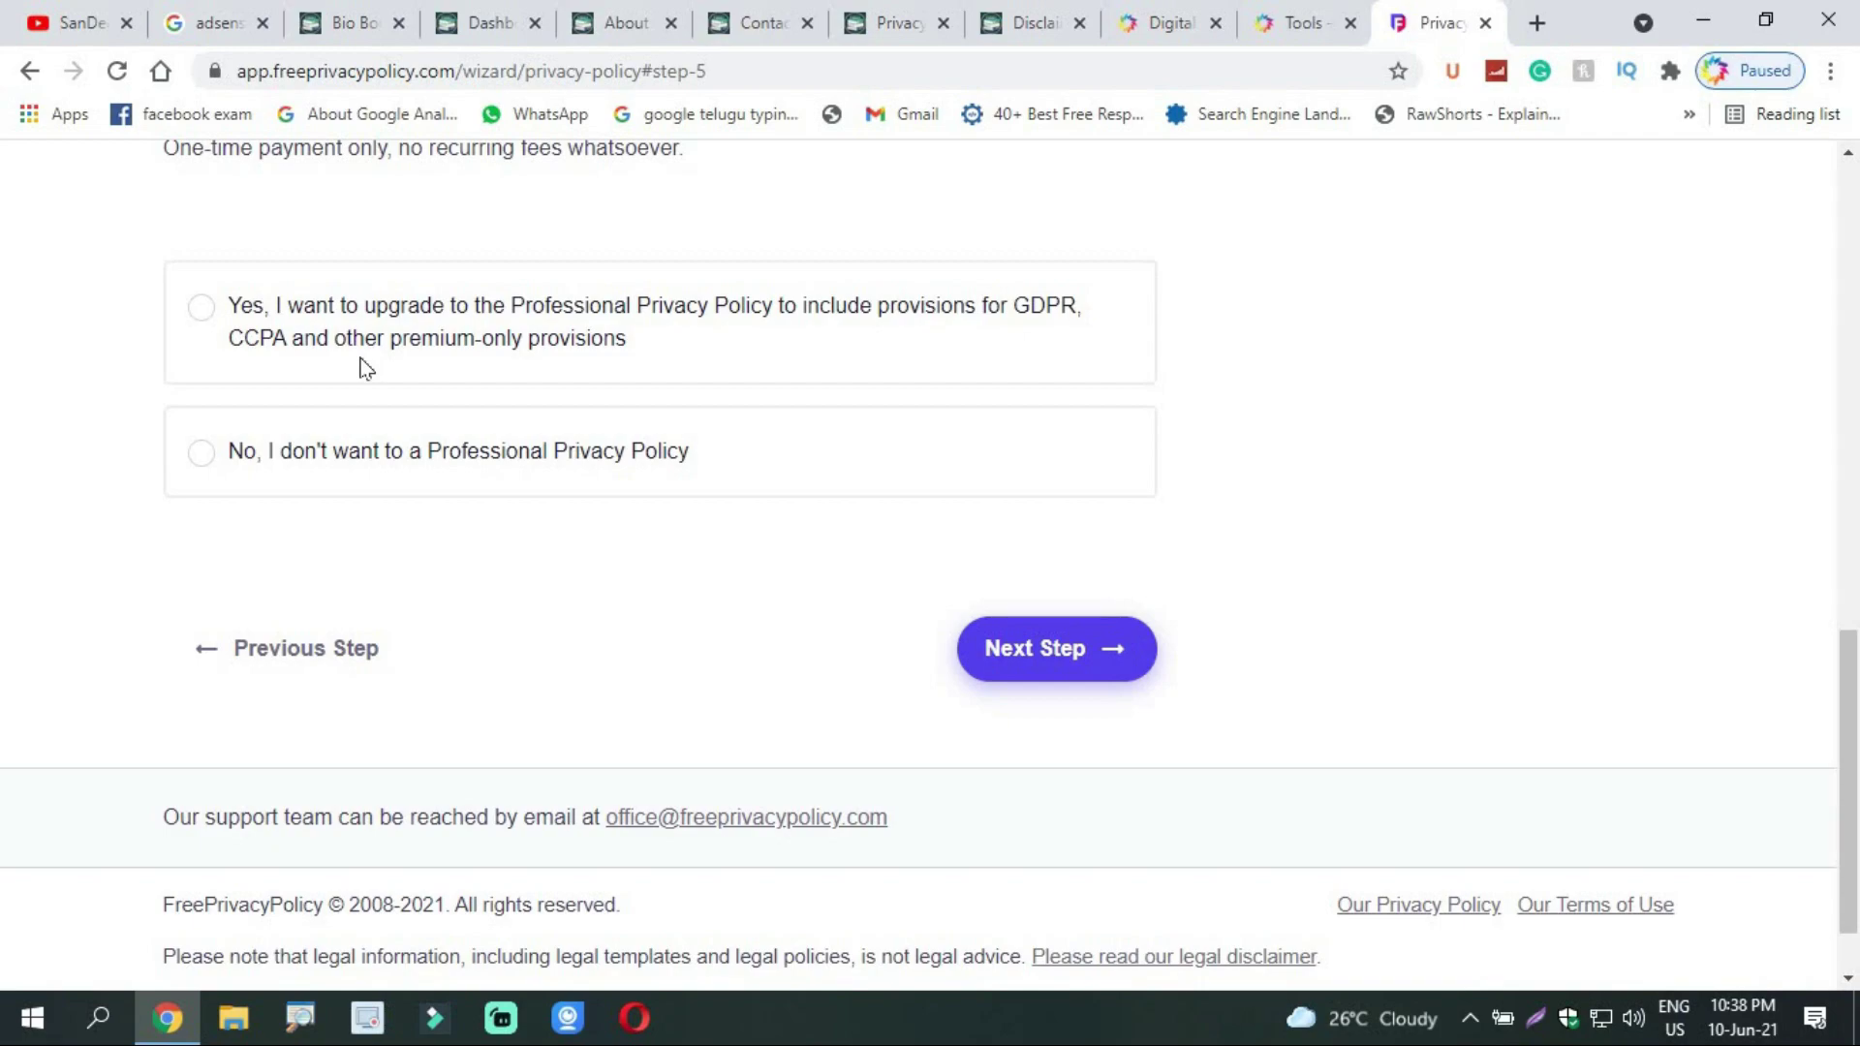
left_click(202, 310)
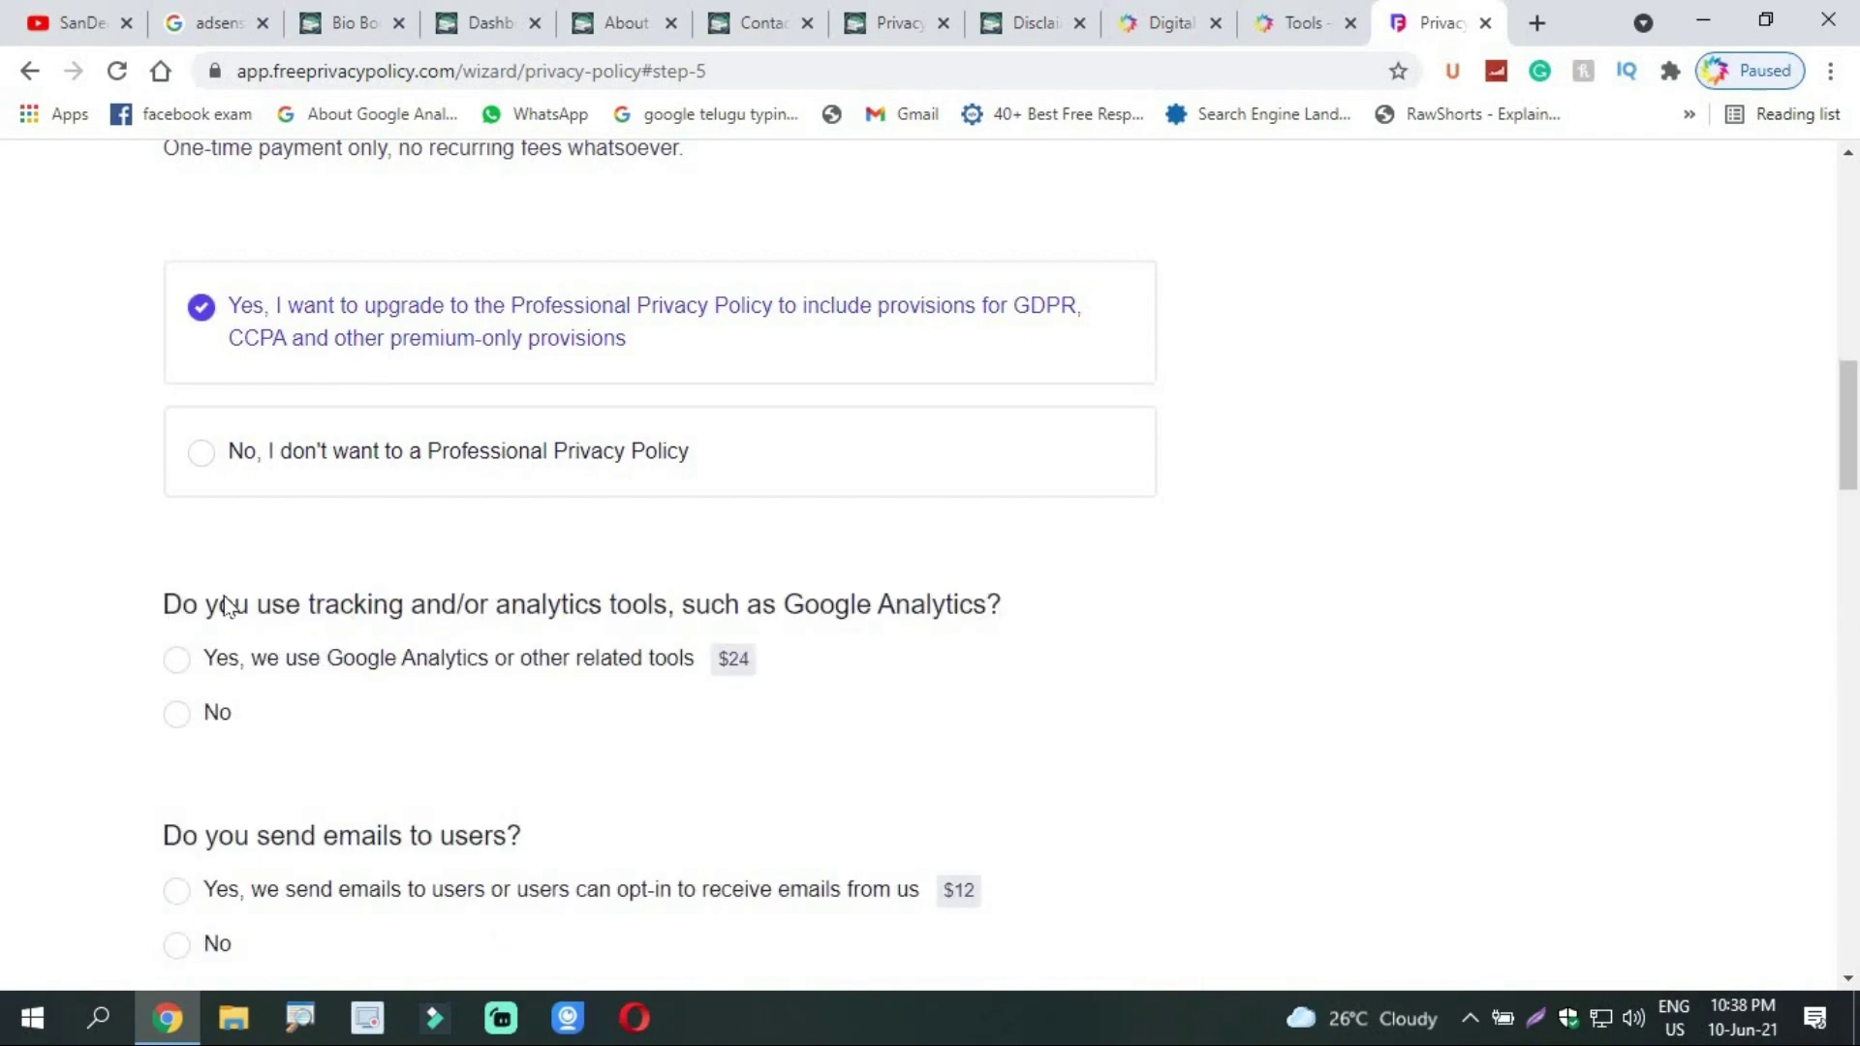
scroll(436, 562, "down", 2)
scroll(639, 528, "up", 3)
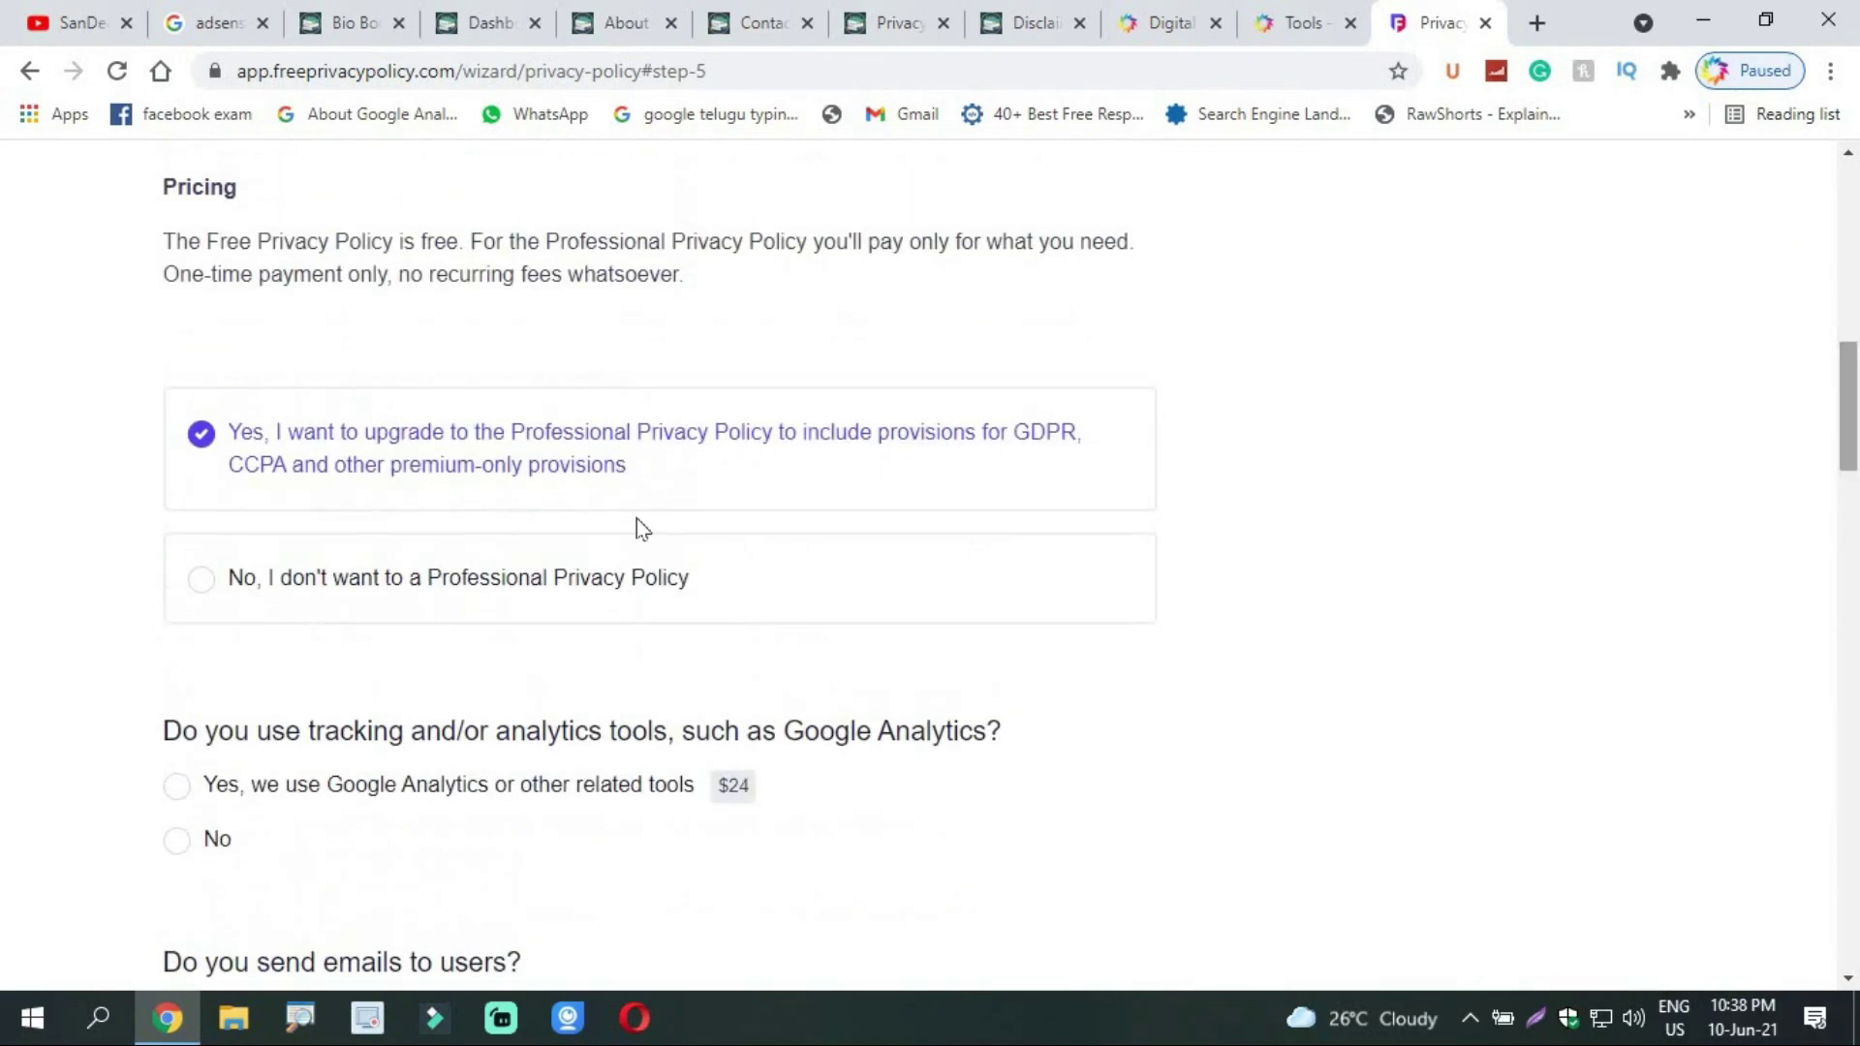
left_click_drag(1848, 427, 1851, 509)
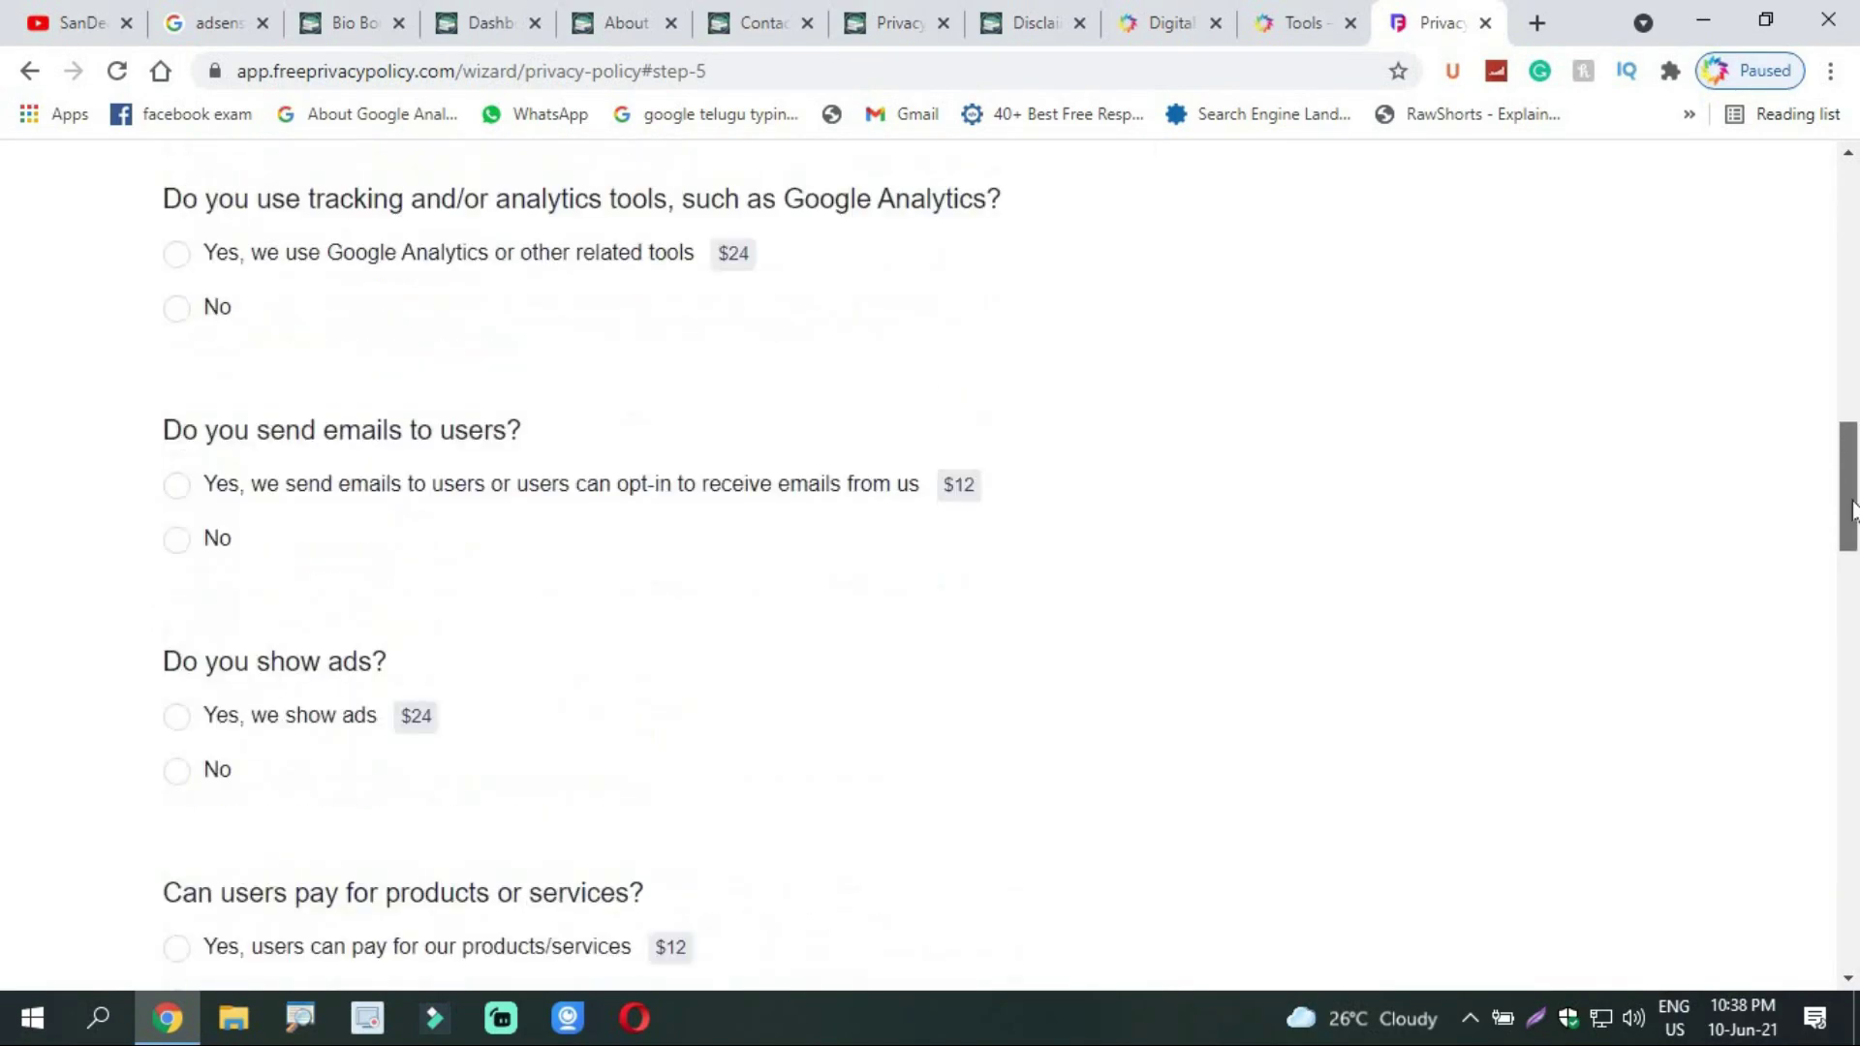
scroll(983, 635, "up", 1)
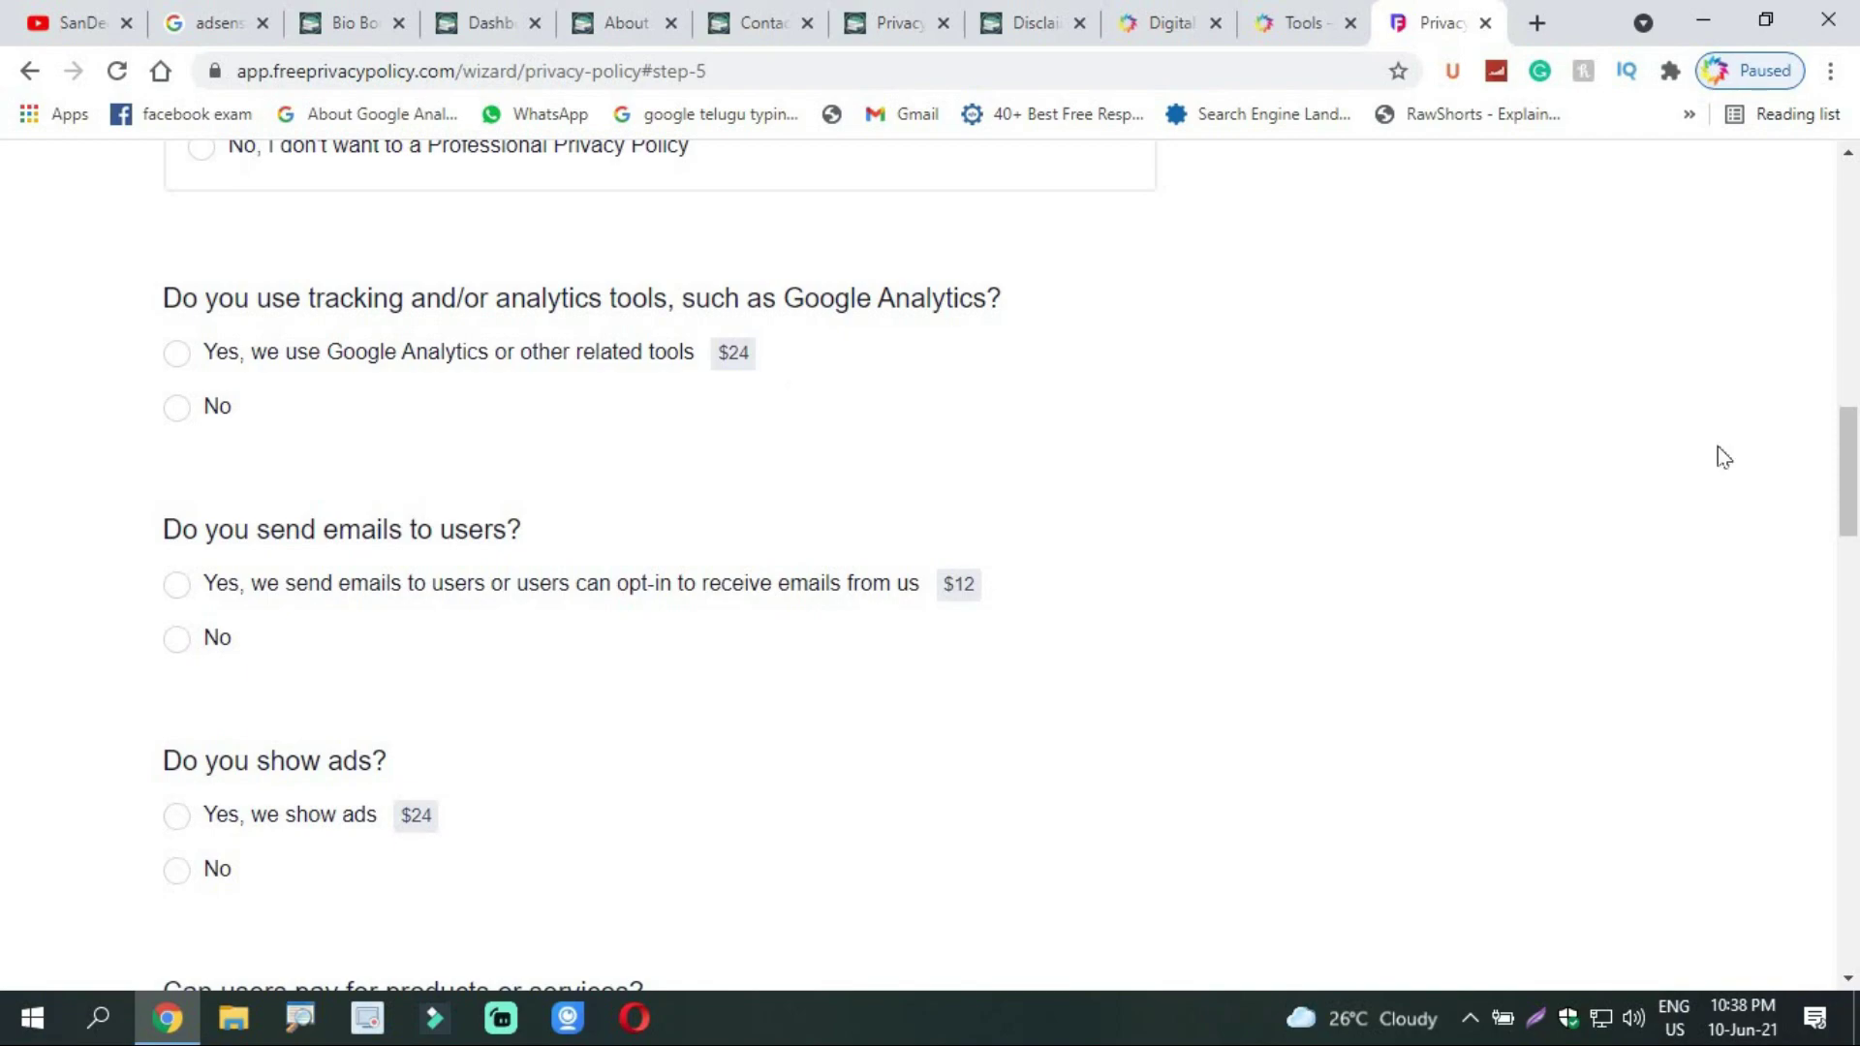
scroll(743, 386, "up", 4)
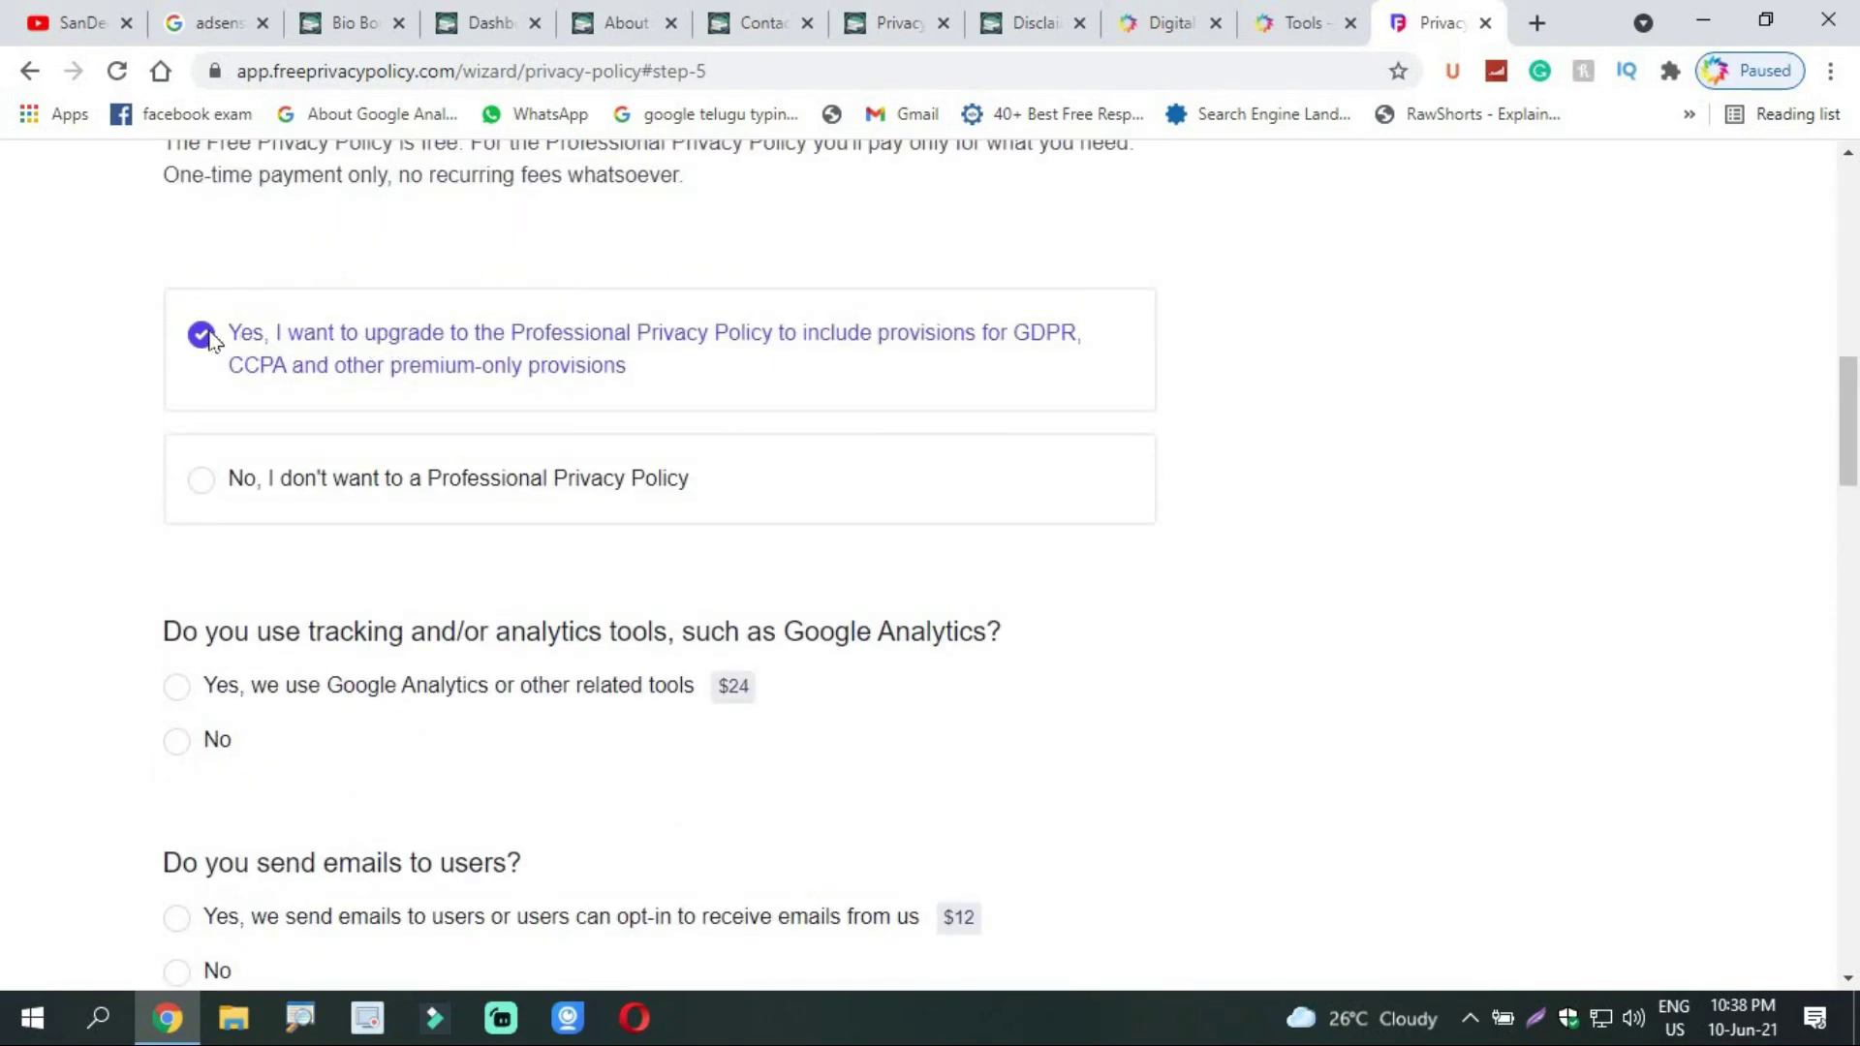
left_click(203, 480)
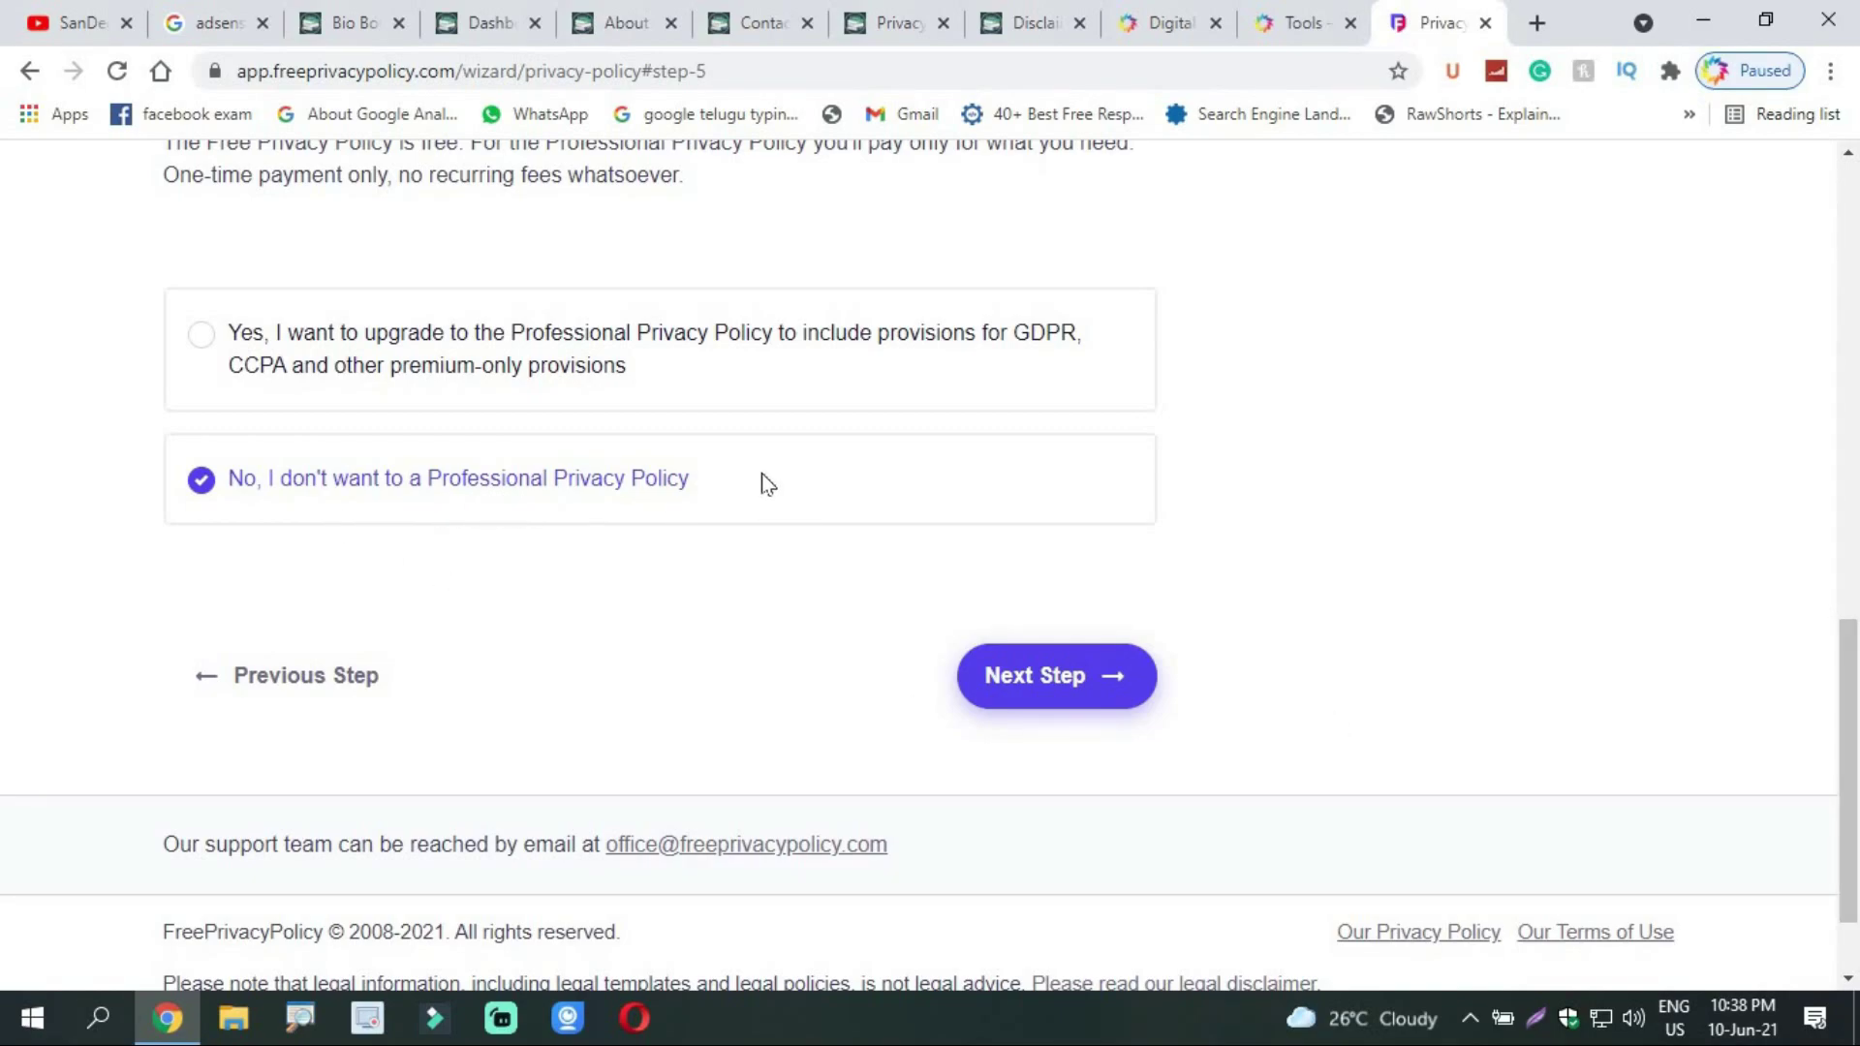
left_click(1030, 677)
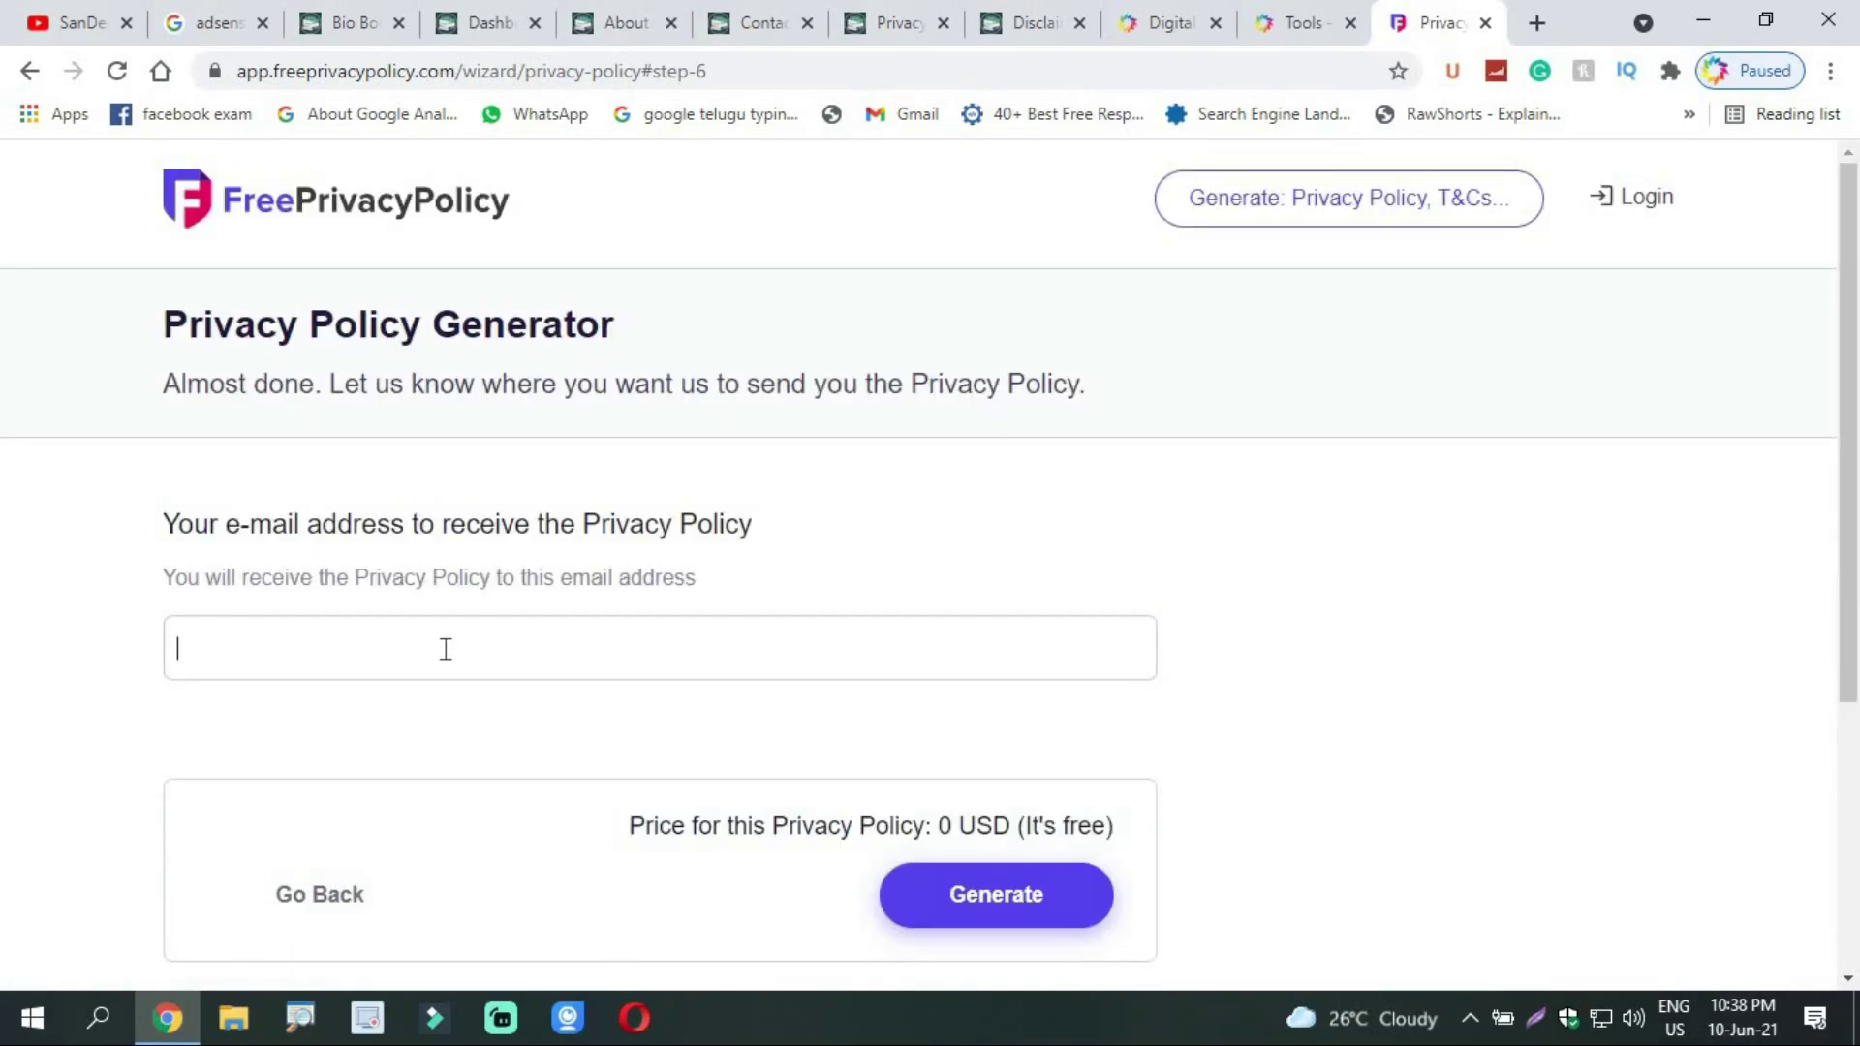
Step: Enter the site owner's Gmail address as the policy's delivery e-mail
key("ctrl+v")
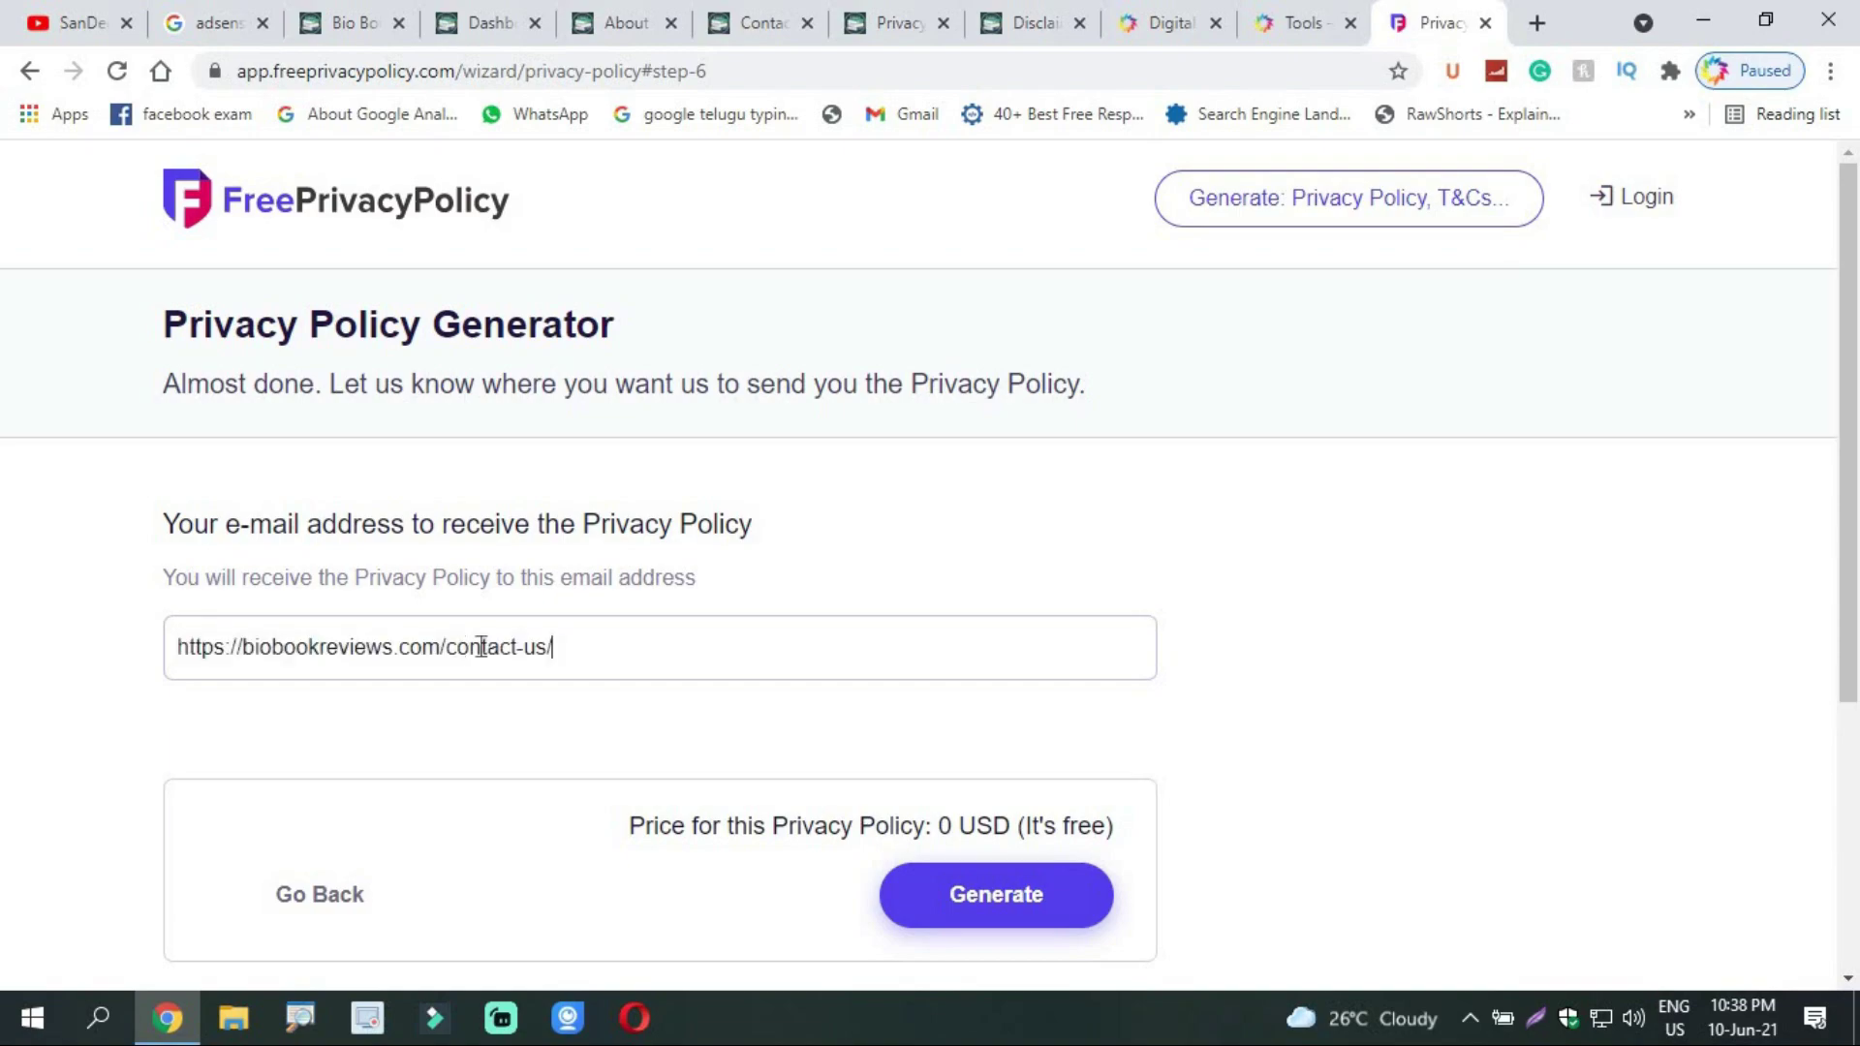
key("BackSpace")
key("BackSpace")
key("BackSpace")
key("BackSpace")
key("BackSpace")
key("BackSpace")
key("BackSpace")
key("BackSpace")
key("BackSpace")
key("BackSpace")
key("BackSpace")
key("BackSpace")
key("BackSpace")
key("BackSpace")
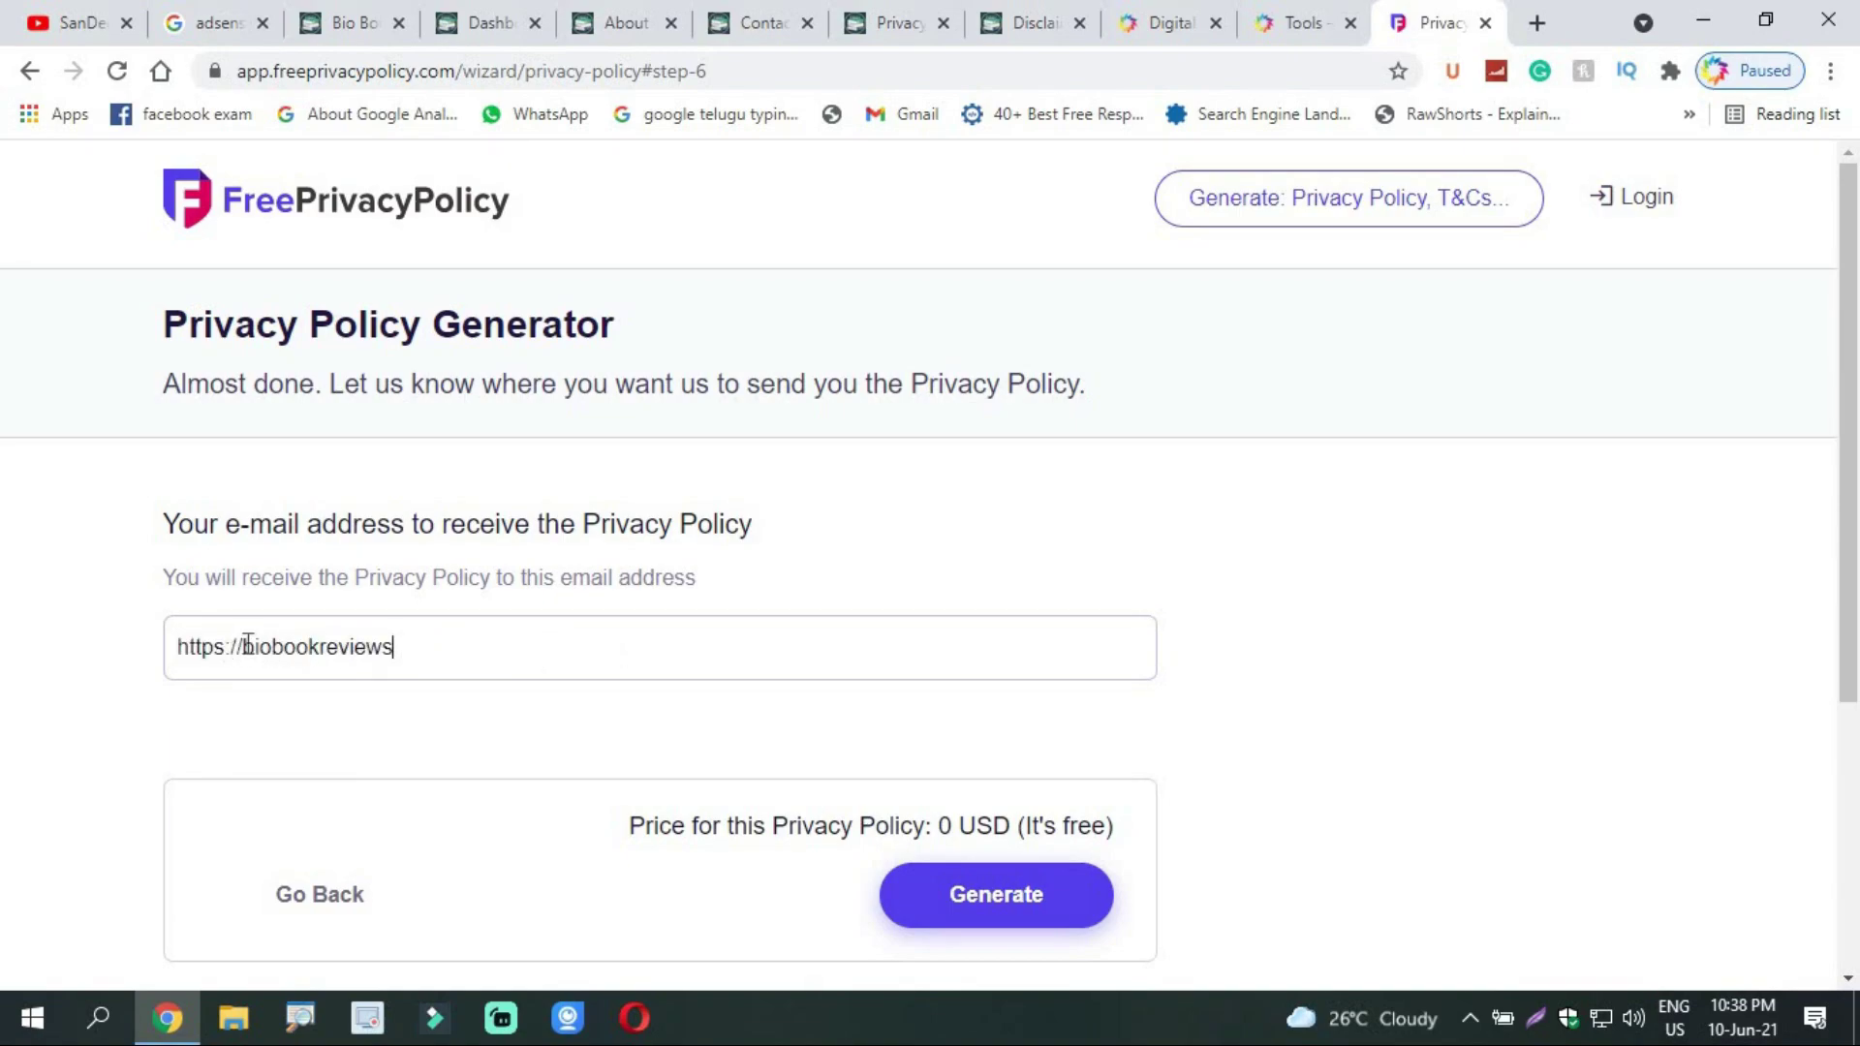
key("ctrl+shift+Left")
key("ctrl+c")
key("ctrl+a")
key("ctrl+v")
key("BackSpace")
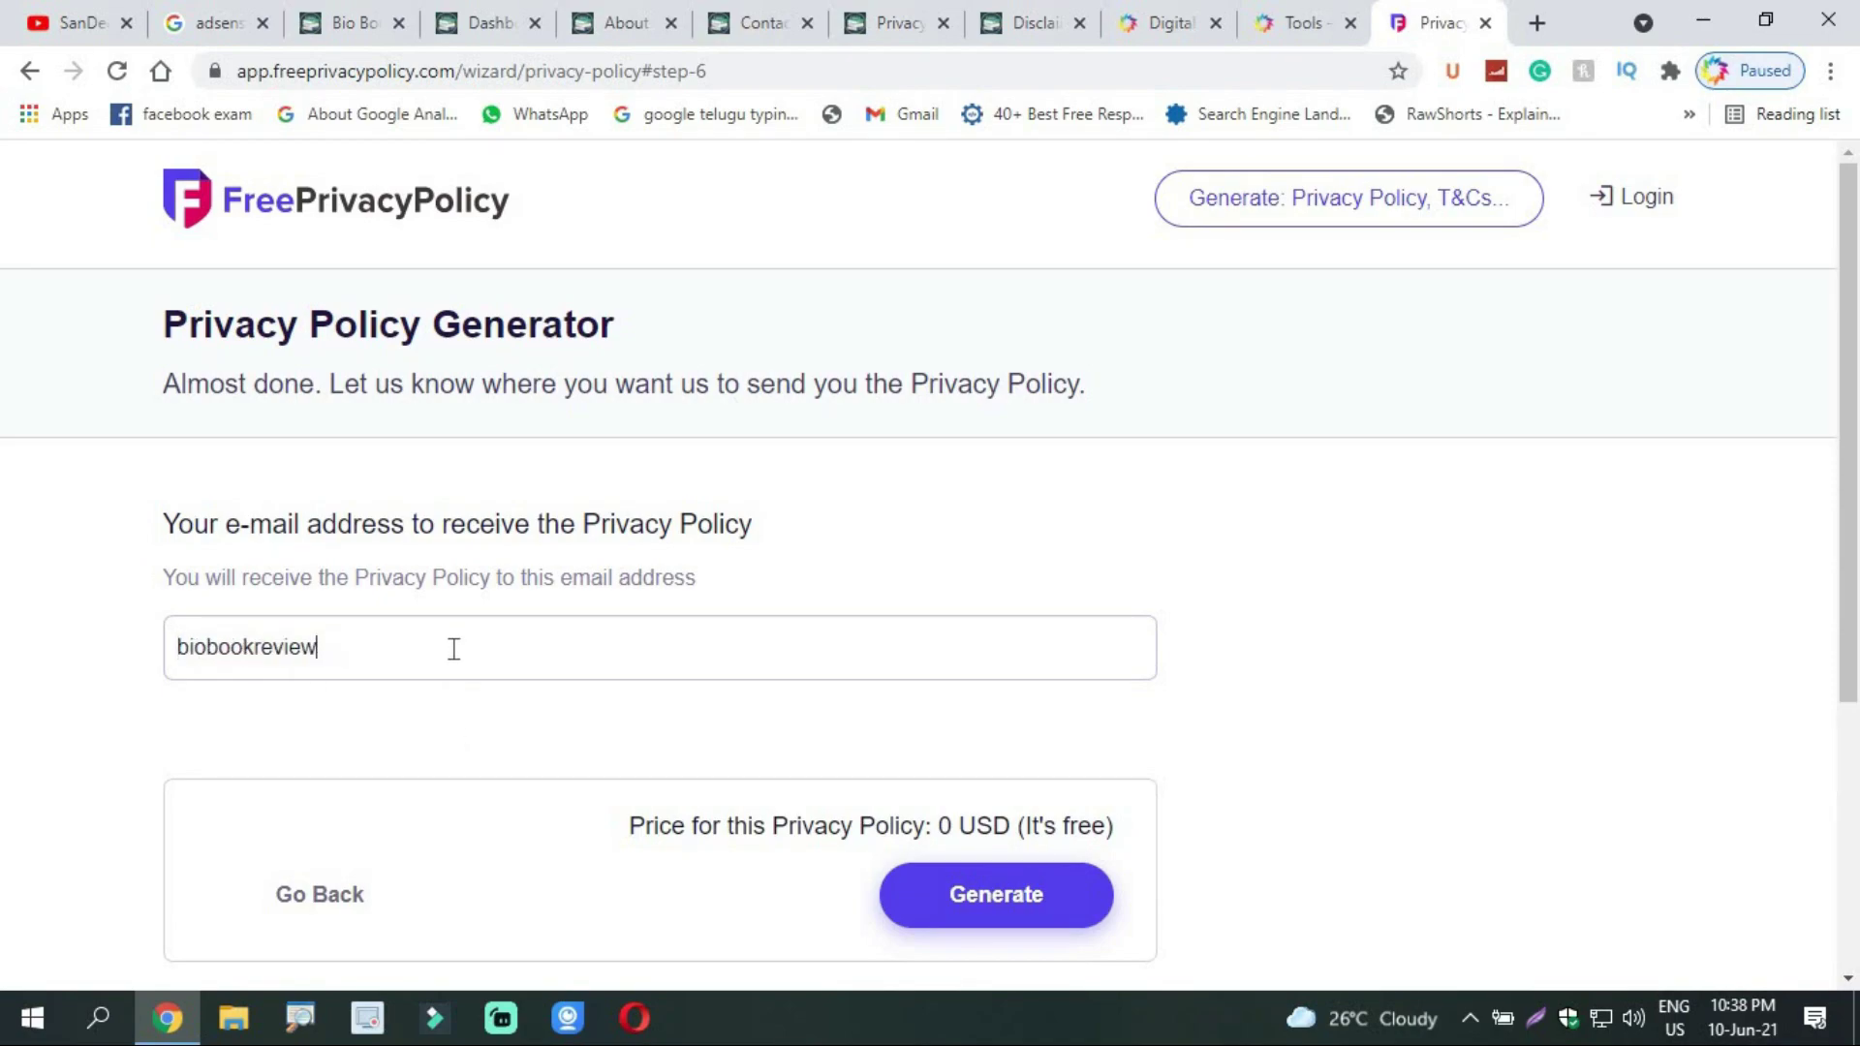
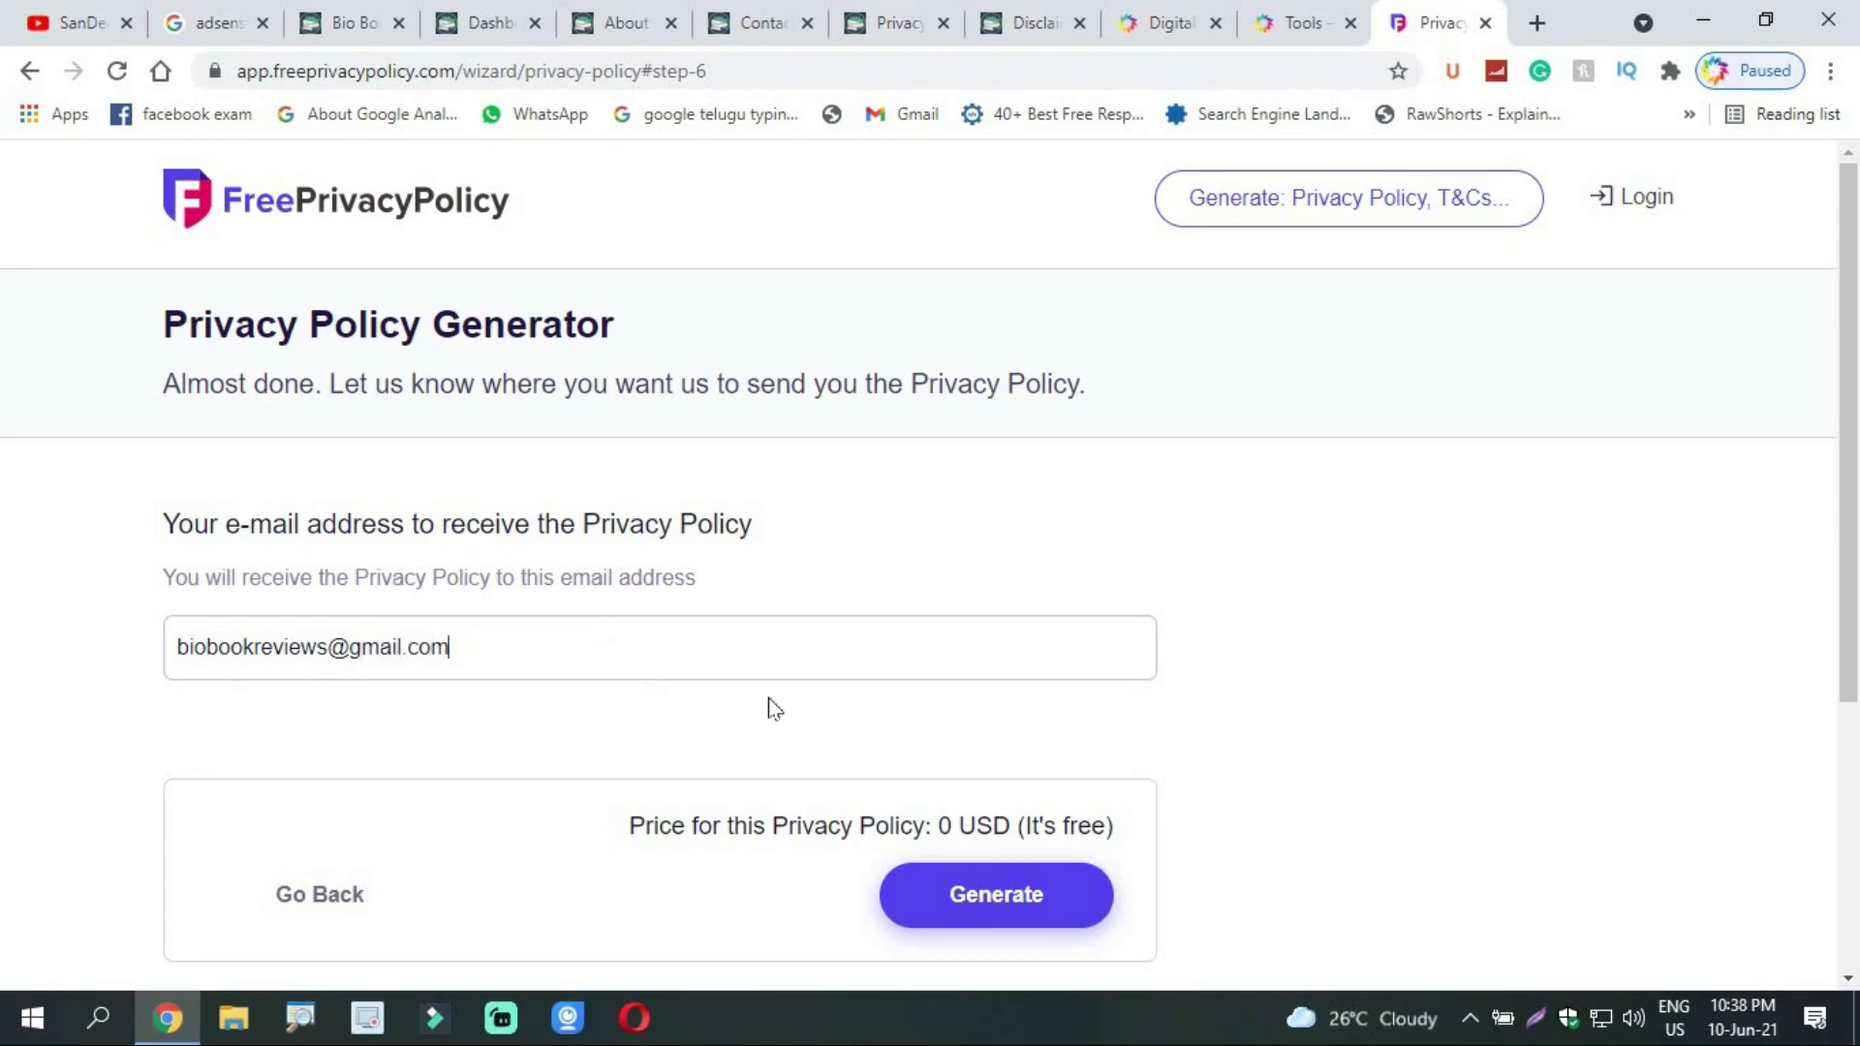
left_click_drag(1841, 620, 1840, 663)
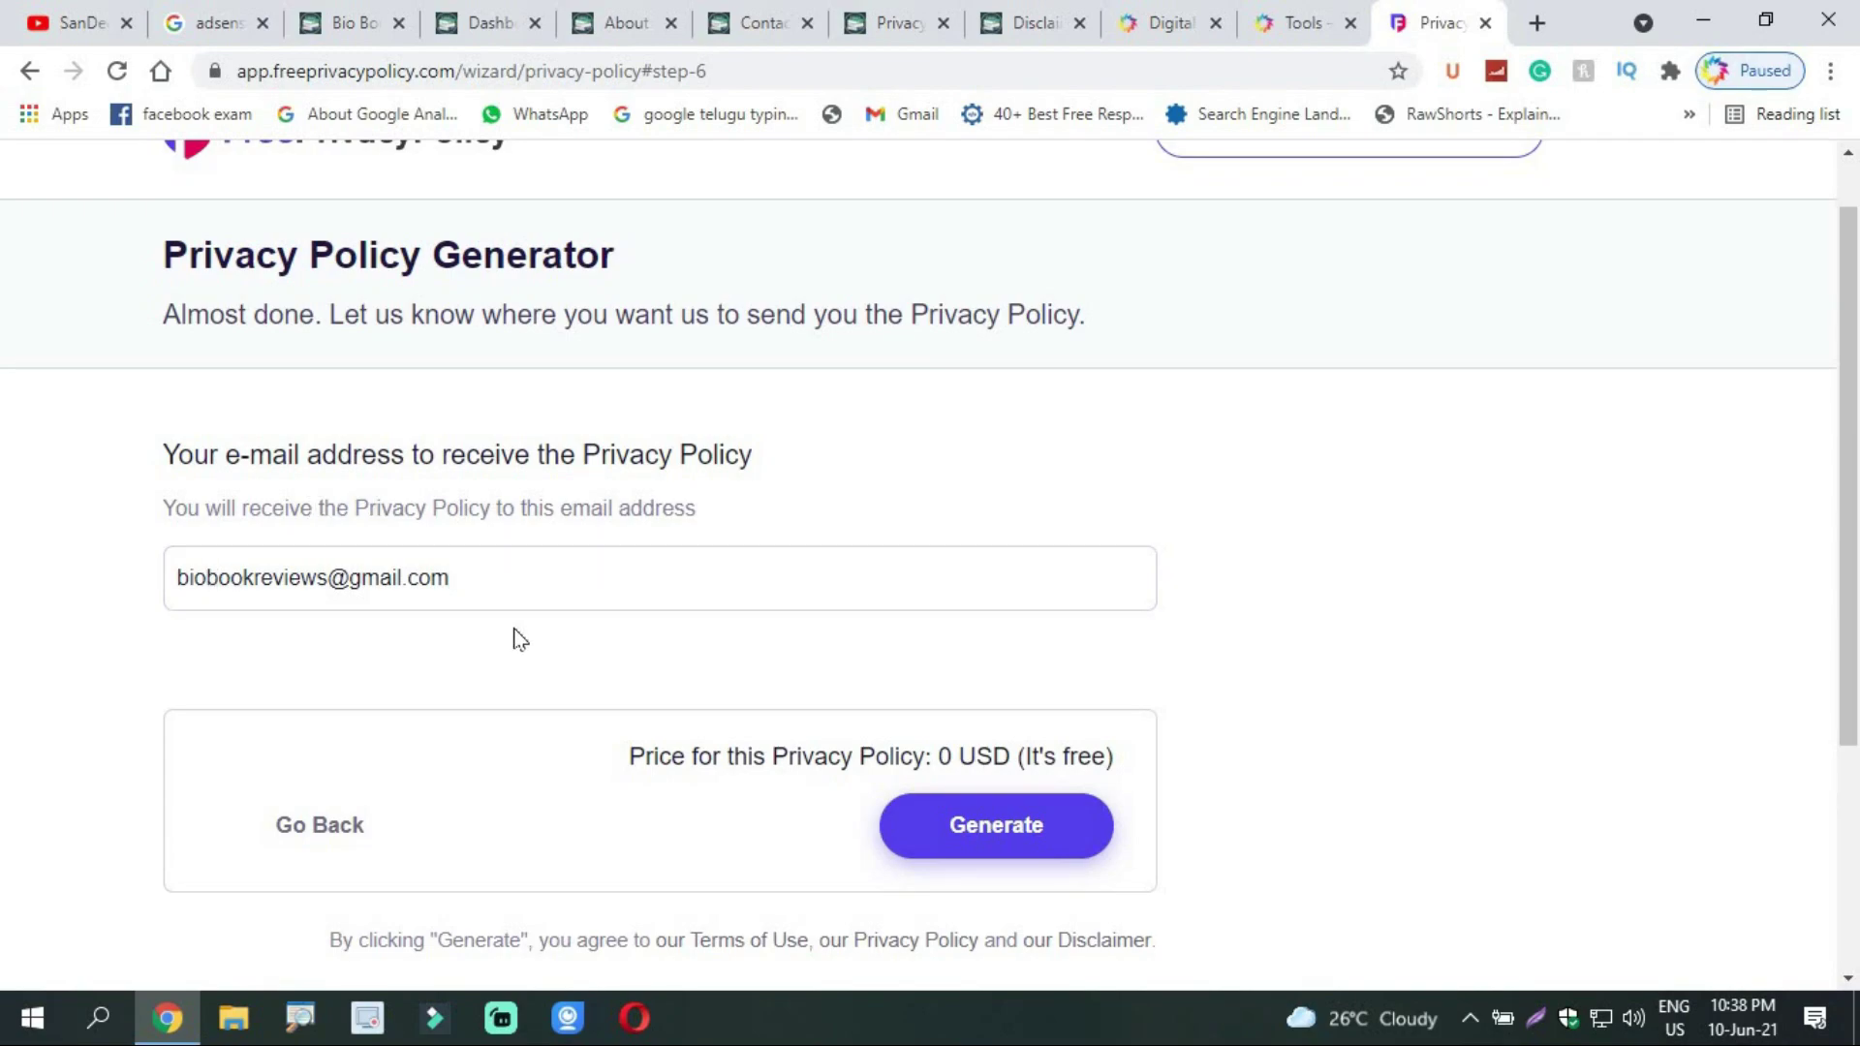
left_click_drag(1848, 571, 1848, 624)
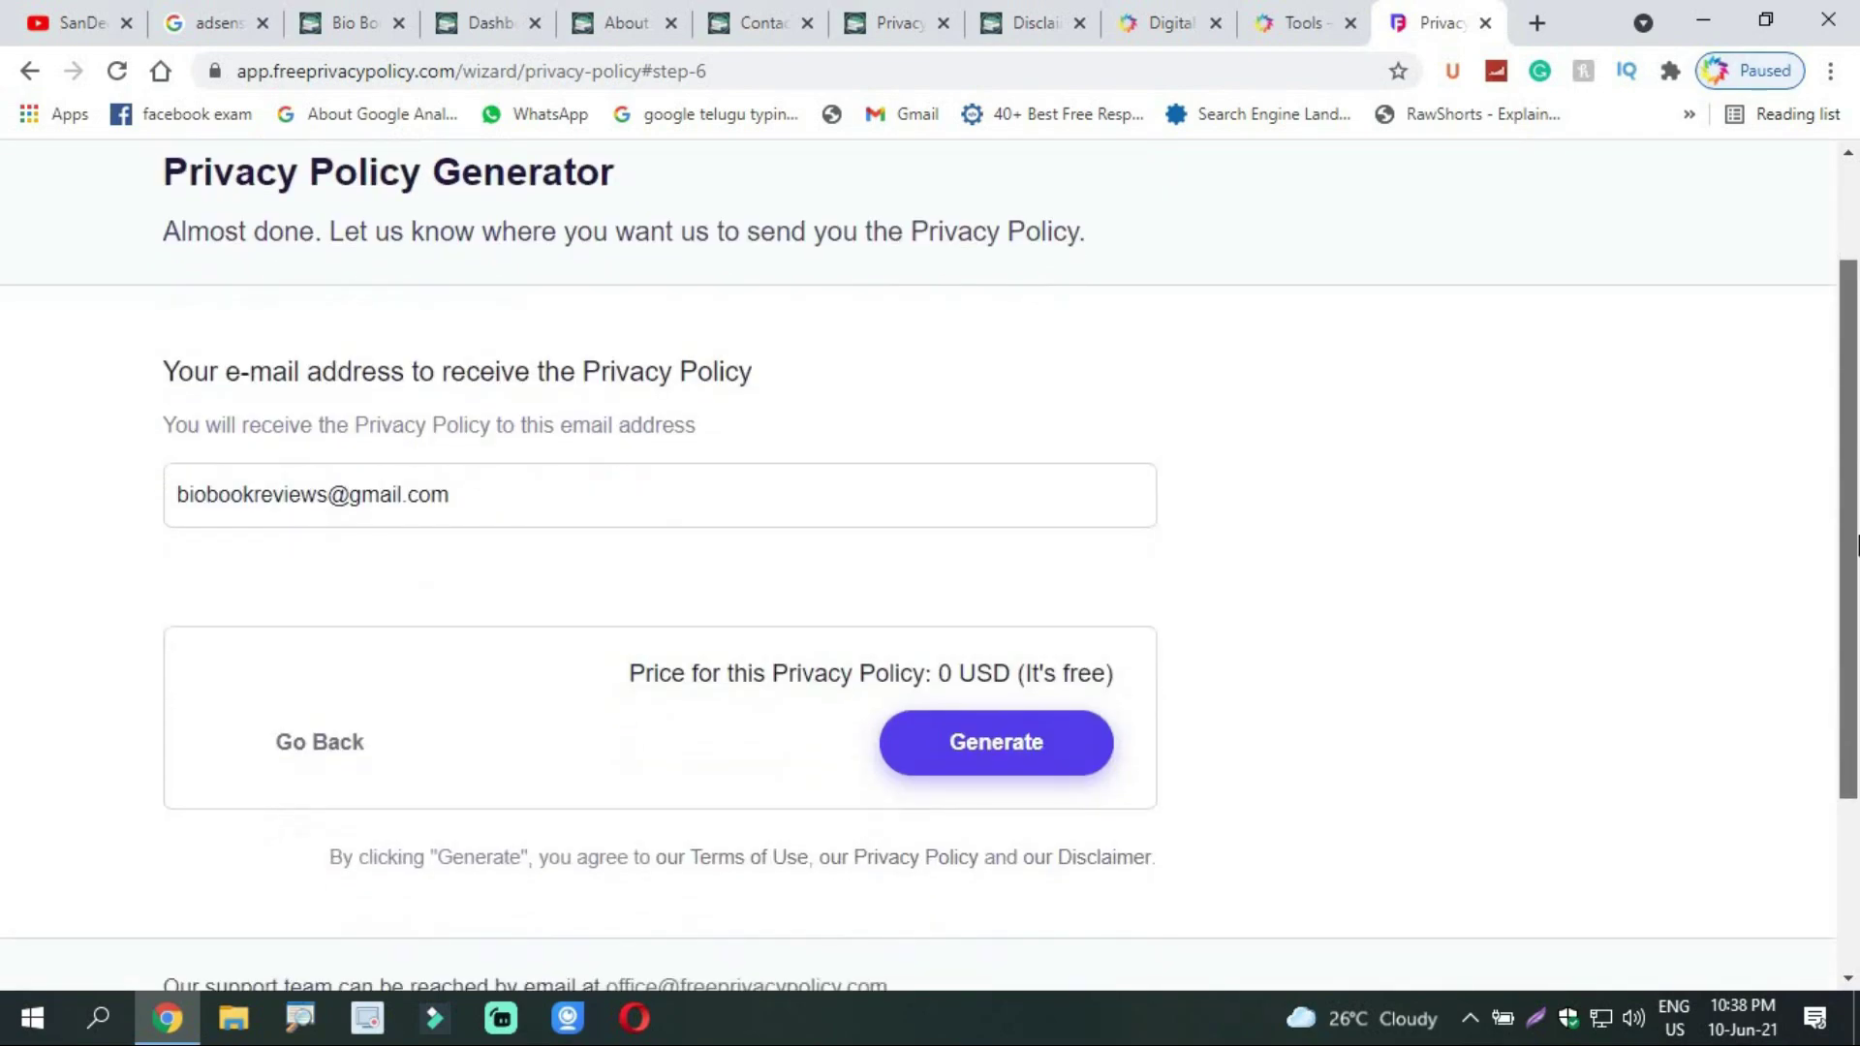
Step: Generate the free 0 USD policy and bring its HTML code box into view
left_click(957, 746)
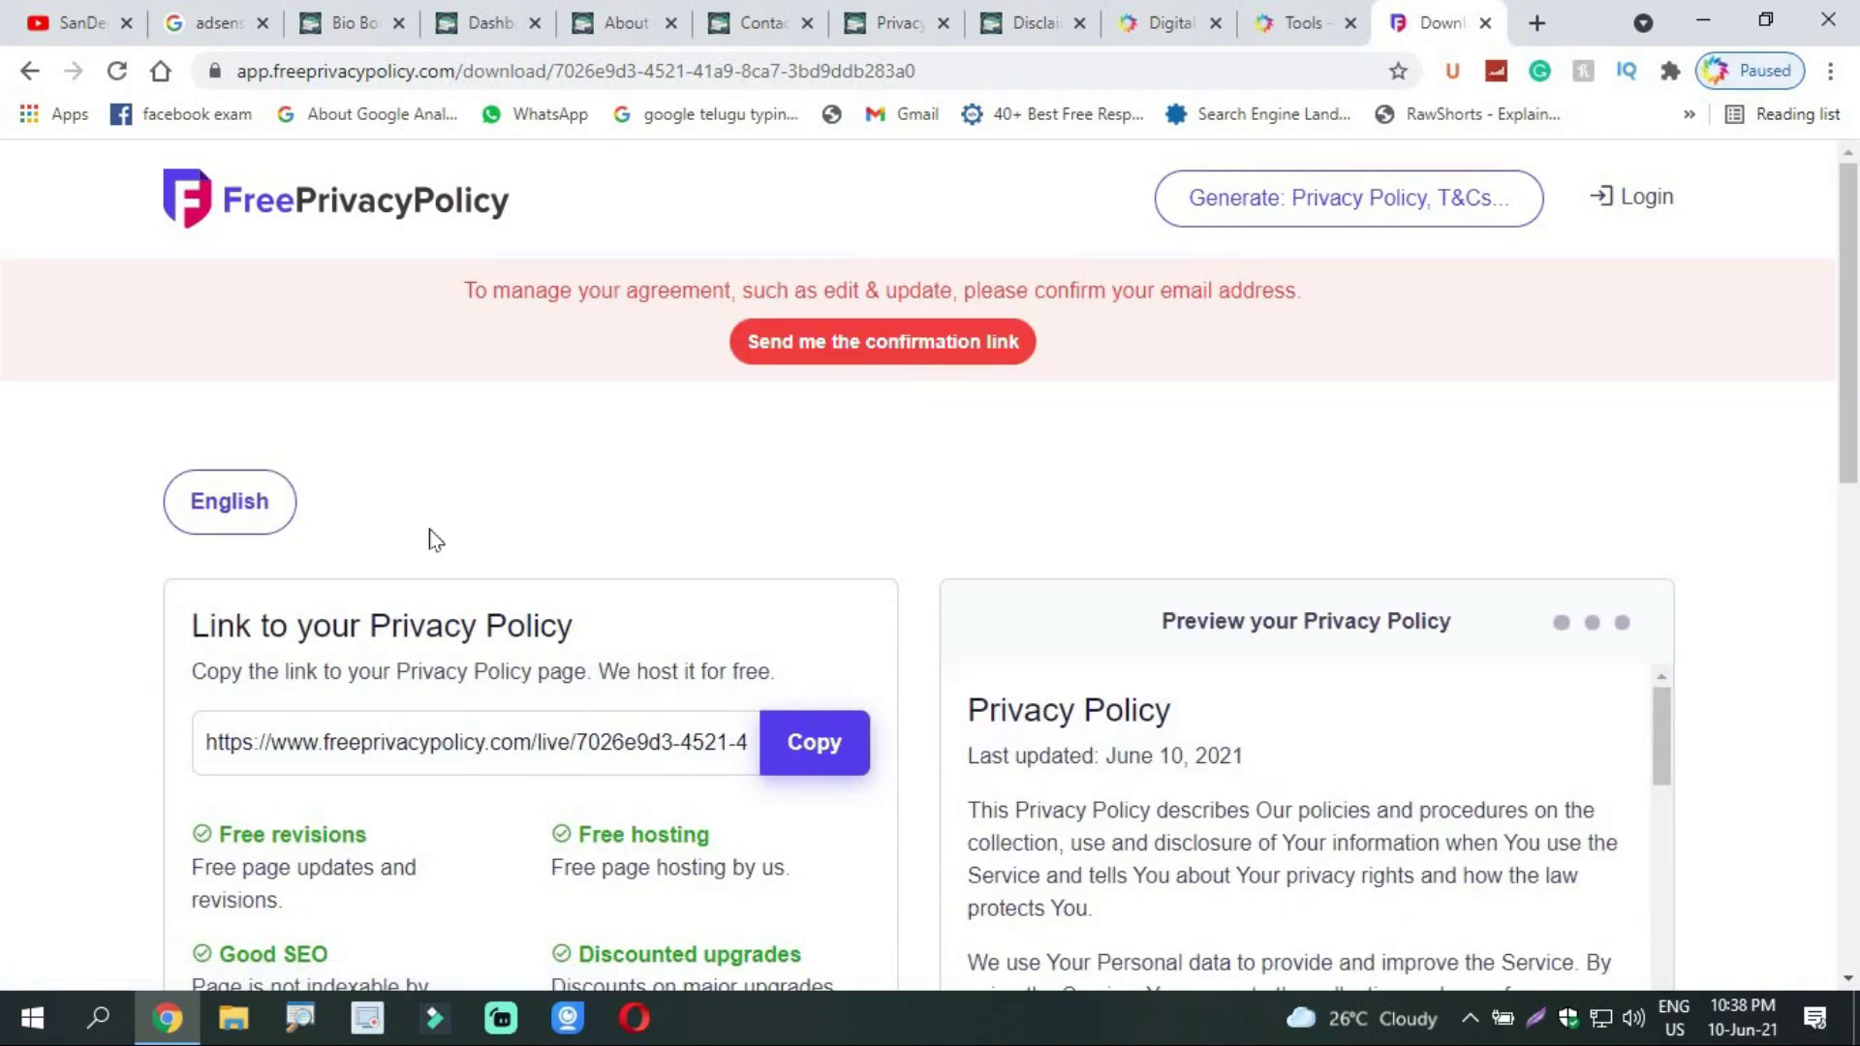
left_click_drag(1854, 325, 1857, 681)
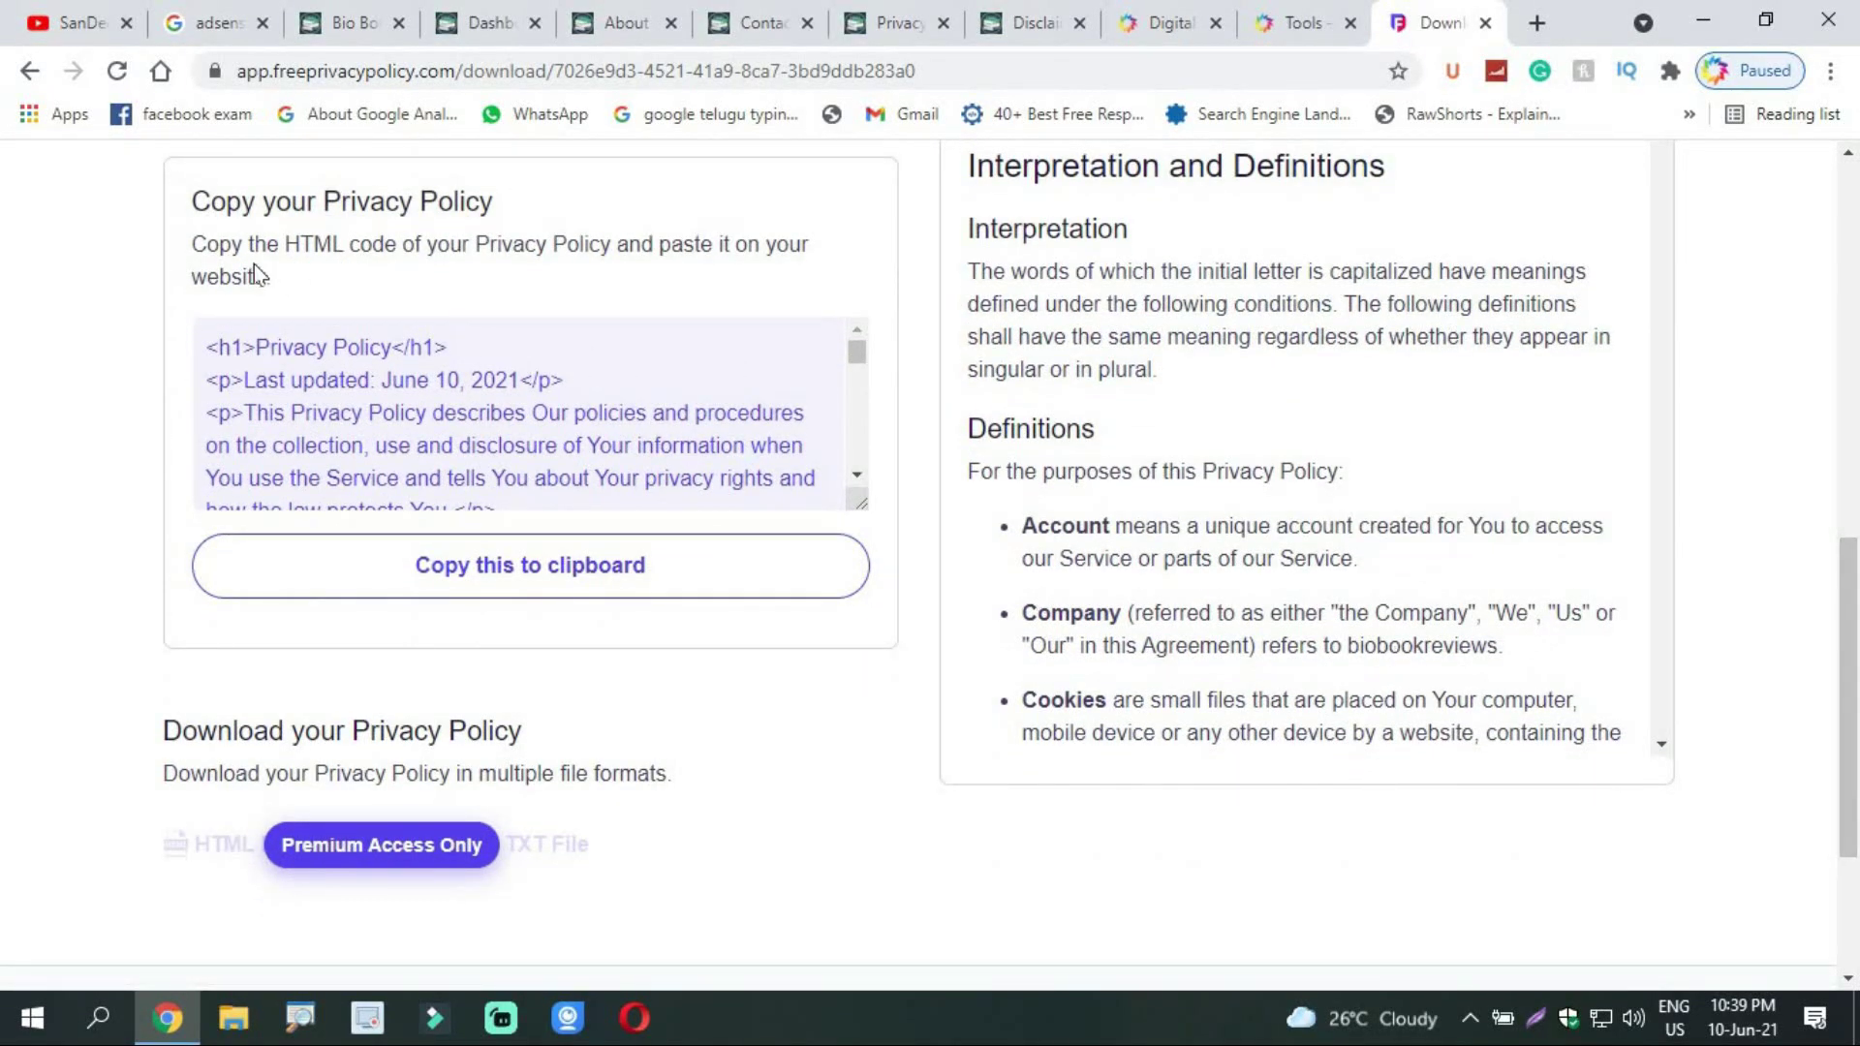
left_click(761, 567)
left_click(676, 593)
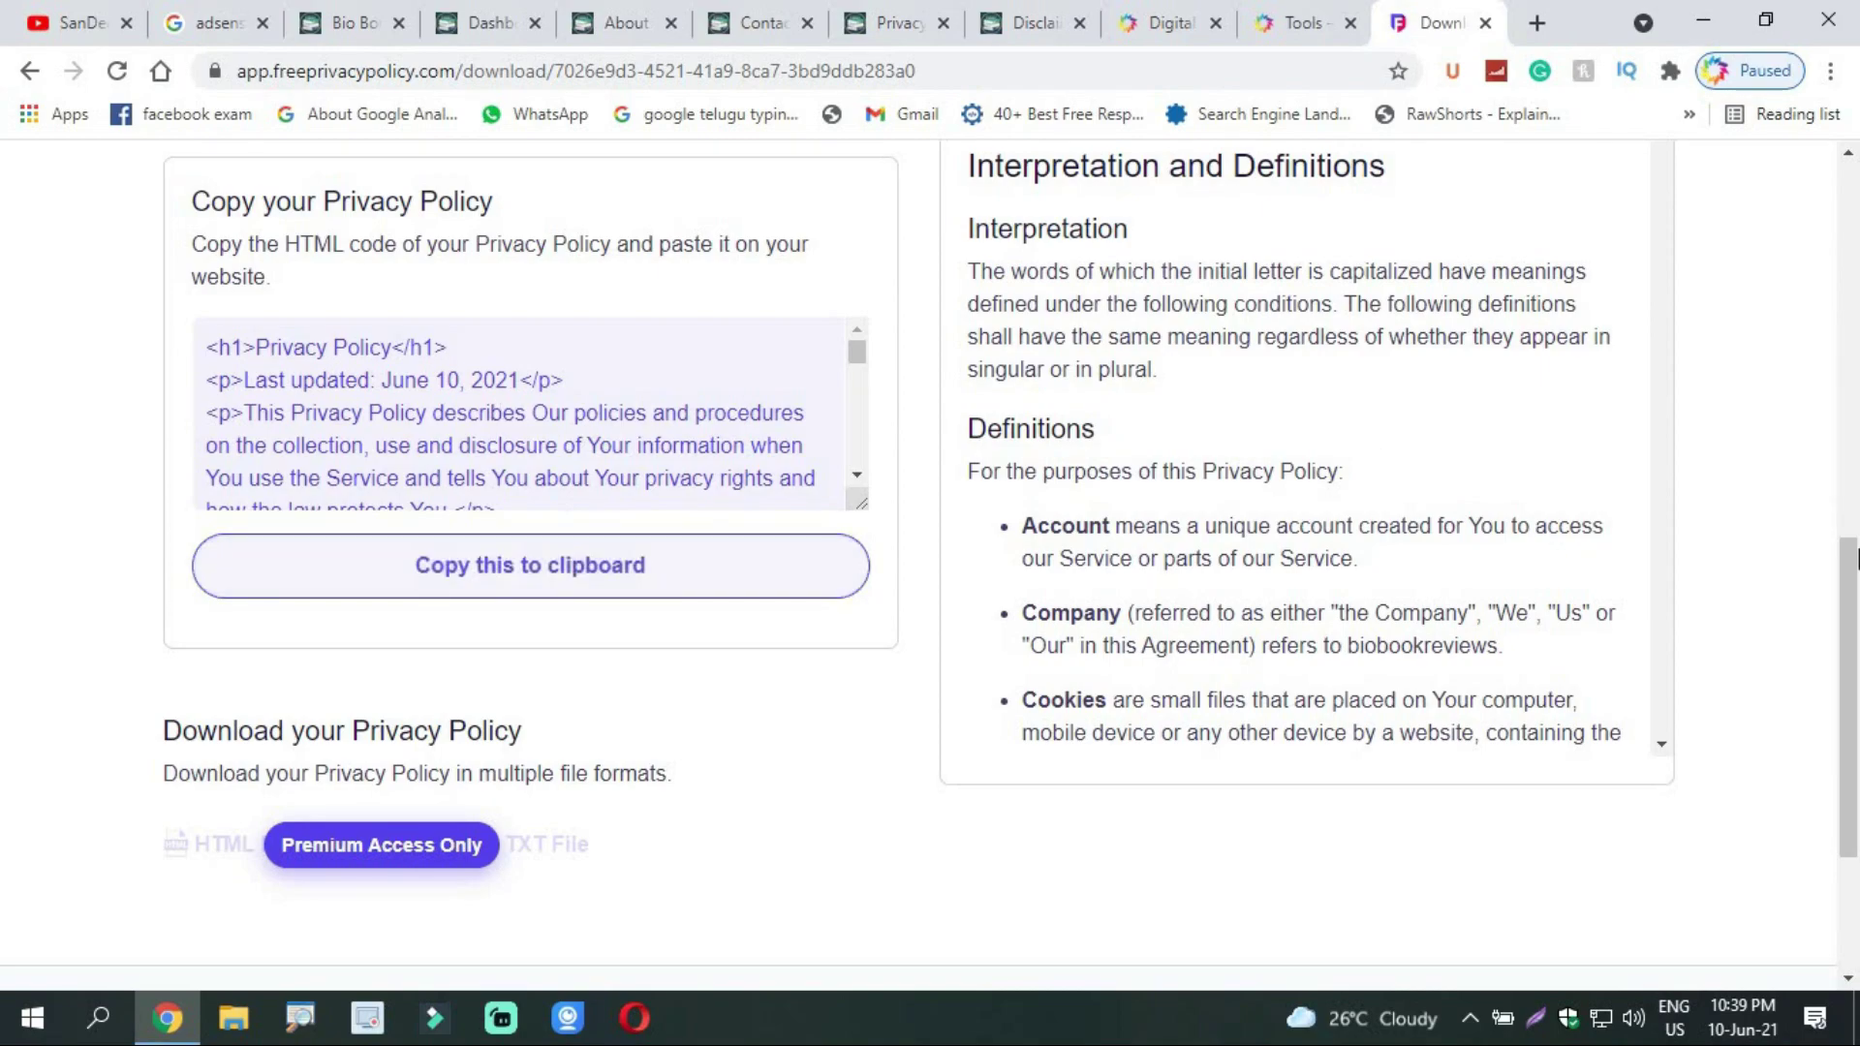
left_click_drag(1852, 528, 1855, 275)
scroll(1648, 407, "down", 2)
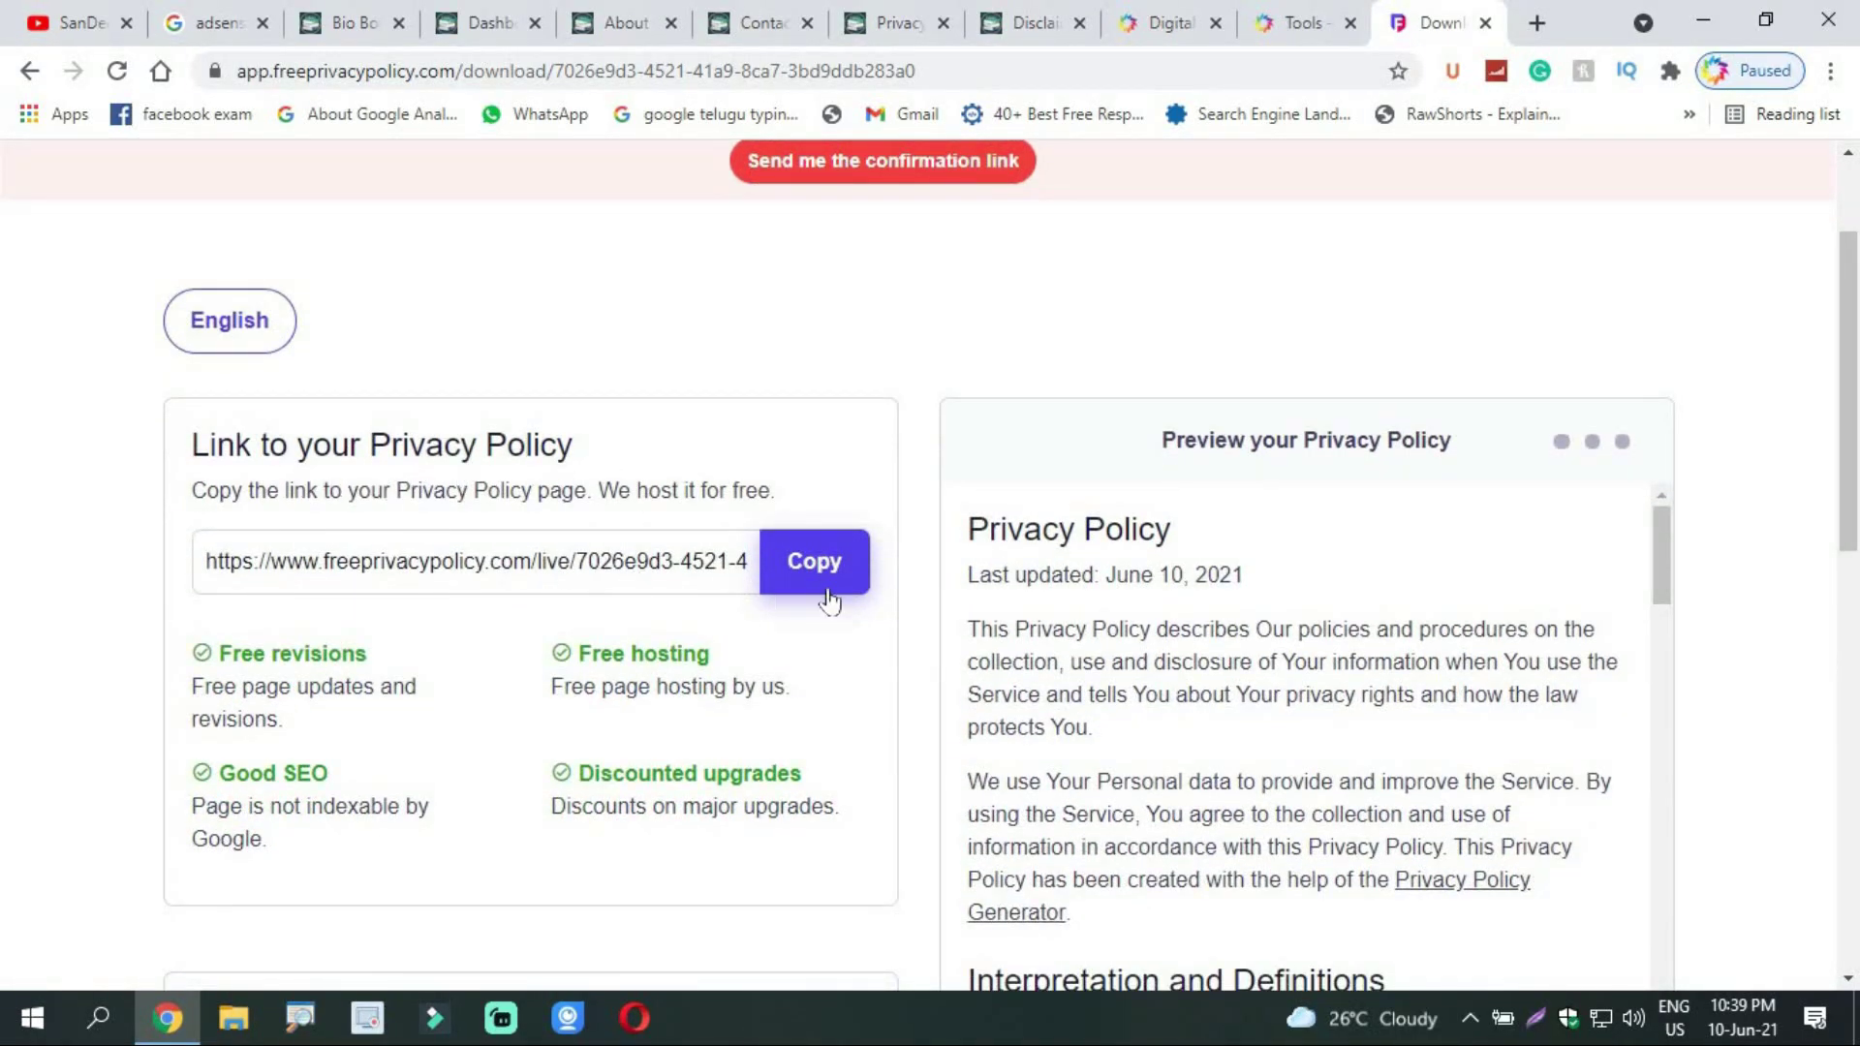
left_click_drag(1855, 364, 1855, 625)
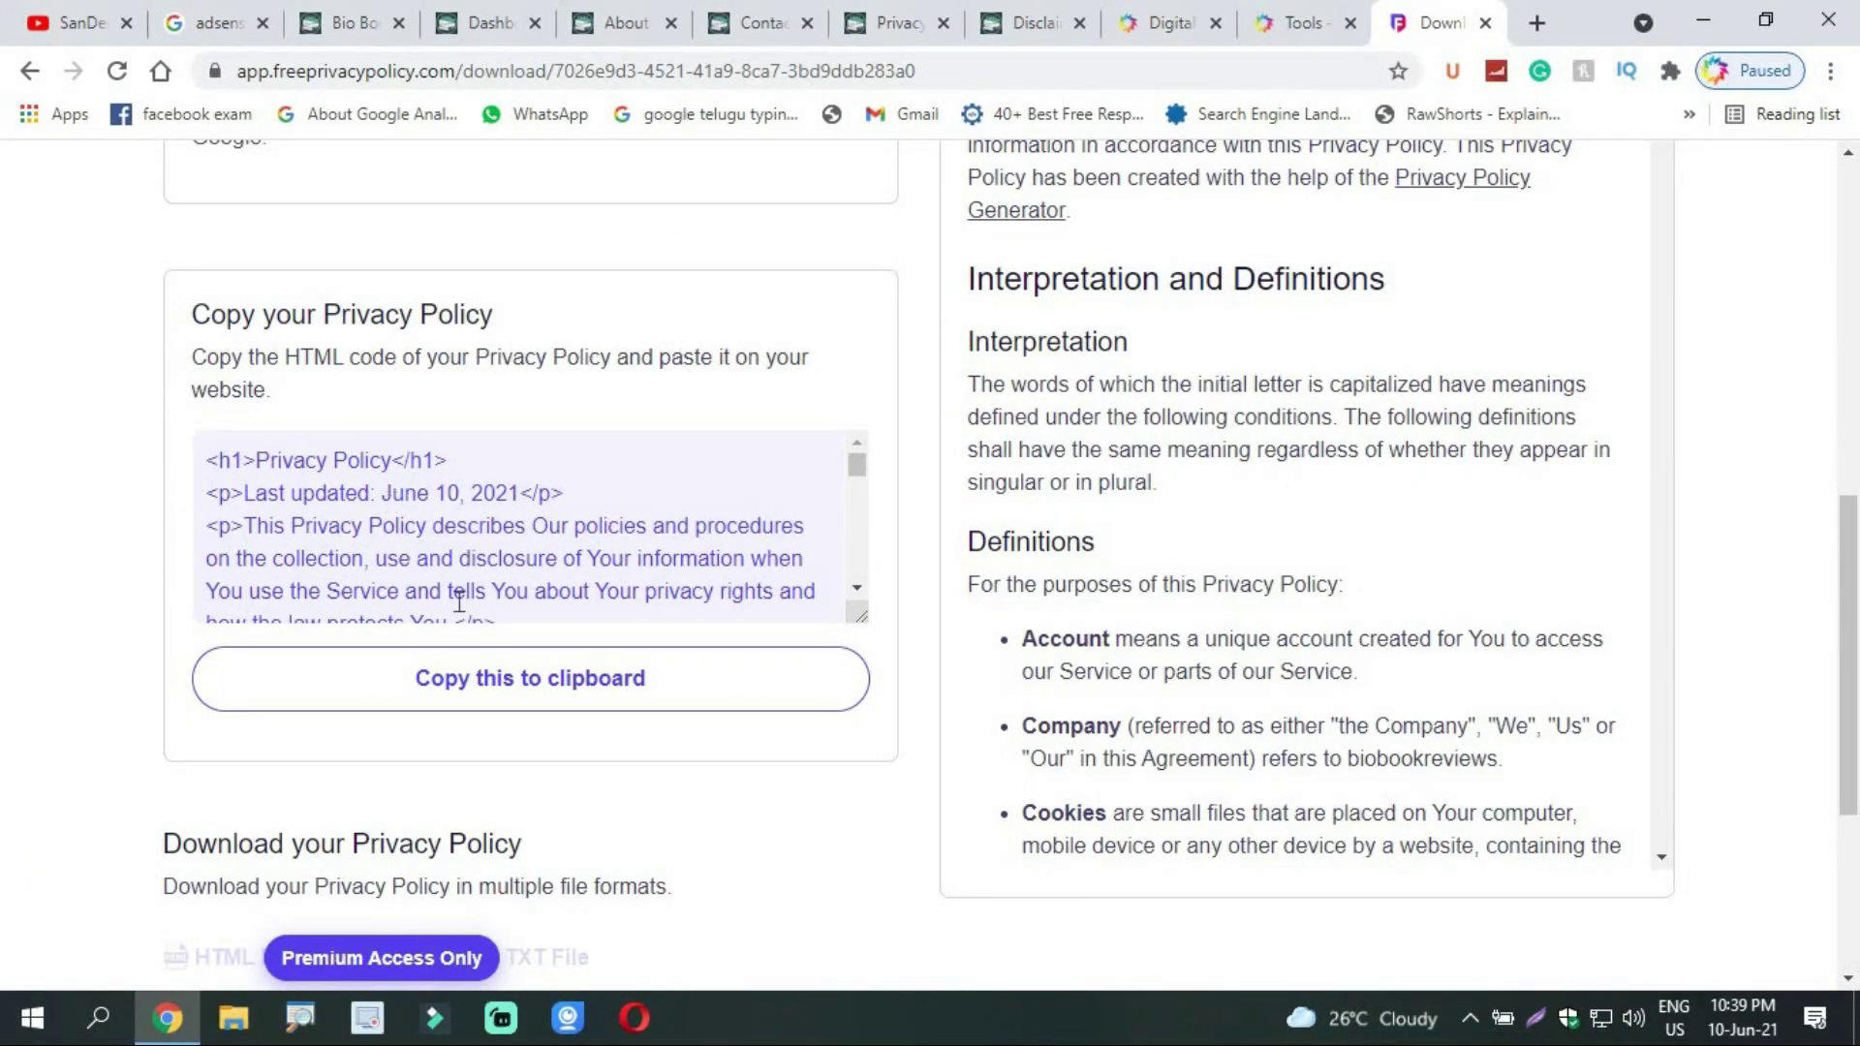
Step: Copy the policy HTML, then open the site's Privacy Policy page via Edit Page
left_click(479, 692)
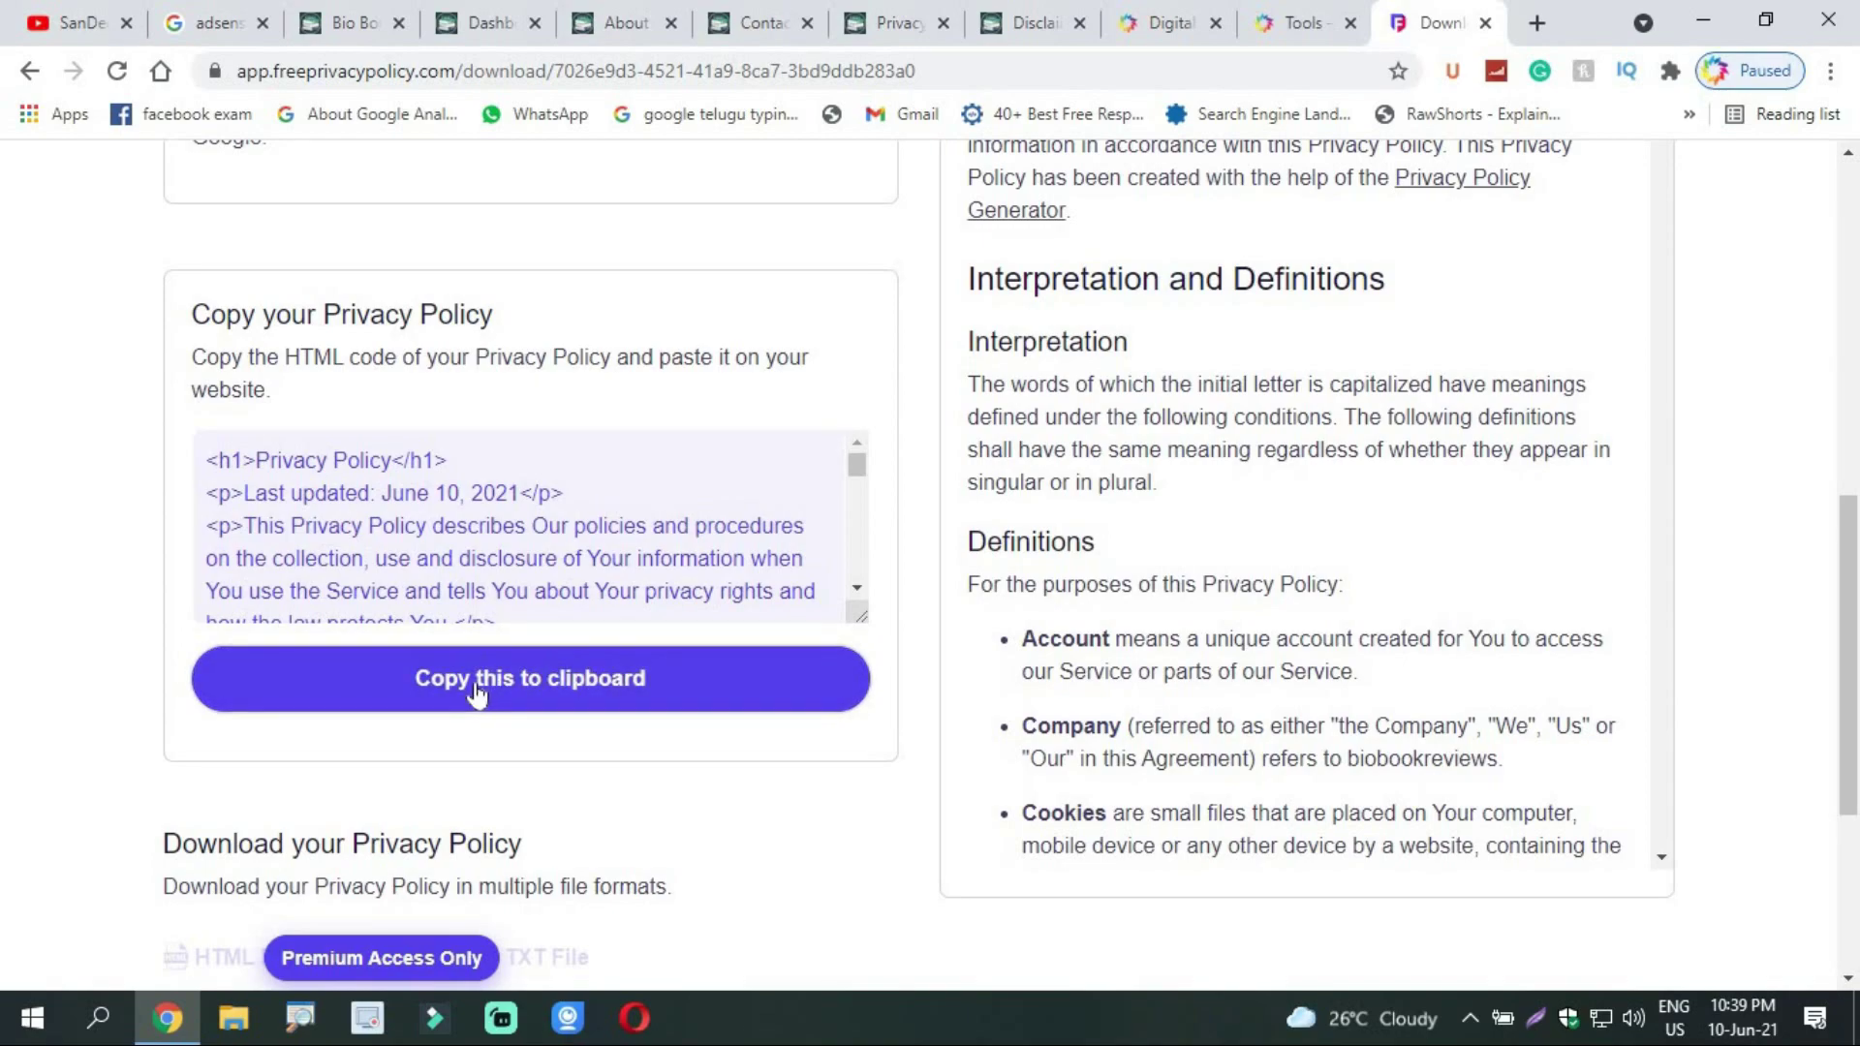
left_click(463, 11)
left_click(644, 18)
left_click(810, 10)
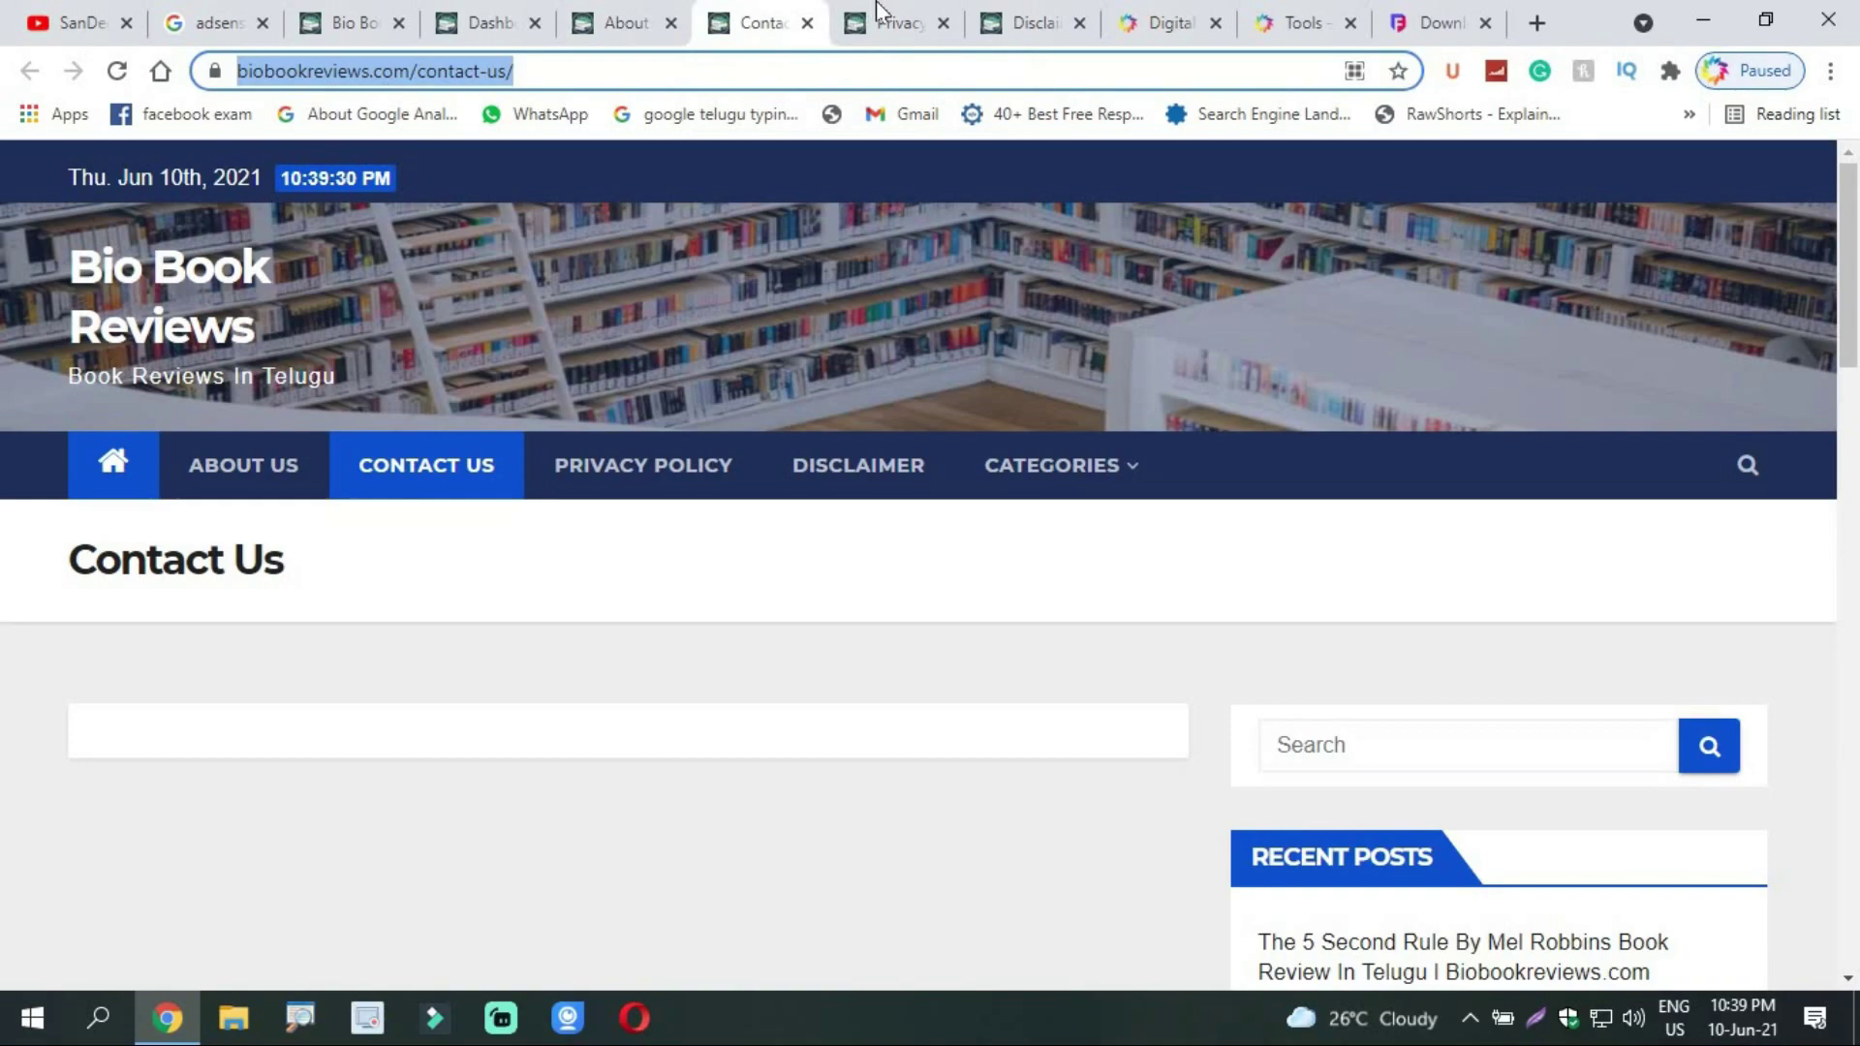
left_click(899, 12)
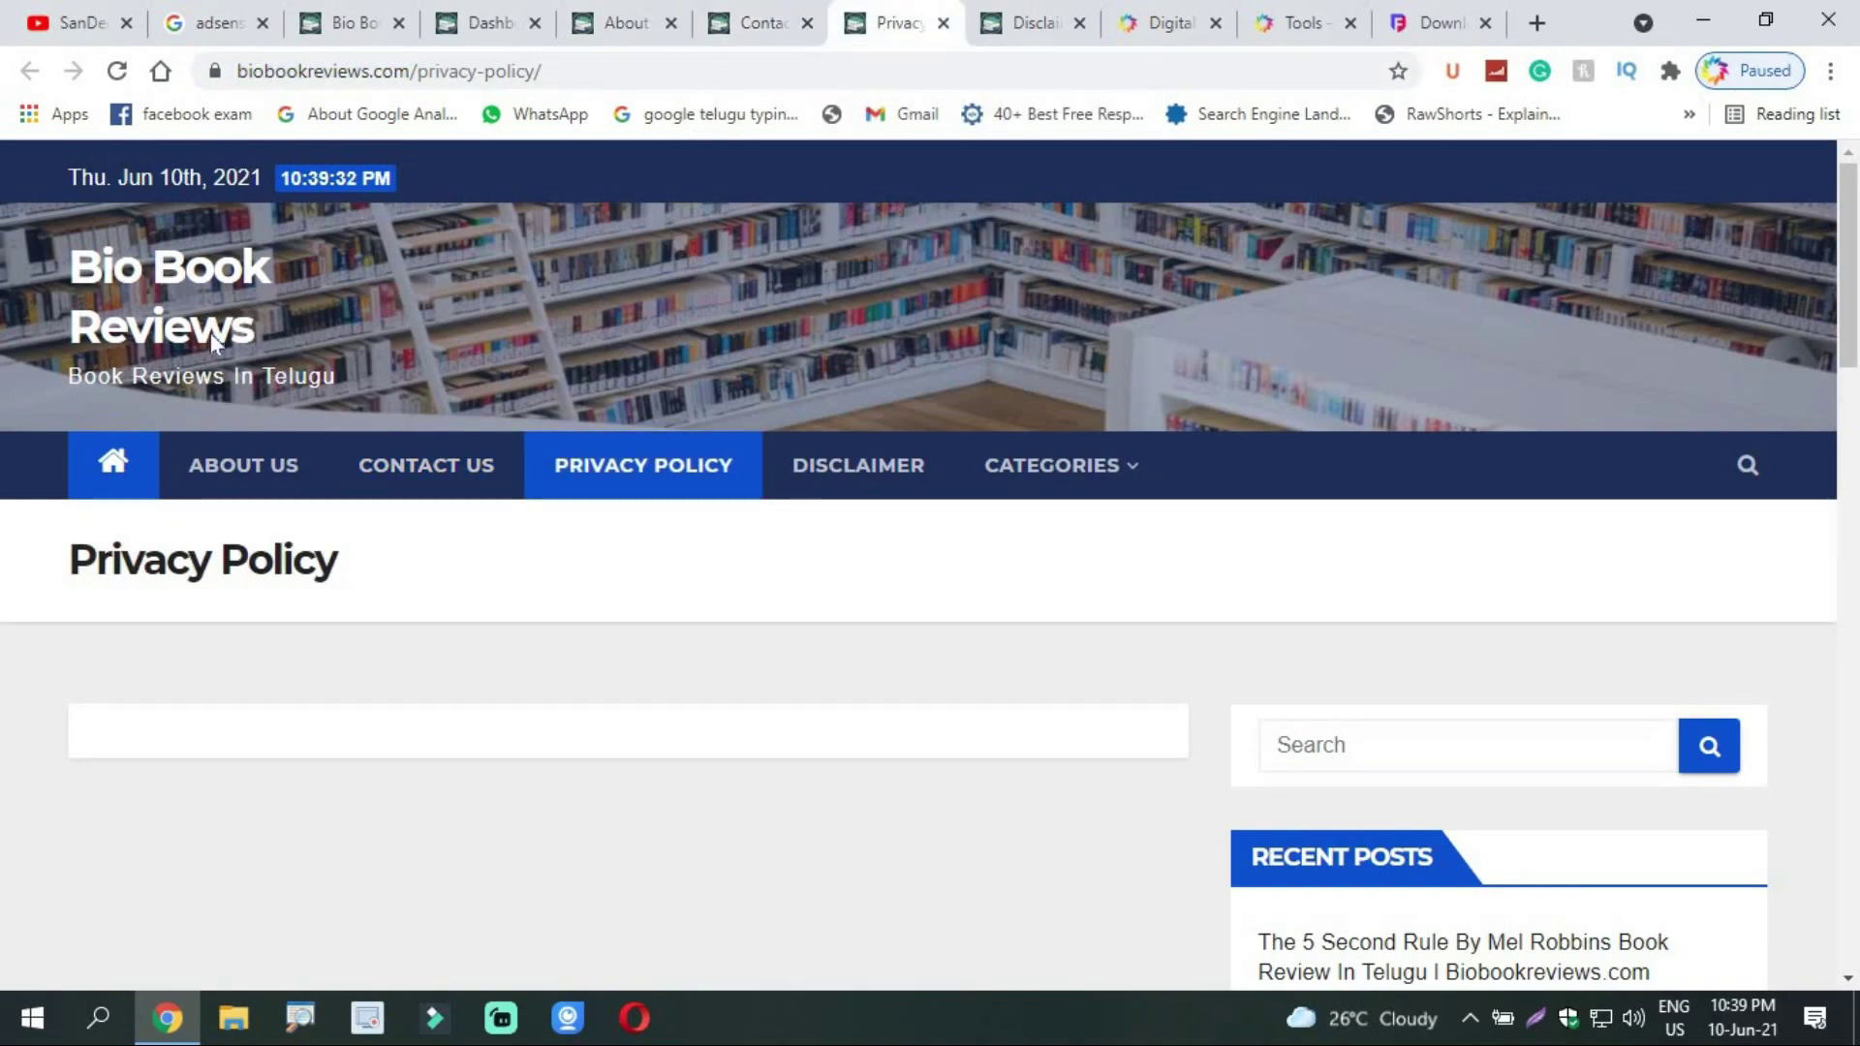
left_click(117, 72)
left_click(463, 12)
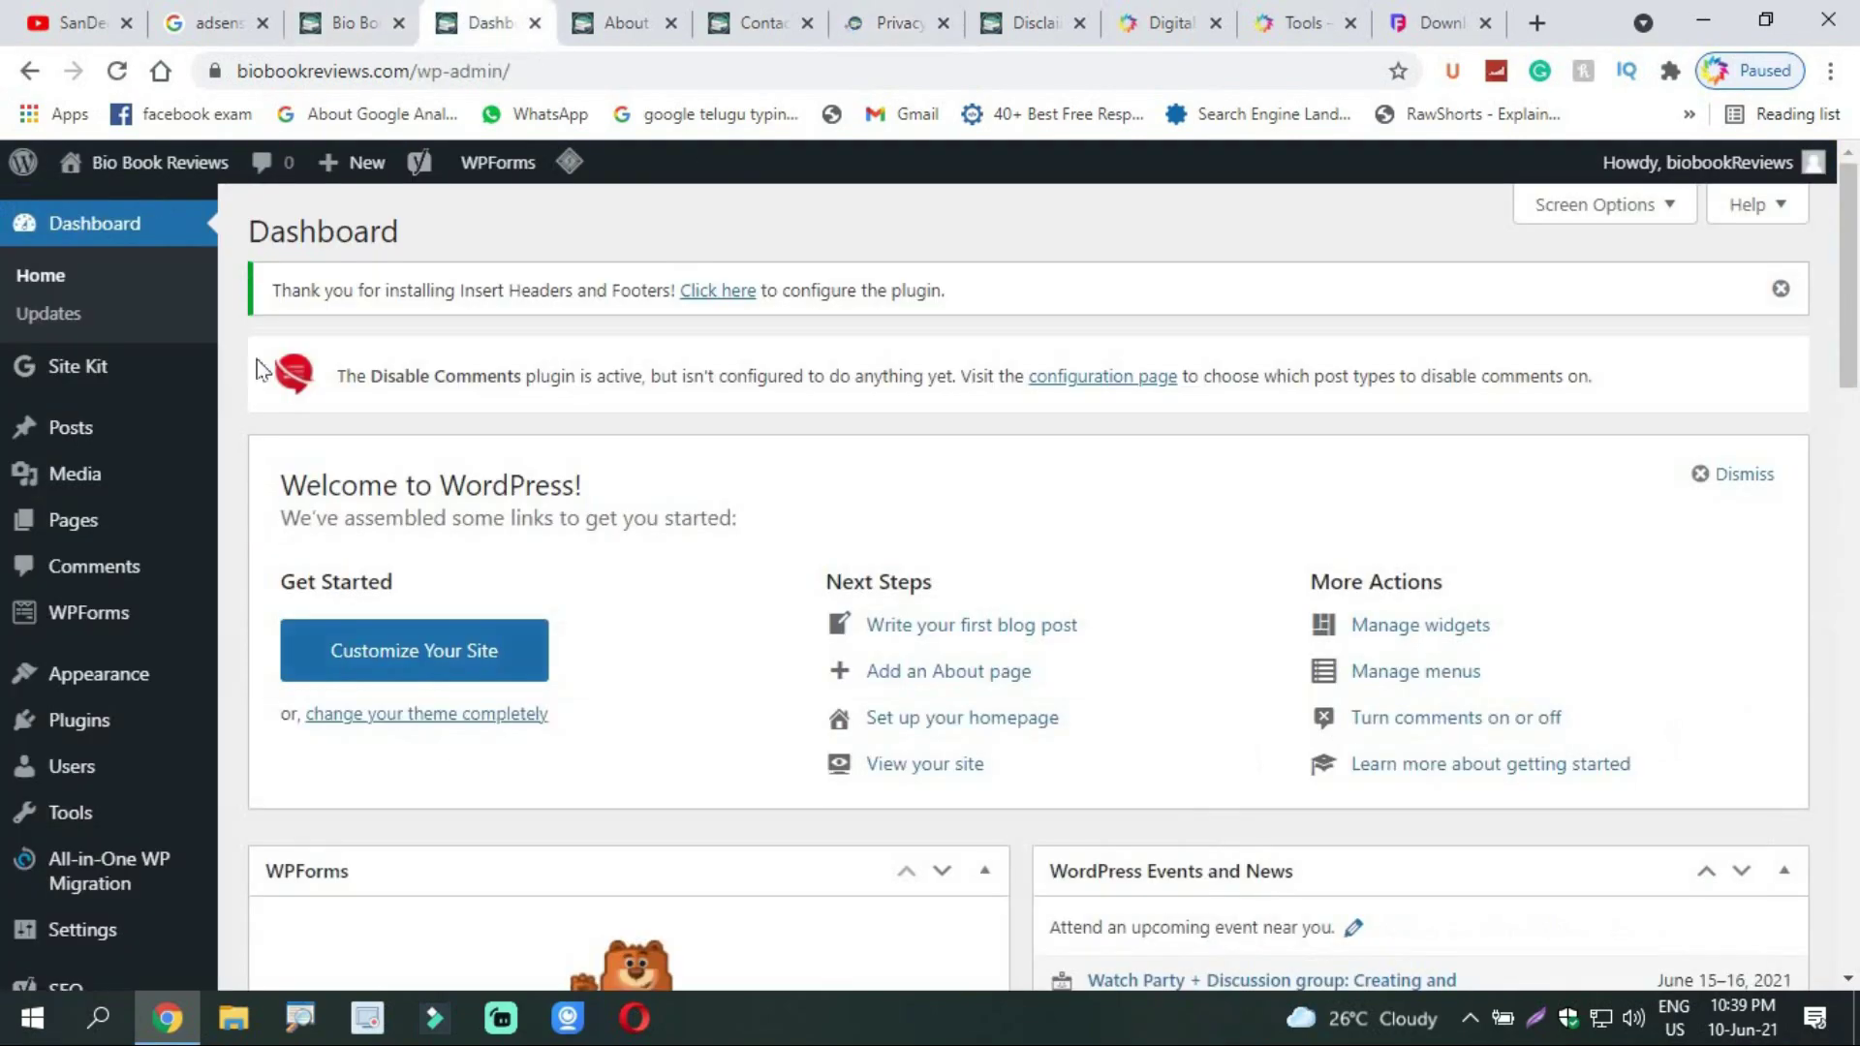
left_click(899, 16)
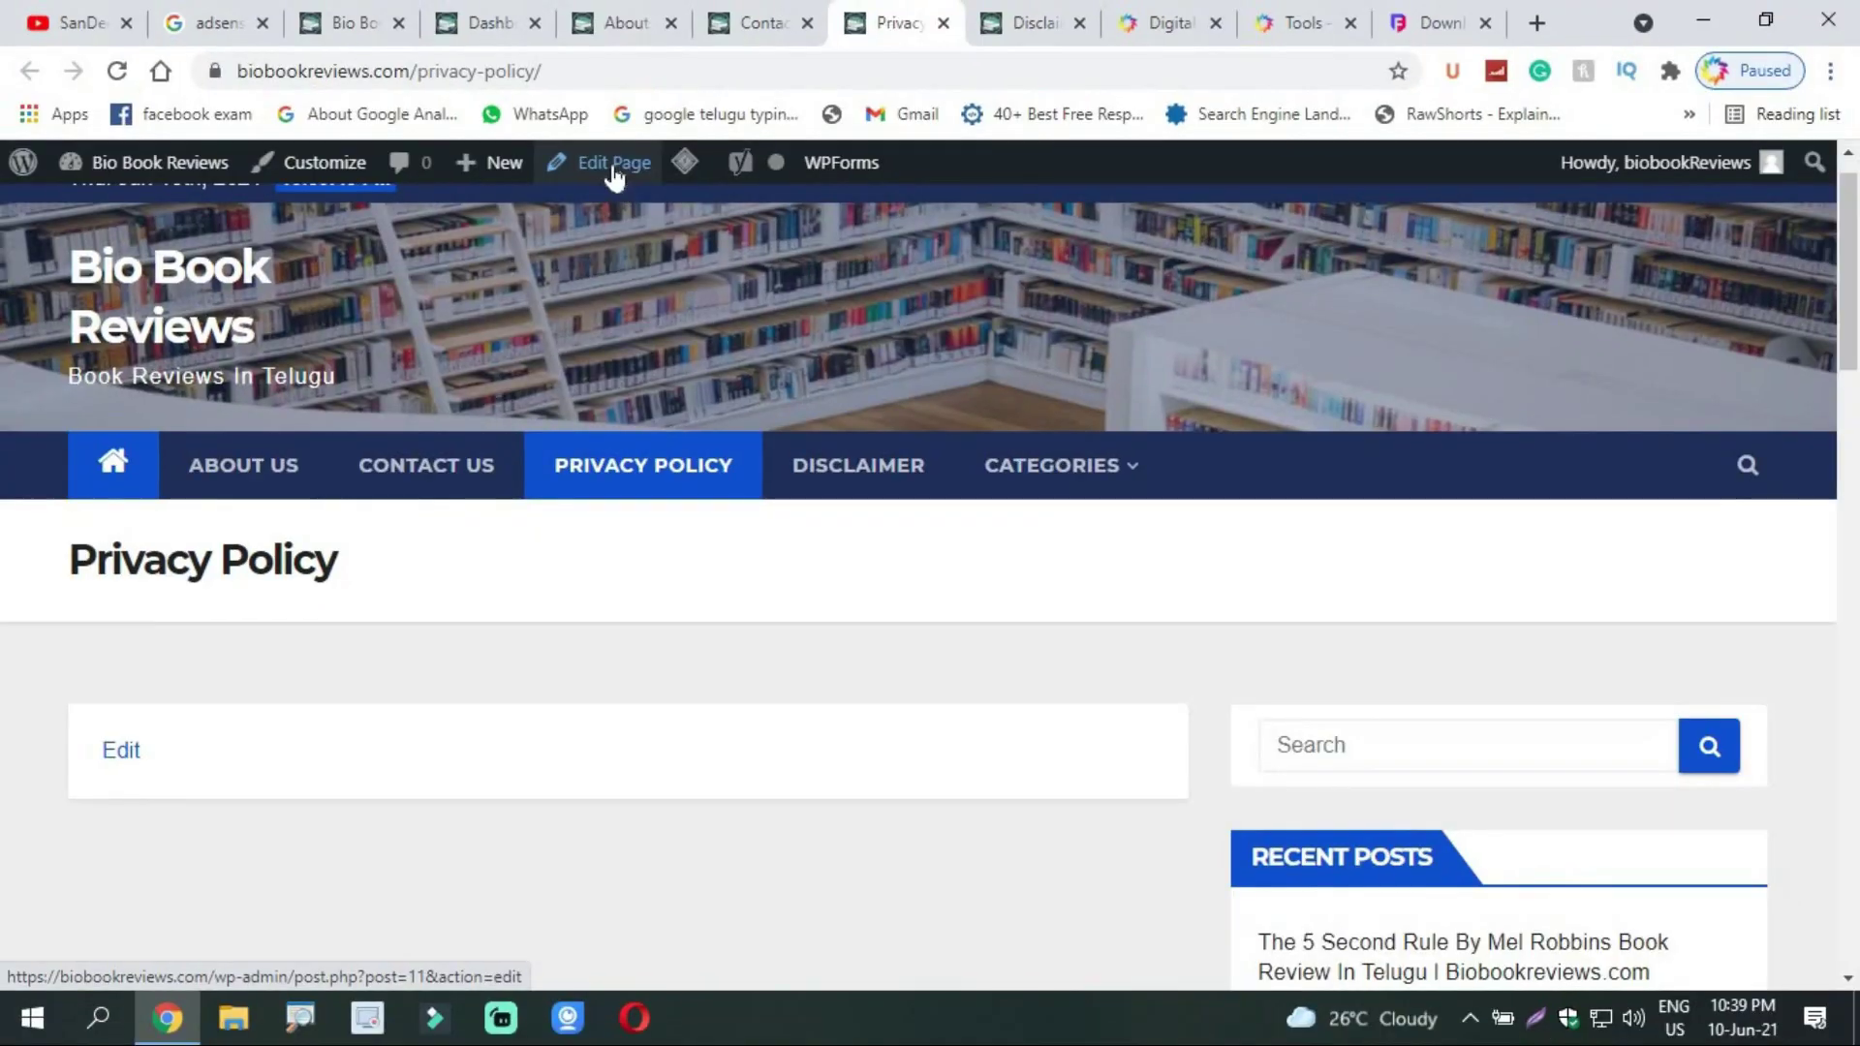
left_click(613, 166)
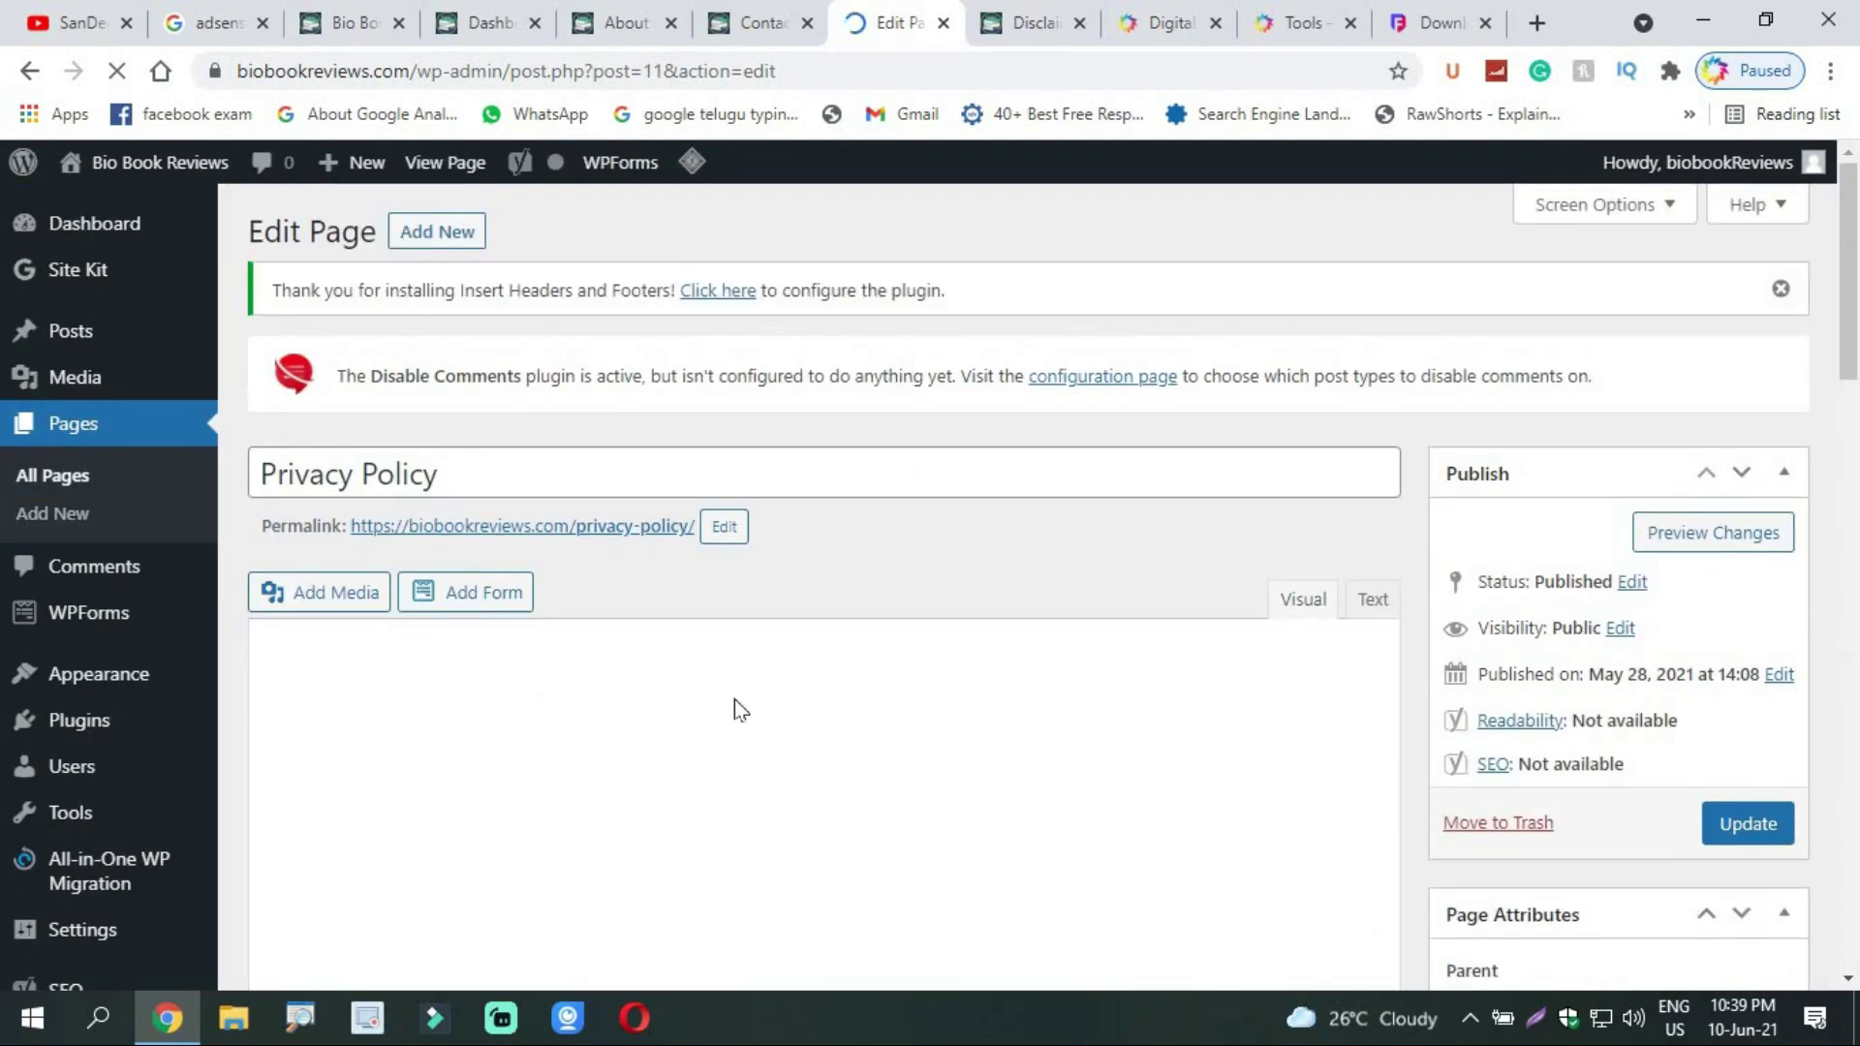
Step: Switch the Privacy Policy editor to Text mode and paste the generated policy HTML
scroll(777, 491, "down", 2)
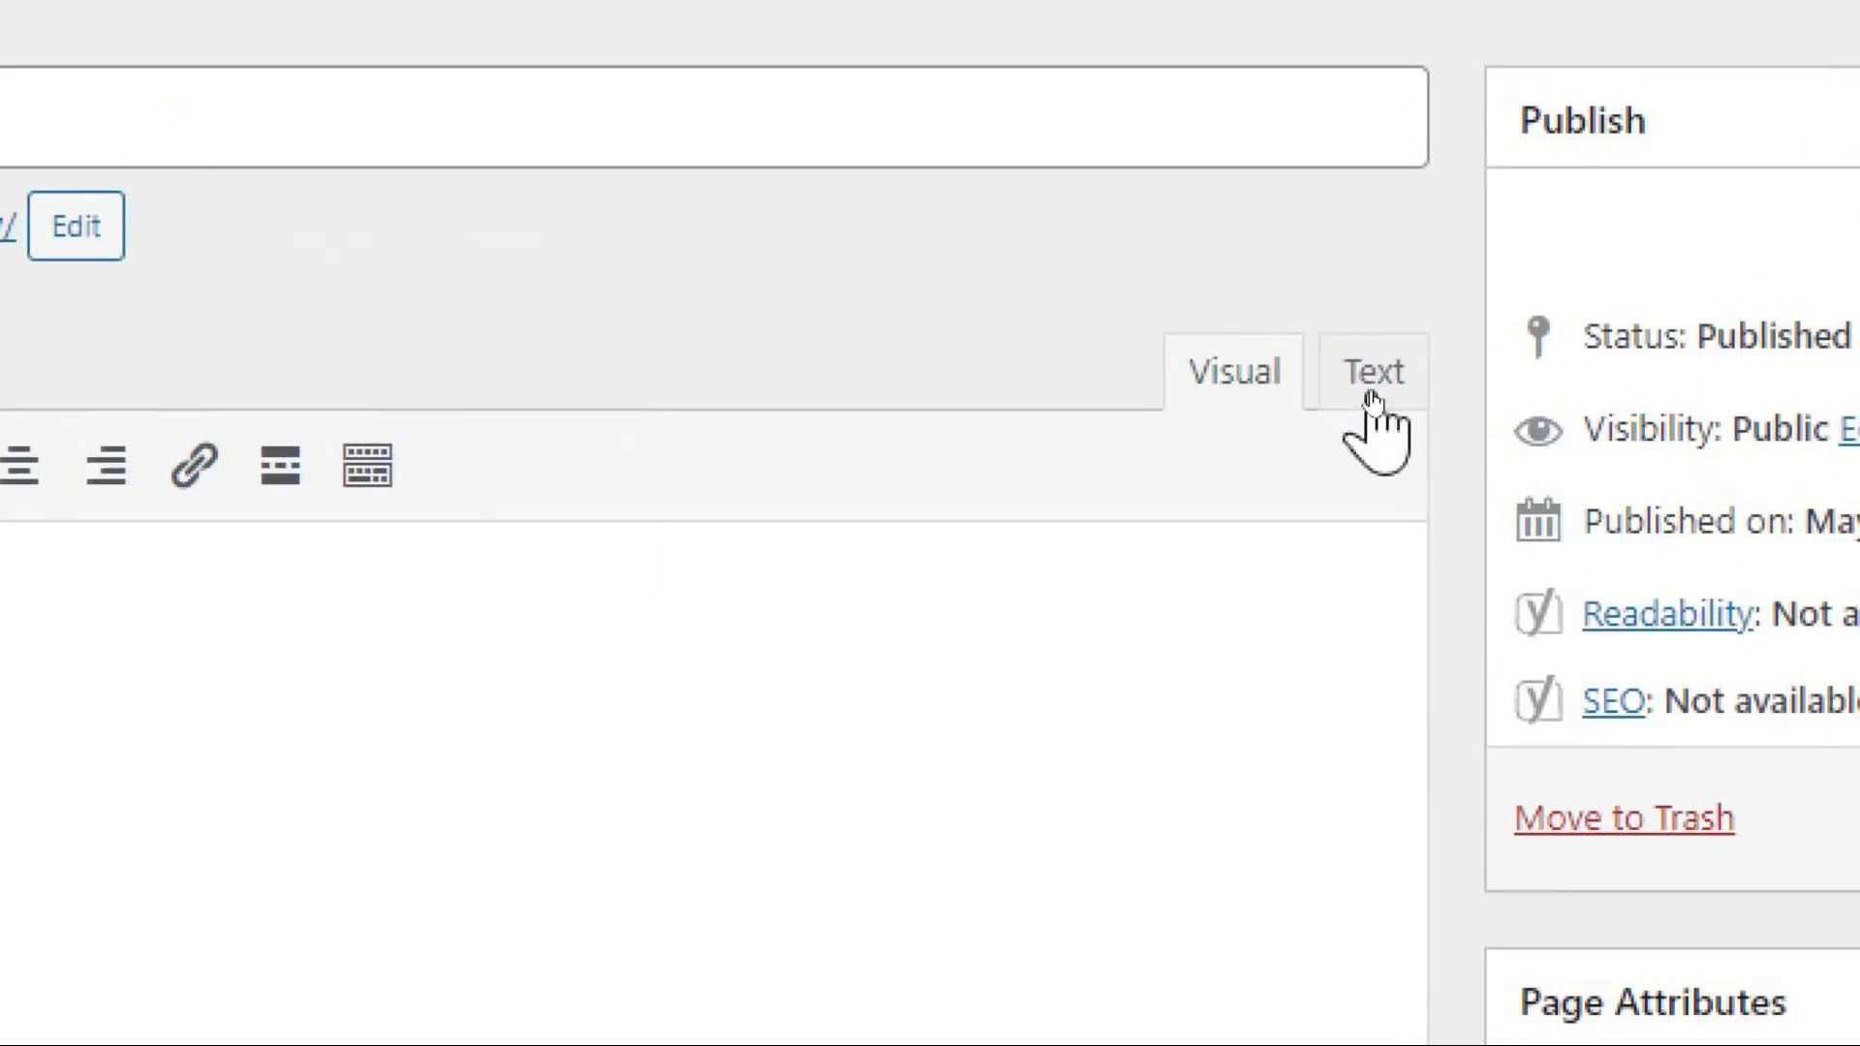
type("gegwghrt")
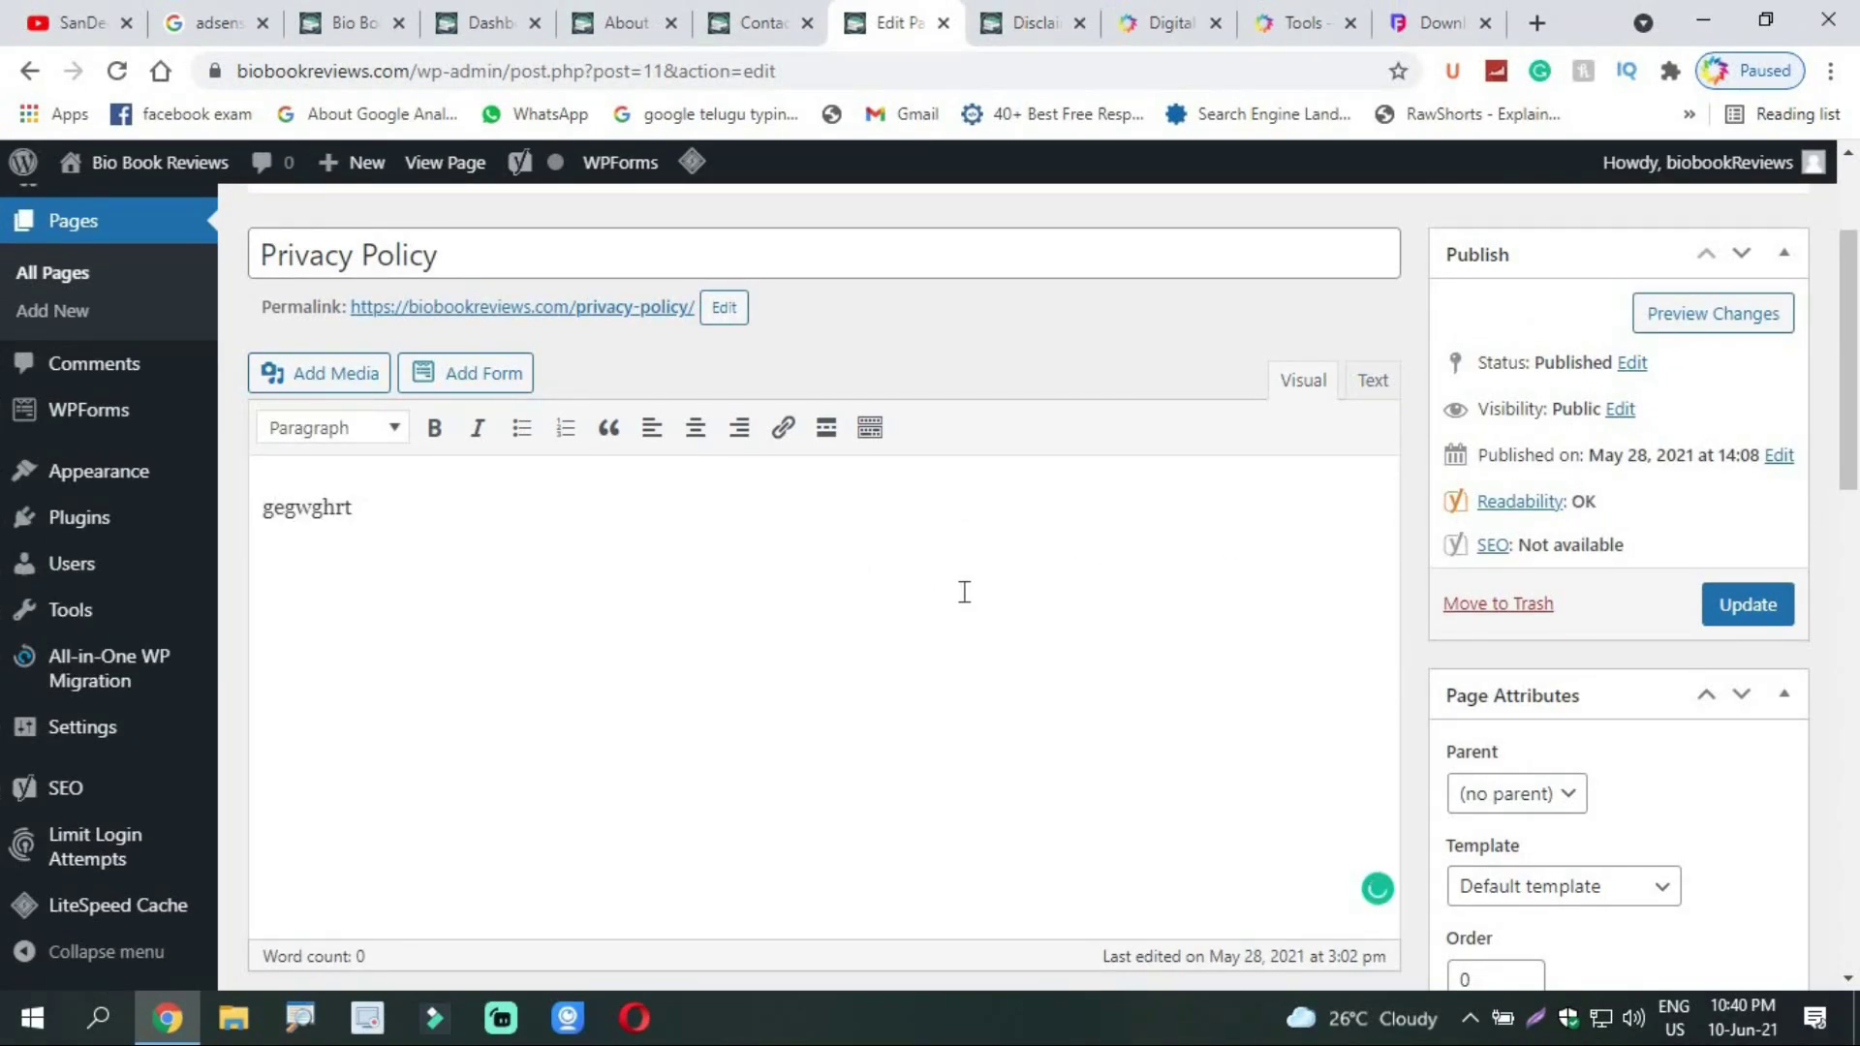
key("ctrl+a")
key("BackSpace")
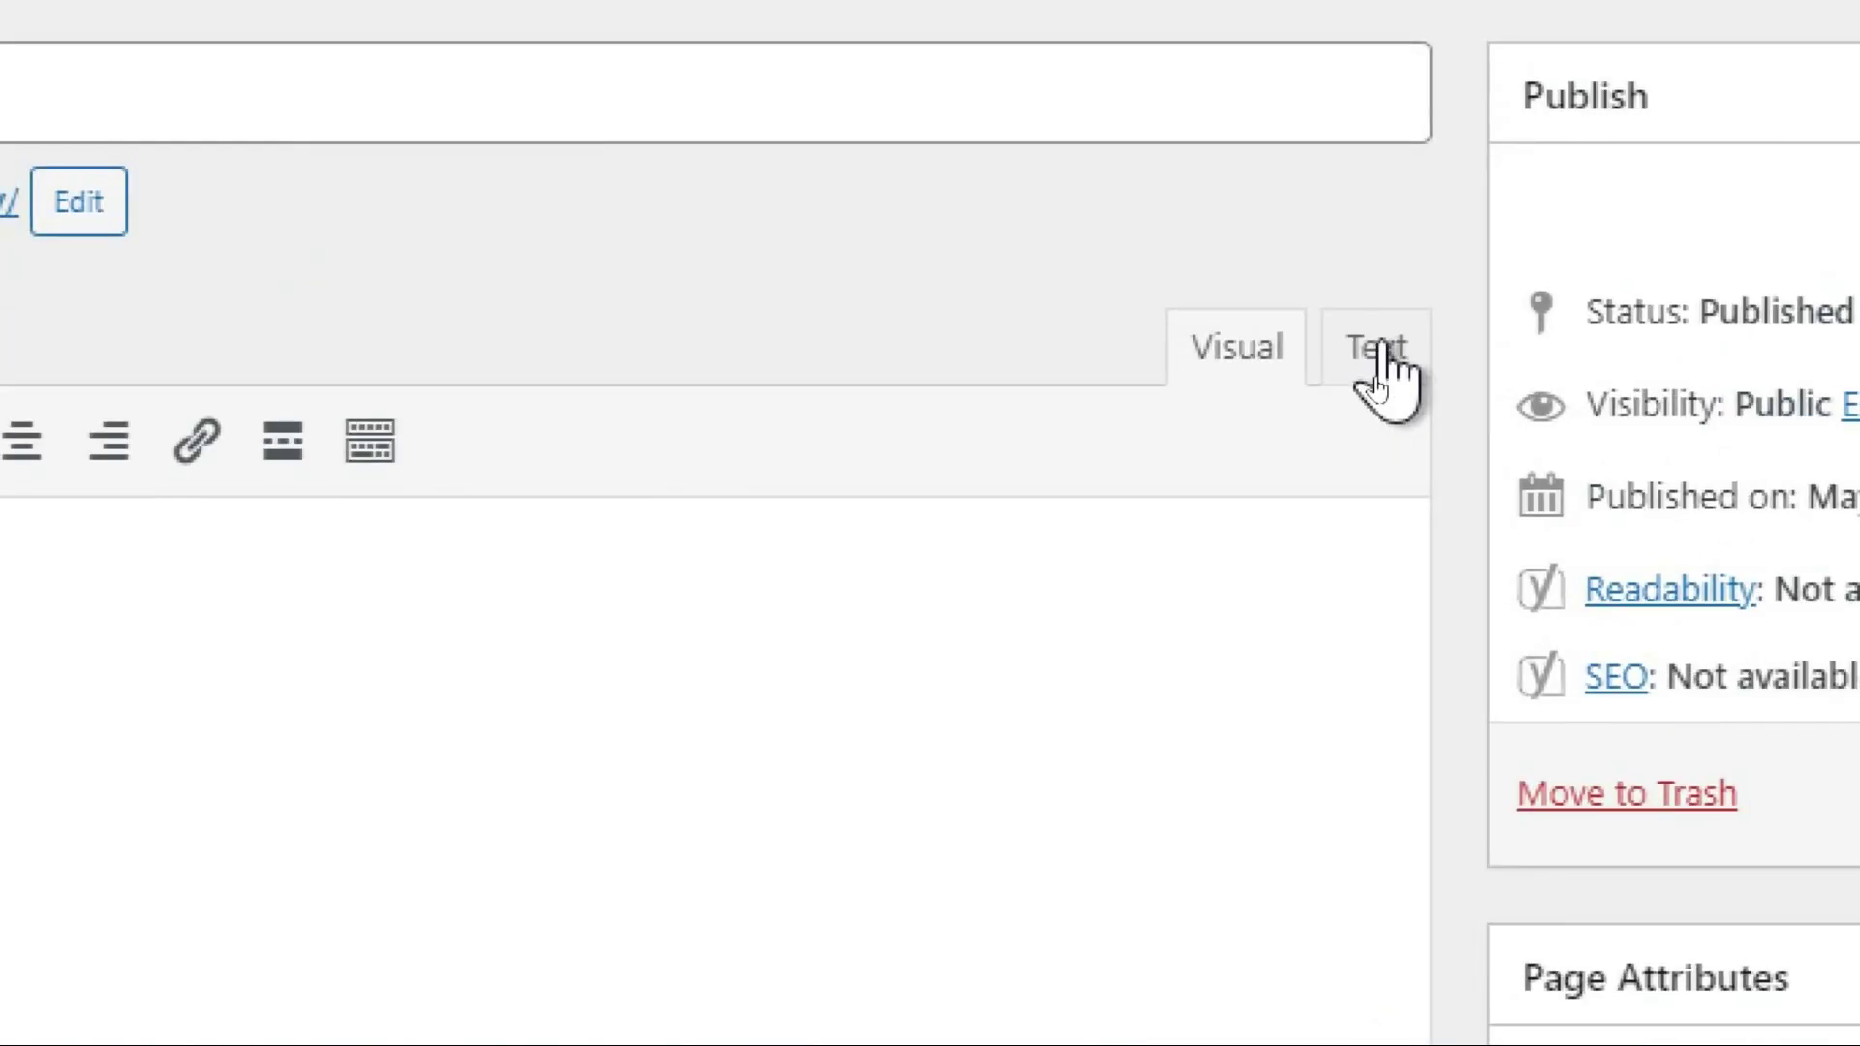
left_click(1374, 379)
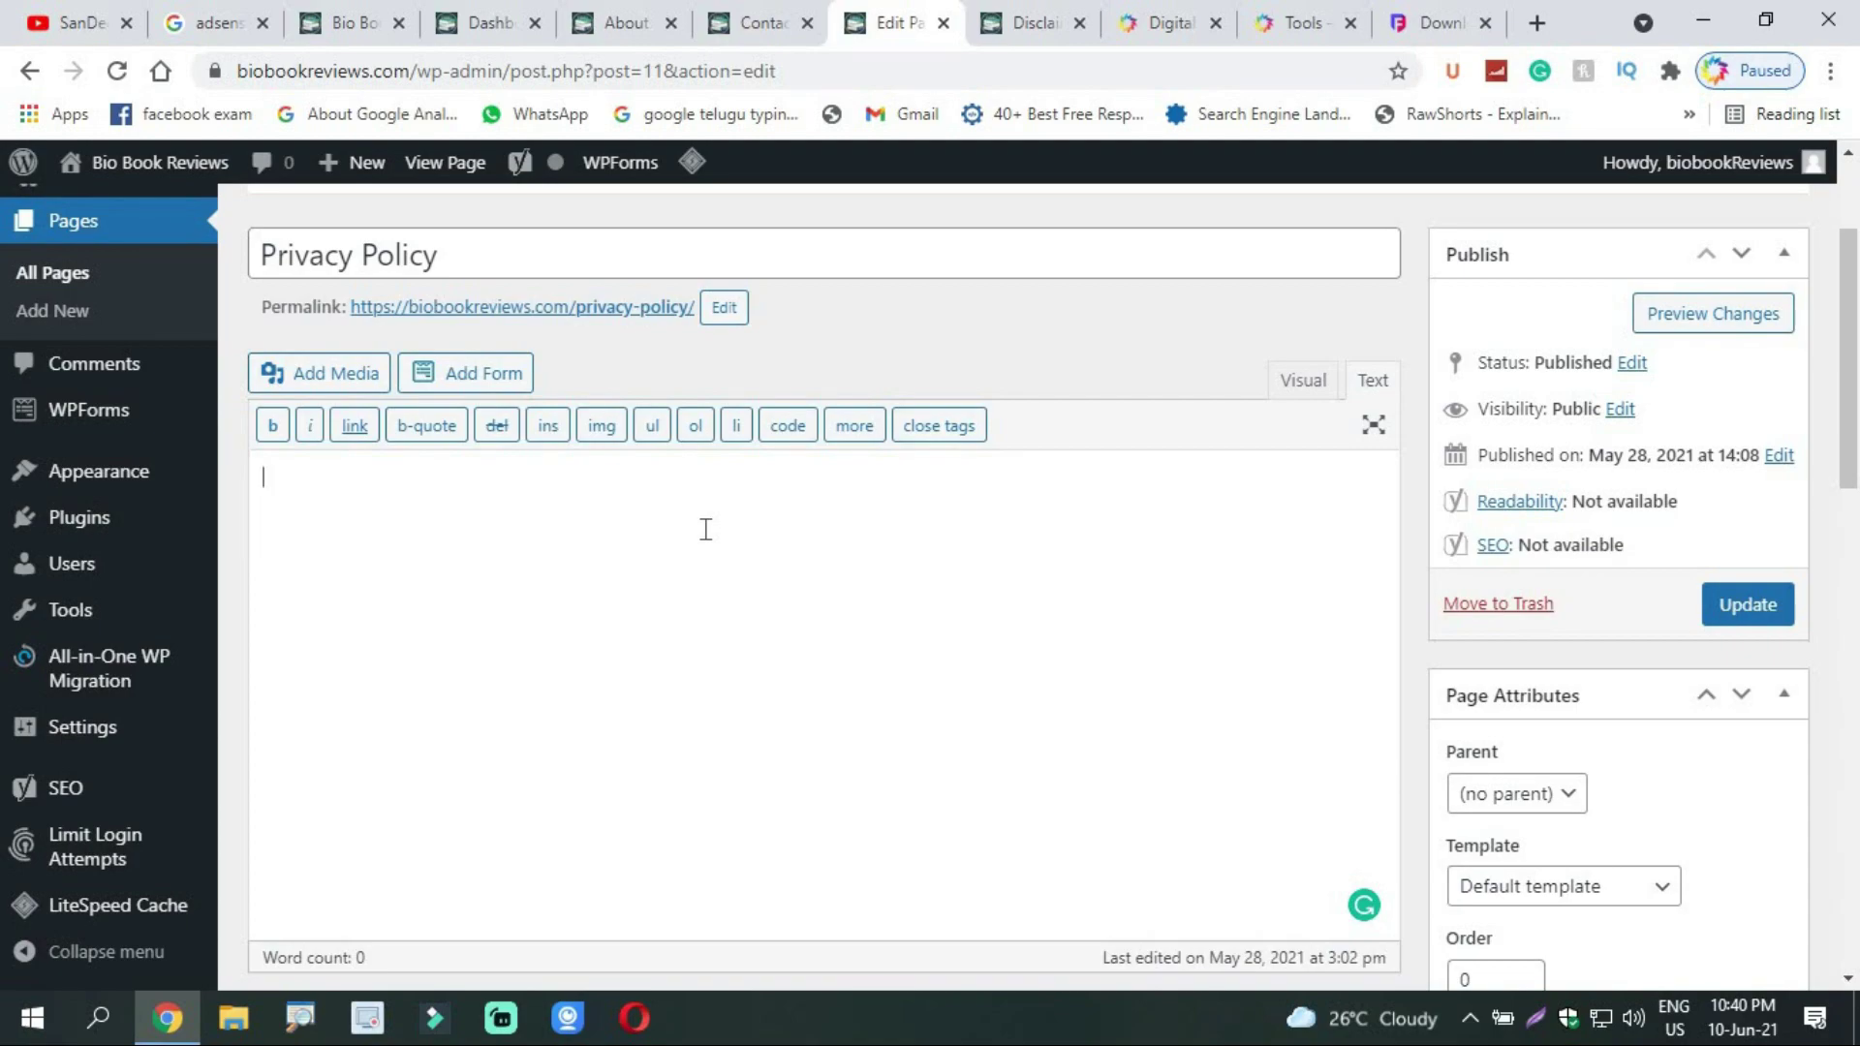
left_click(1436, 22)
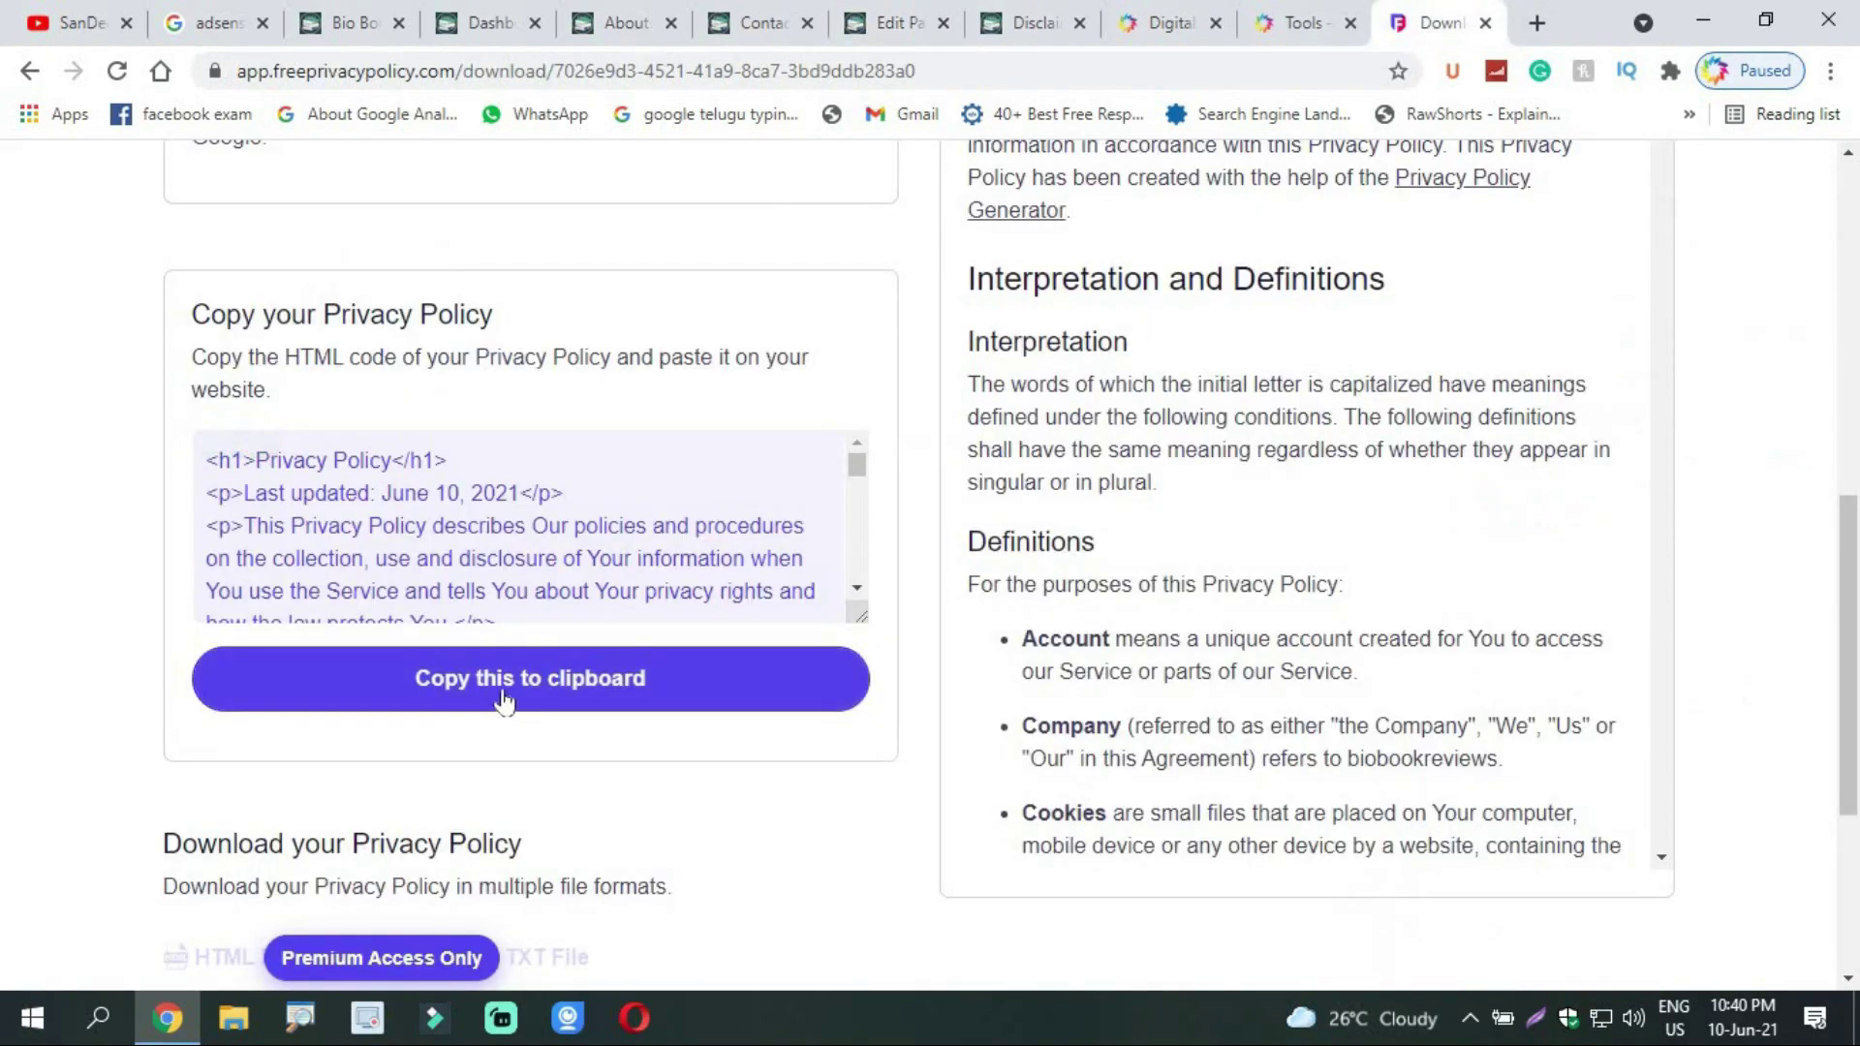
left_click(538, 685)
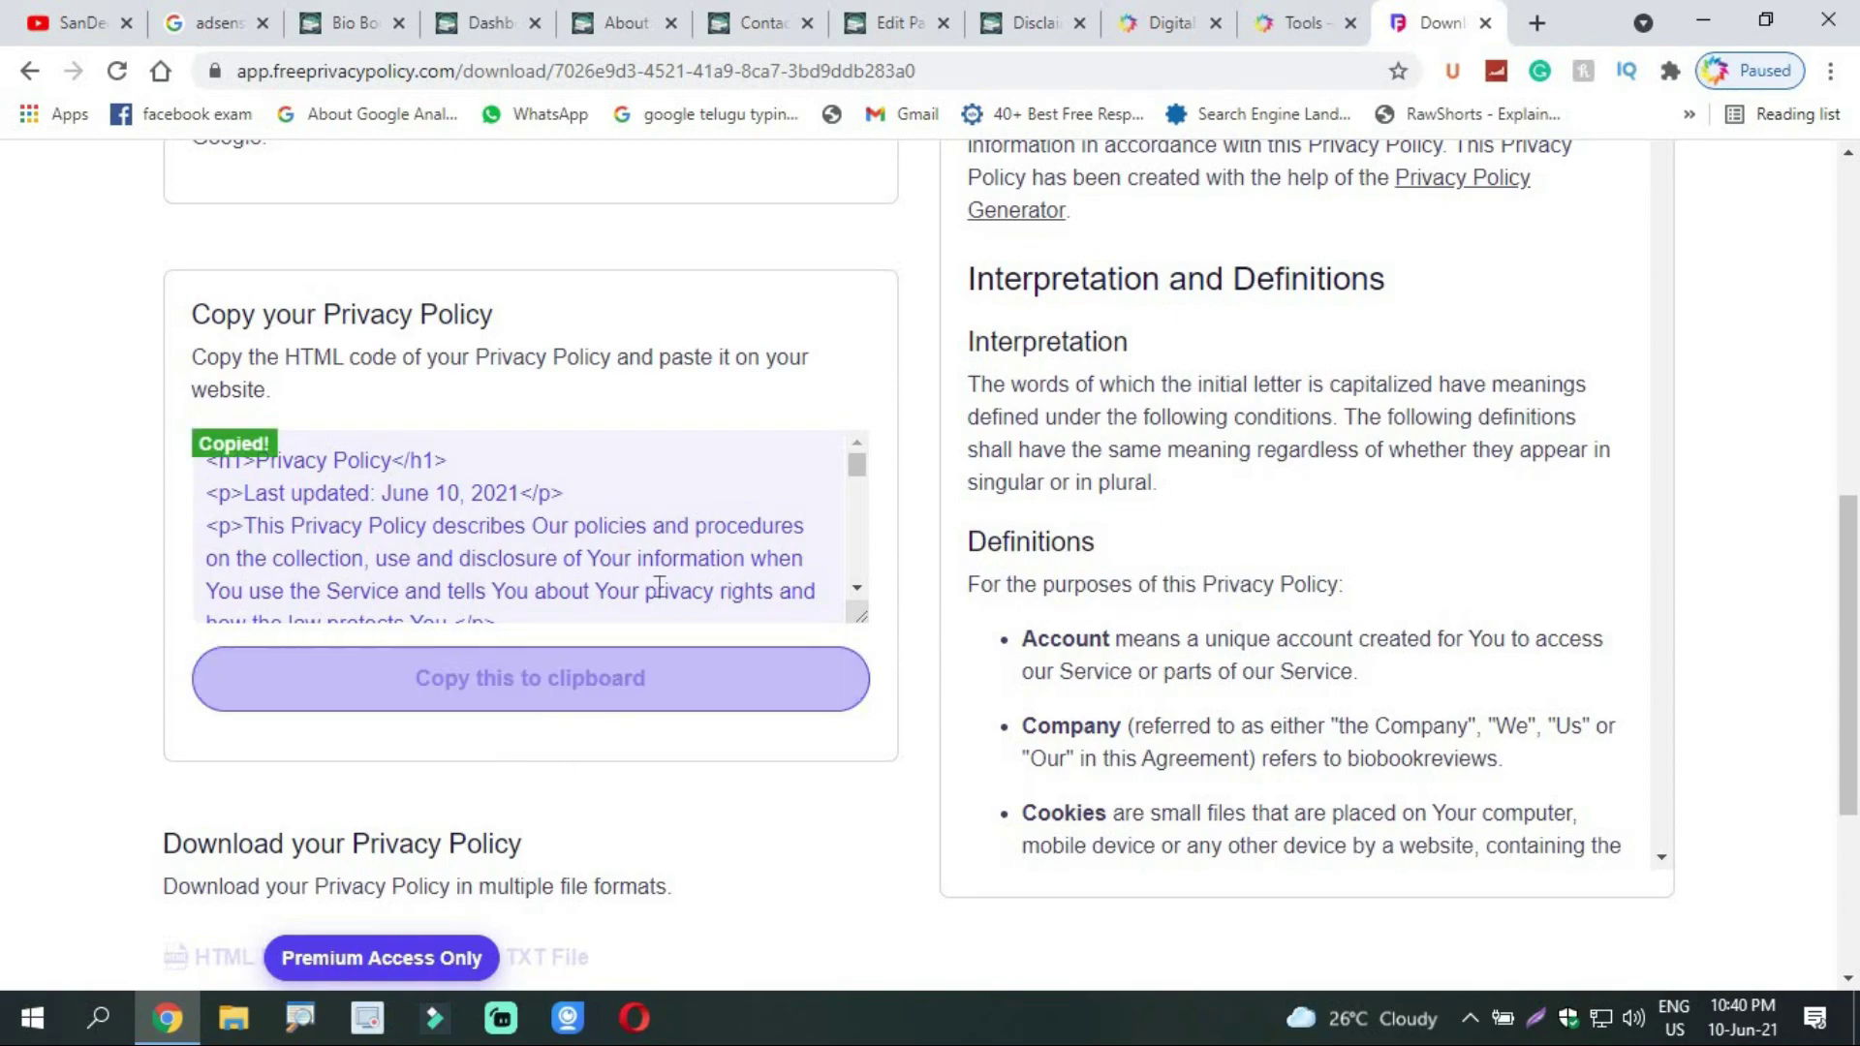
left_click(900, 20)
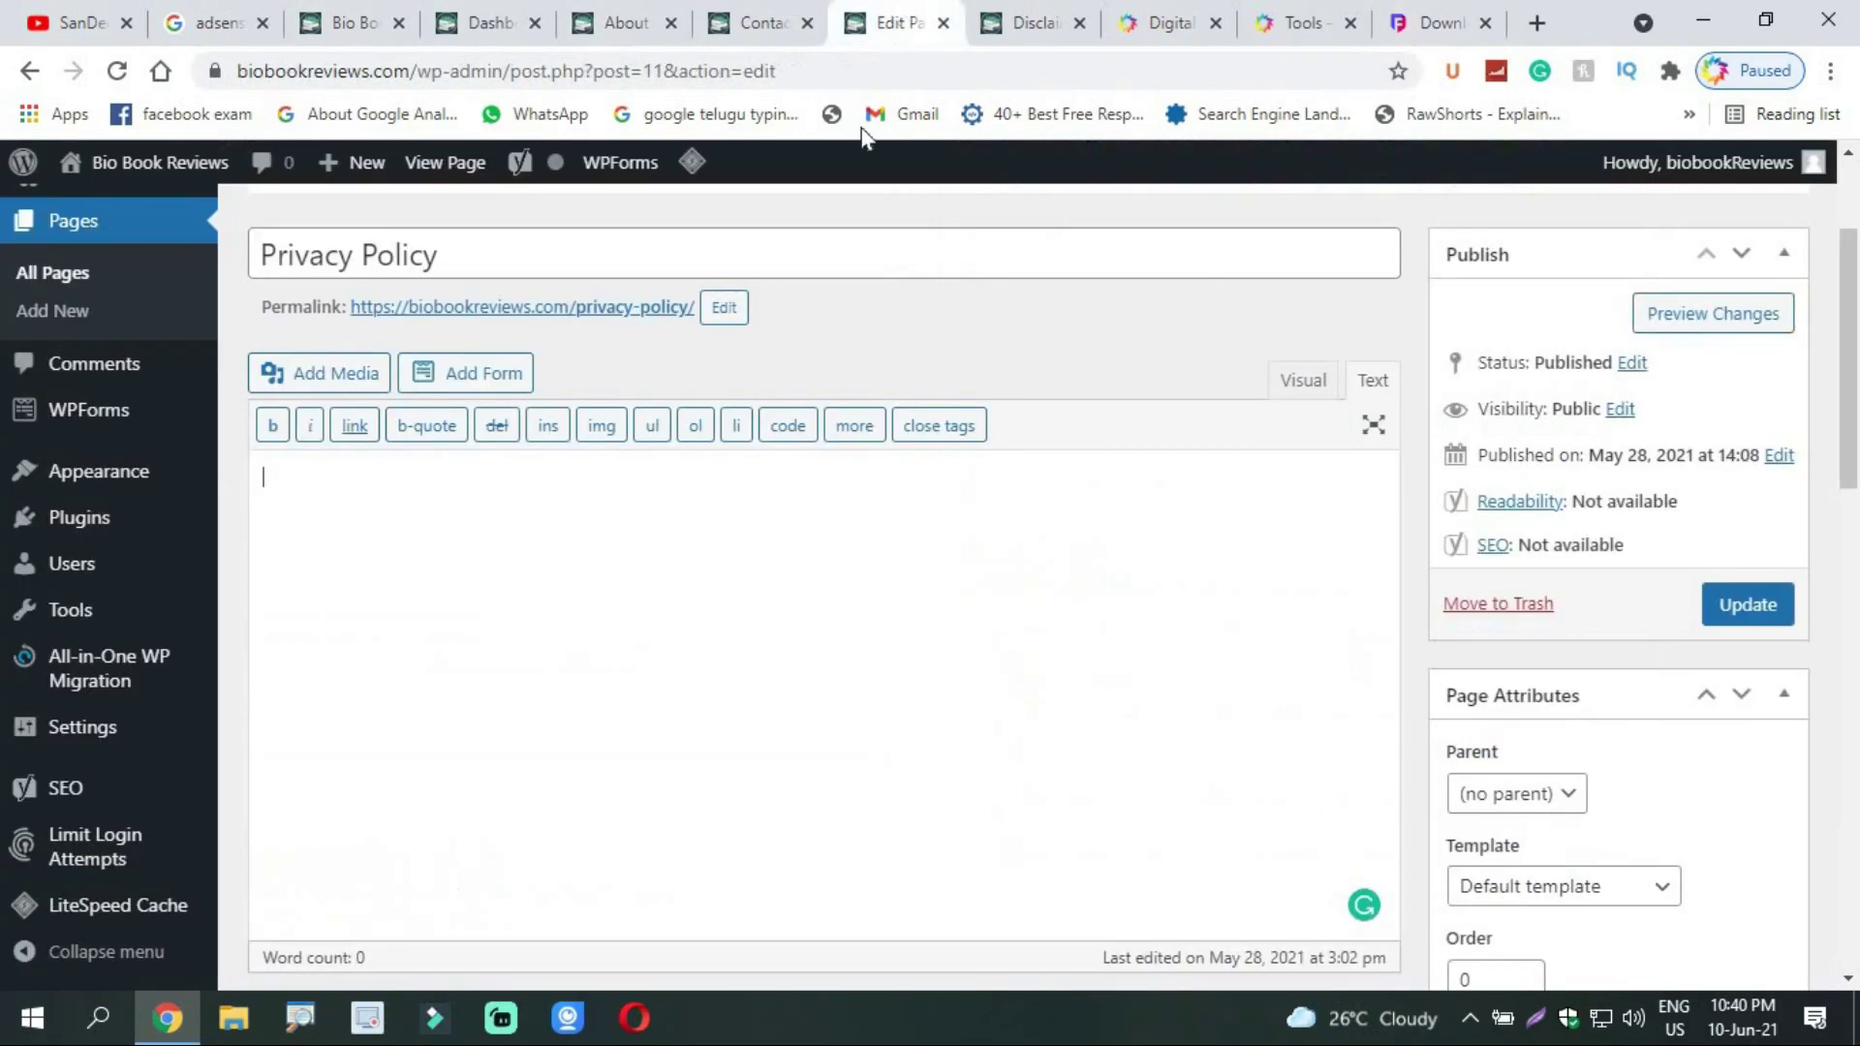
left_click(405, 554)
key("ctrl+v")
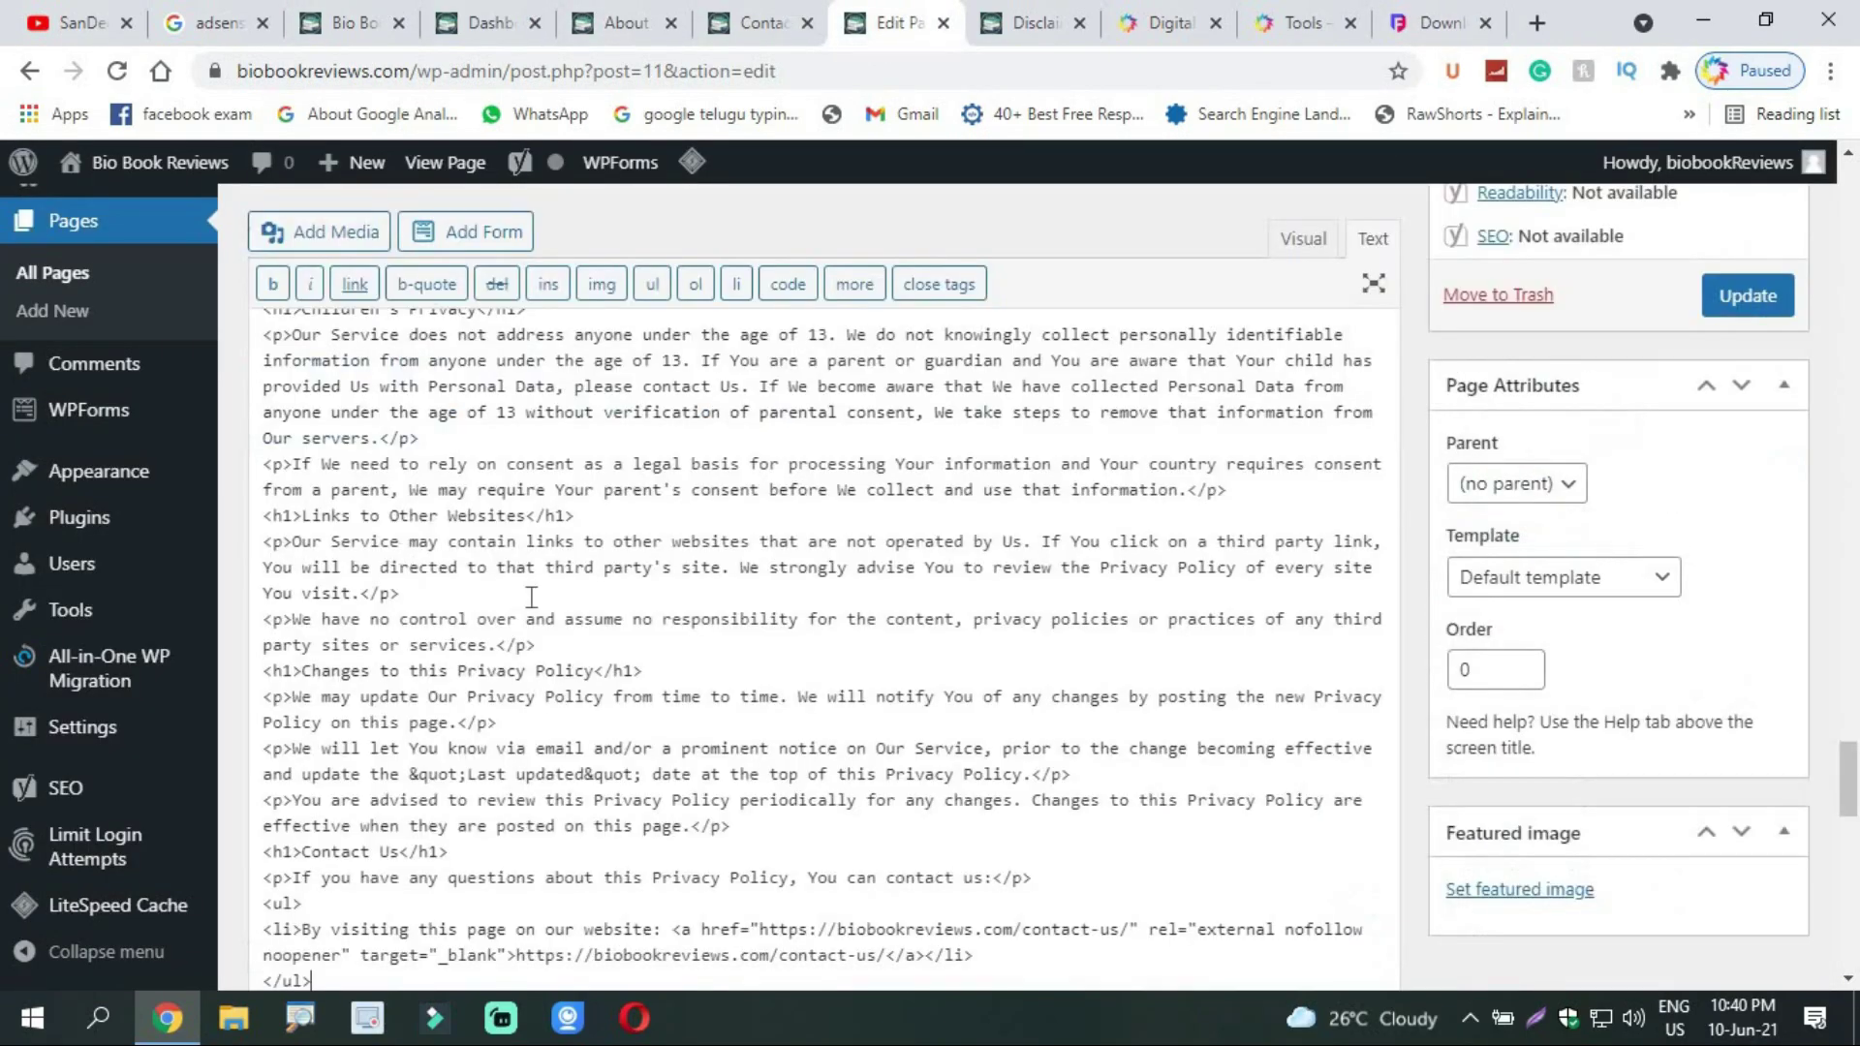
left_click_drag(1850, 751, 1832, 192)
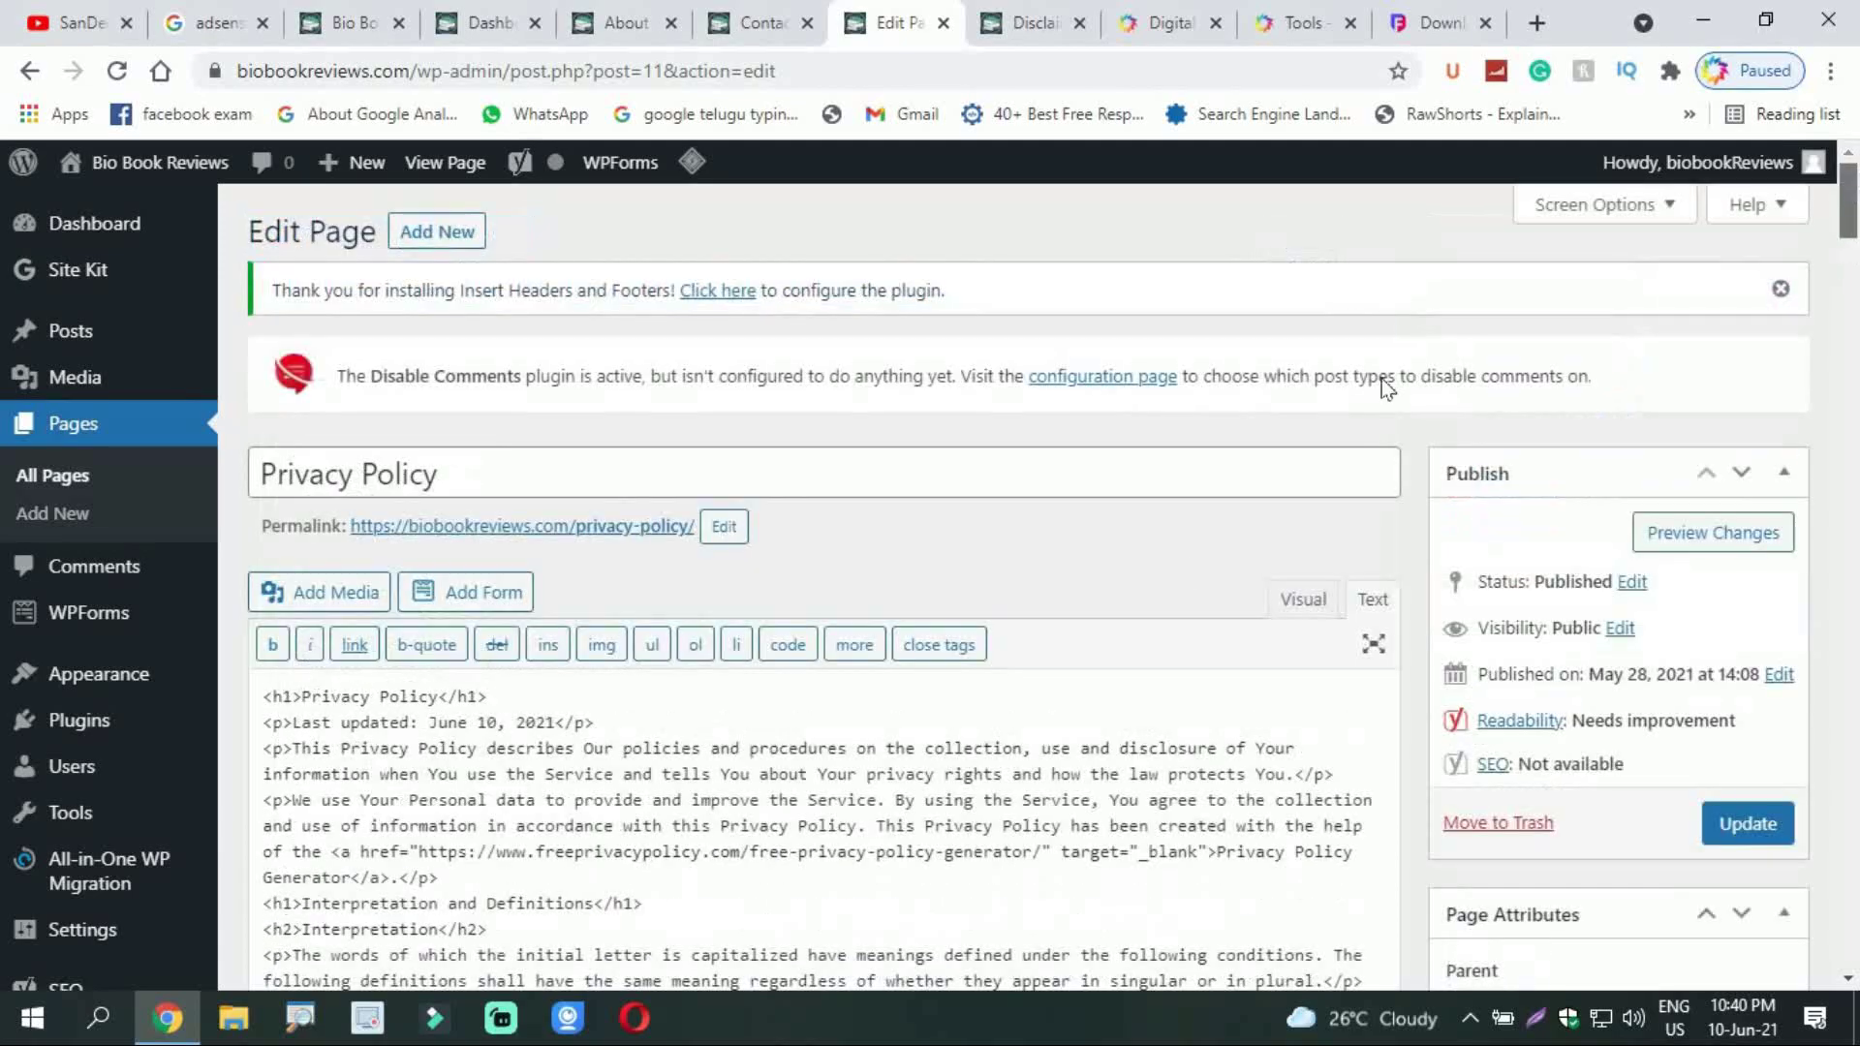
Step: Return the Privacy Policy editor to the Visual view after checking the other open tabs
left_click(1310, 607)
left_click_drag(1853, 830, 1857, 455)
left_click(1421, 8)
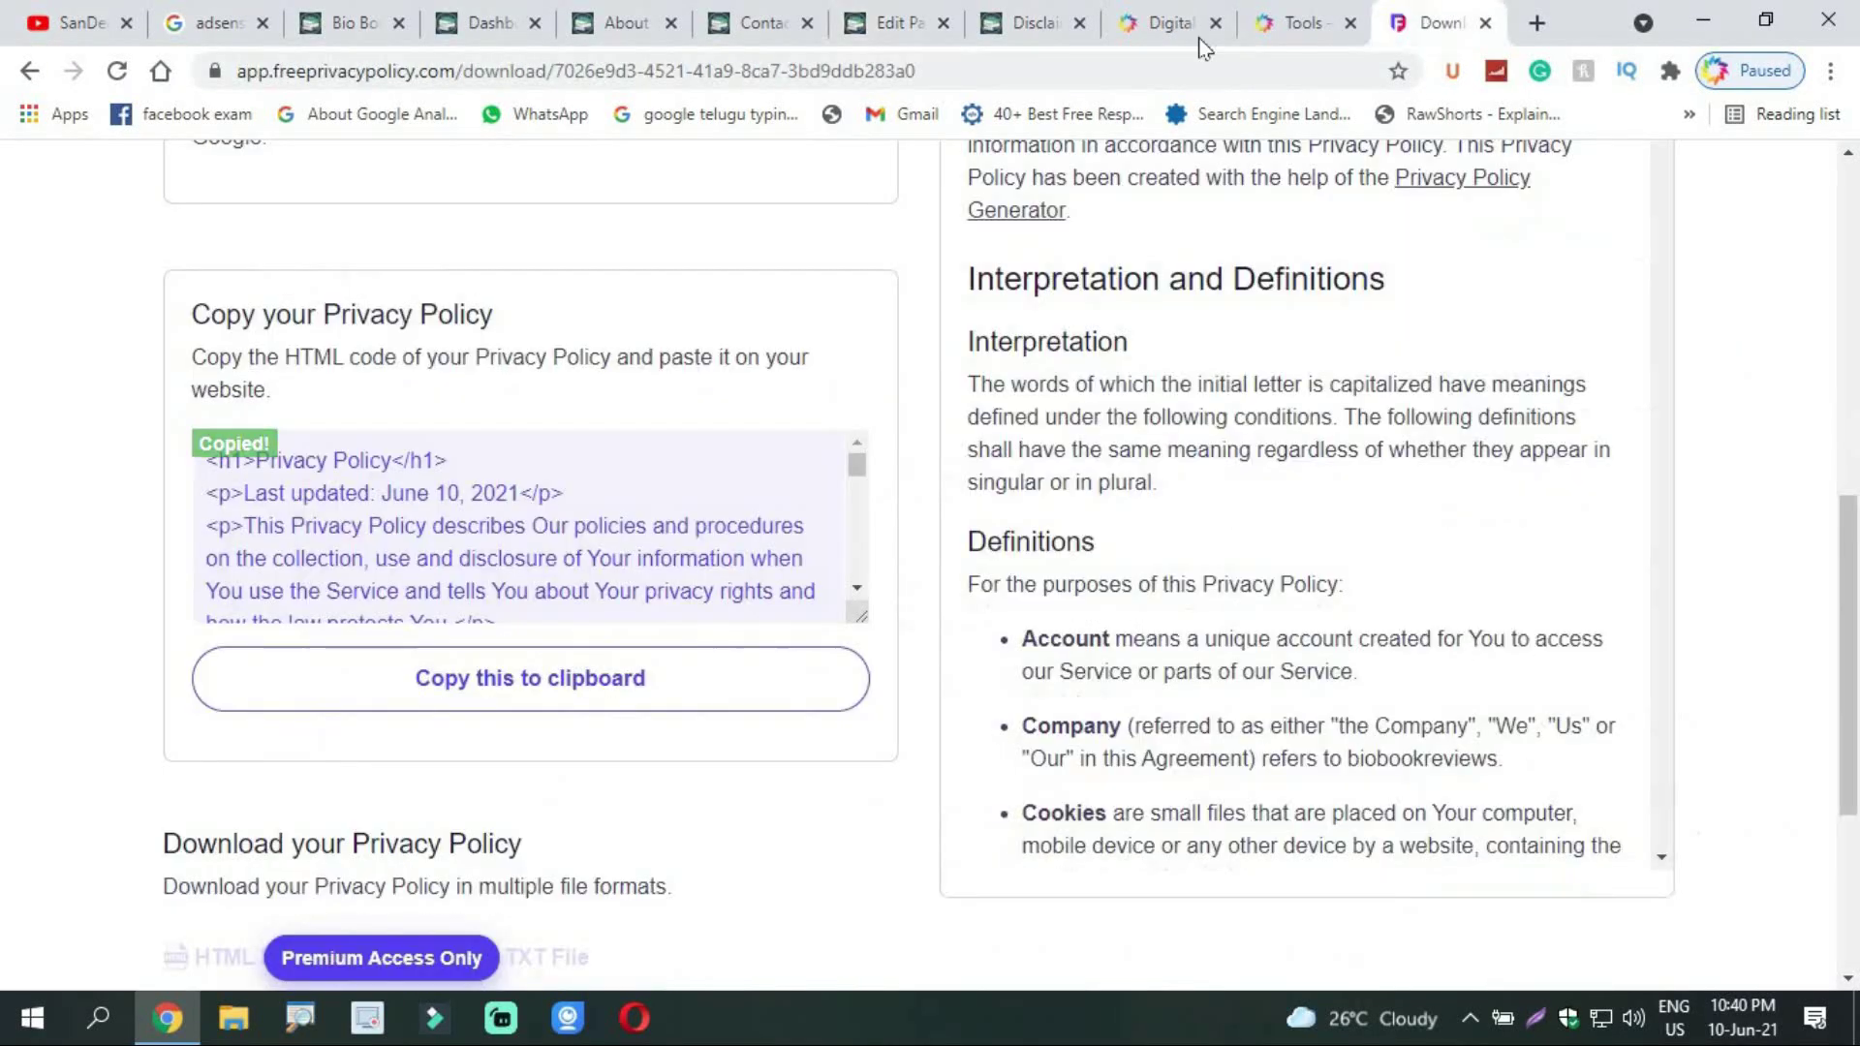
left_click(762, 10)
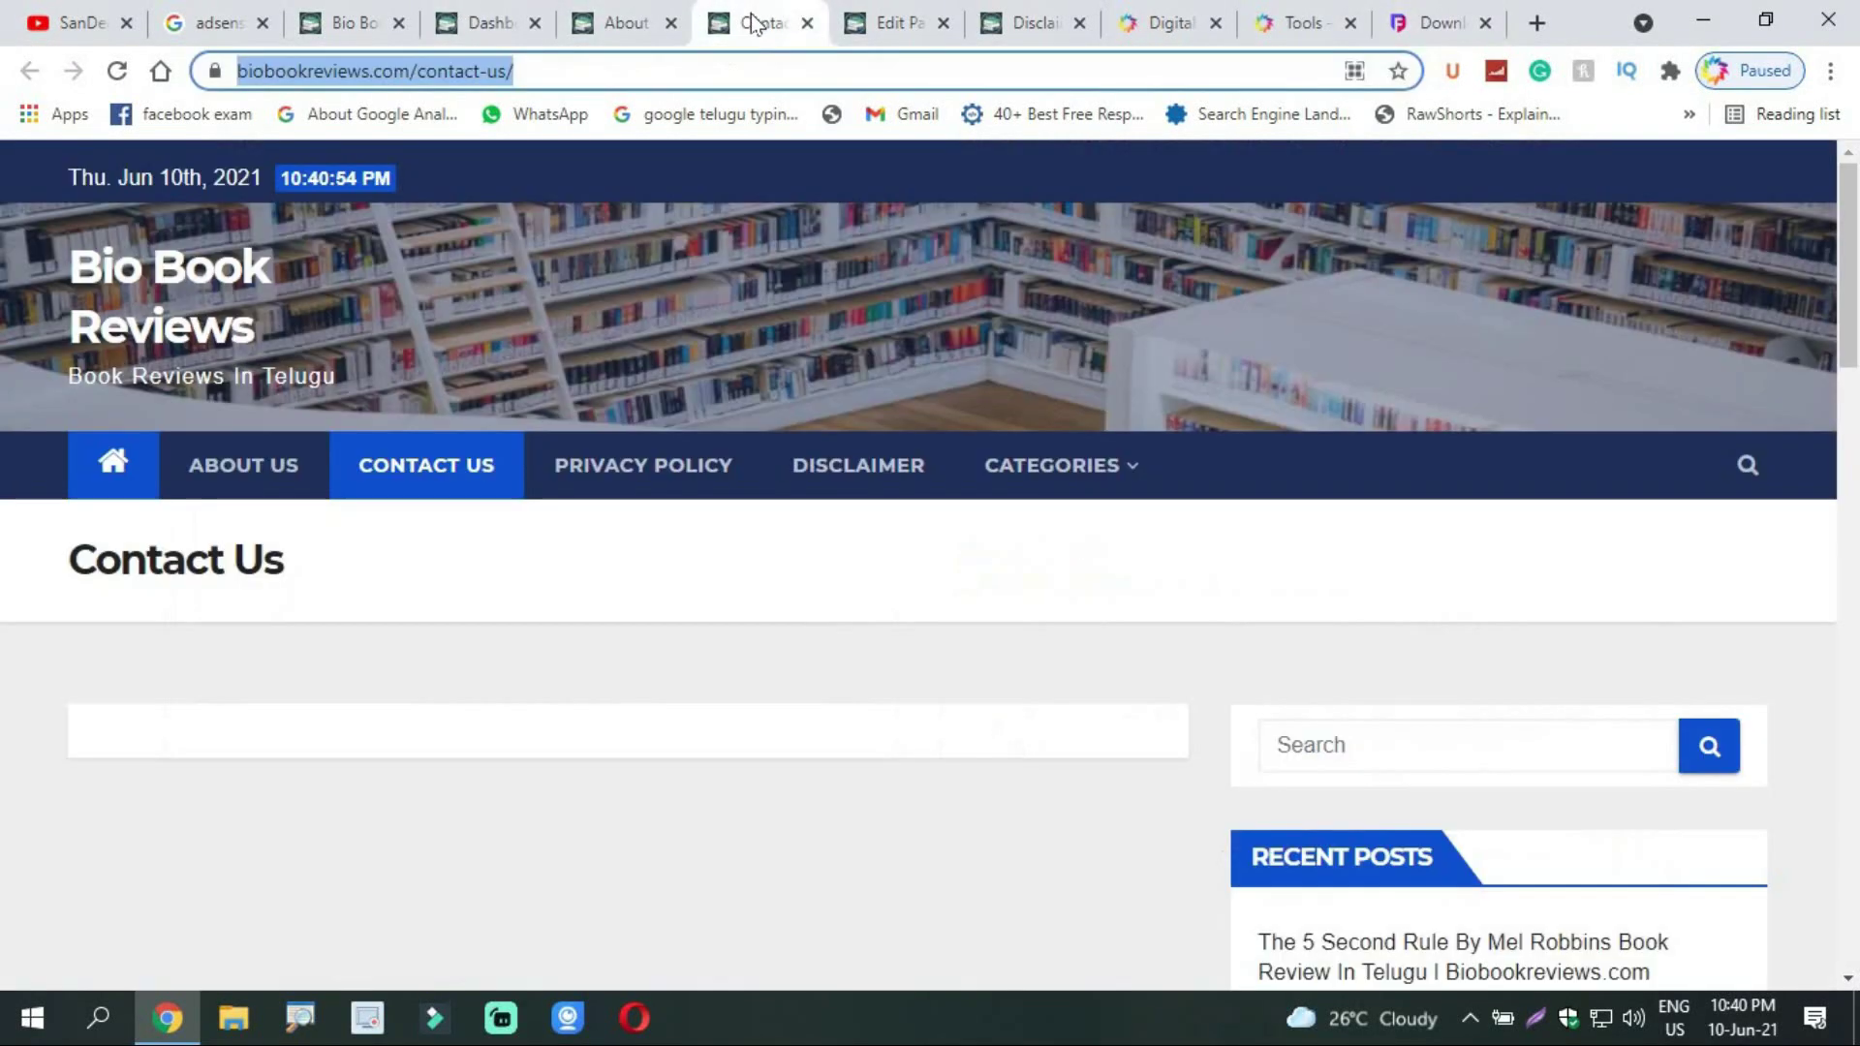
left_click(678, 14)
left_click(870, 10)
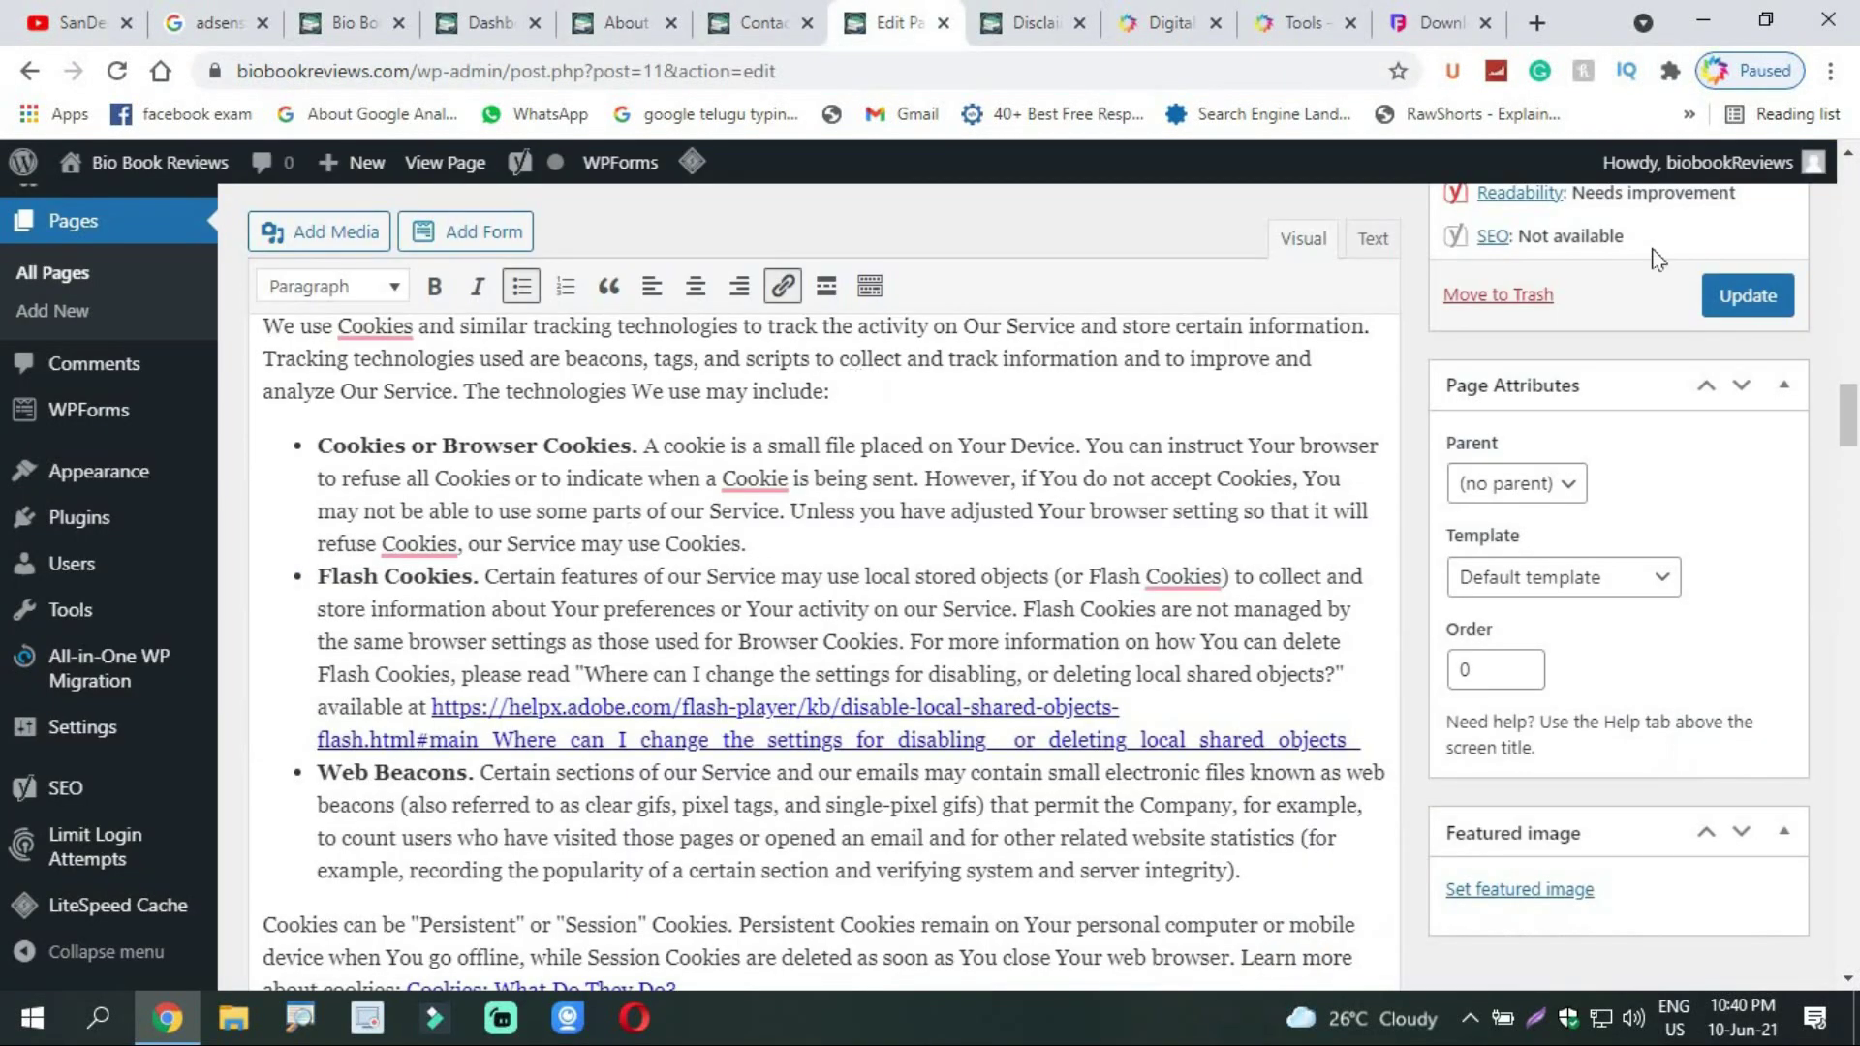
left_click_drag(1855, 415, 1855, 341)
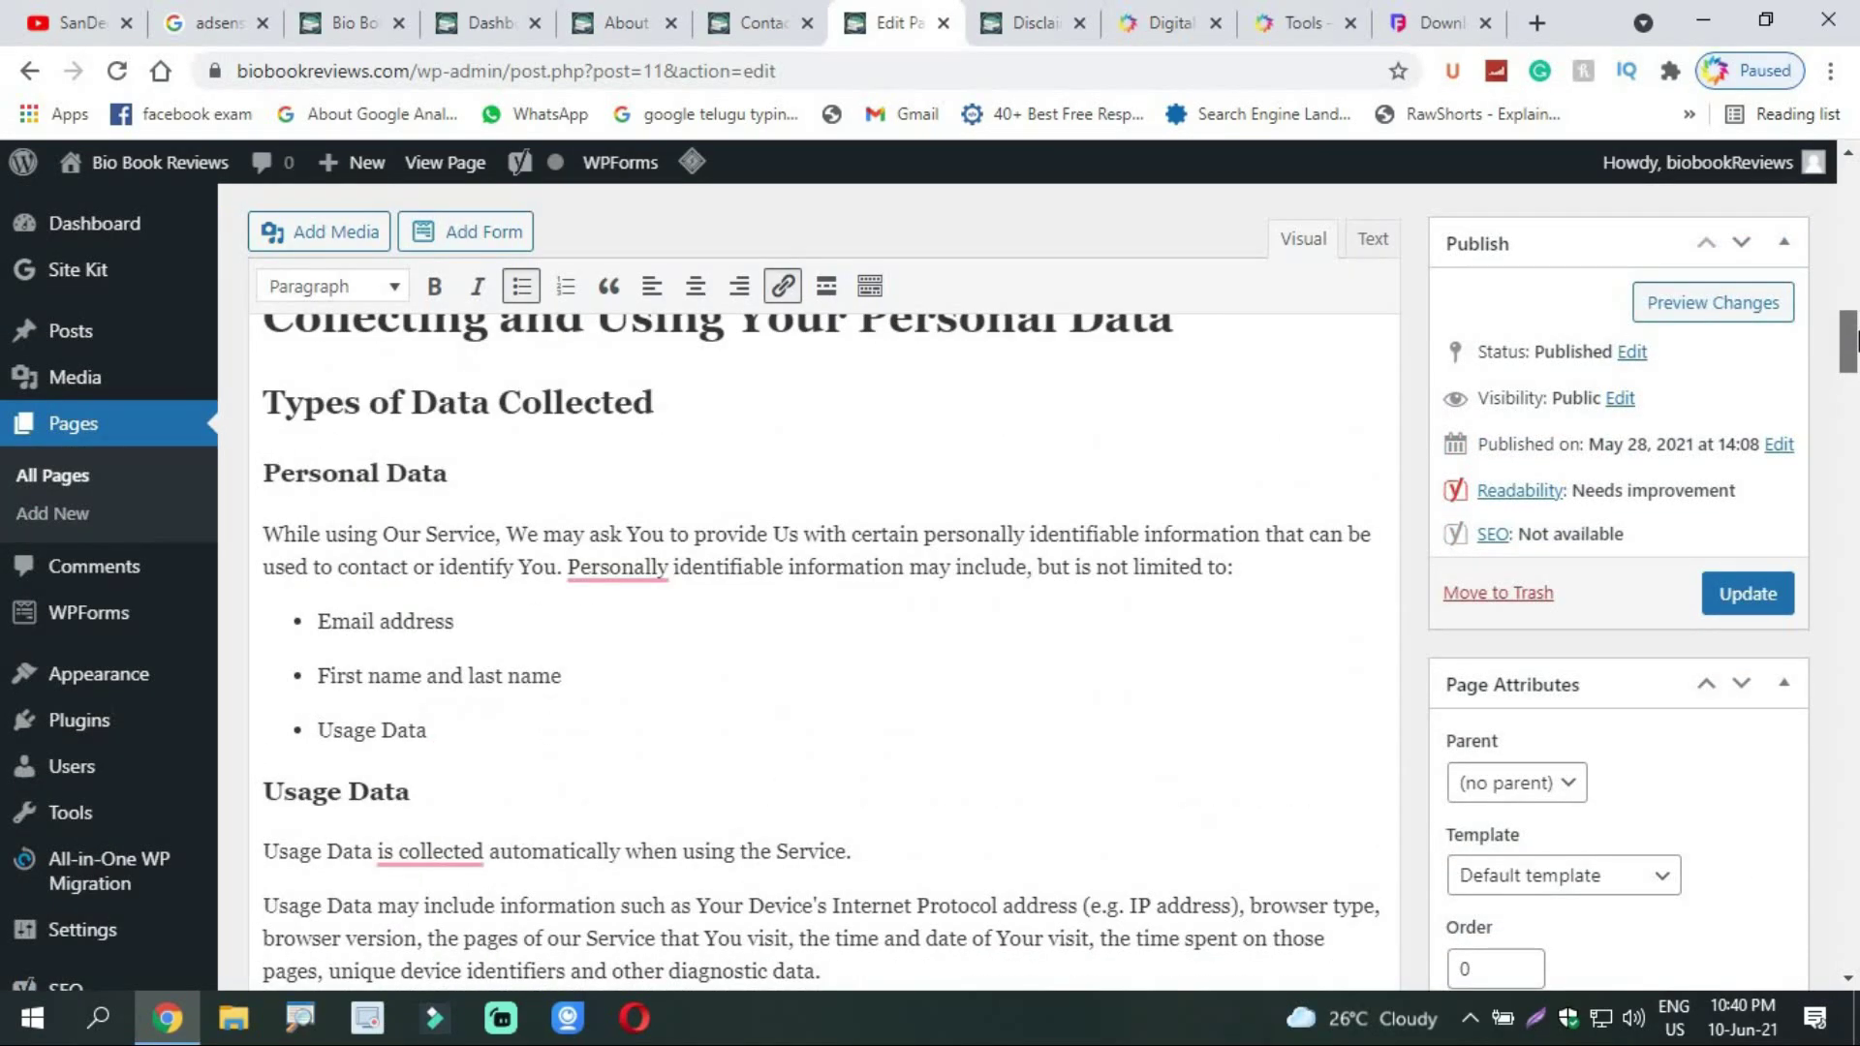
Step: Update the Privacy Policy page and scroll through the published policy live
left_click(1751, 605)
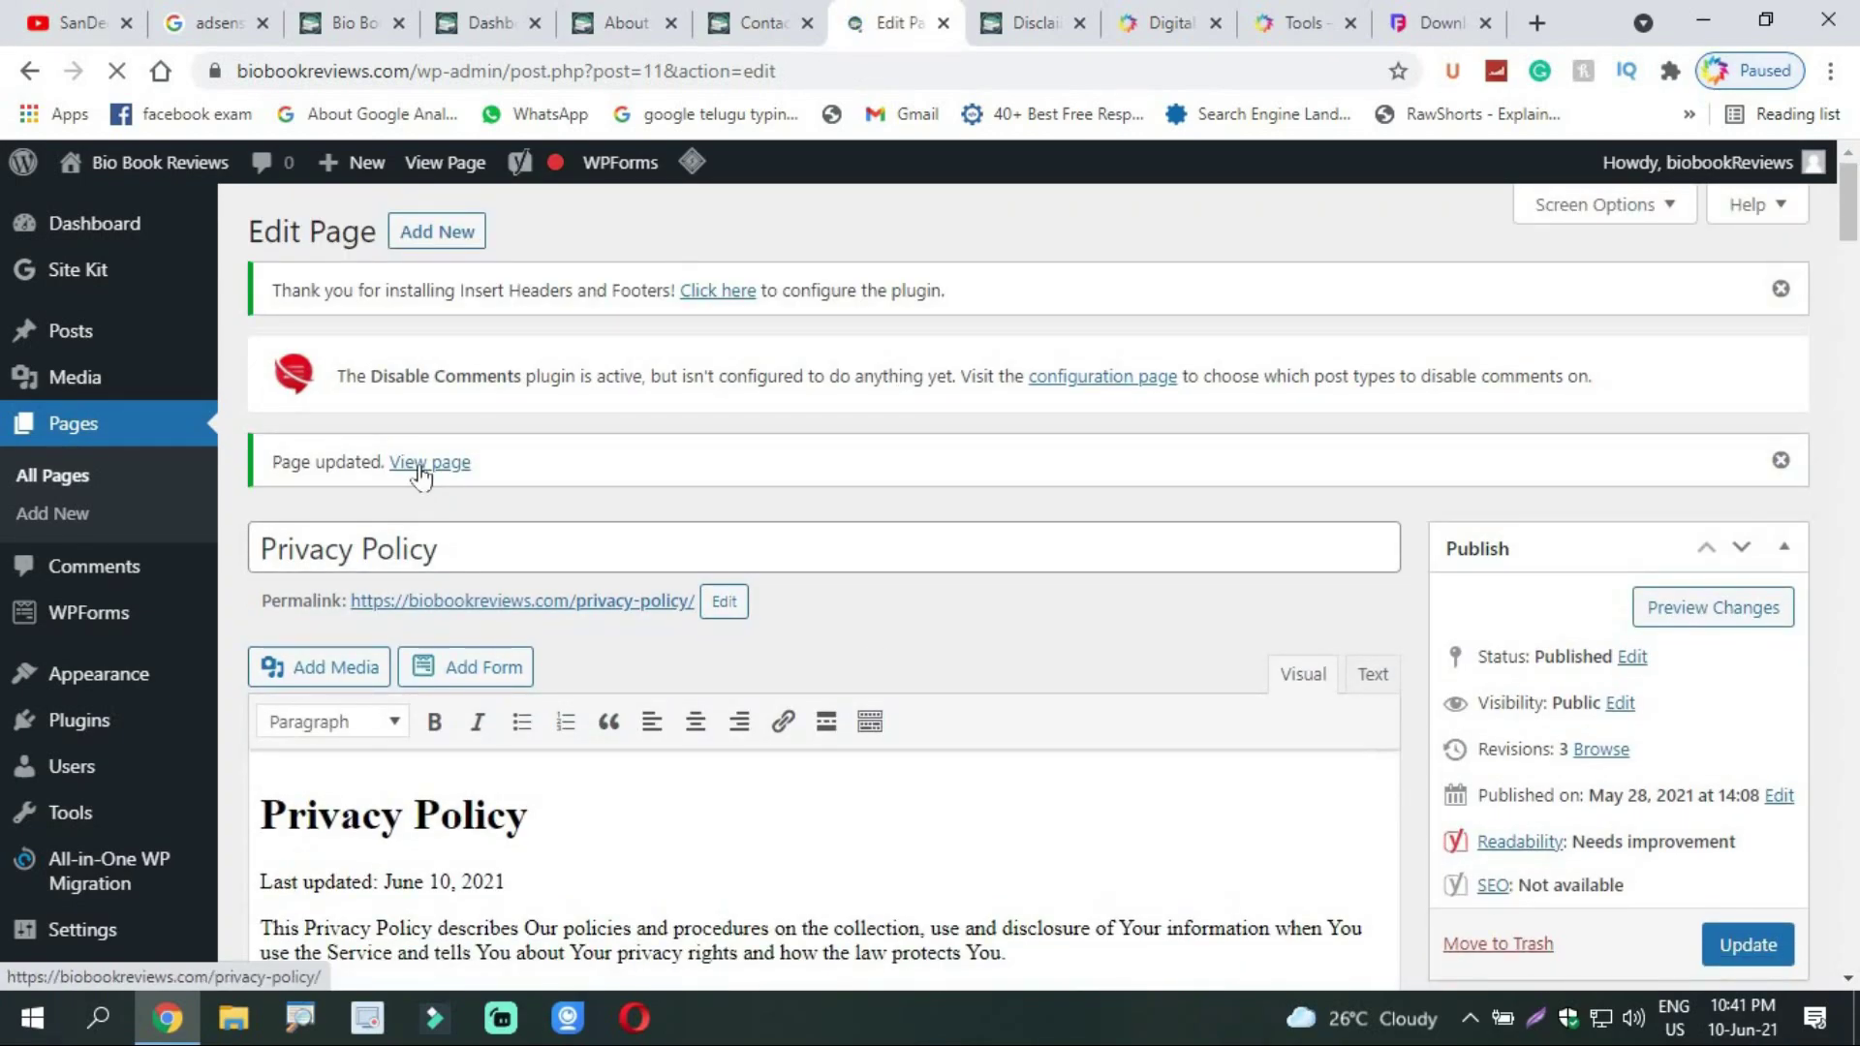
left_click(420, 465)
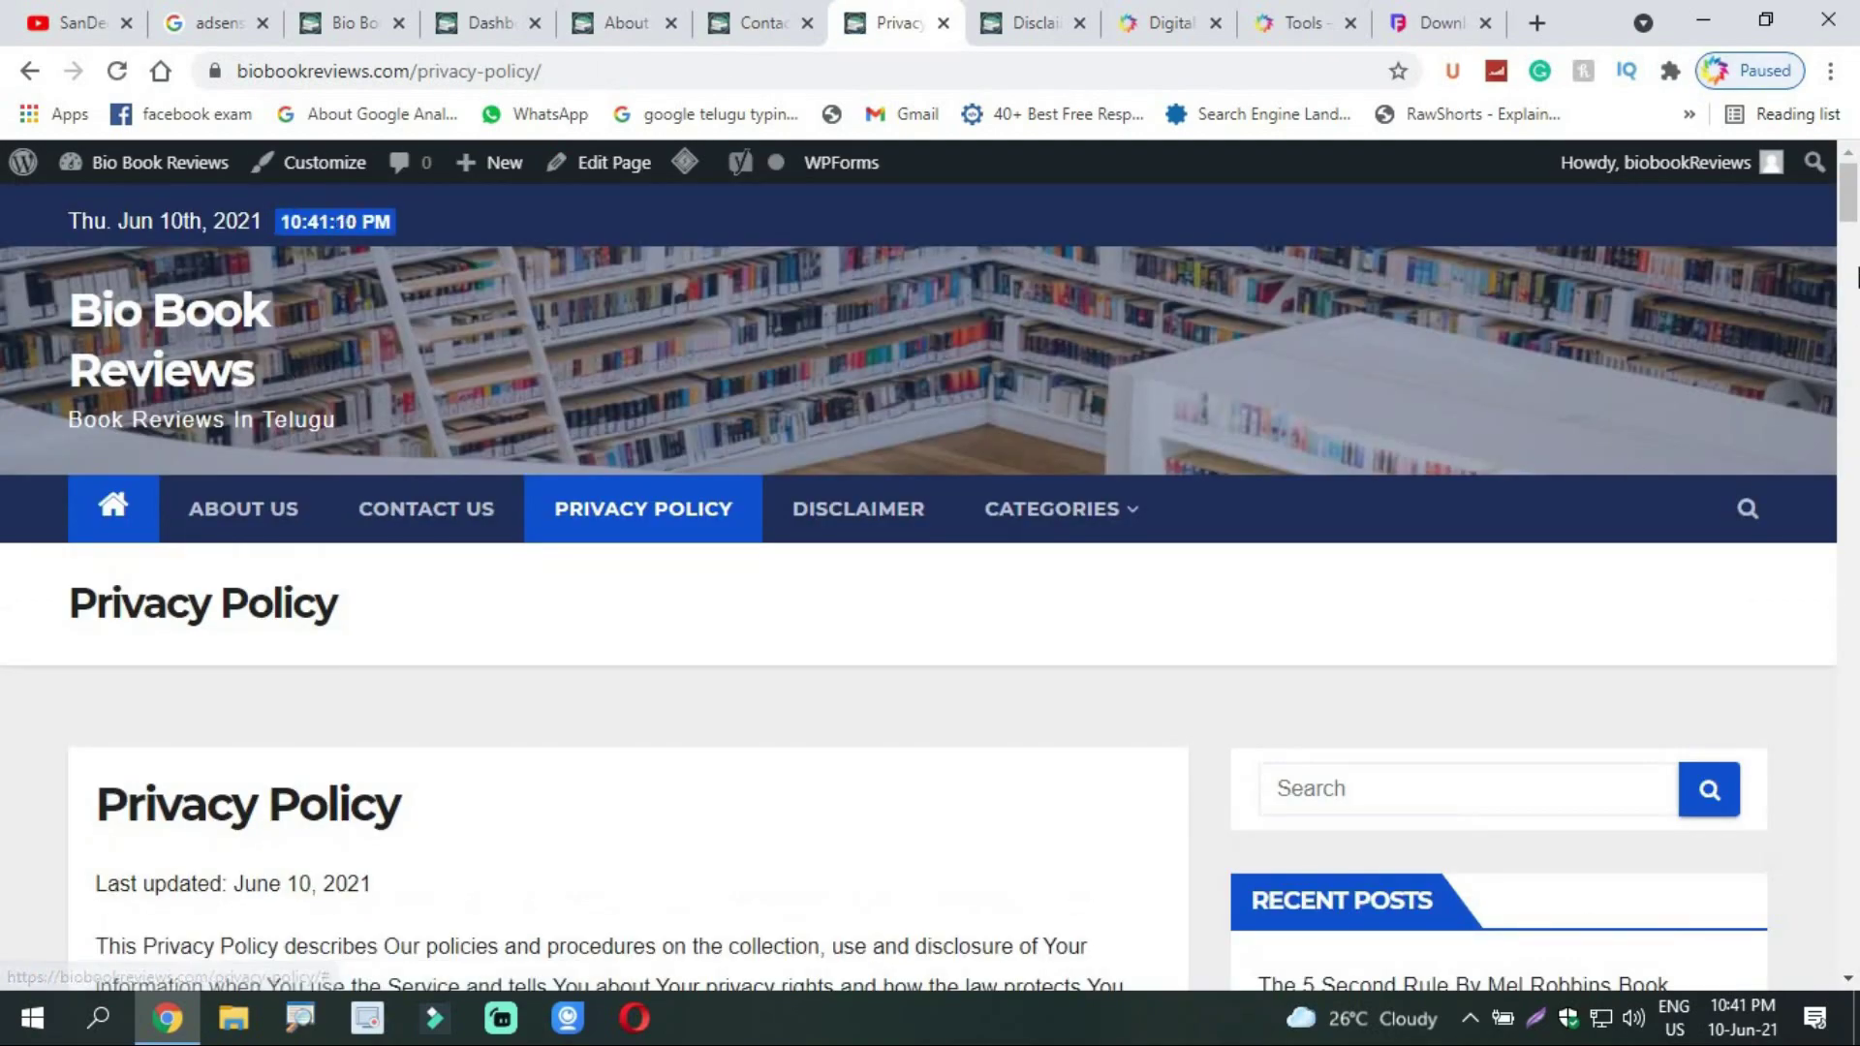
left_click_drag(1855, 209, 1182, 271)
Step: Reload the still-empty Disclaimer page, then bring up the Digital Khammam tools page
left_click(1022, 21)
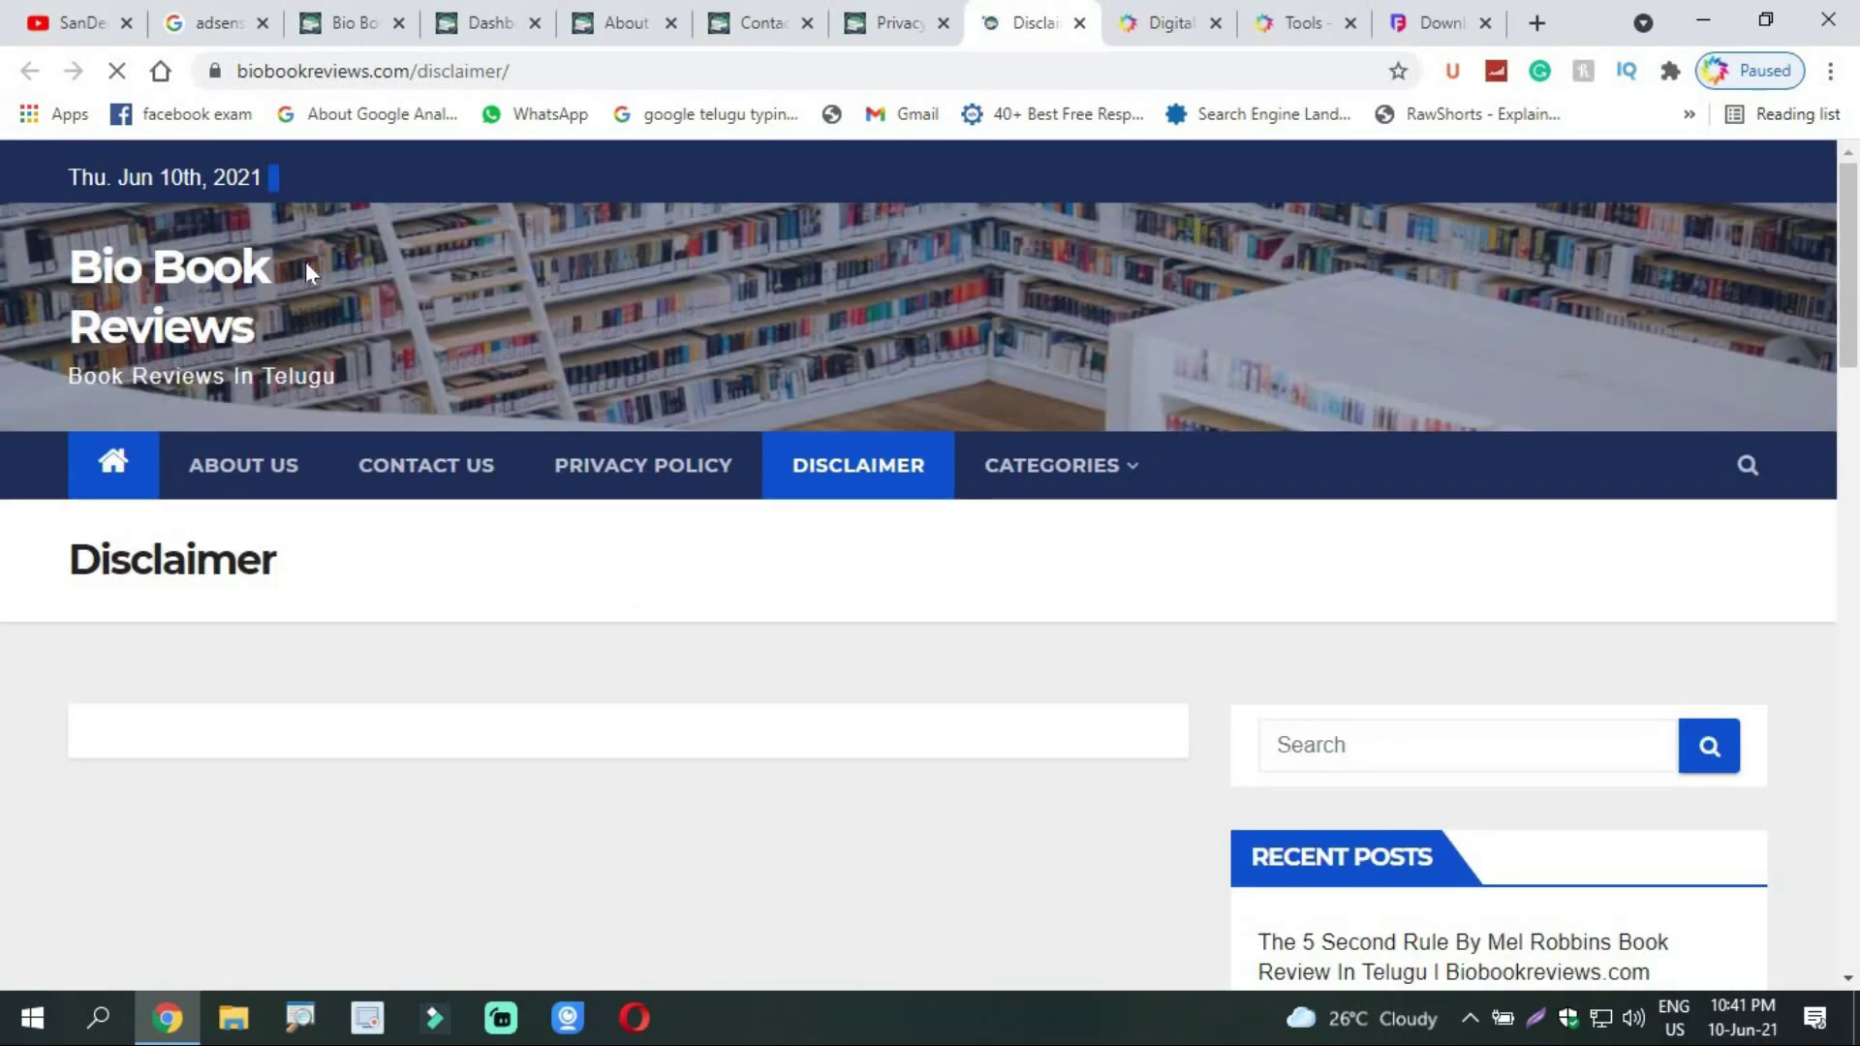
scroll(1813, 567, "down", 5)
scroll(1162, 484, "up", 5)
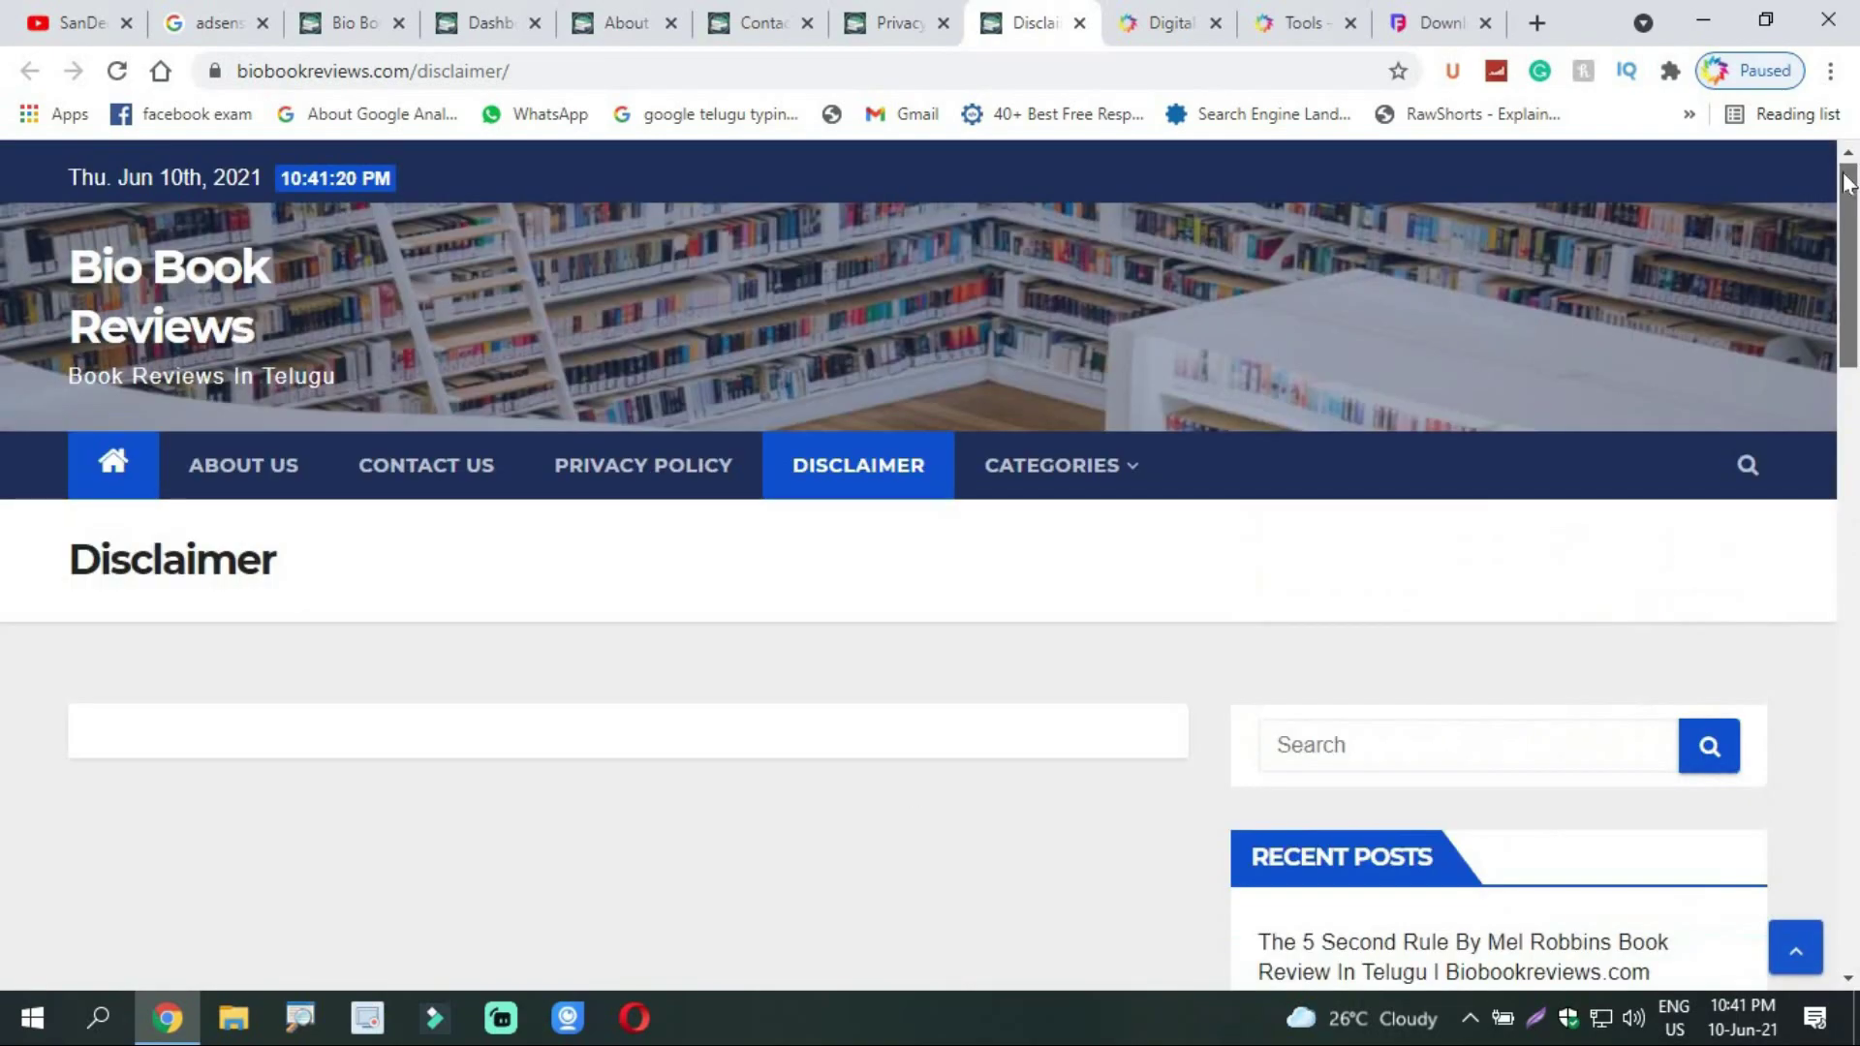
left_click(117, 70)
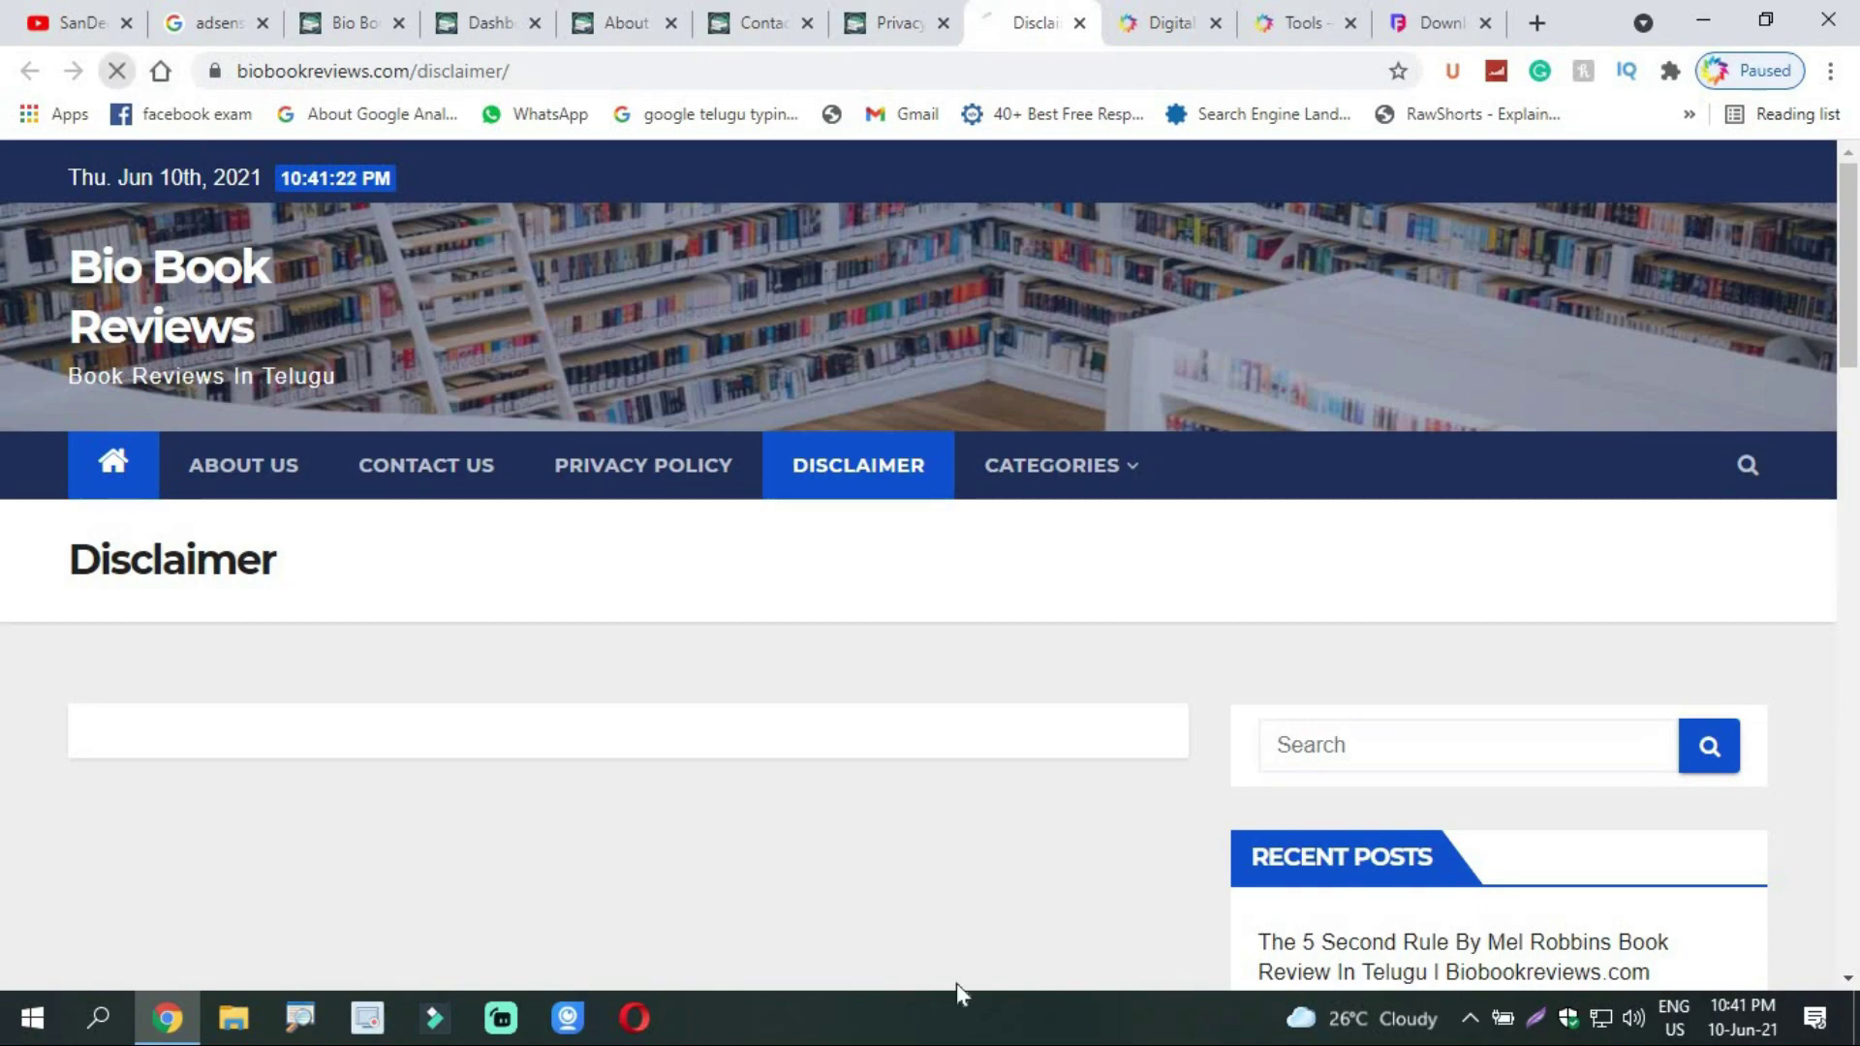
left_click(1257, 21)
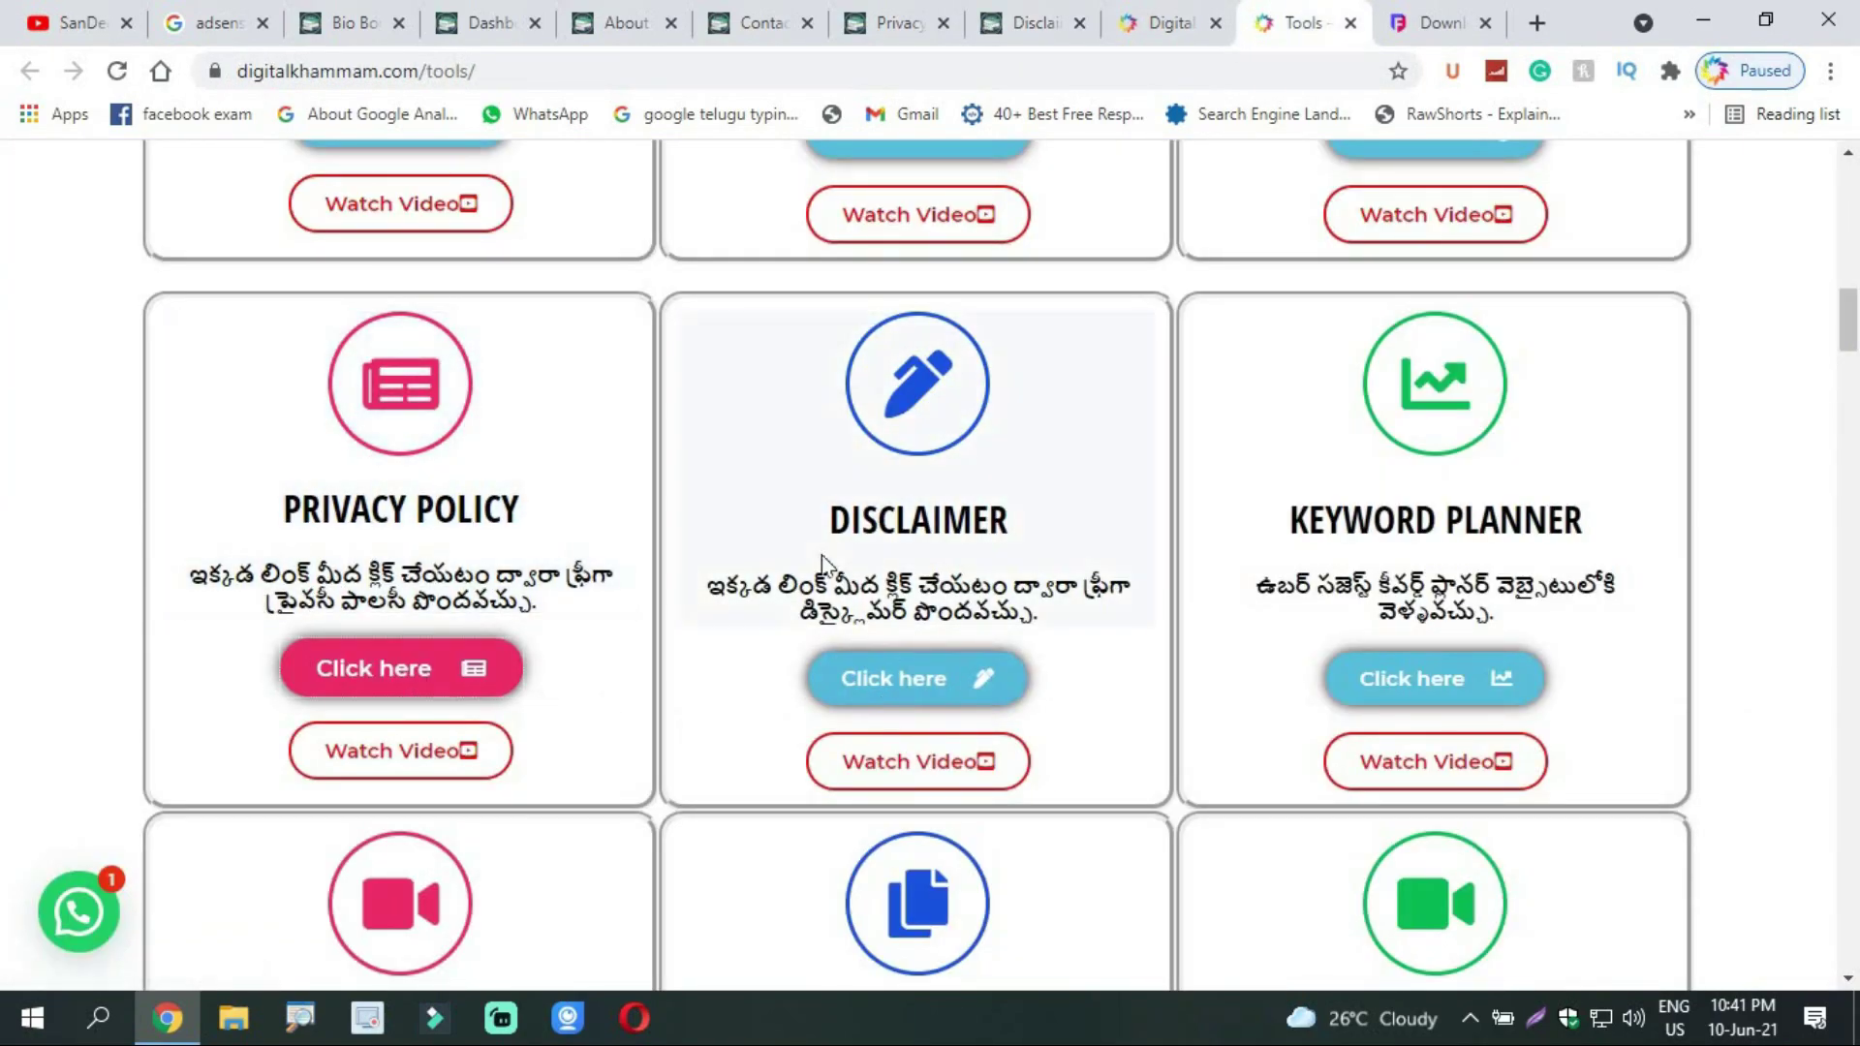
Step: Open PriorityDigital's free disclaimer generator and close the finished privacy policy download page
left_click(906, 699)
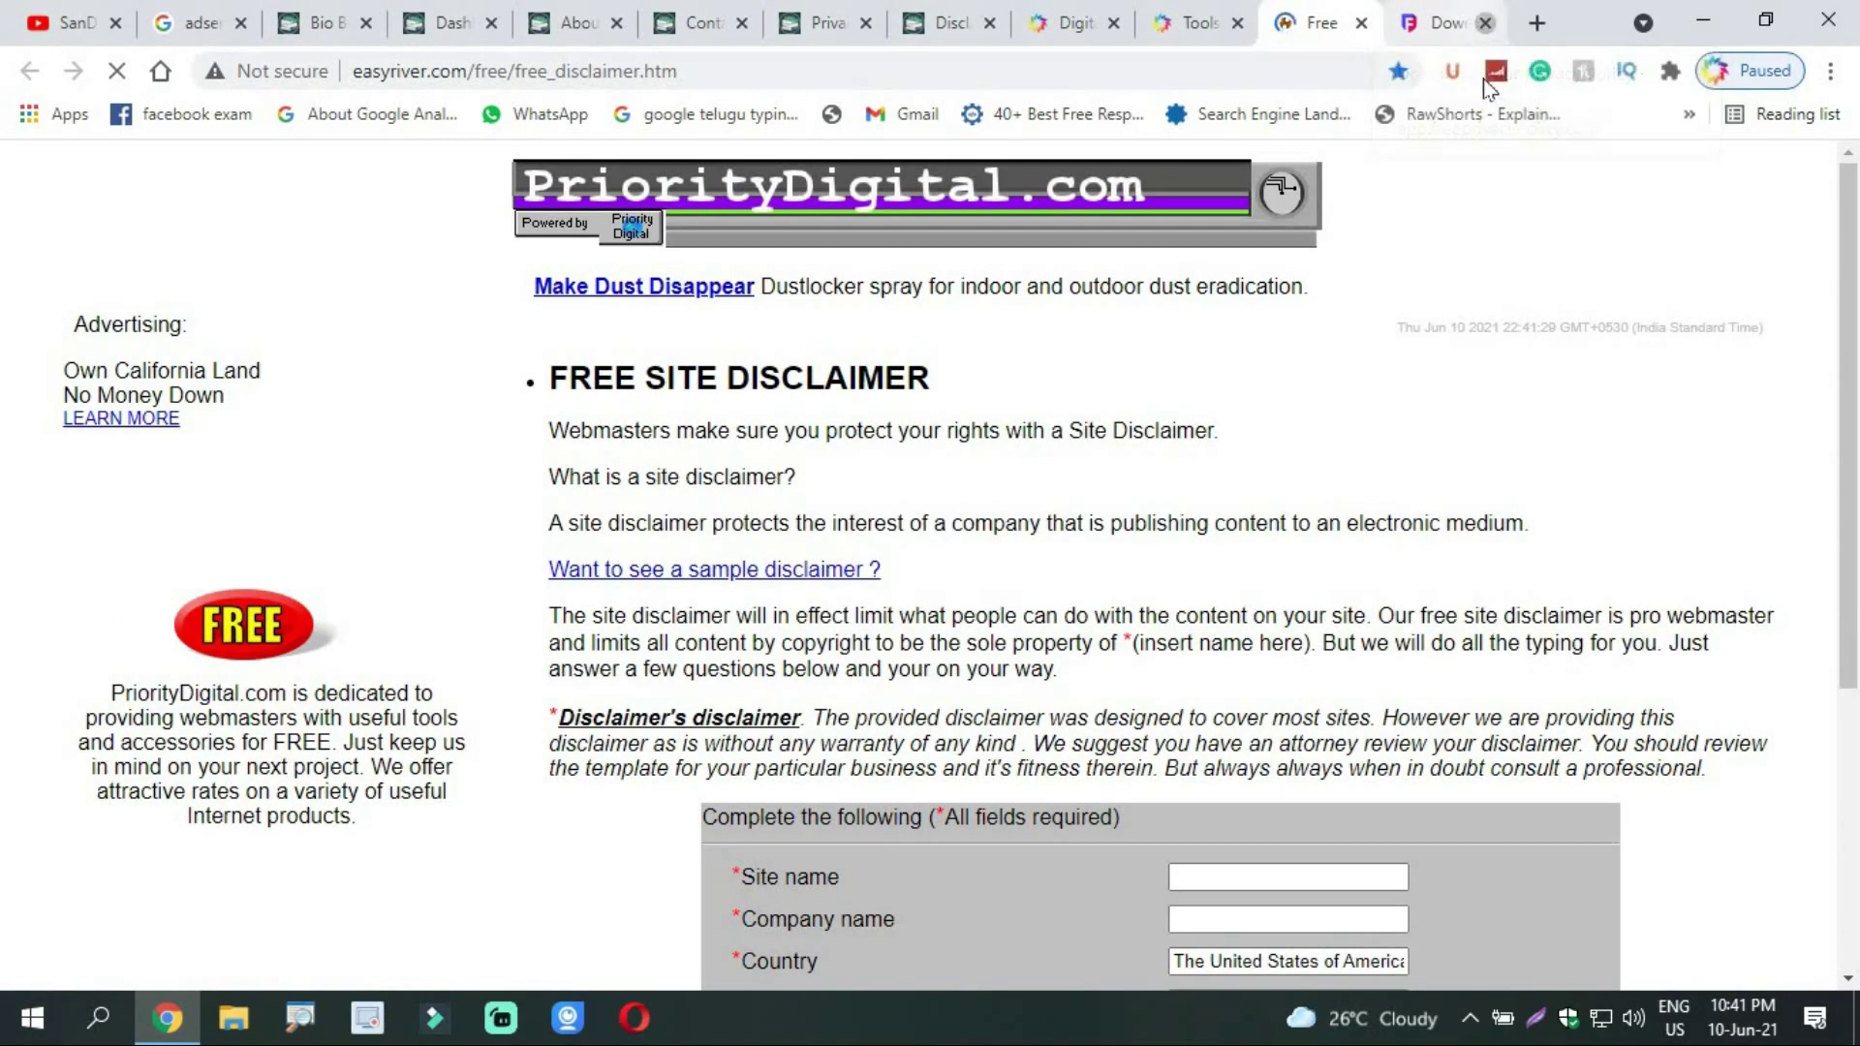
left_click(1486, 22)
scroll(1857, 314, "down", 4)
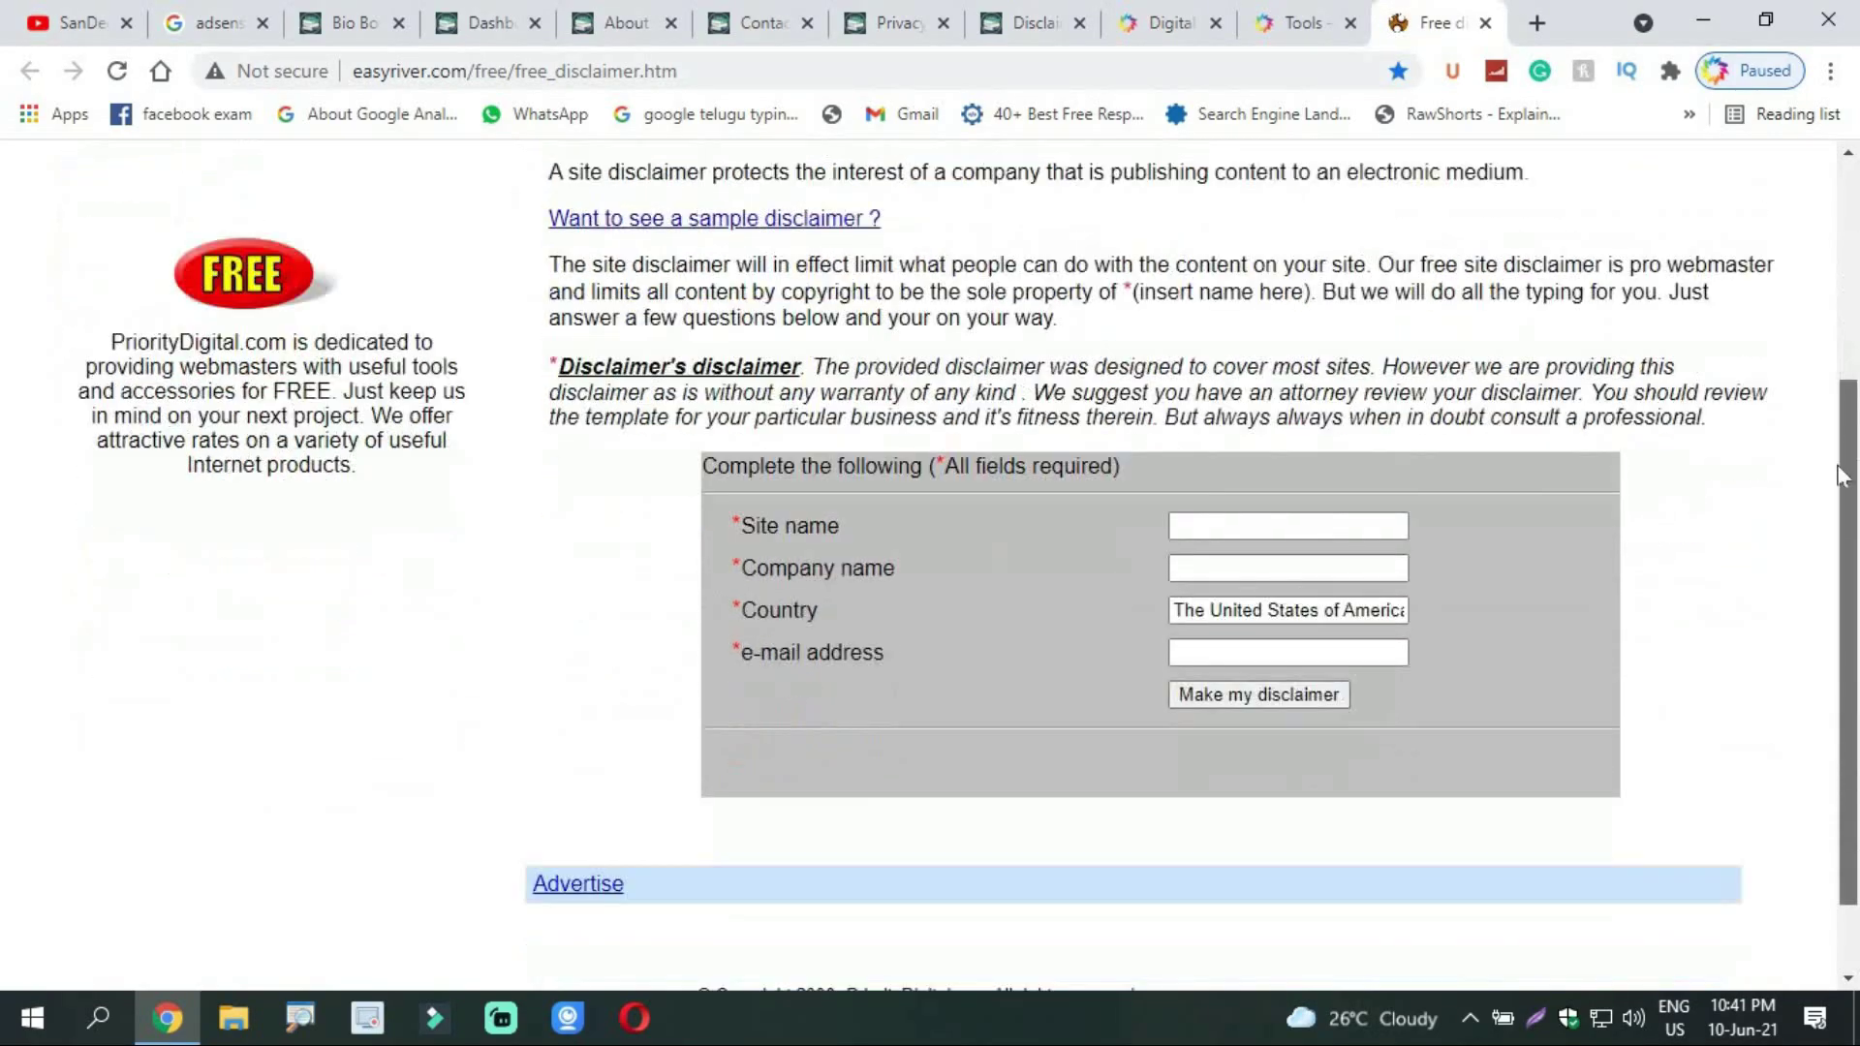
left_click(1320, 506)
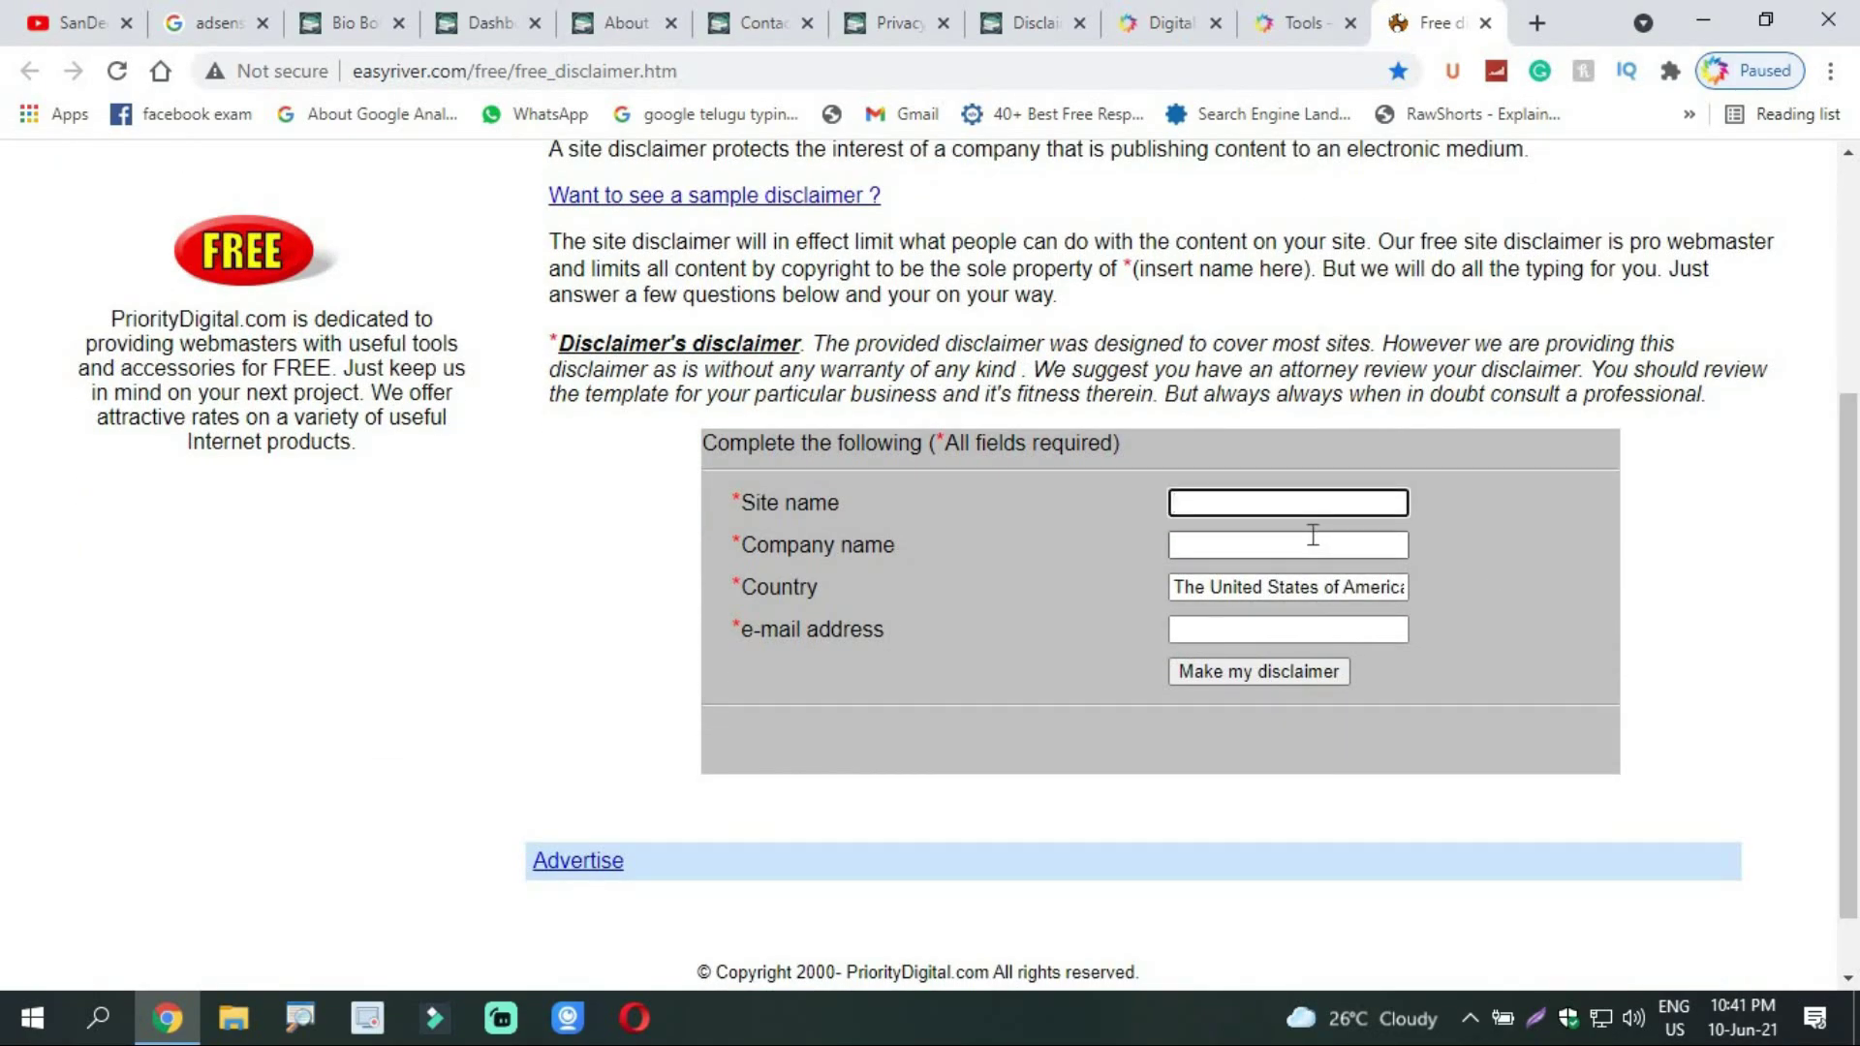
left_click(345, 10)
left_click(370, 70)
right_click(370, 70)
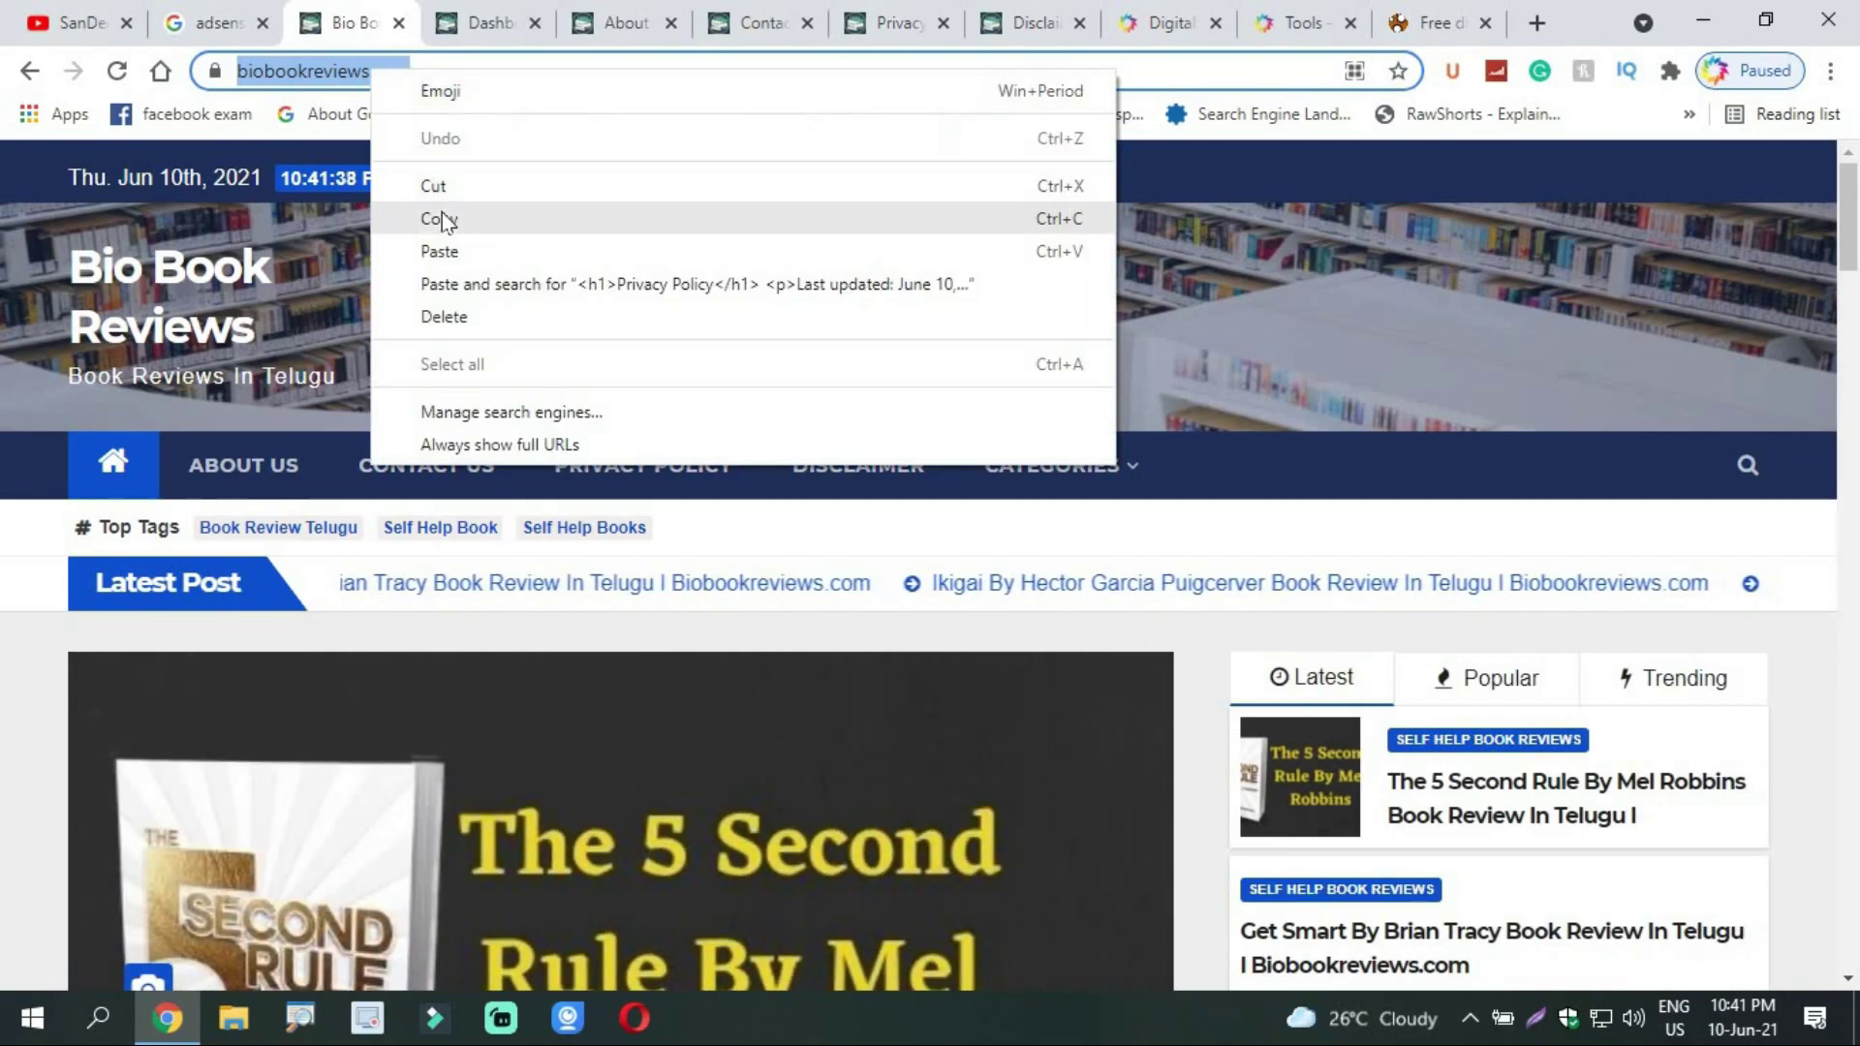
left_click(456, 219)
left_click(1431, 22)
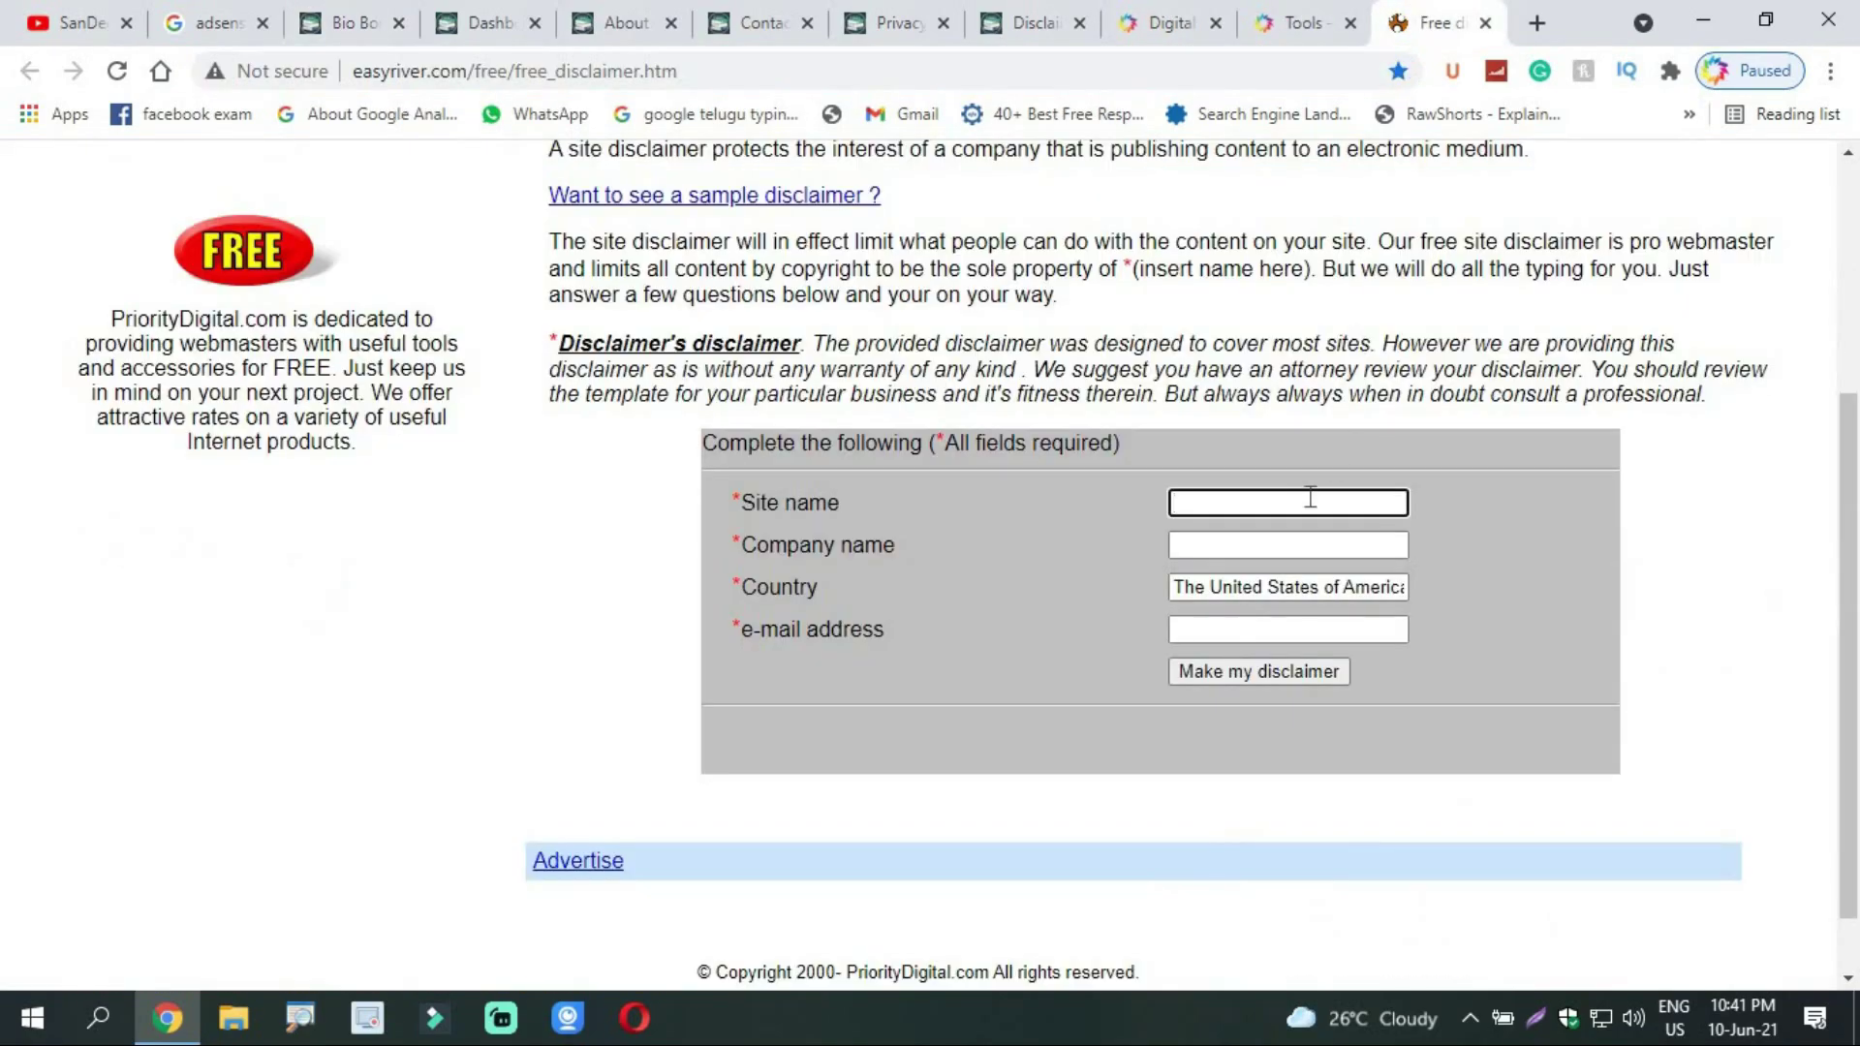
key("ctrl+v")
left_click(1310, 536)
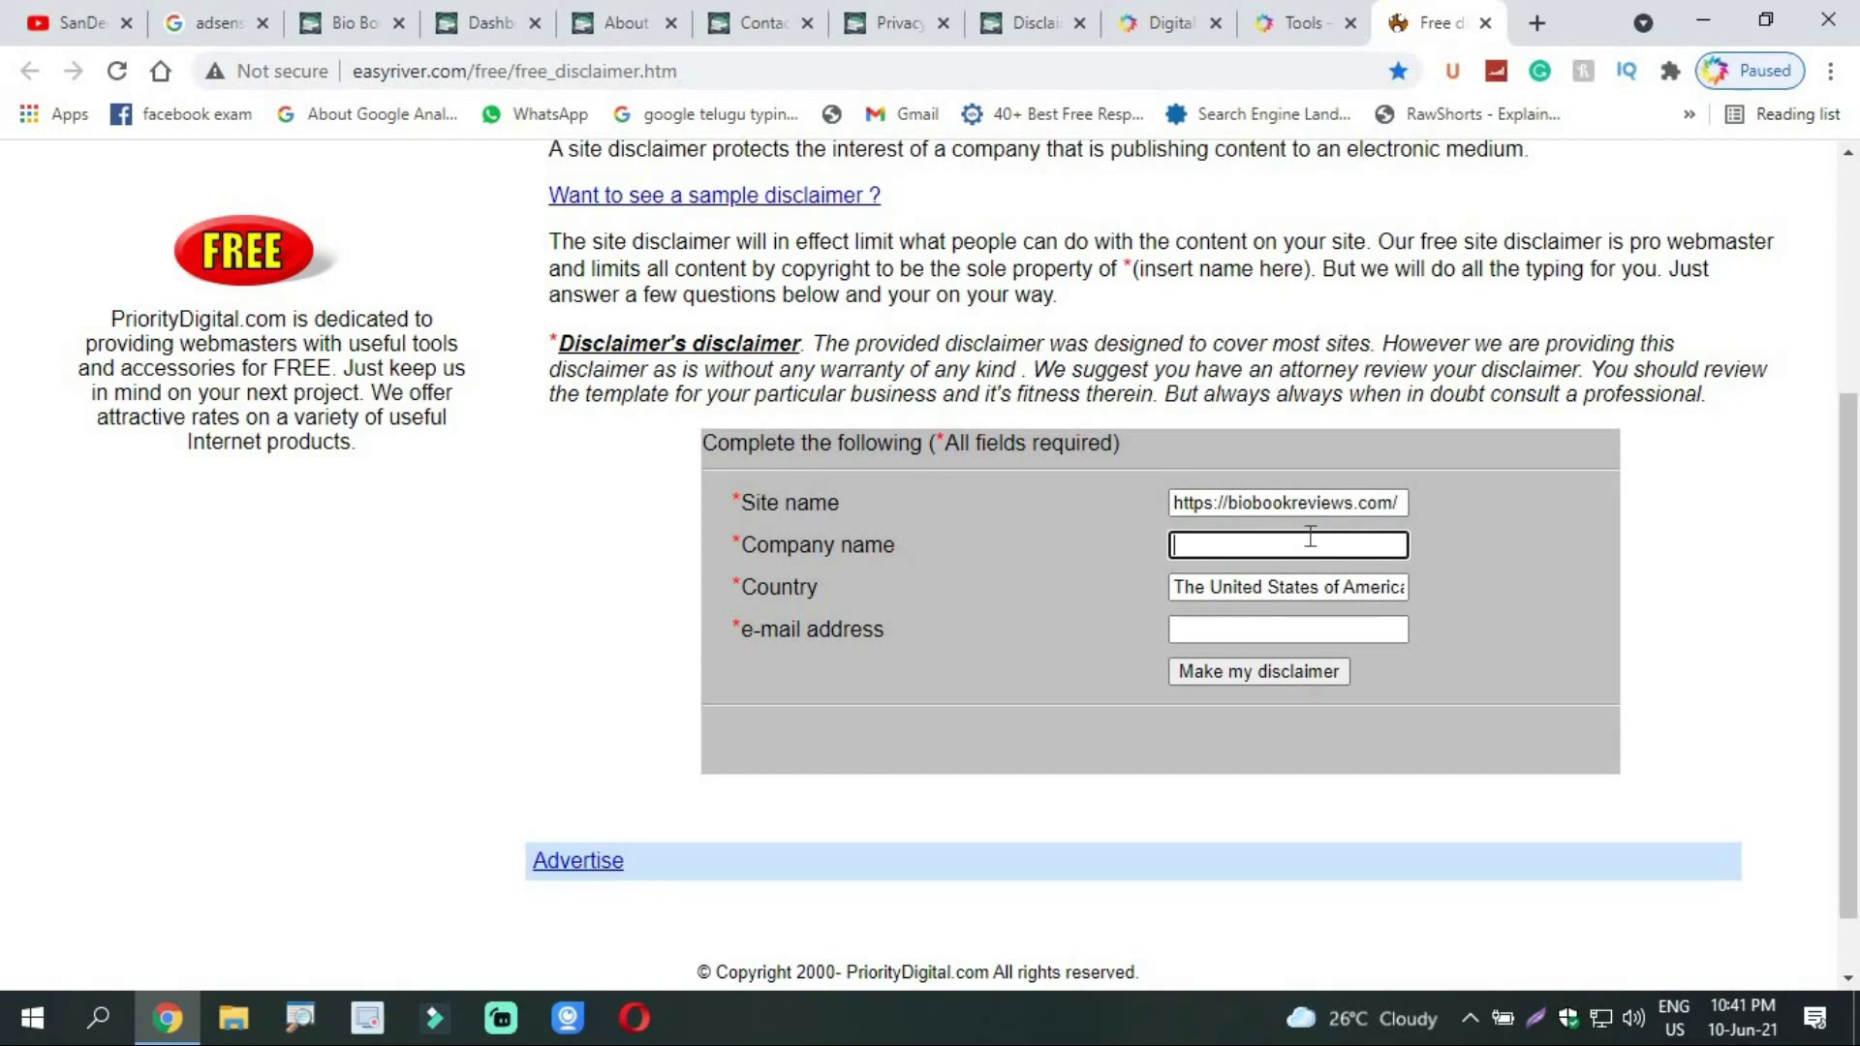
key("ctrl+v")
Step: Trim Company name to biobookreviews, set Country to India, and enter the contact e-mail
left_click(1230, 545)
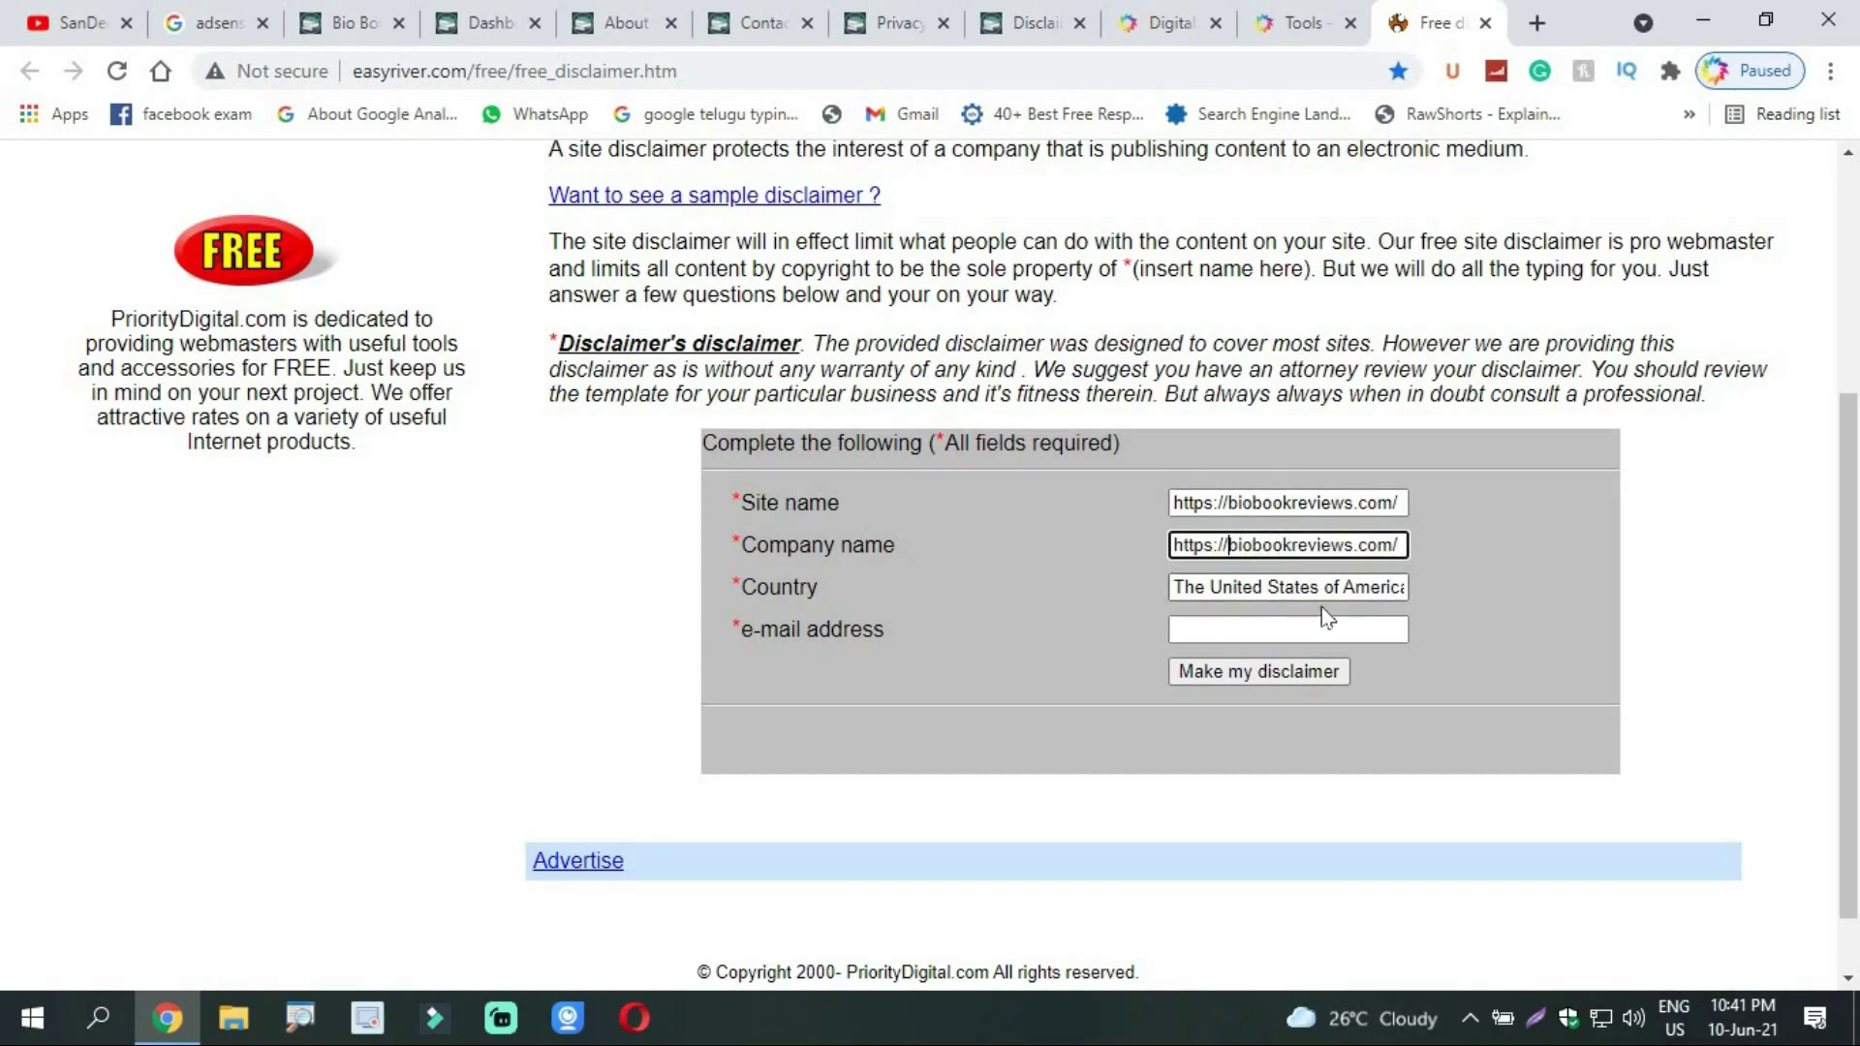
key("BackSpace")
key("BackSpace")
key("BackSpace")
key("BackSpace")
key("BackSpace")
key("BackSpace")
key("BackSpace")
key("BackSpace")
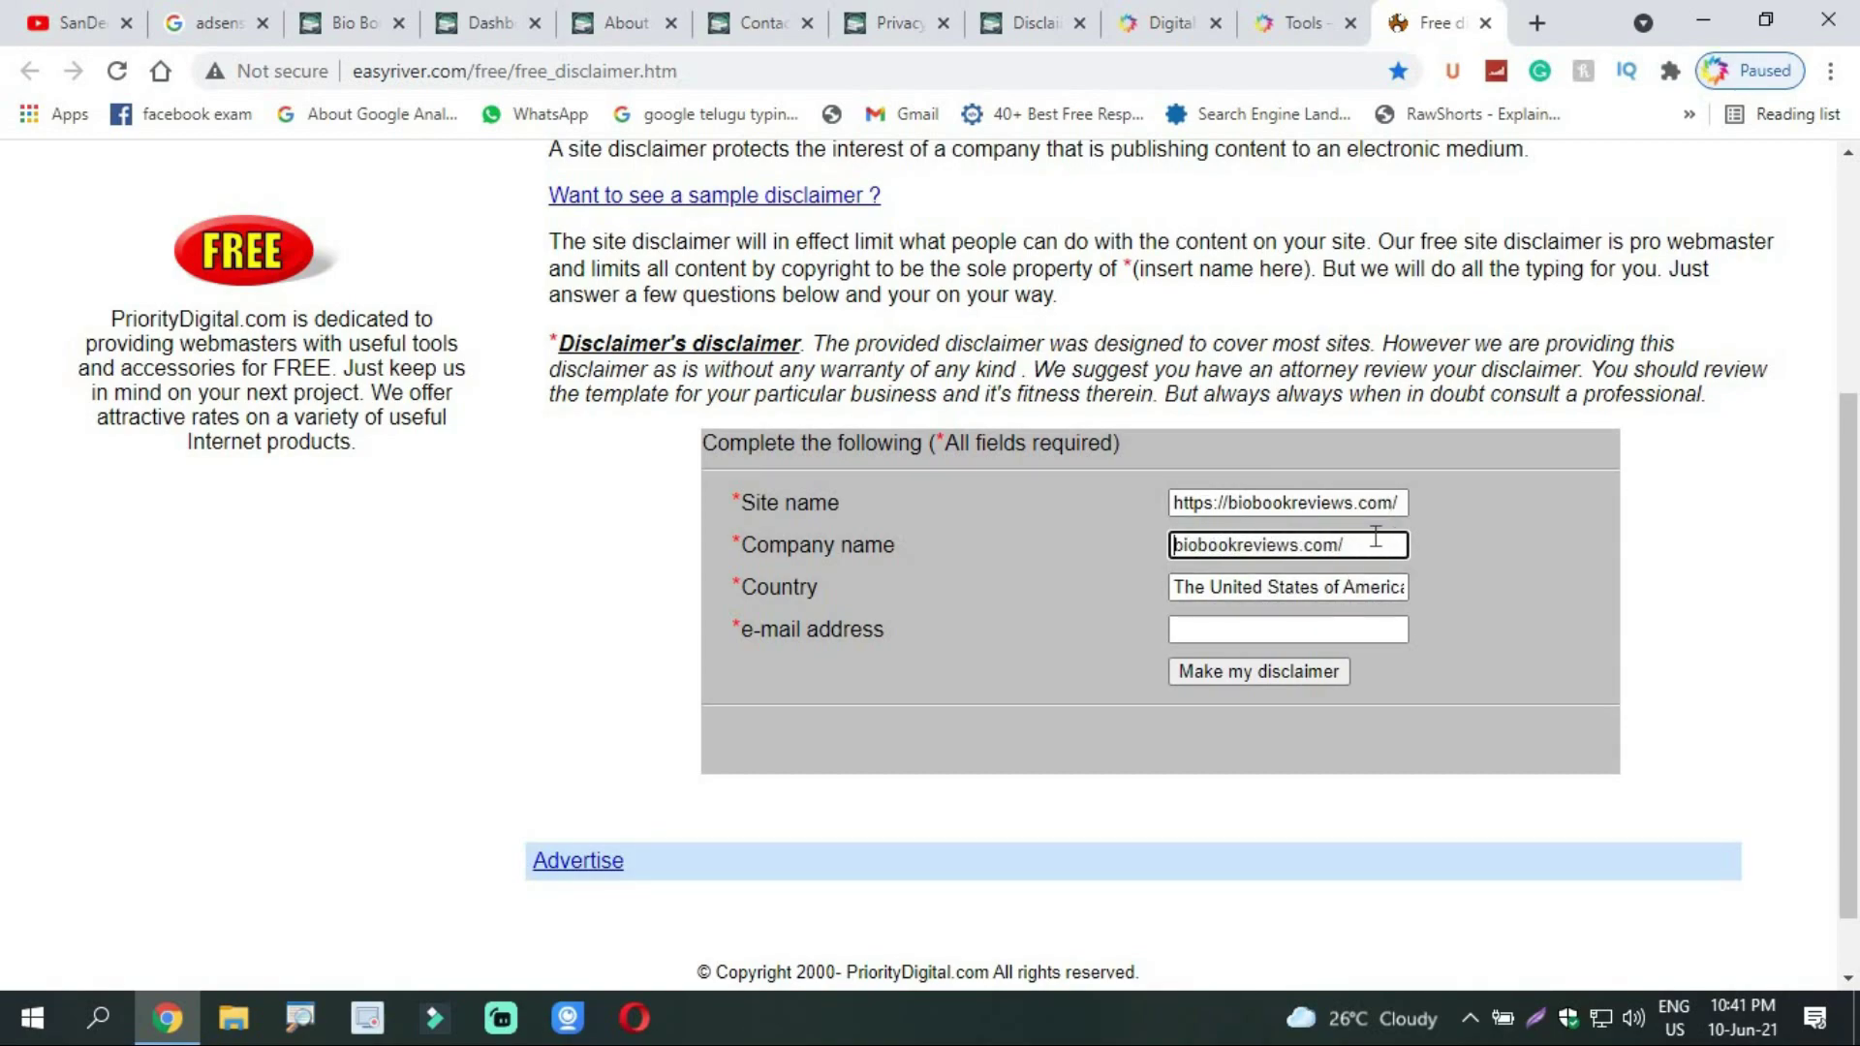
key("BackSpace")
key("BackSpace")
key("BackSpace")
key("BackSpace")
left_click(1371, 588)
key("ctrl+a")
type("Insdi")
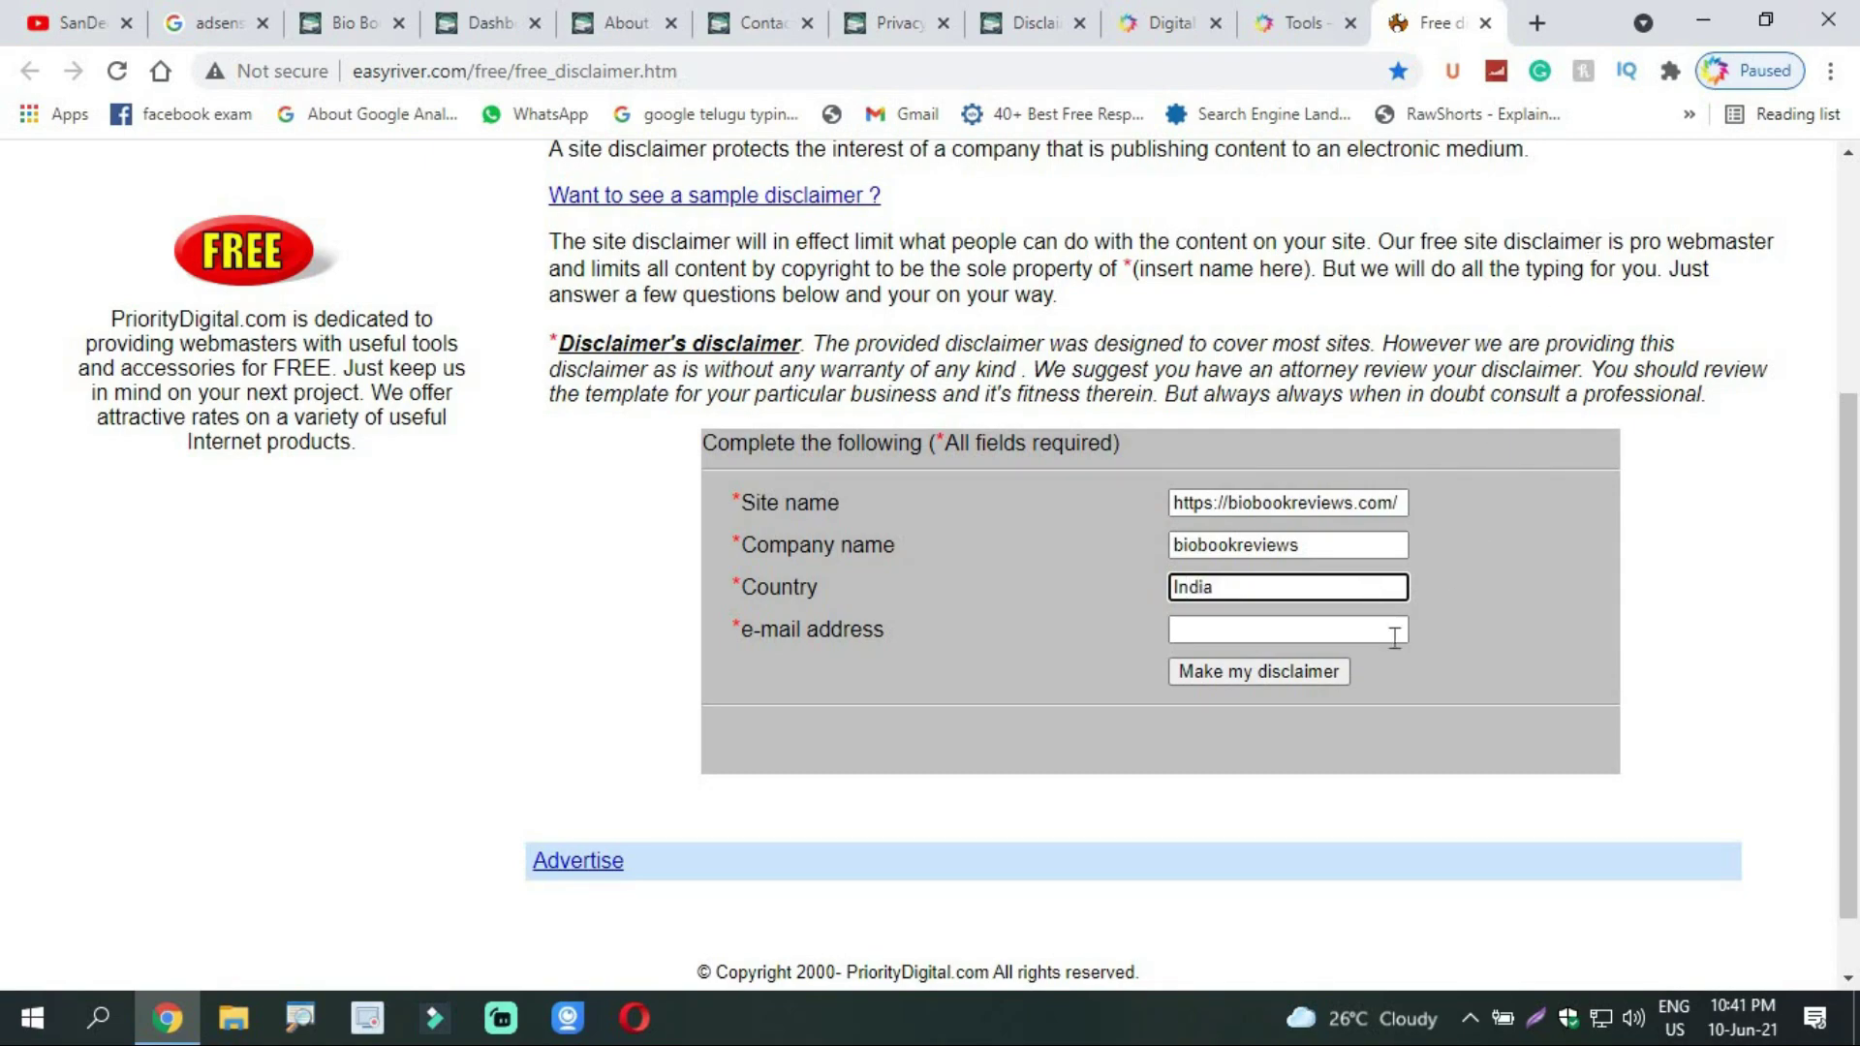
left_click(1373, 634)
key("ctrl+v")
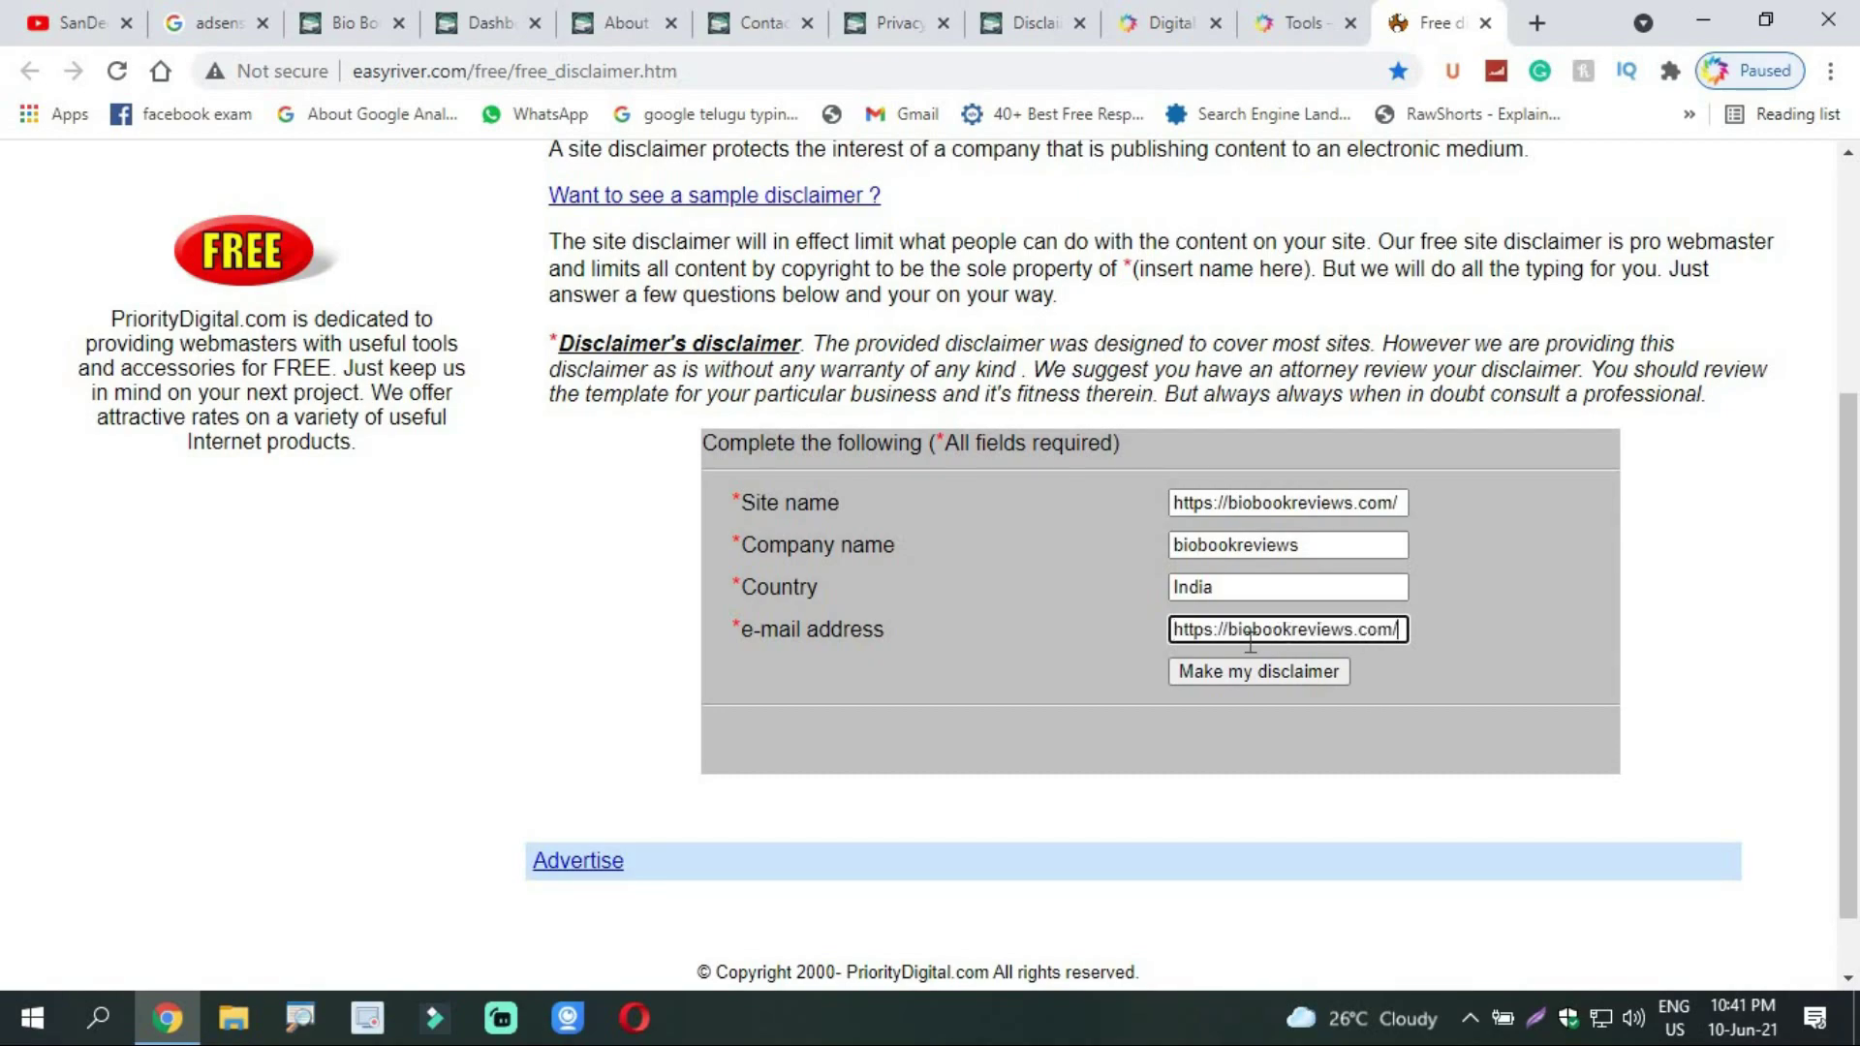
key("BackSpace")
key("BackSpace")
key("BackSpace")
key("BackSpace")
key("BackSpace")
key("BackSpace")
key("BackSpace")
key("BackSpace")
left_click(1367, 629)
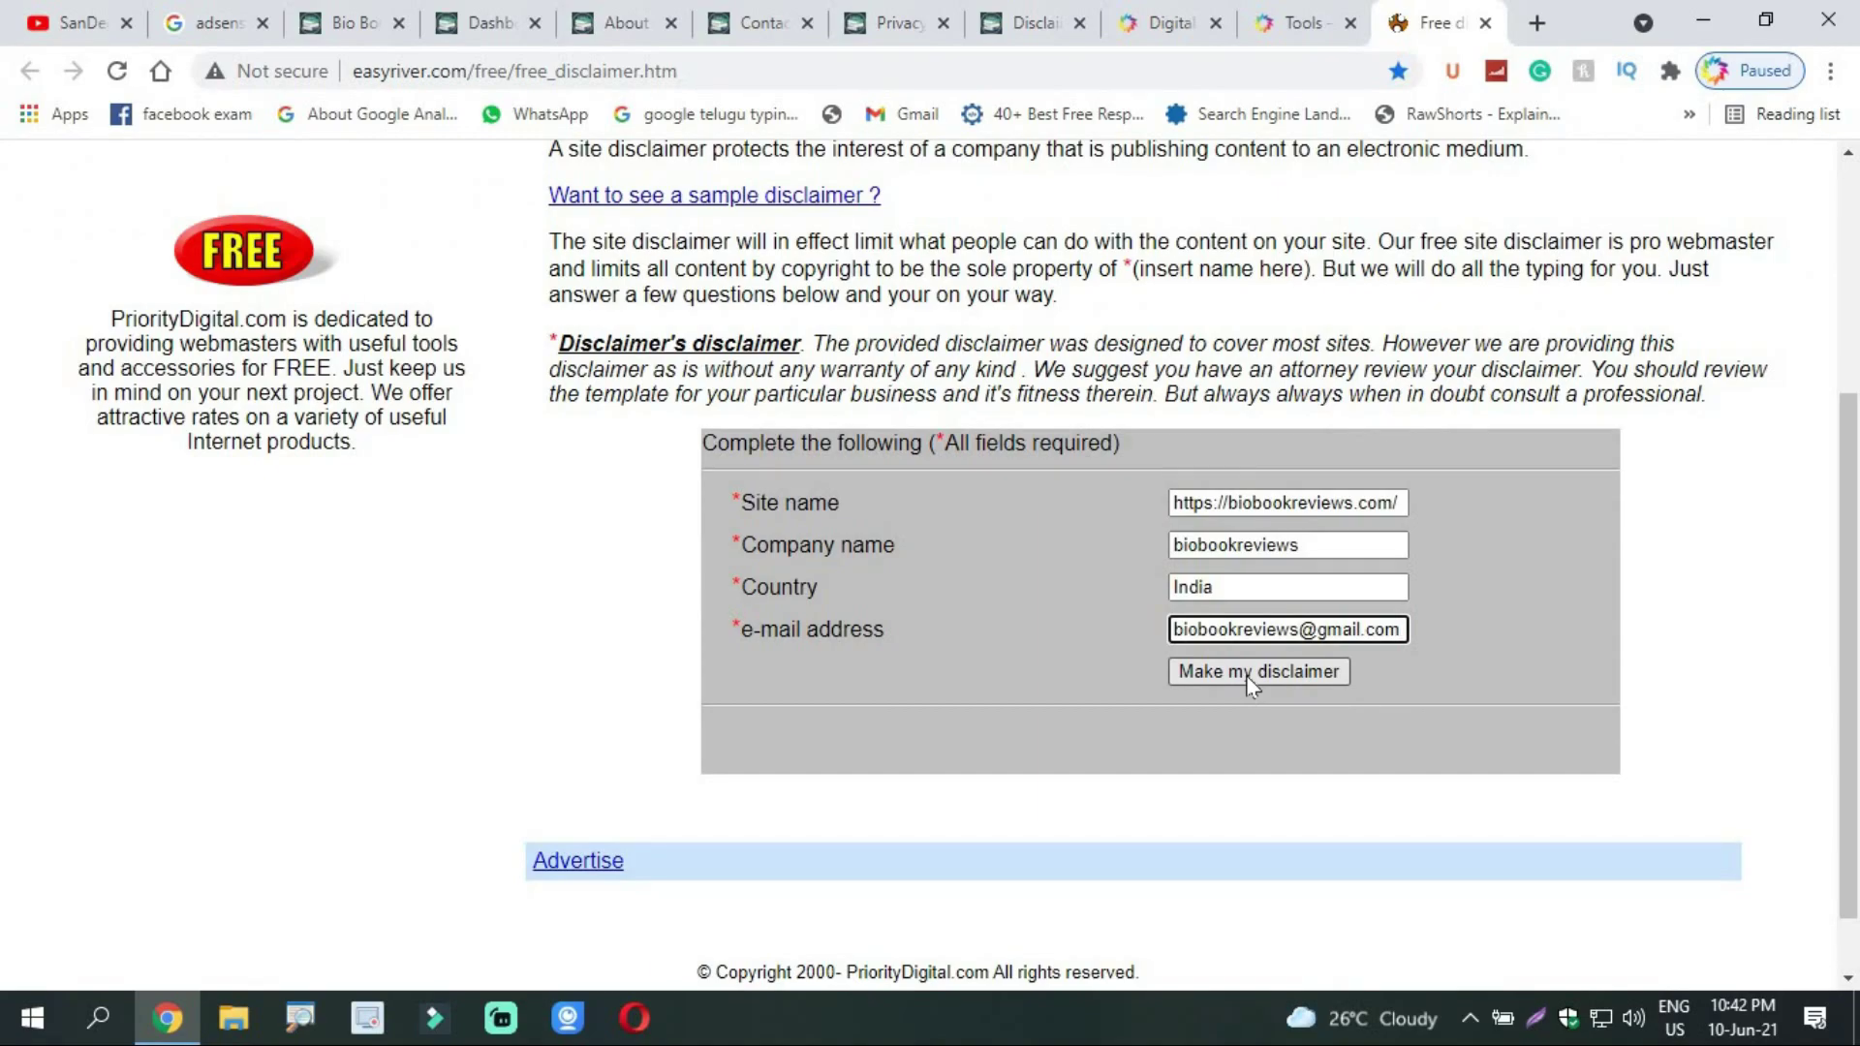
Step: Make the disclaimer from the form, then select and copy the whole Web Site Agreement text
left_click(1246, 674)
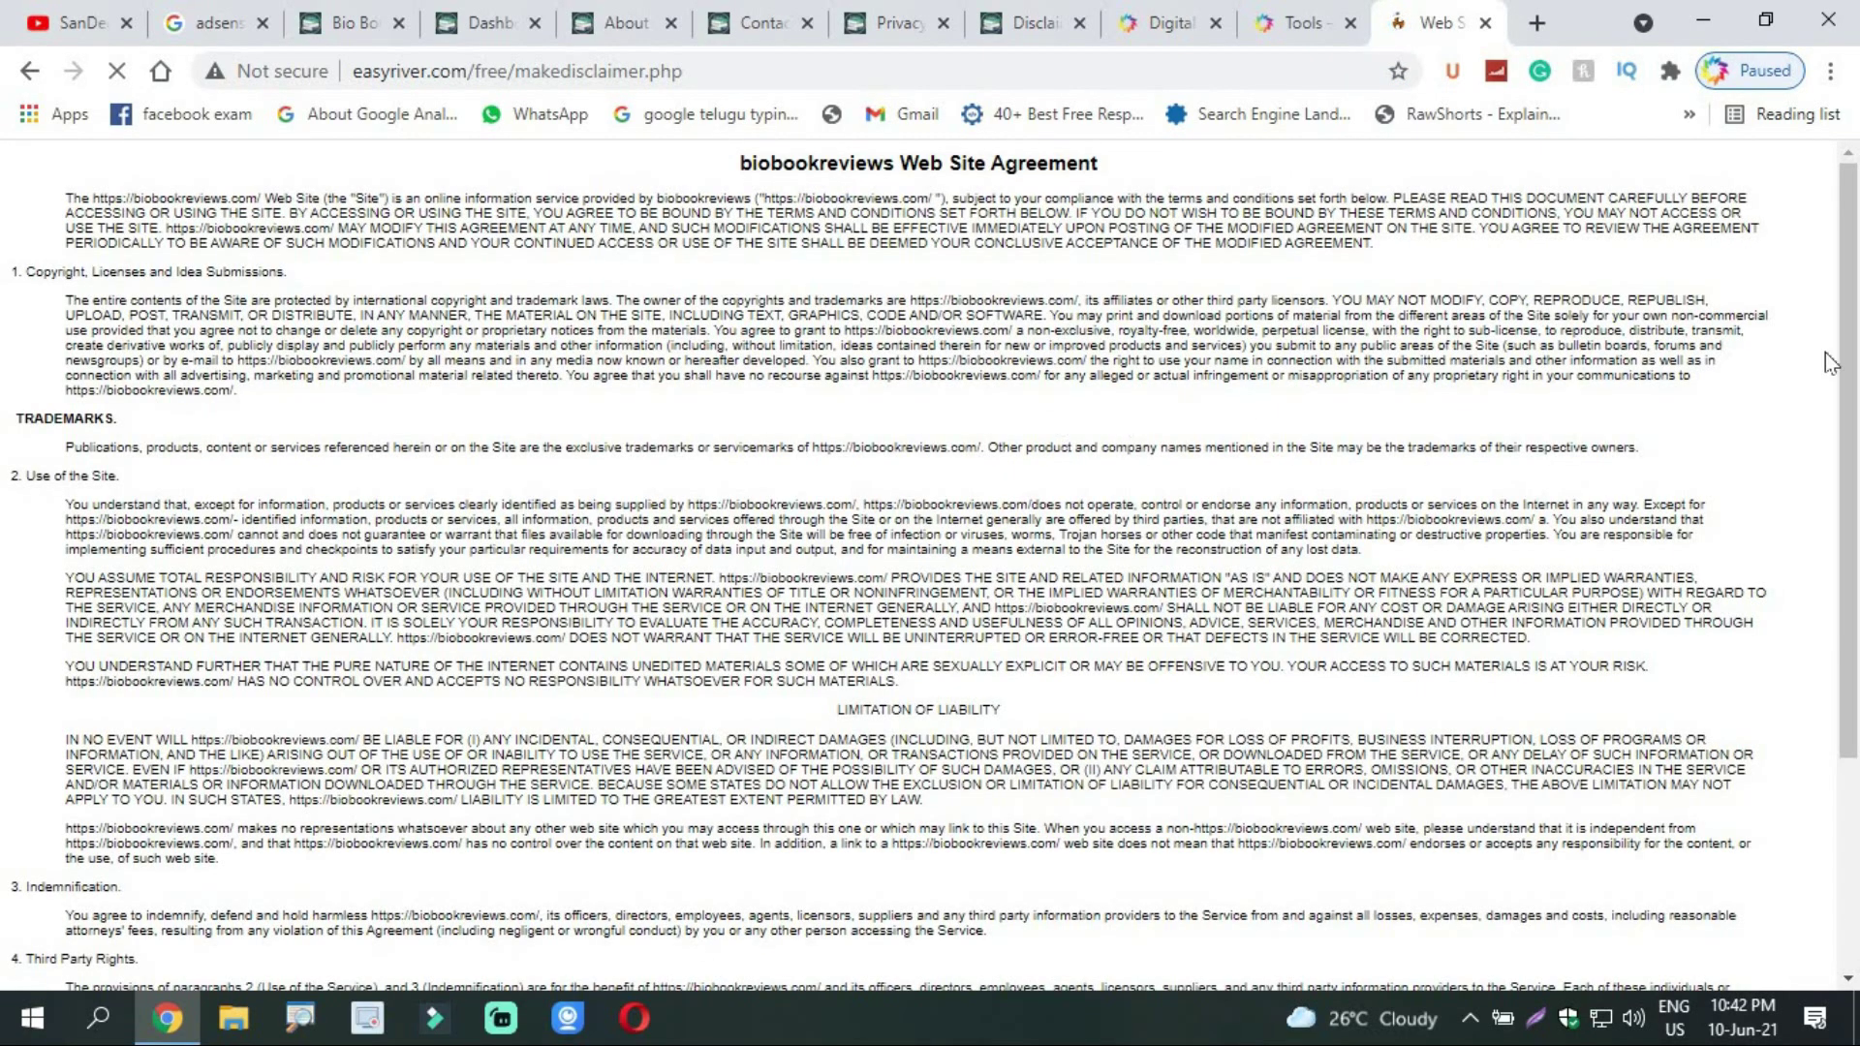
scroll(1829, 363, "down", 3)
scroll(481, 297, "up", 3)
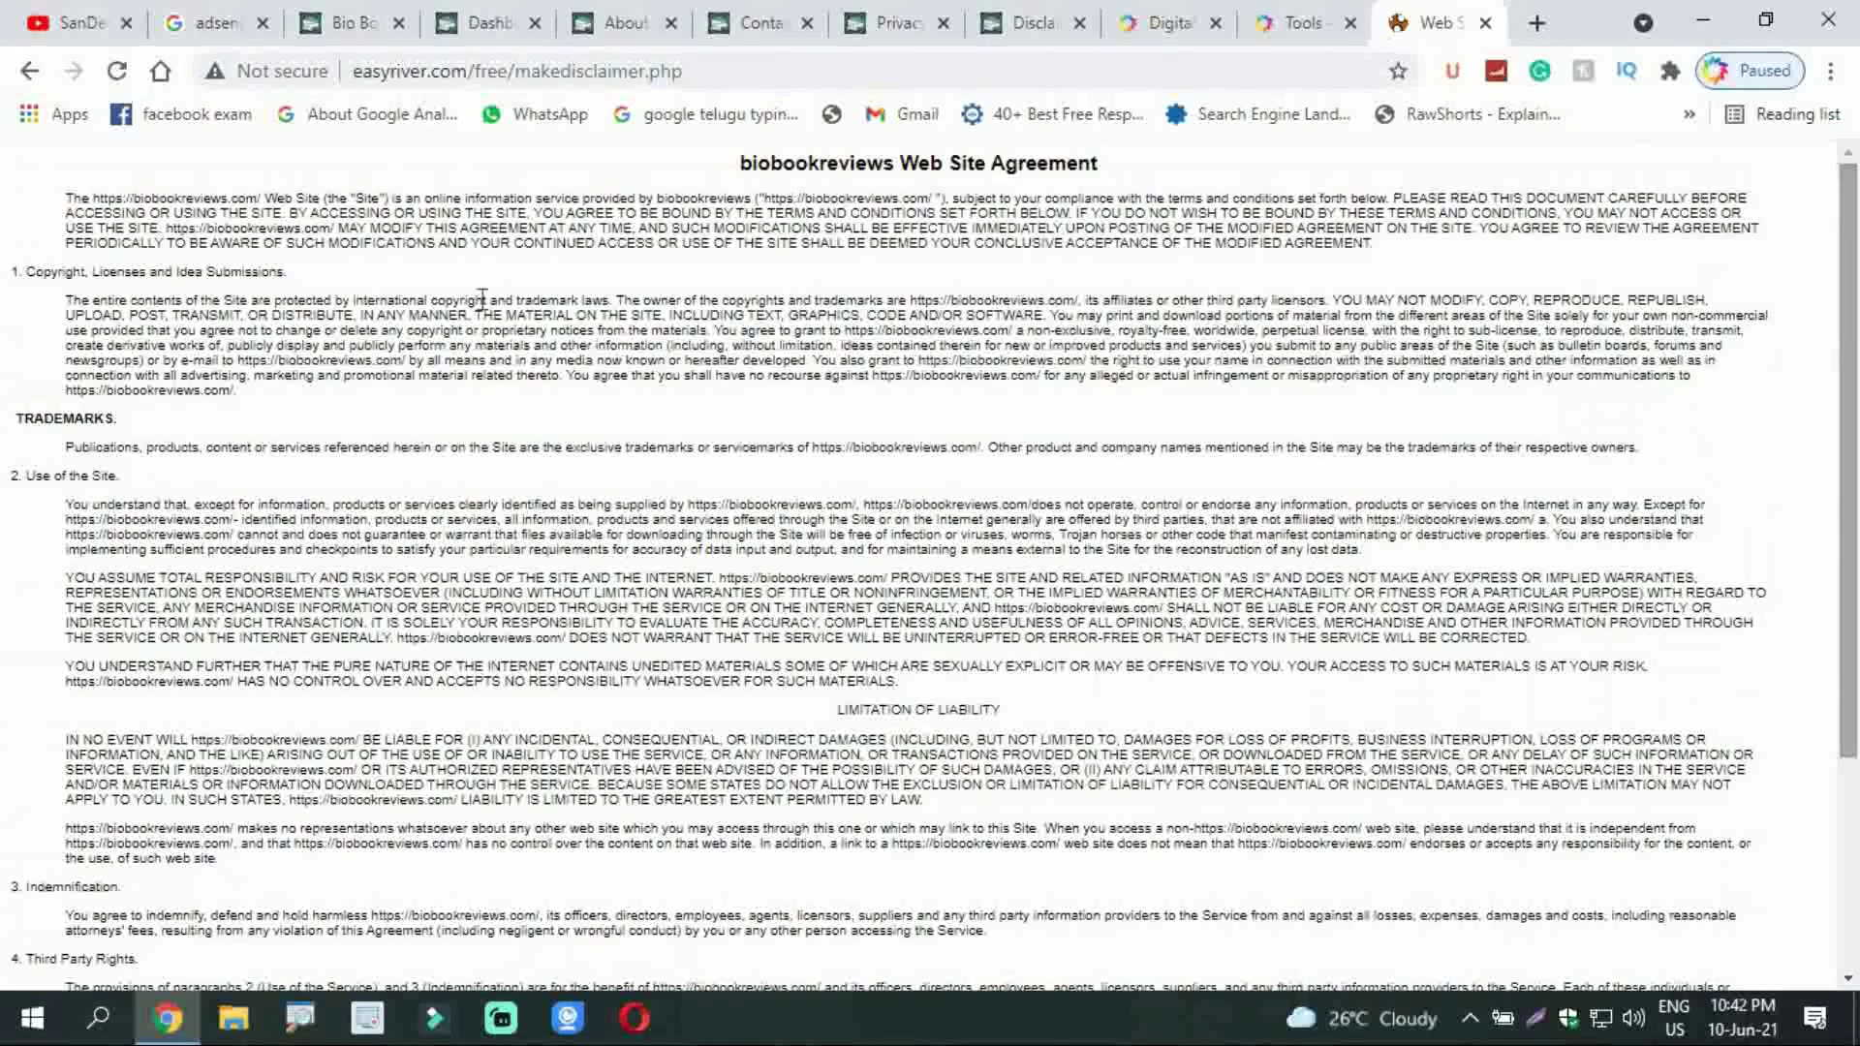
left_click_drag(64, 198, 500, 919)
left_click_drag(608, 981, 428, 903)
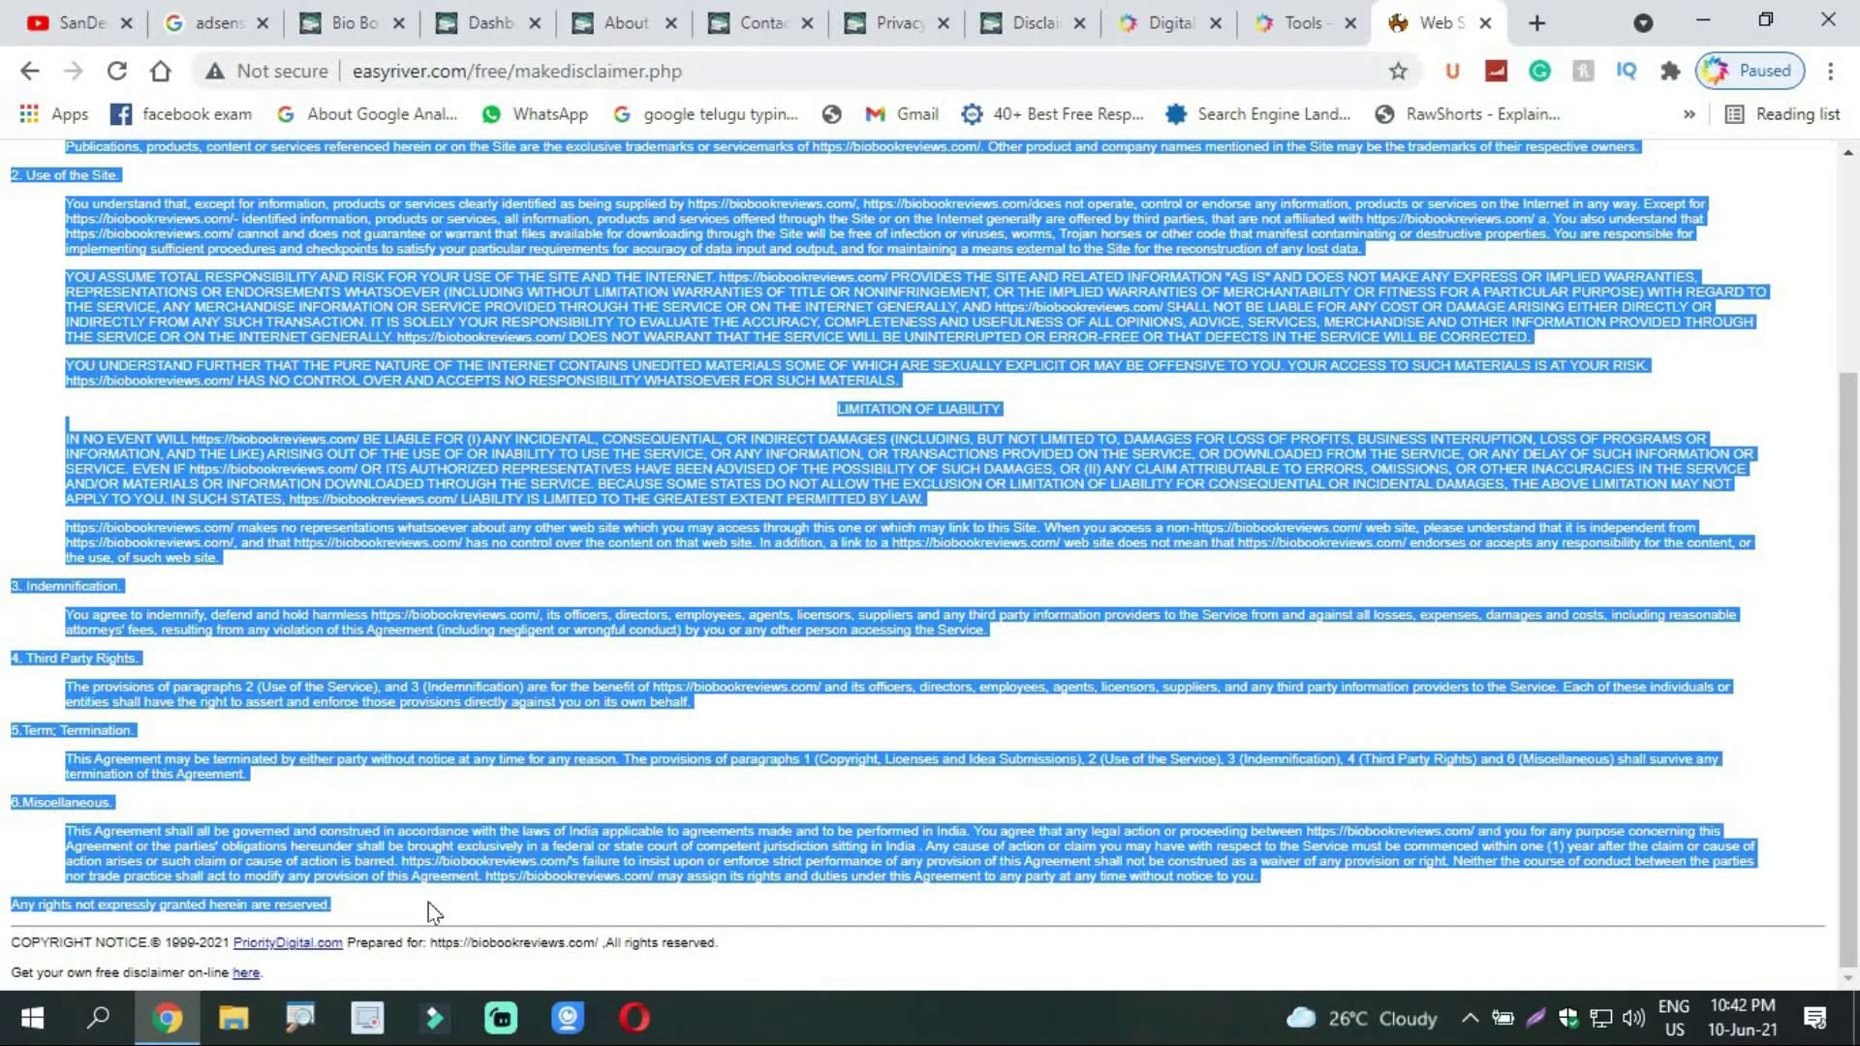
right_click(387, 875)
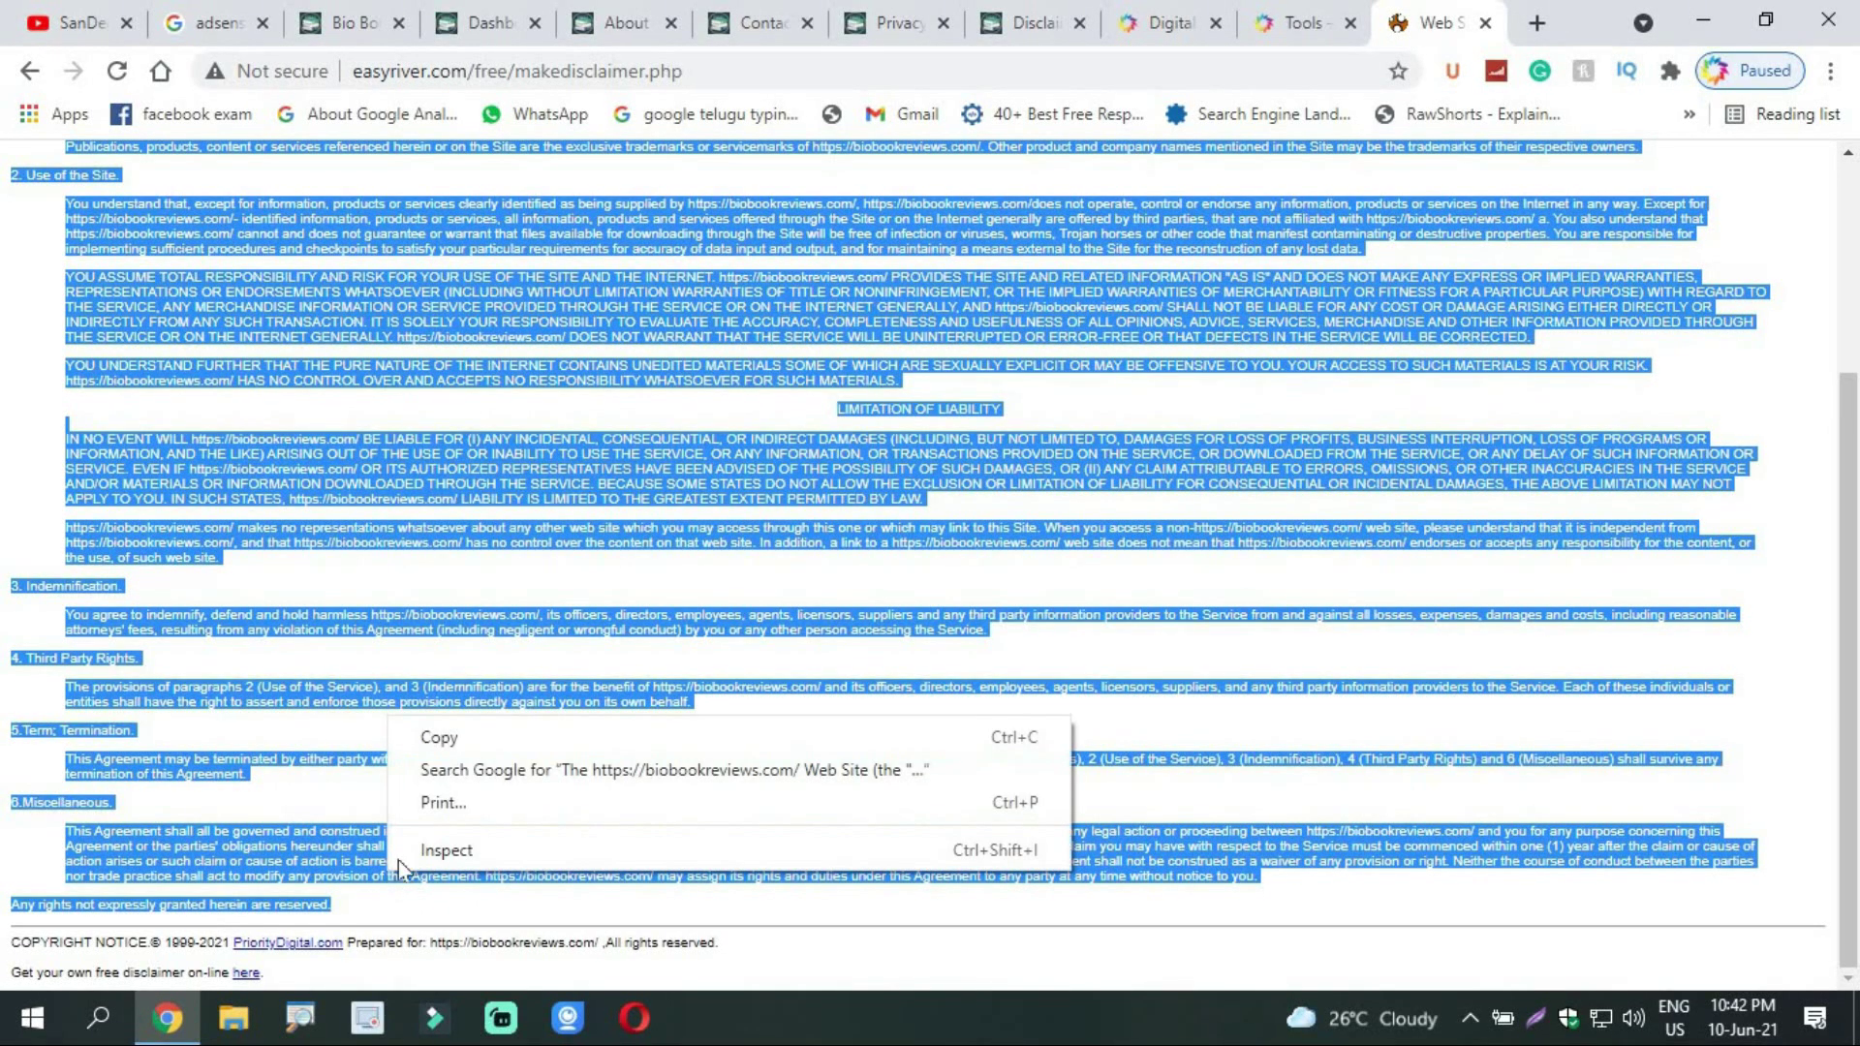
left_click(462, 736)
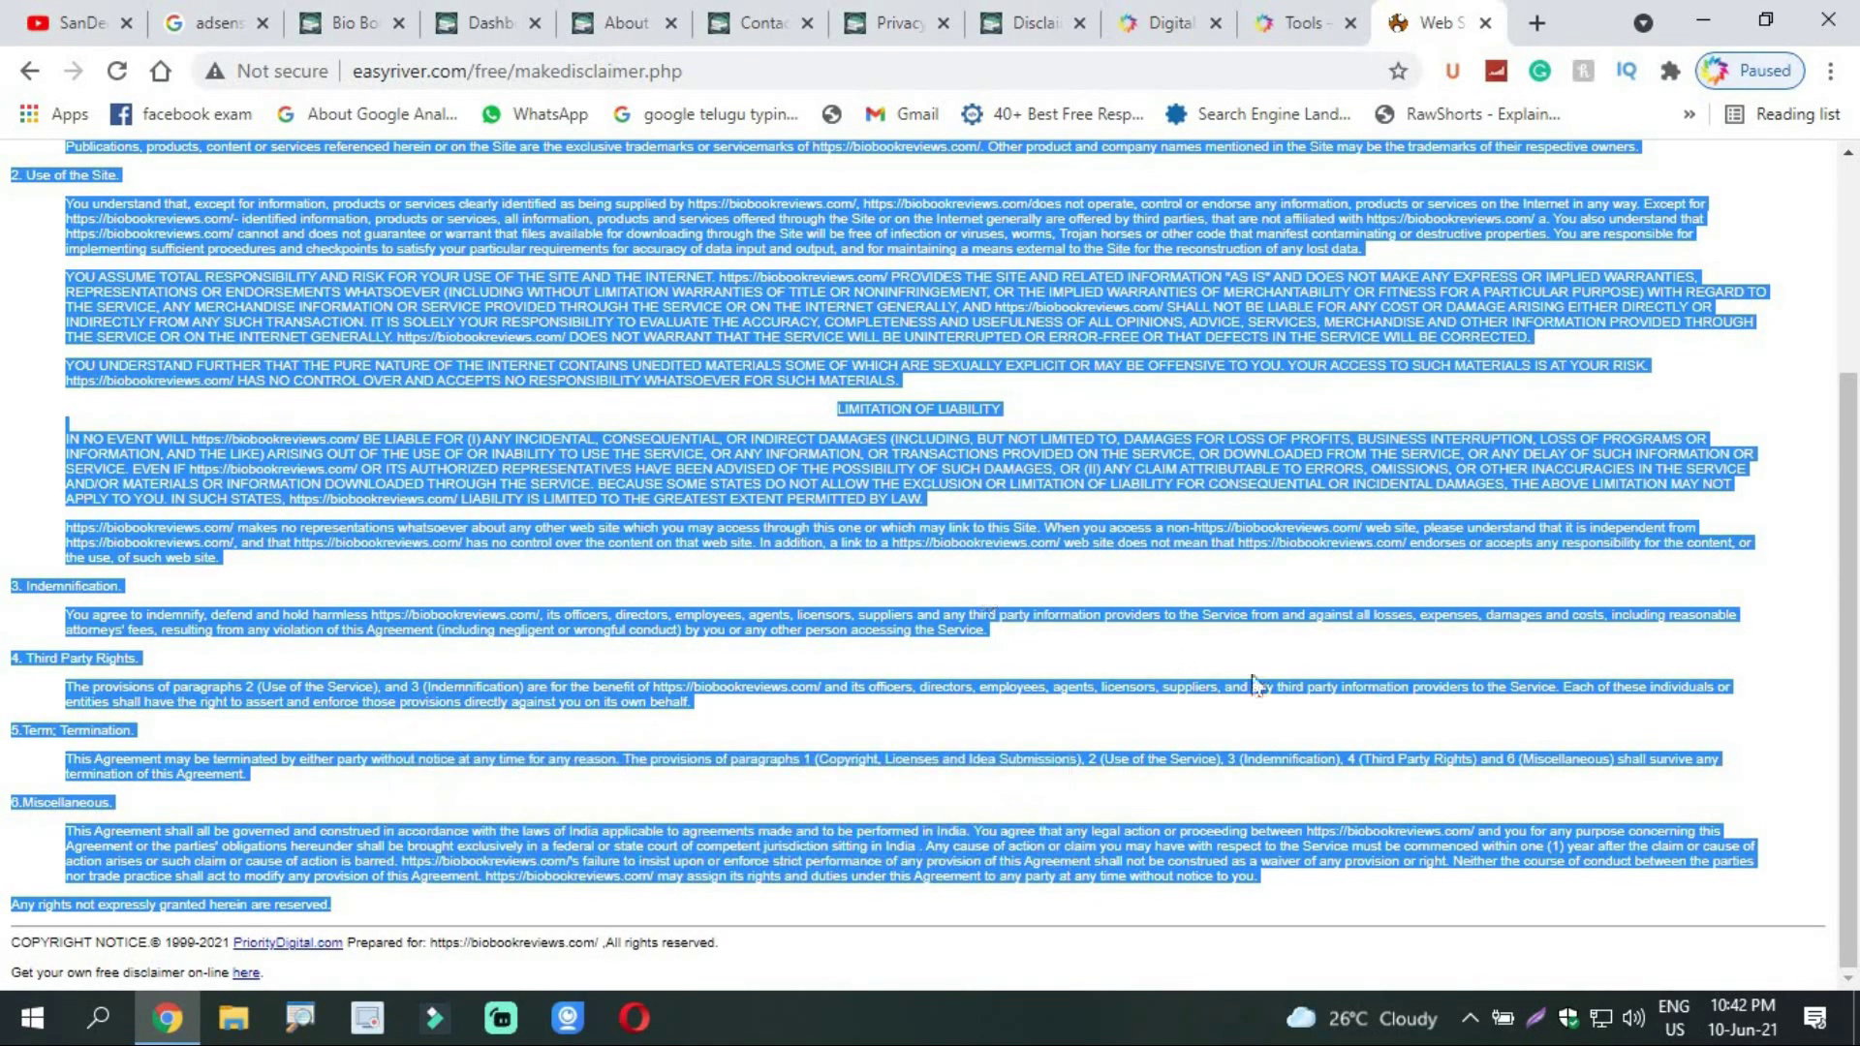
Step: Paste the copied Web Site Agreement into the Disclaimer page editor
left_click(1027, 21)
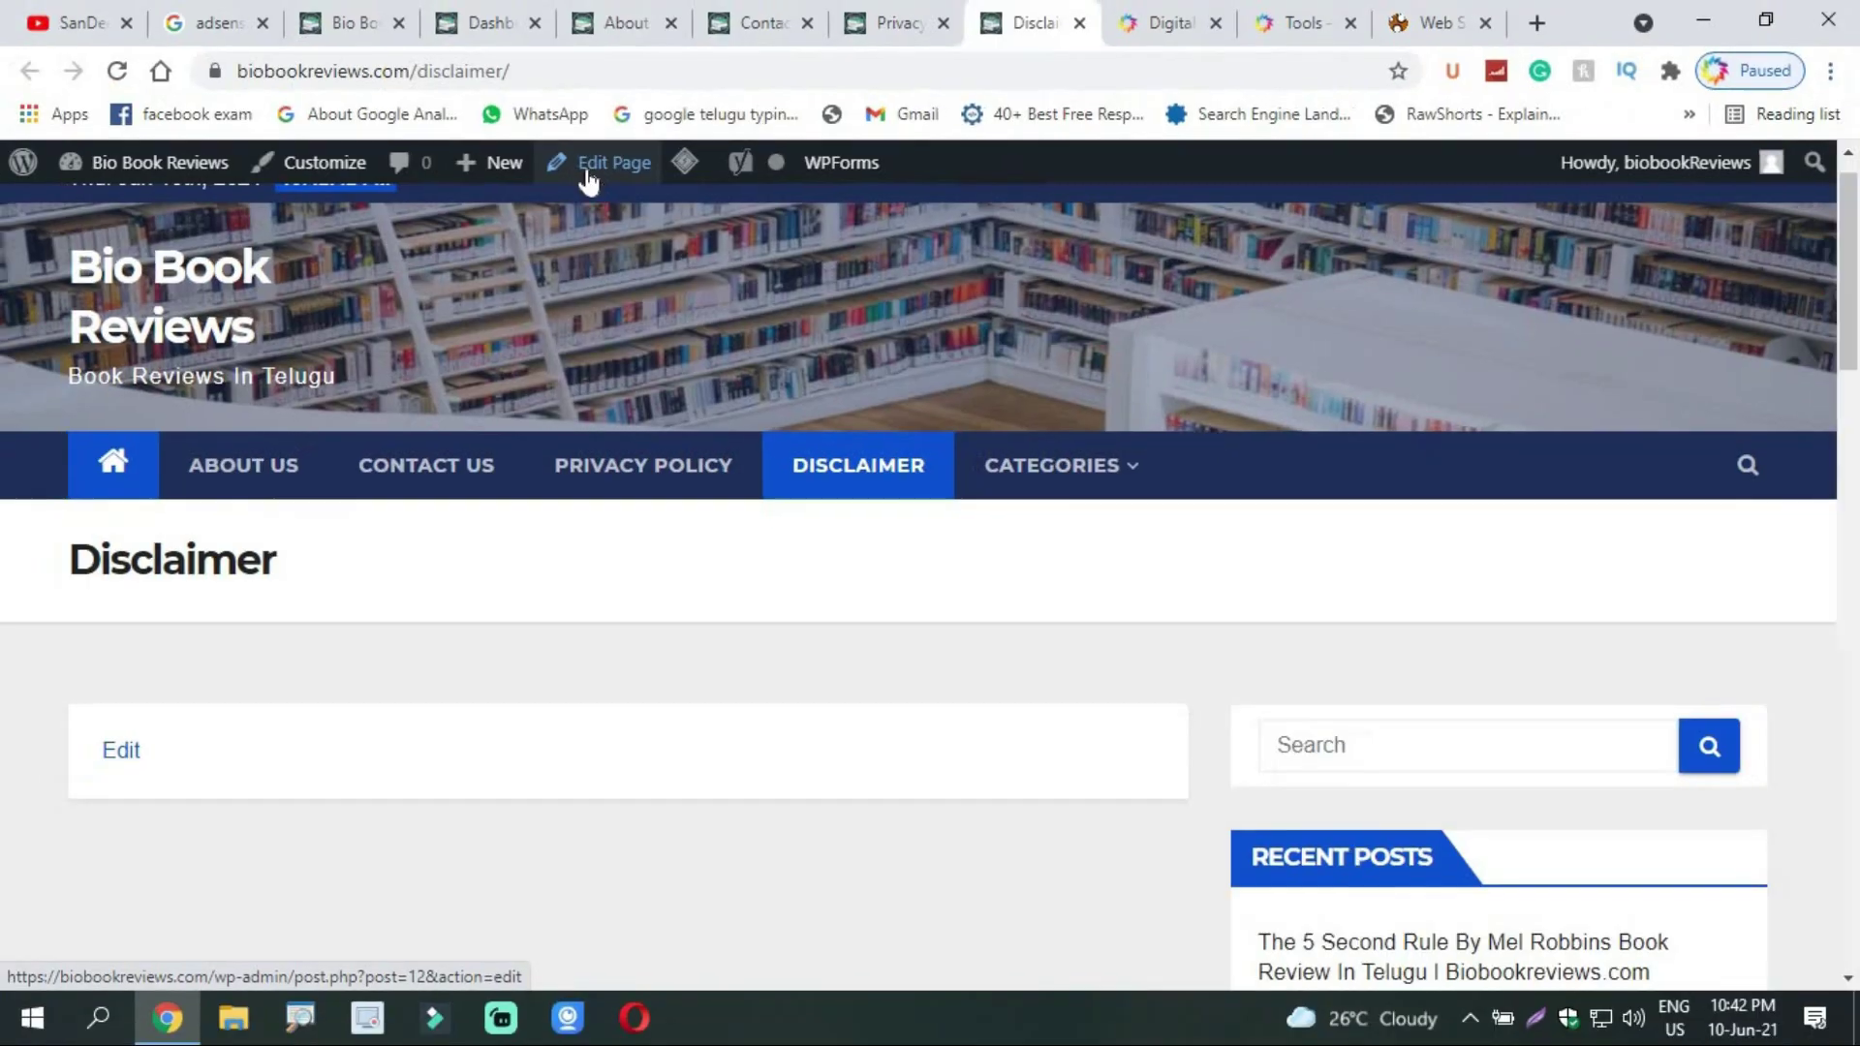
left_click(588, 180)
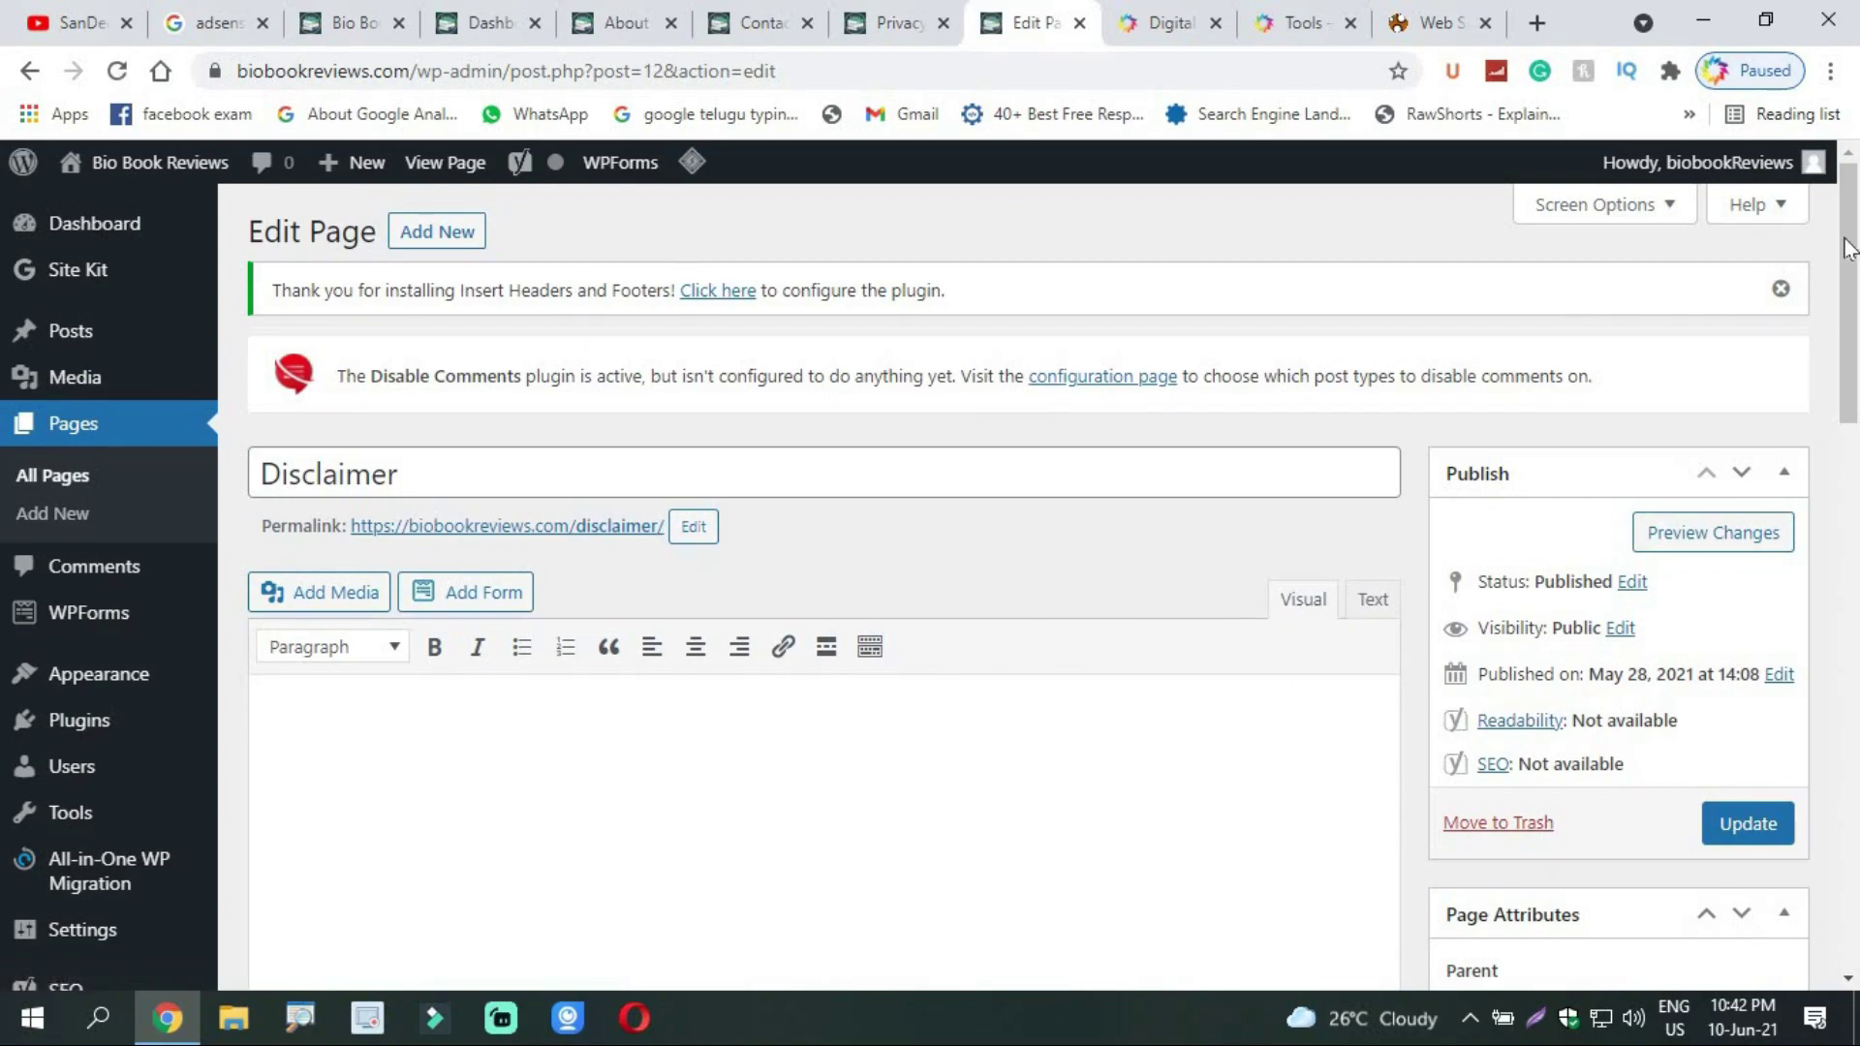
left_click(1424, 23)
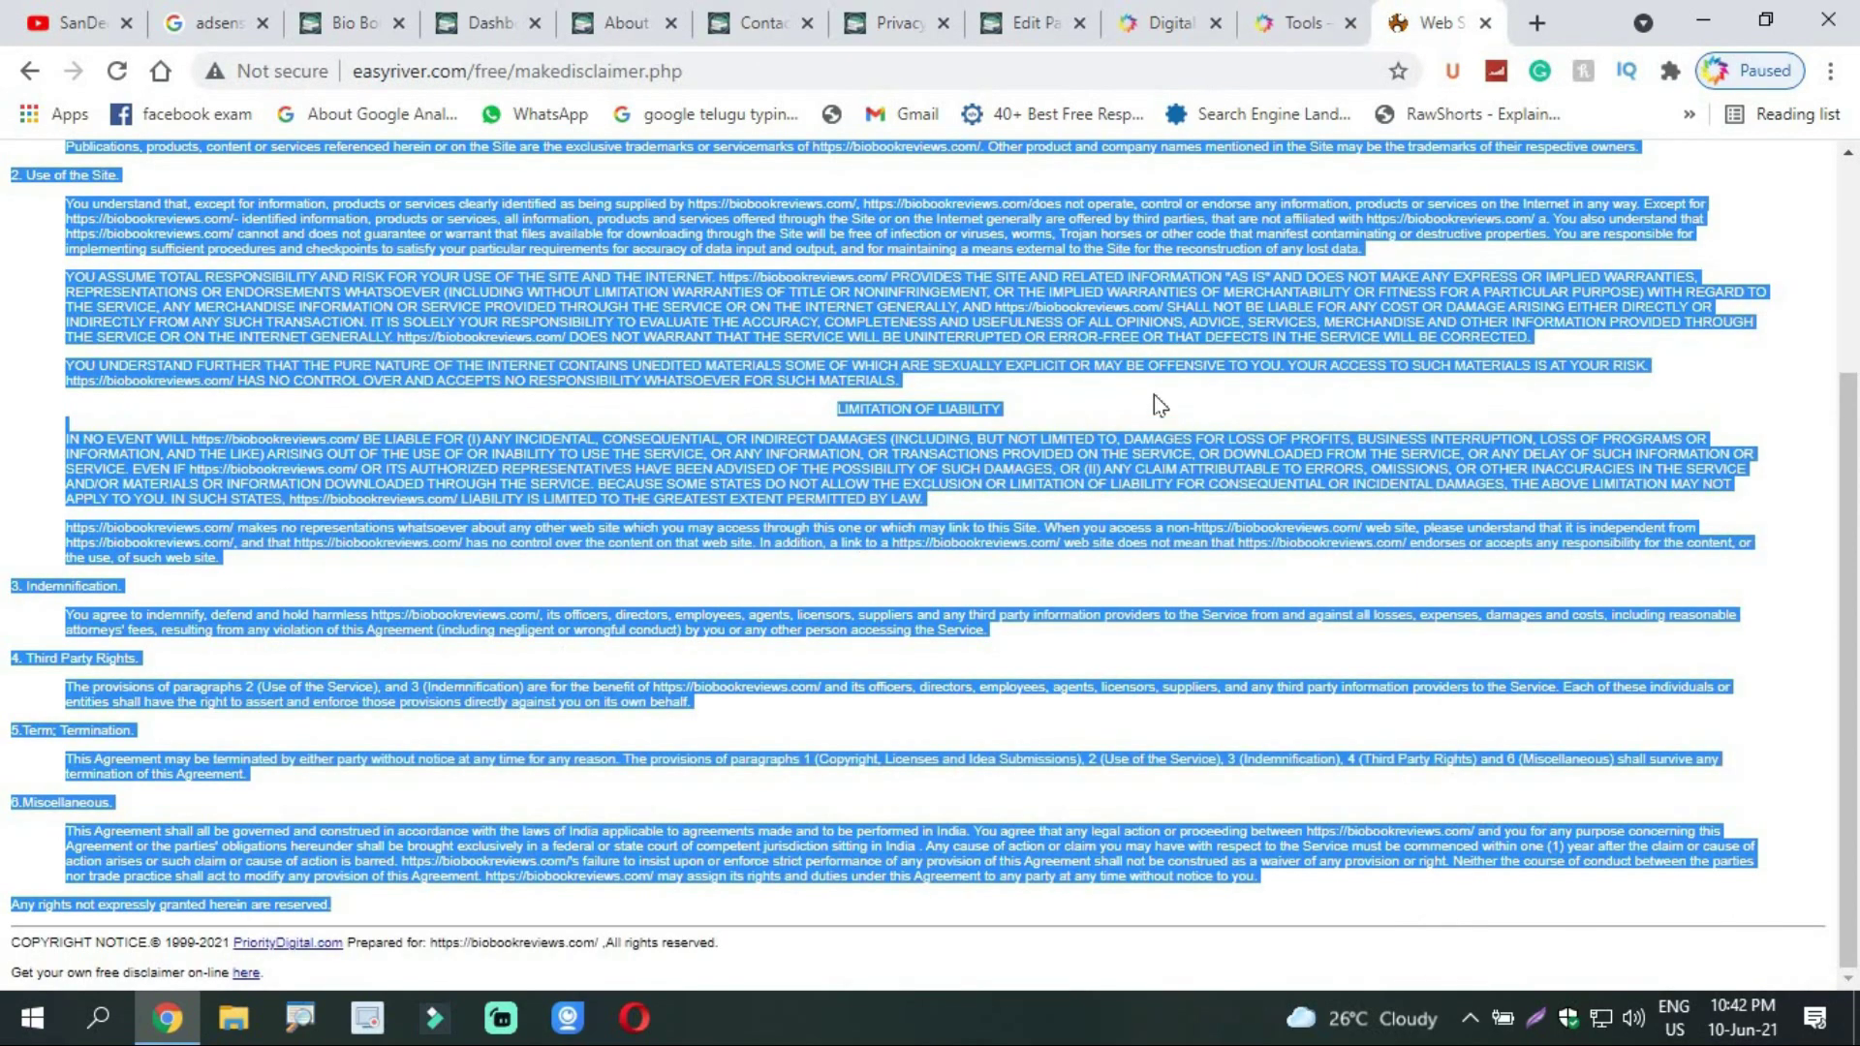
left_click(1022, 23)
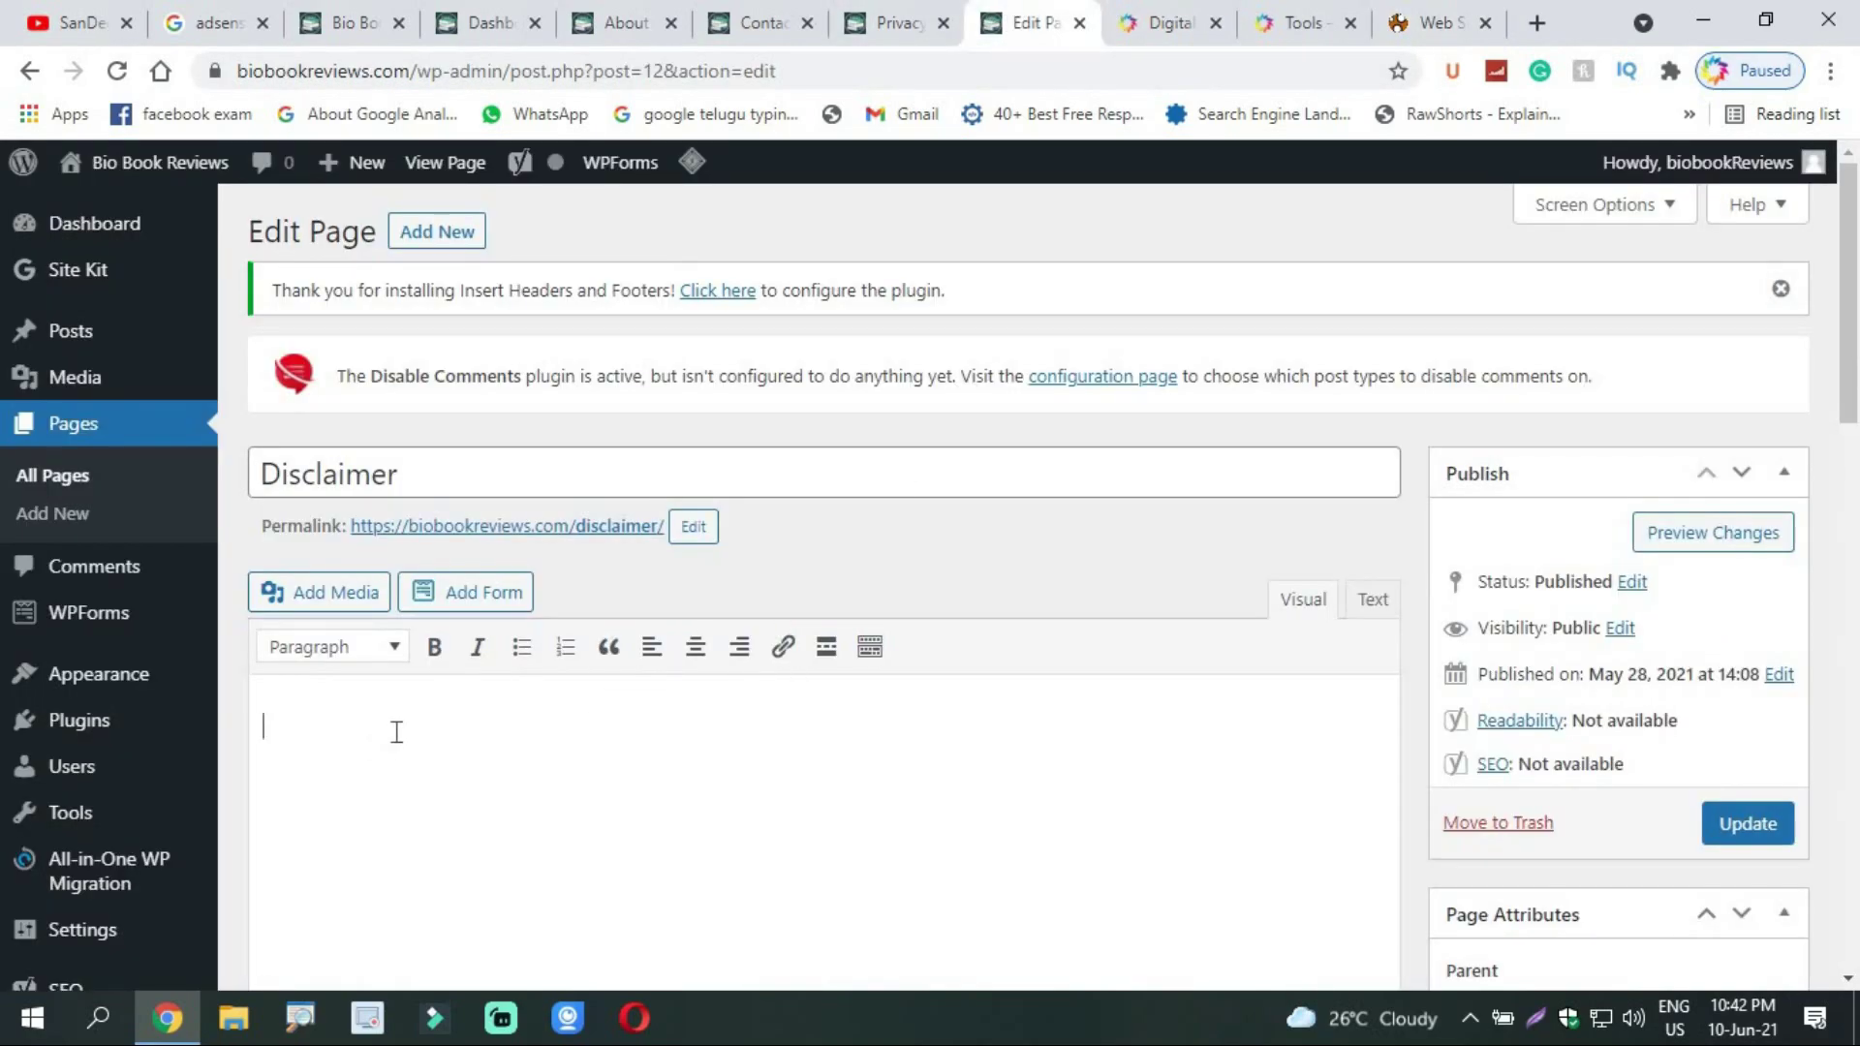
key("ctrl+v")
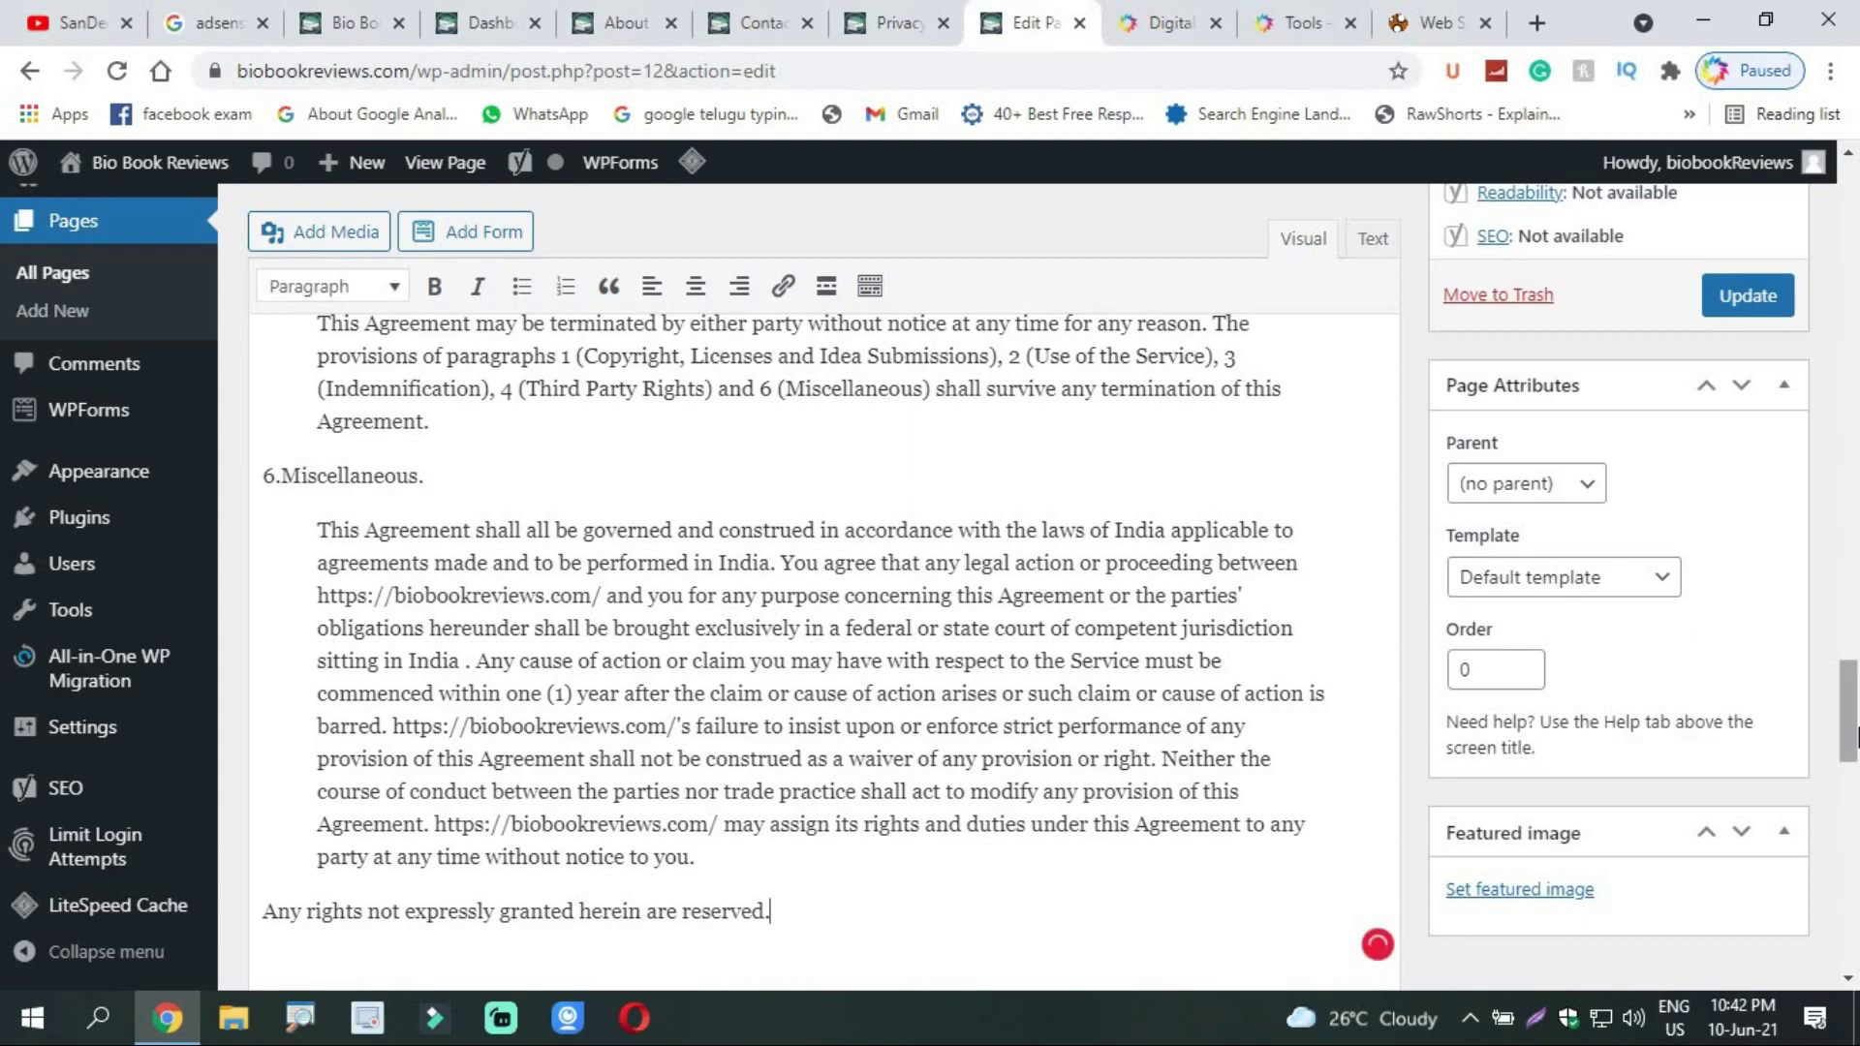
left_click(1855, 549)
scroll(1855, 549, "up", 15)
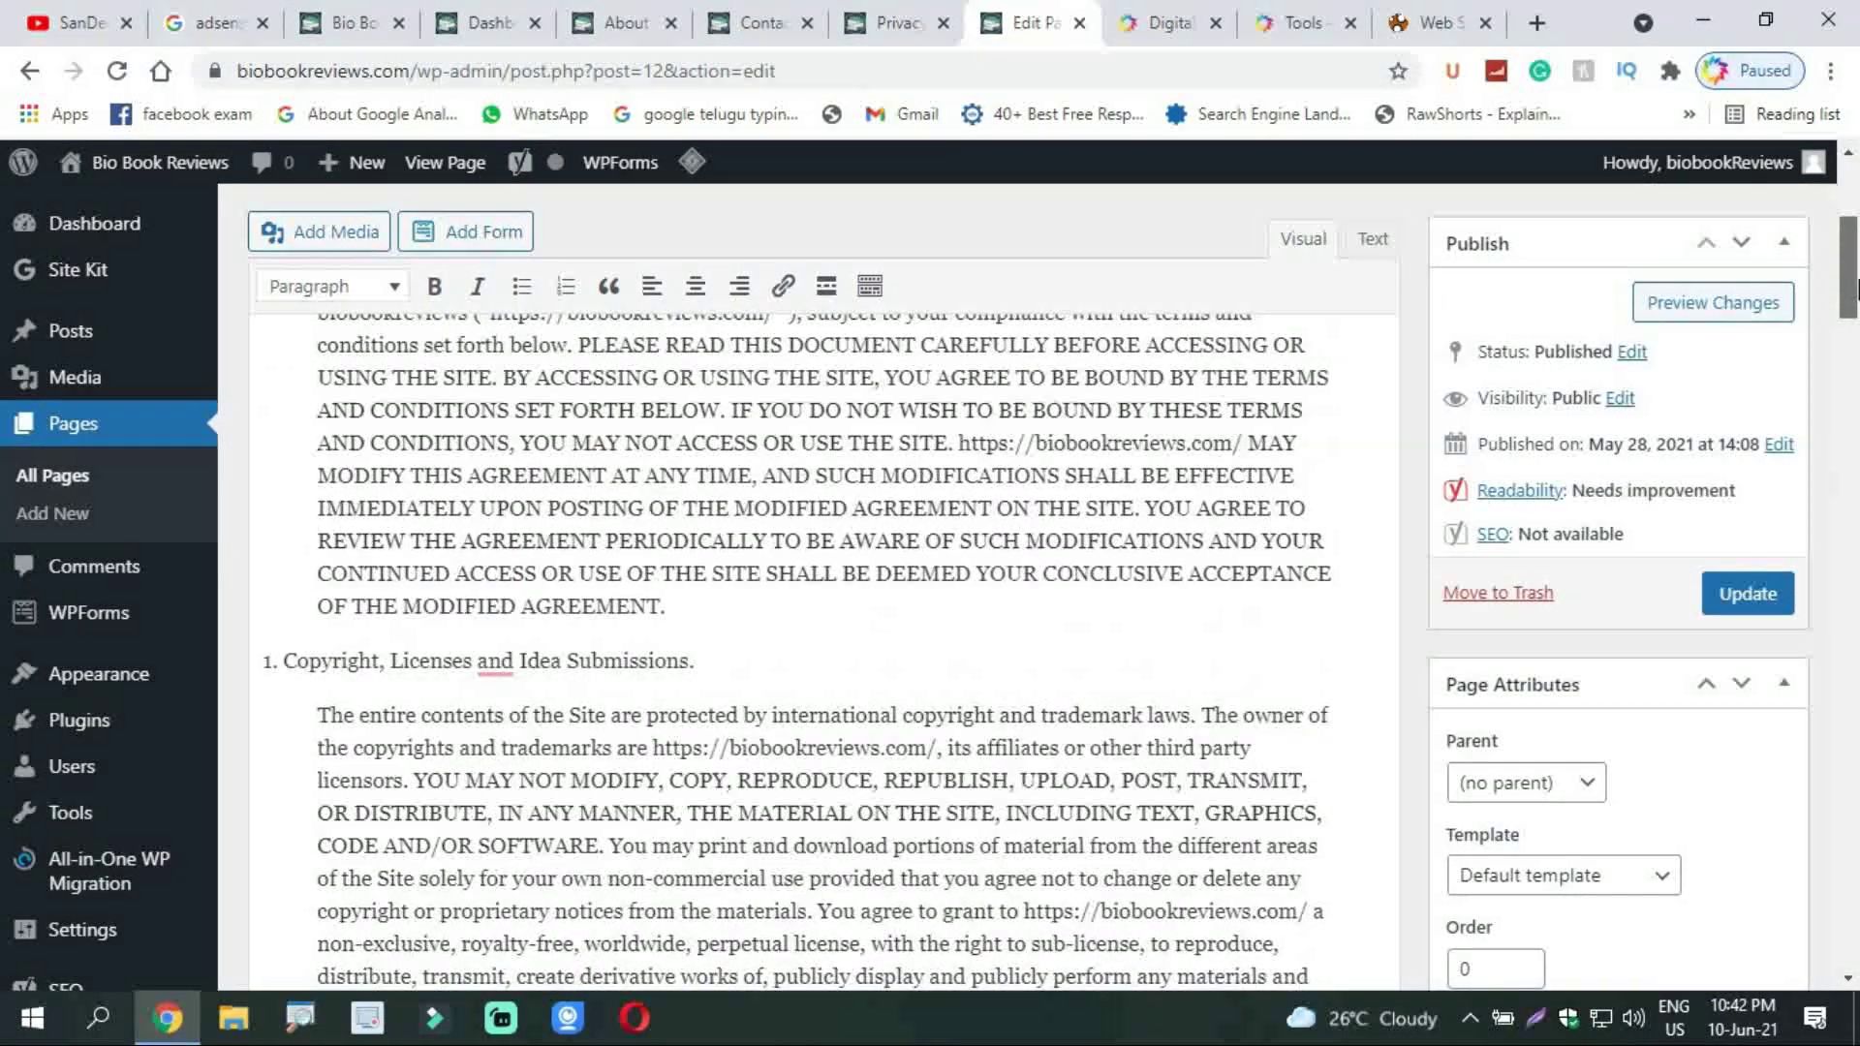
Step: Update the Disclaimer page and view it live on the site
left_click(1735, 593)
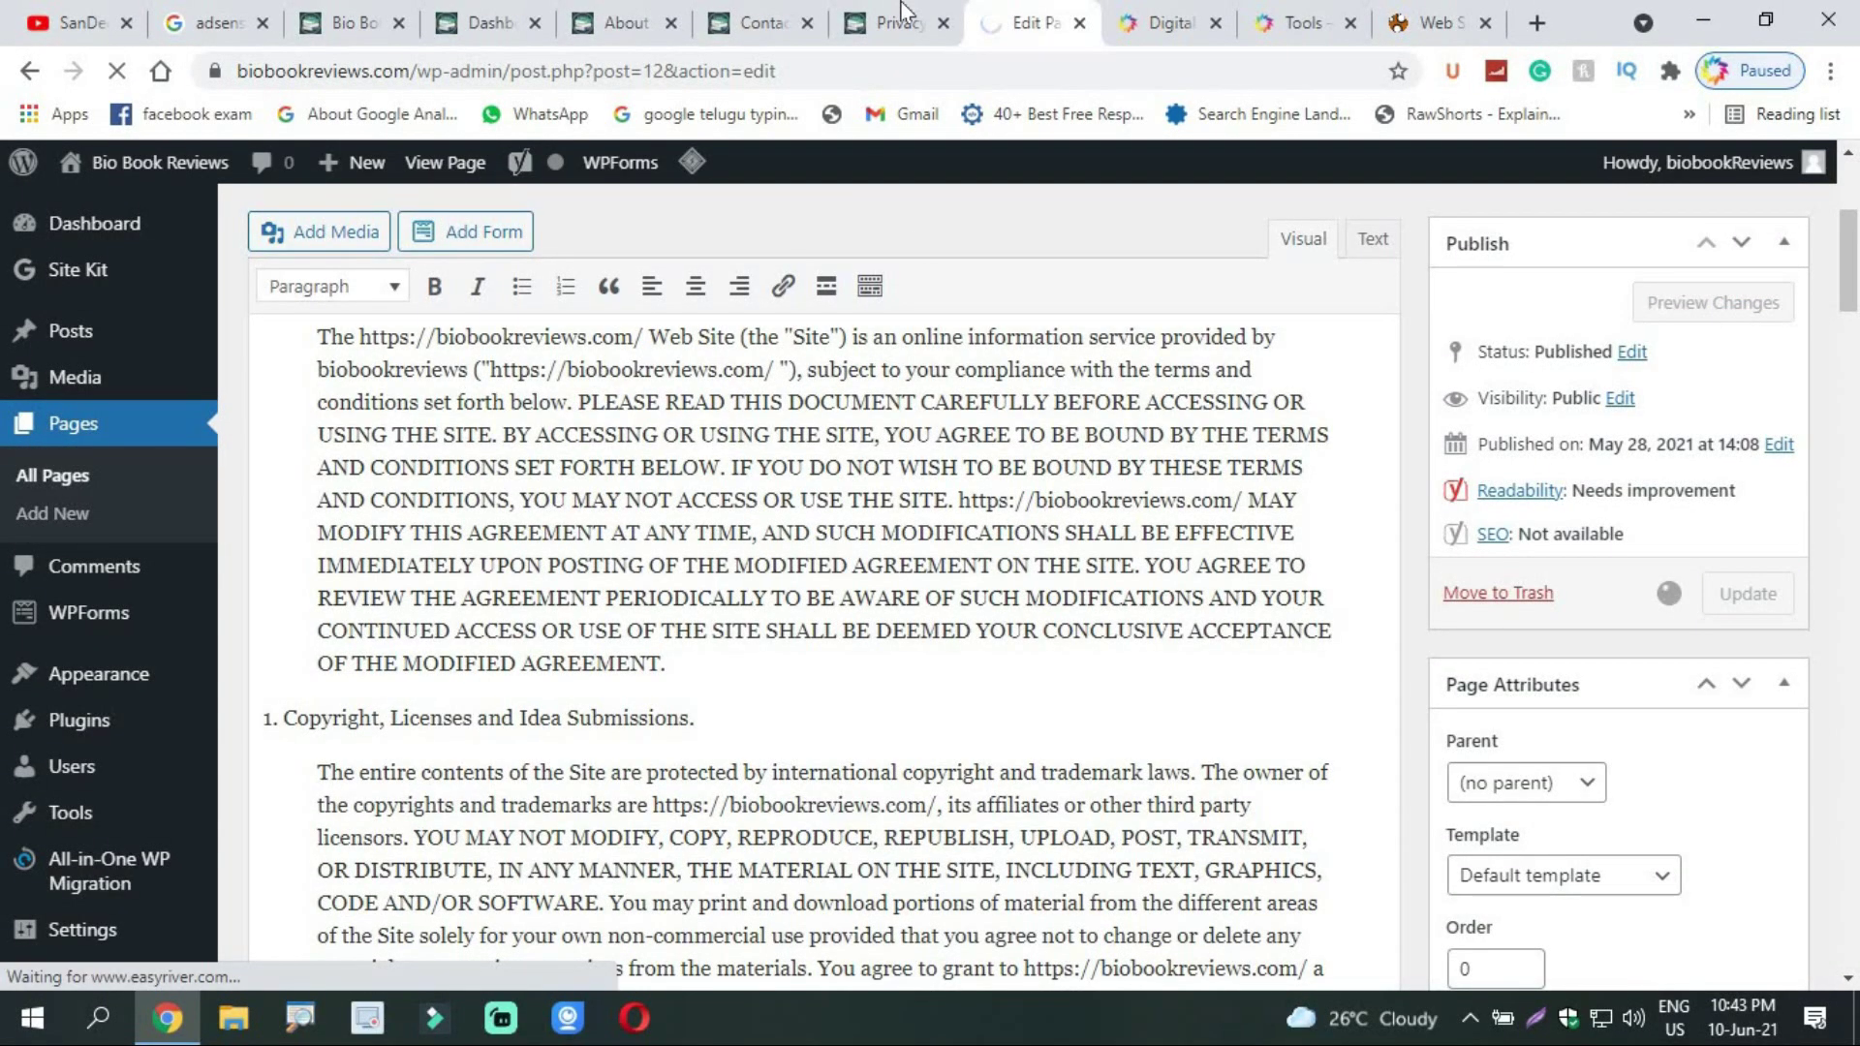
left_click(899, 13)
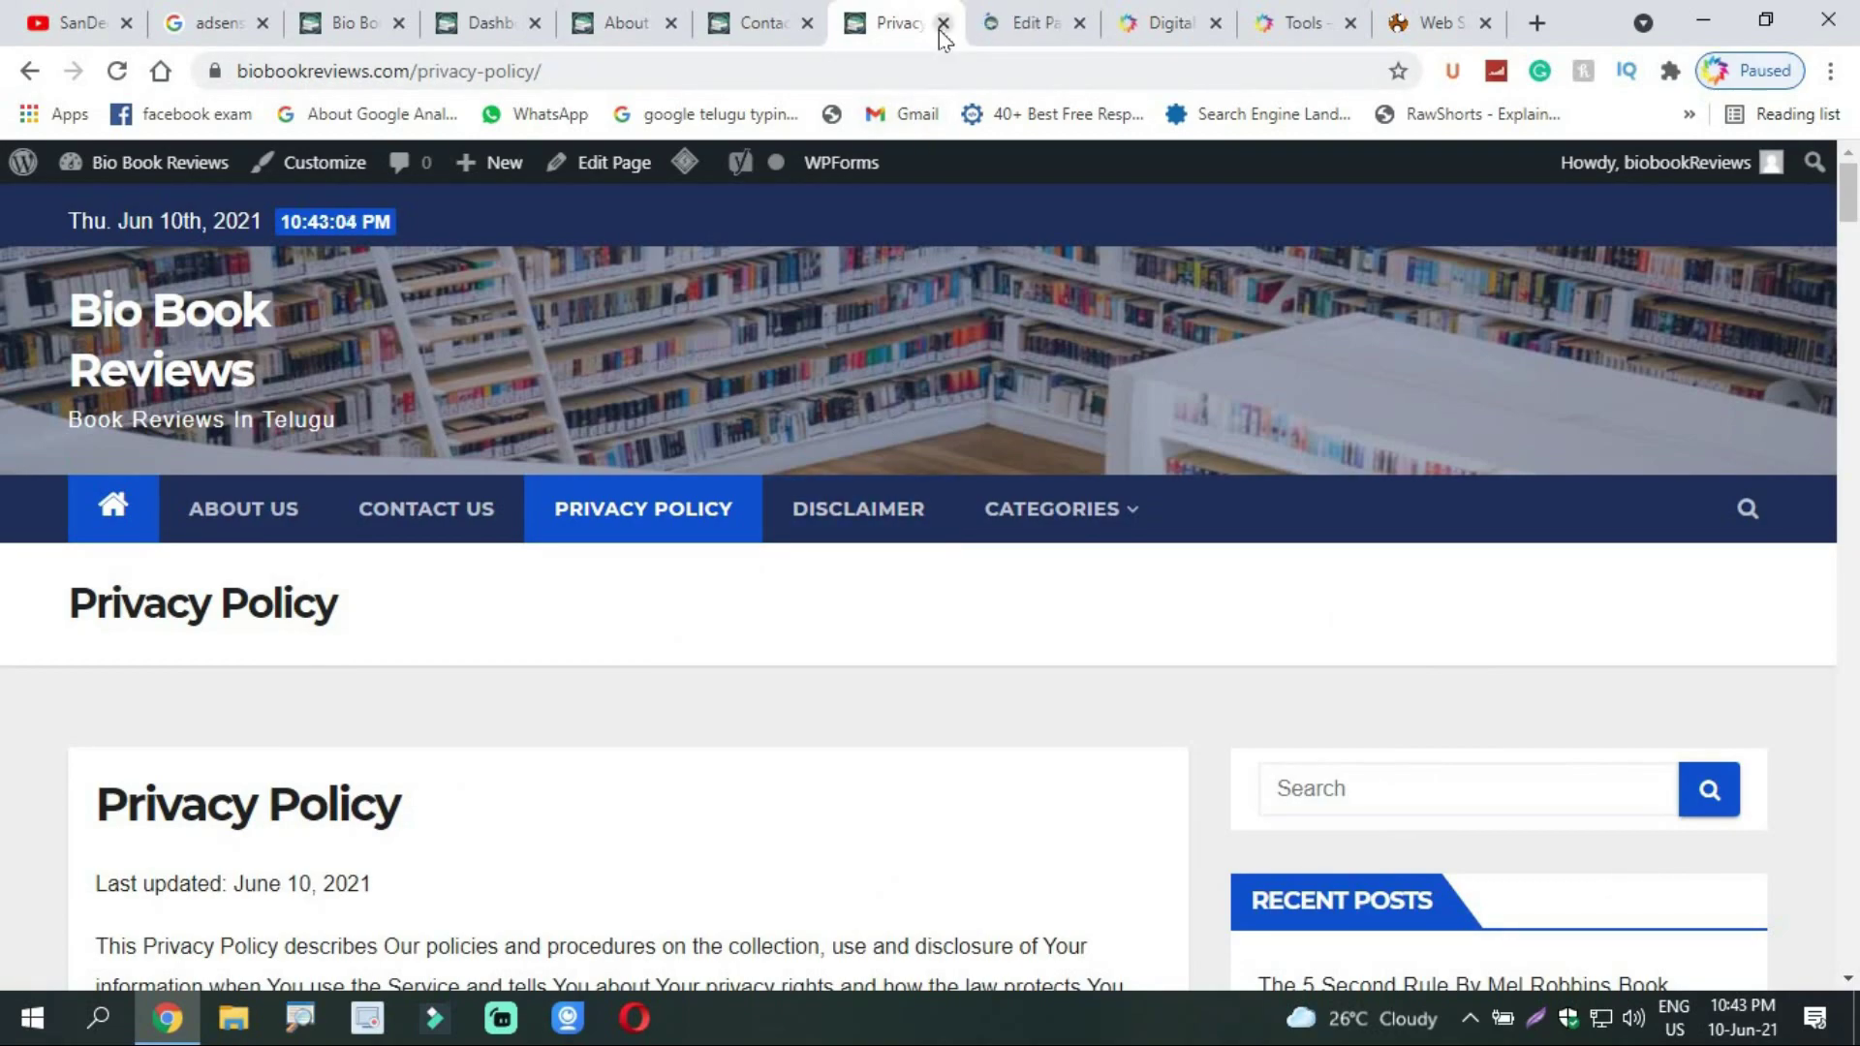
left_click(1012, 23)
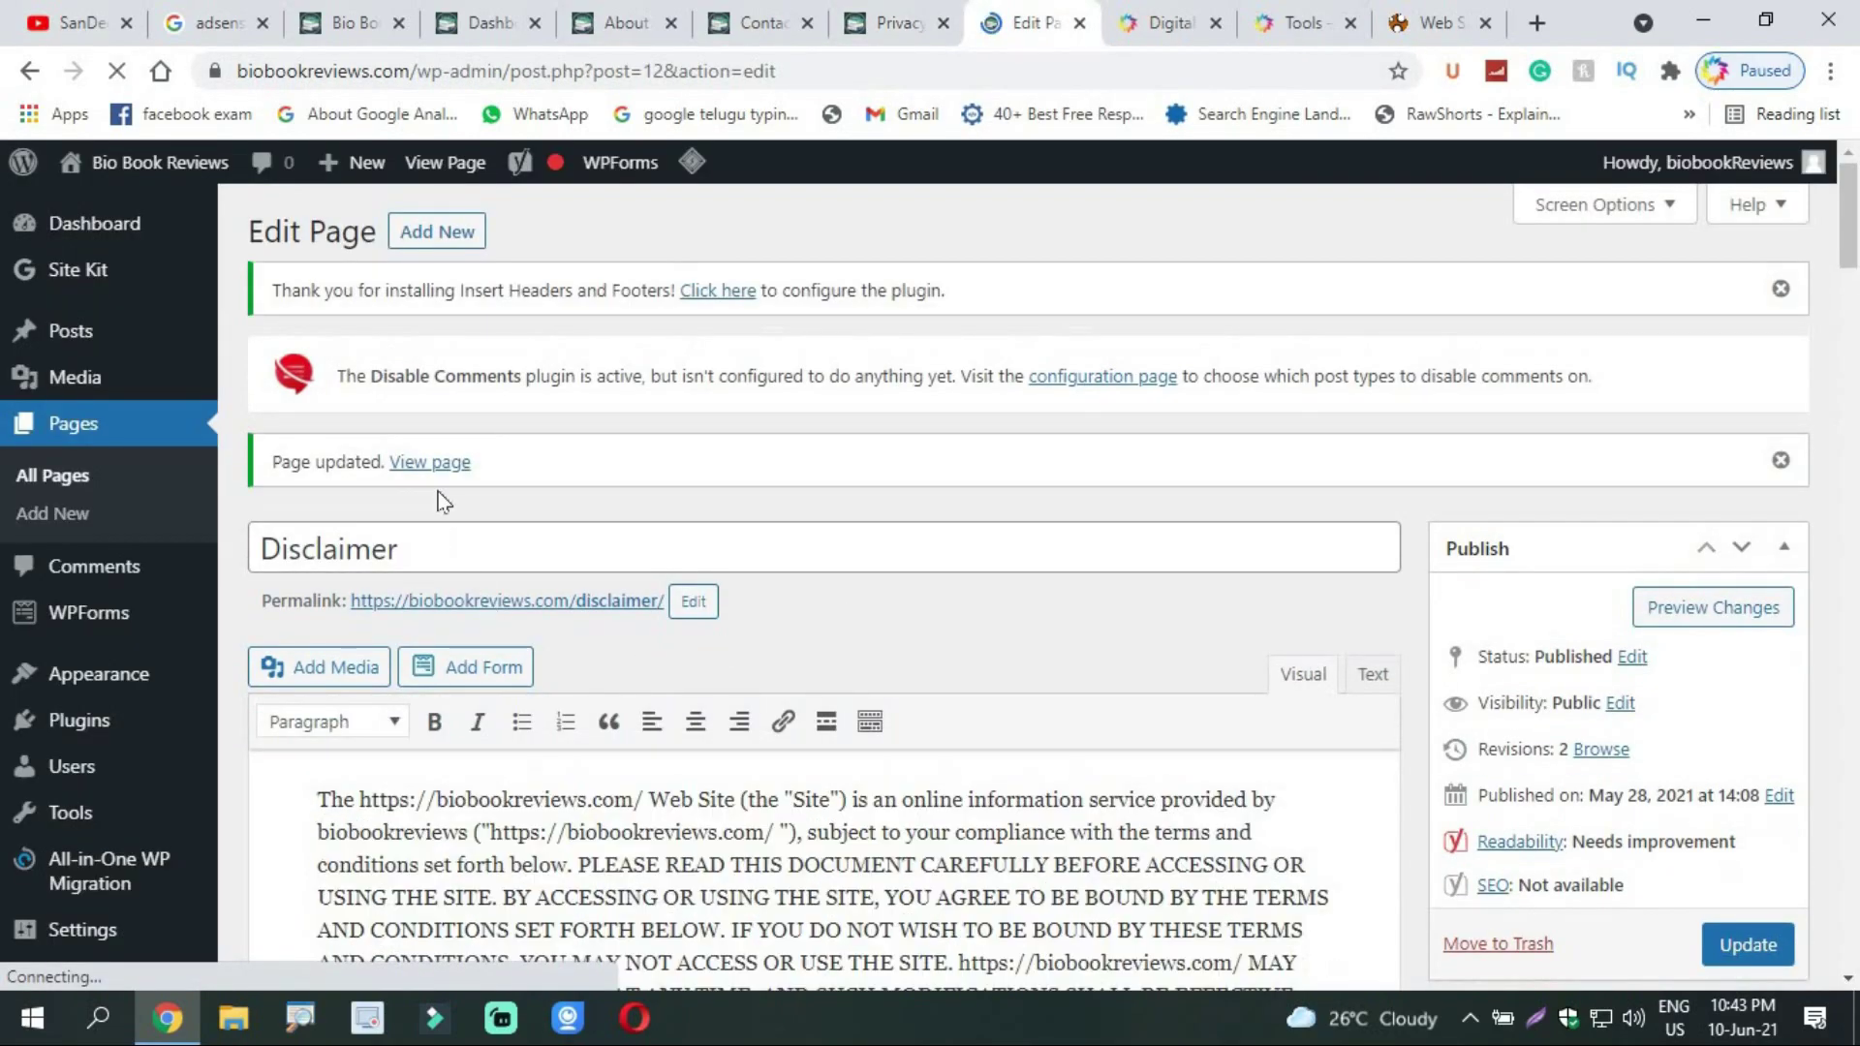
left_click(418, 467)
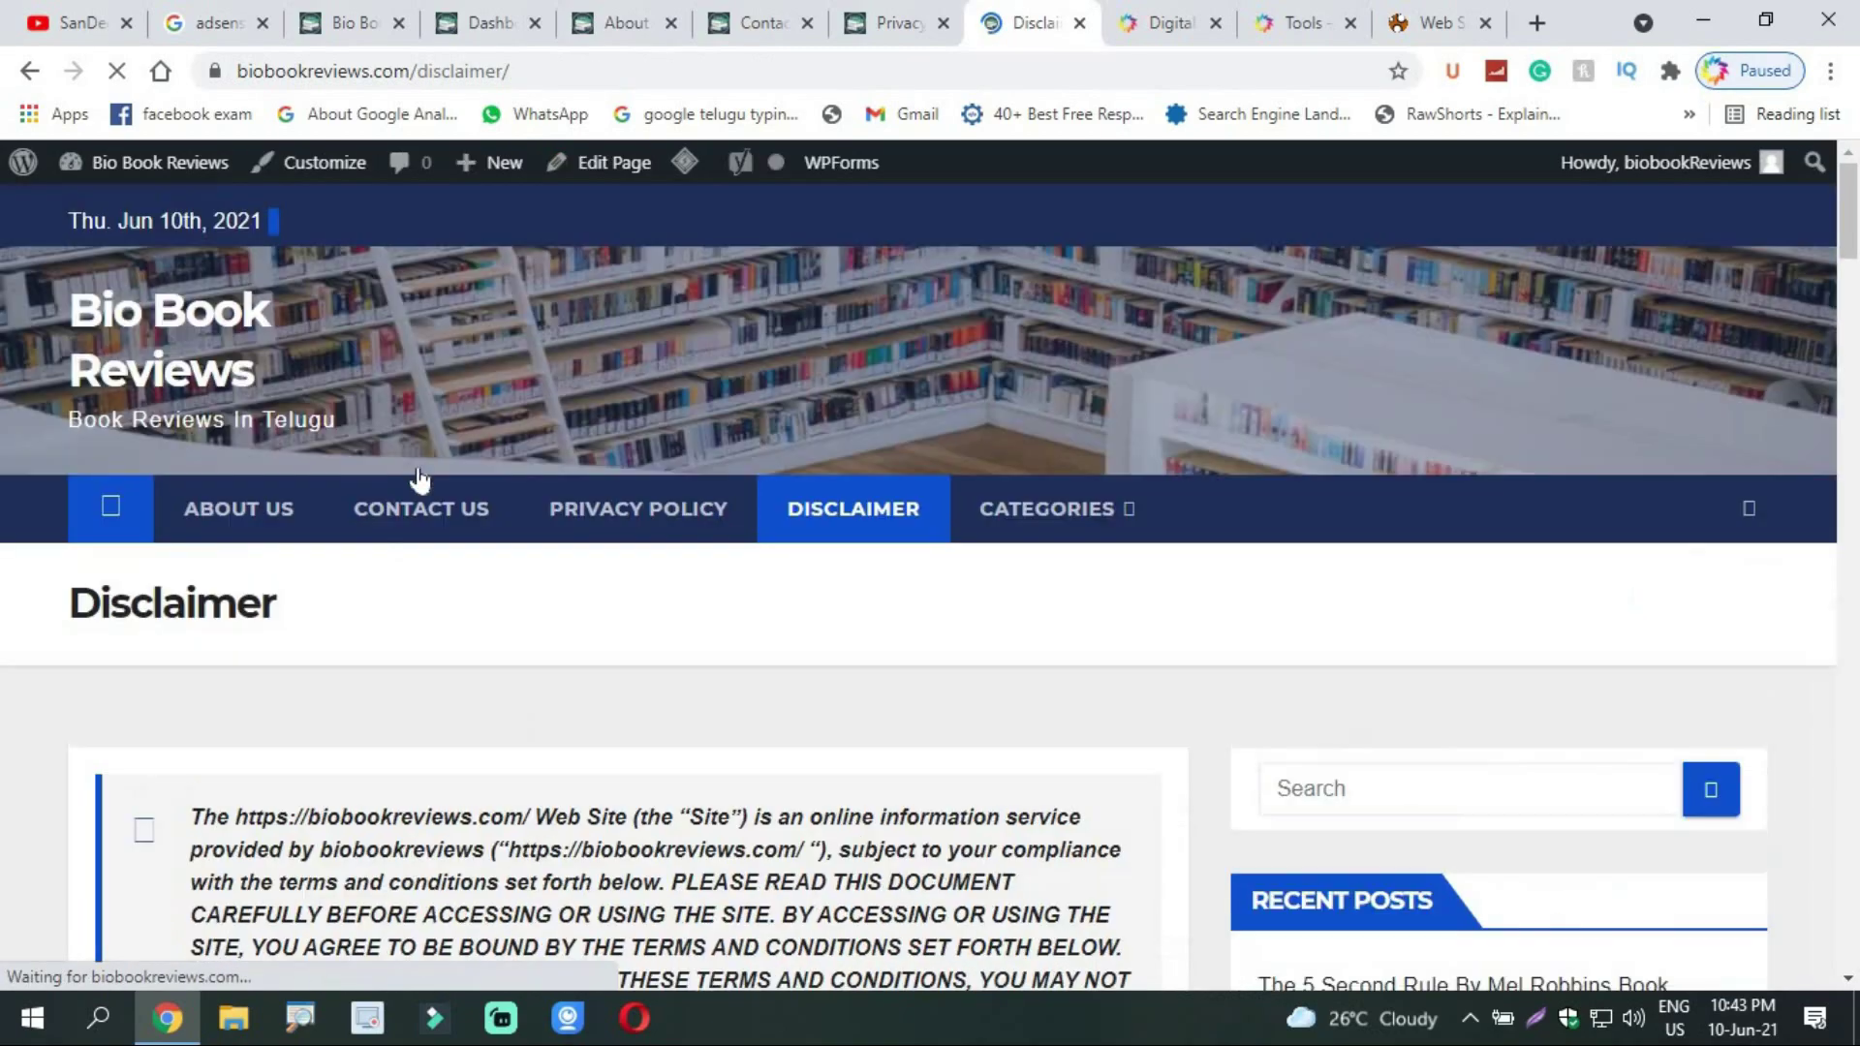
left_click_drag(1848, 222, 1857, 126)
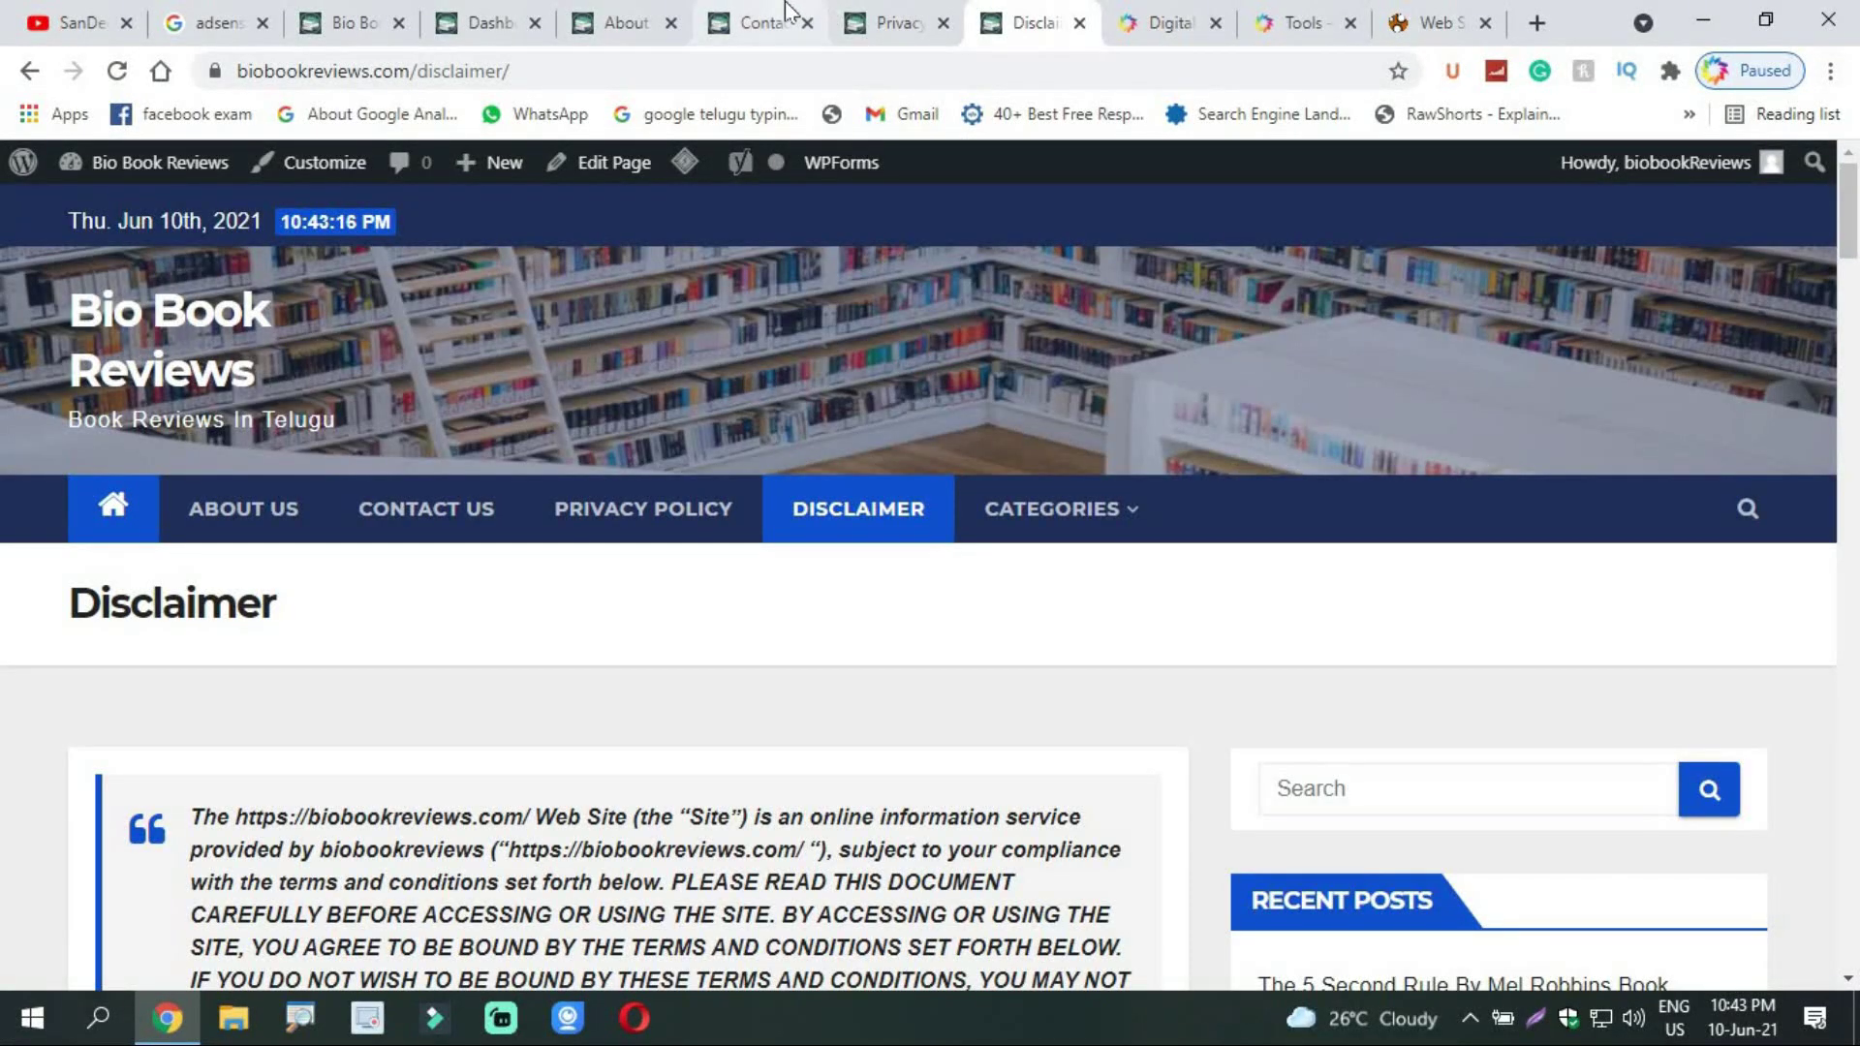
Step: Reload the empty Contact Us page, open it in the editor, and go to the Dashboard
left_click(775, 19)
left_click(3, 727)
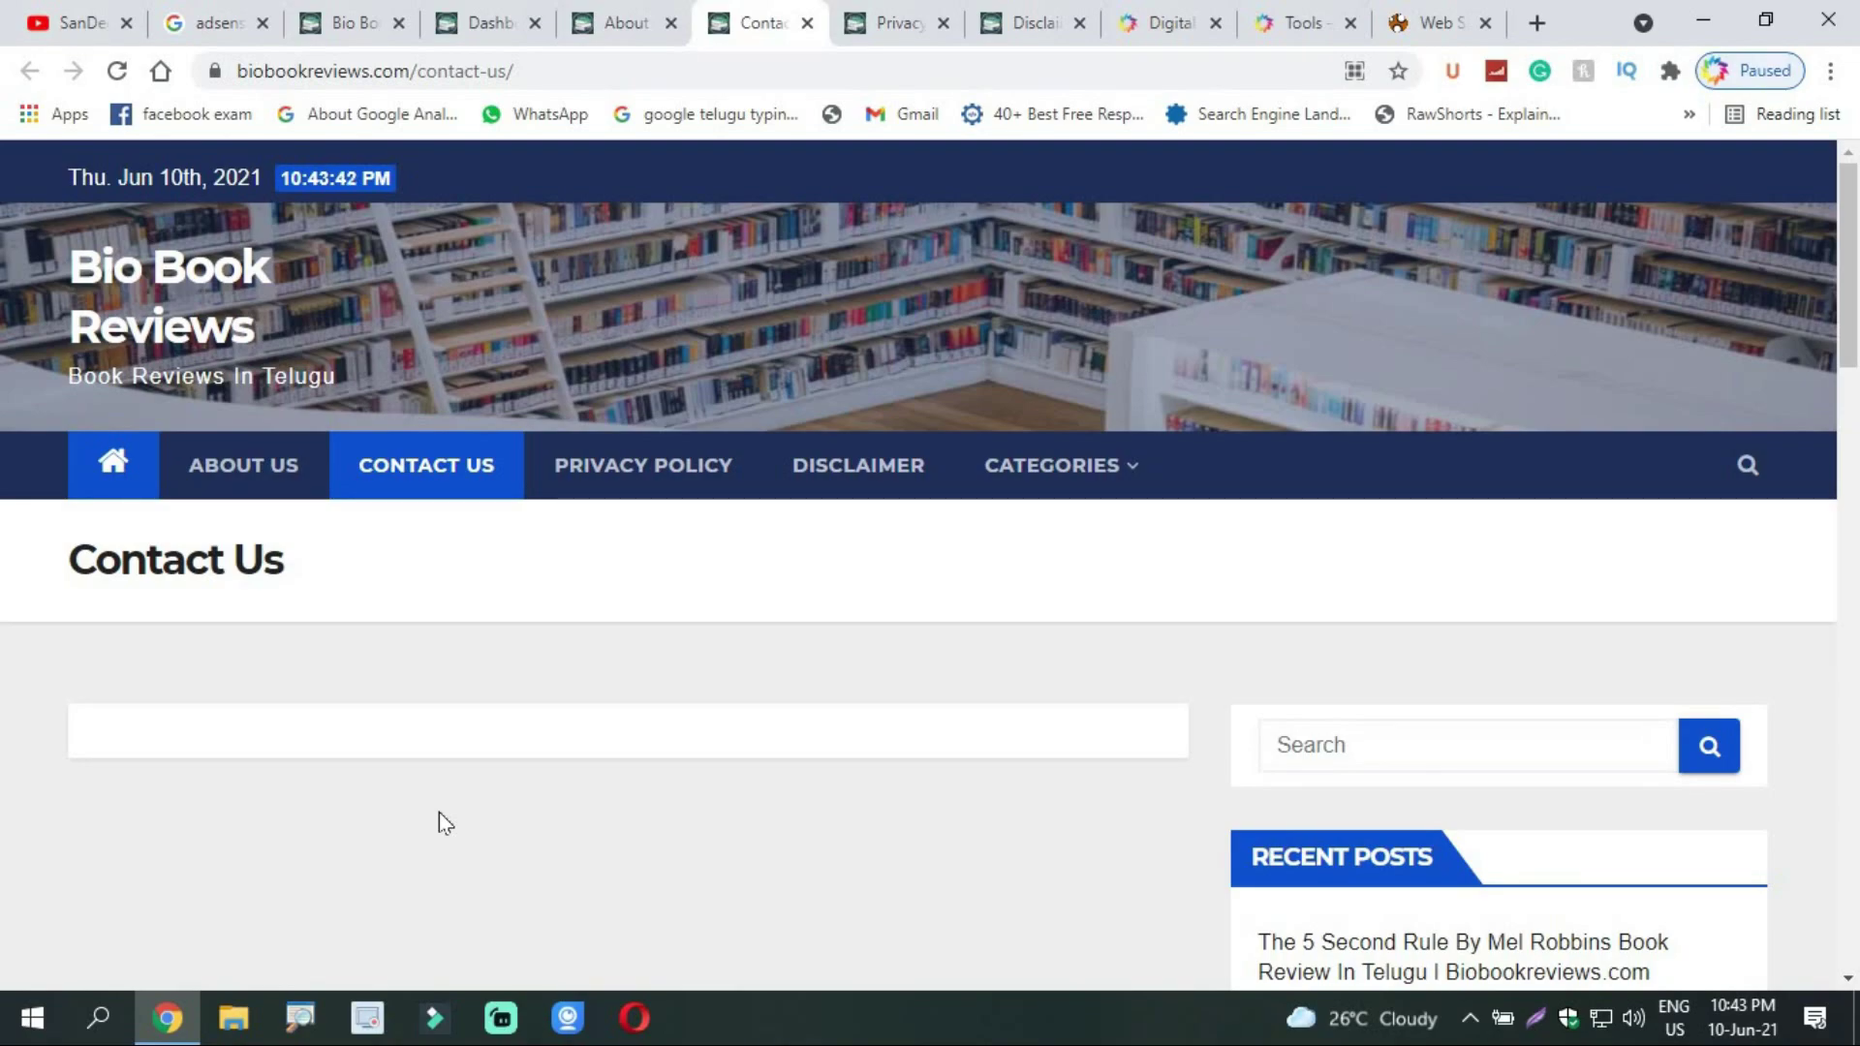
left_click(117, 71)
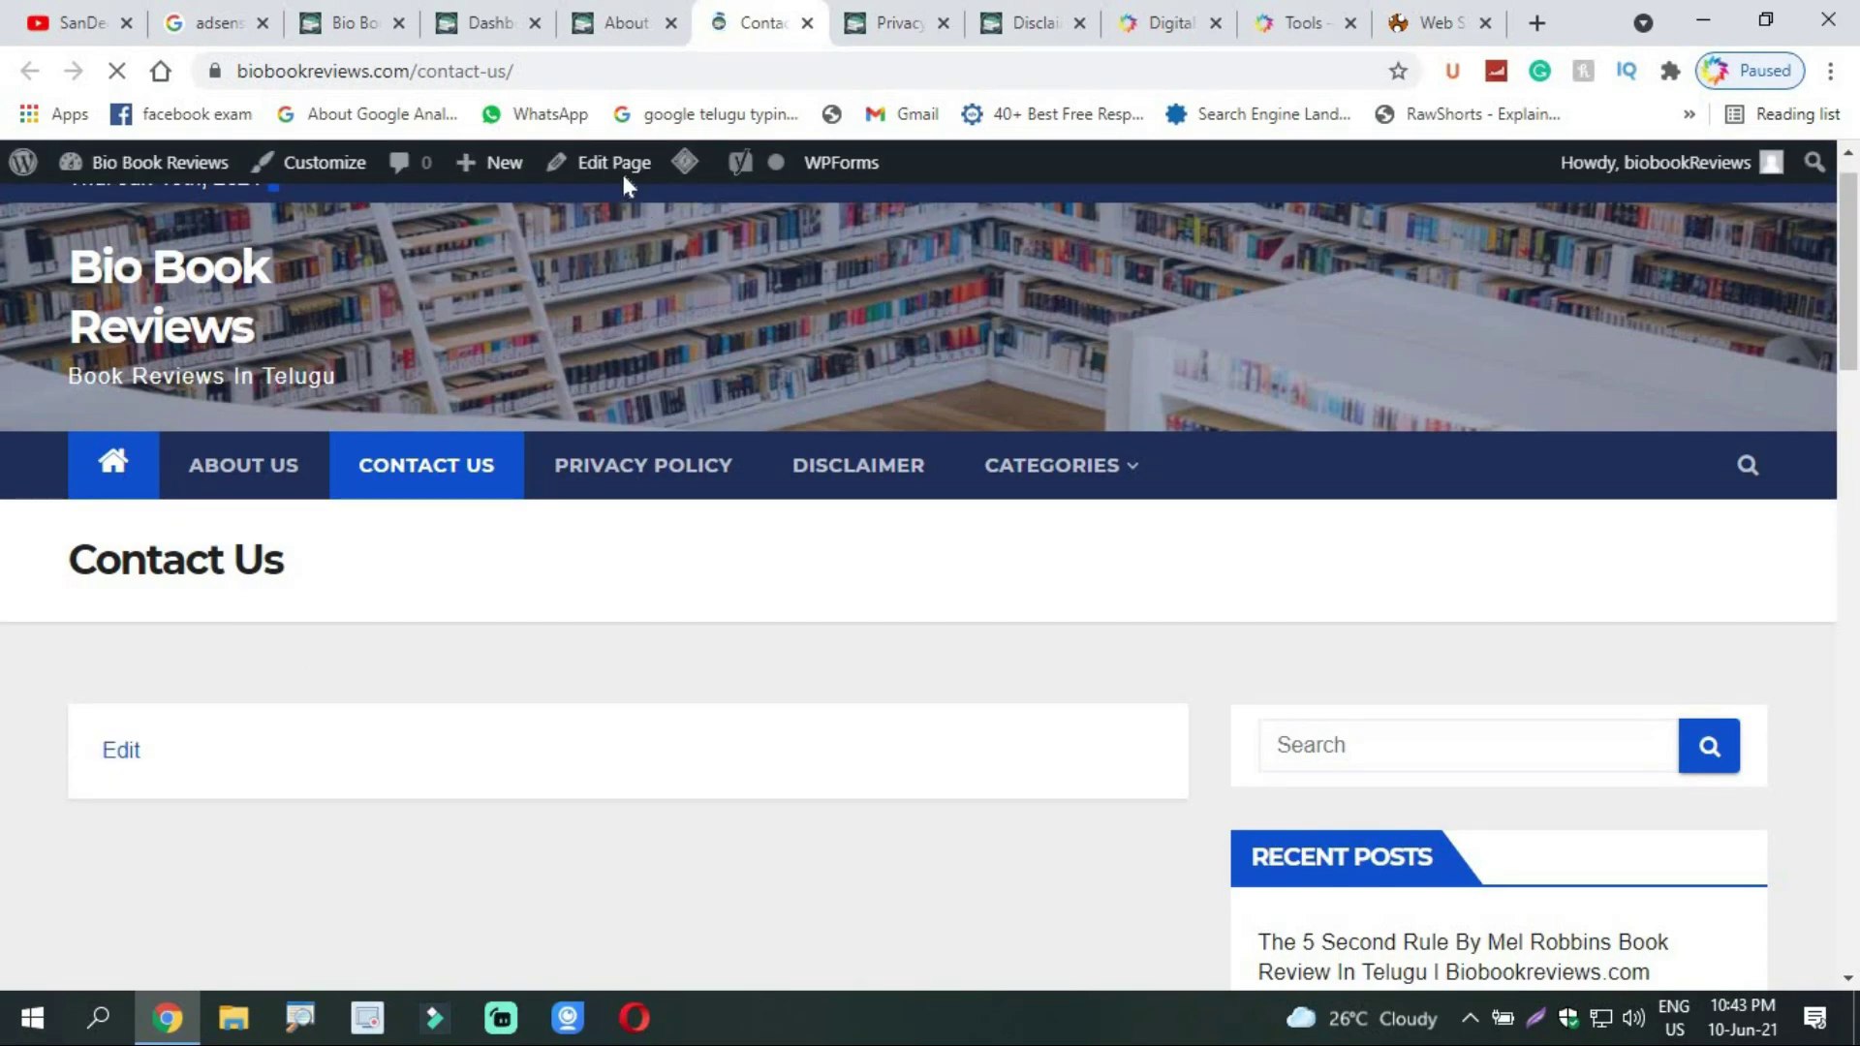
left_click(608, 171)
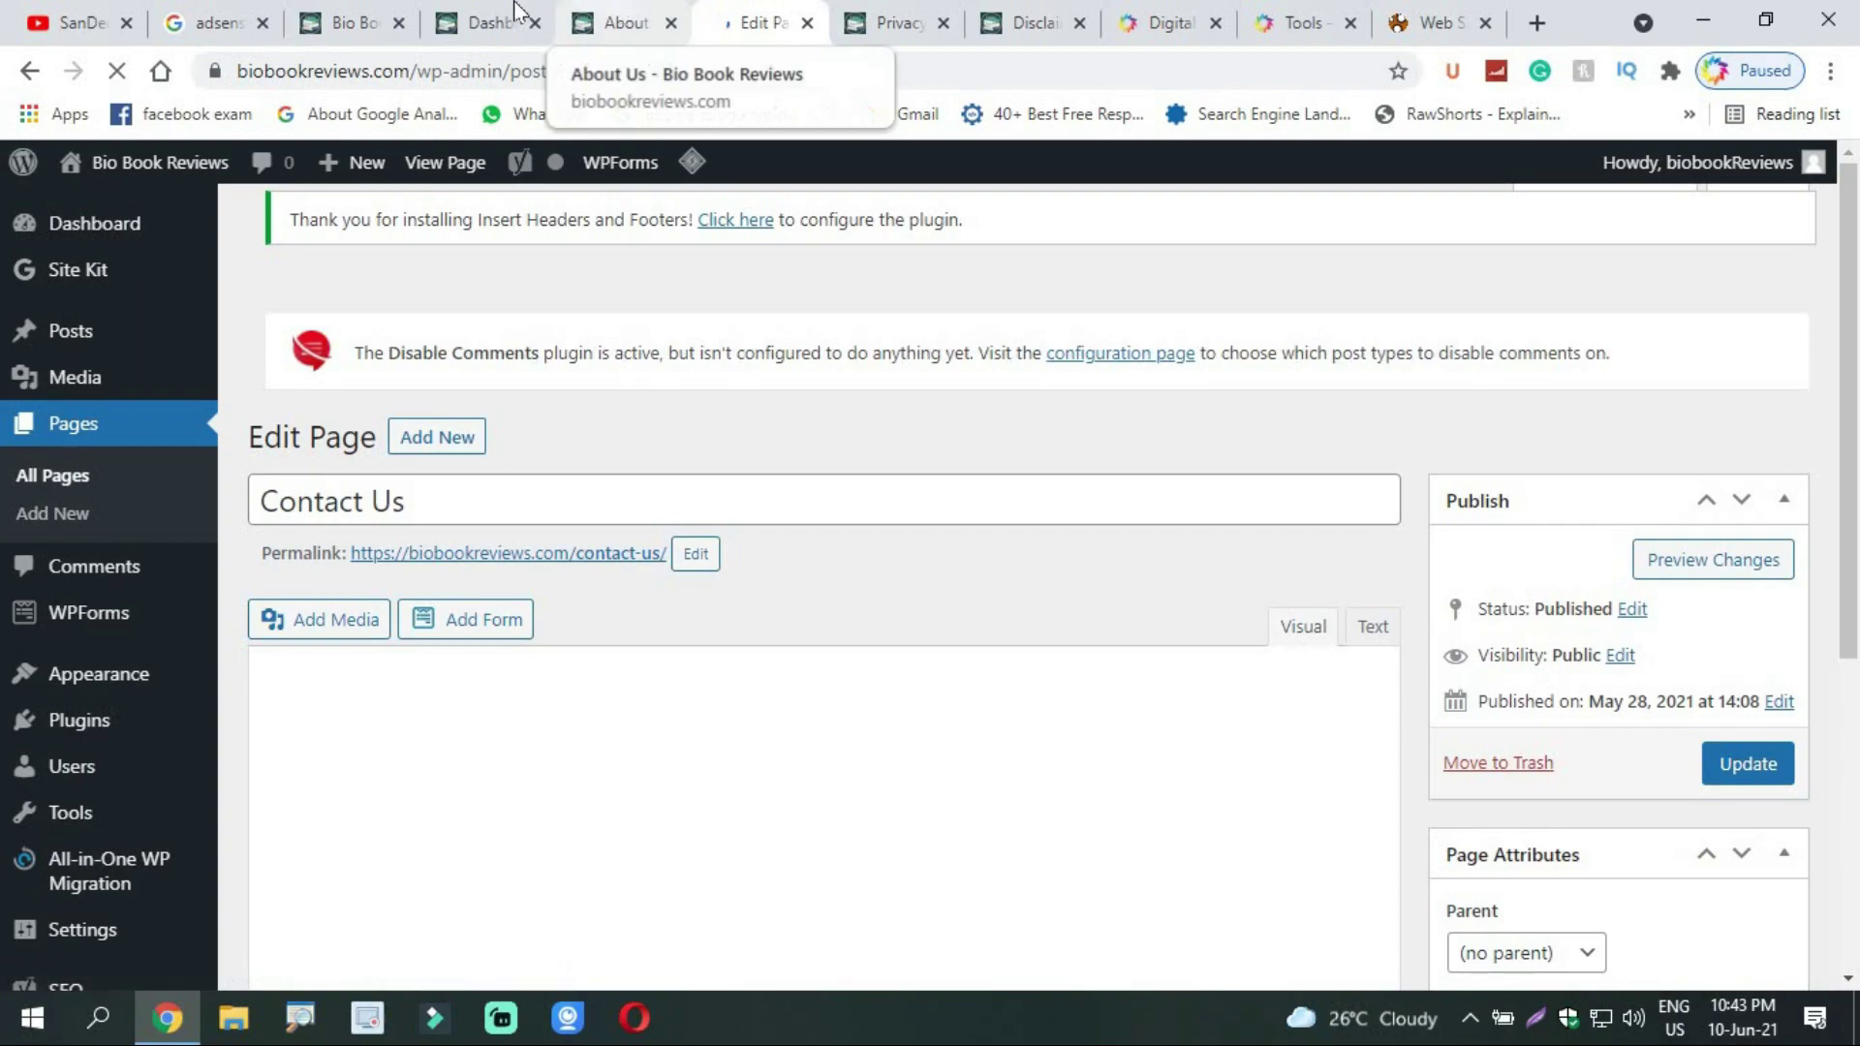
left_click(498, 20)
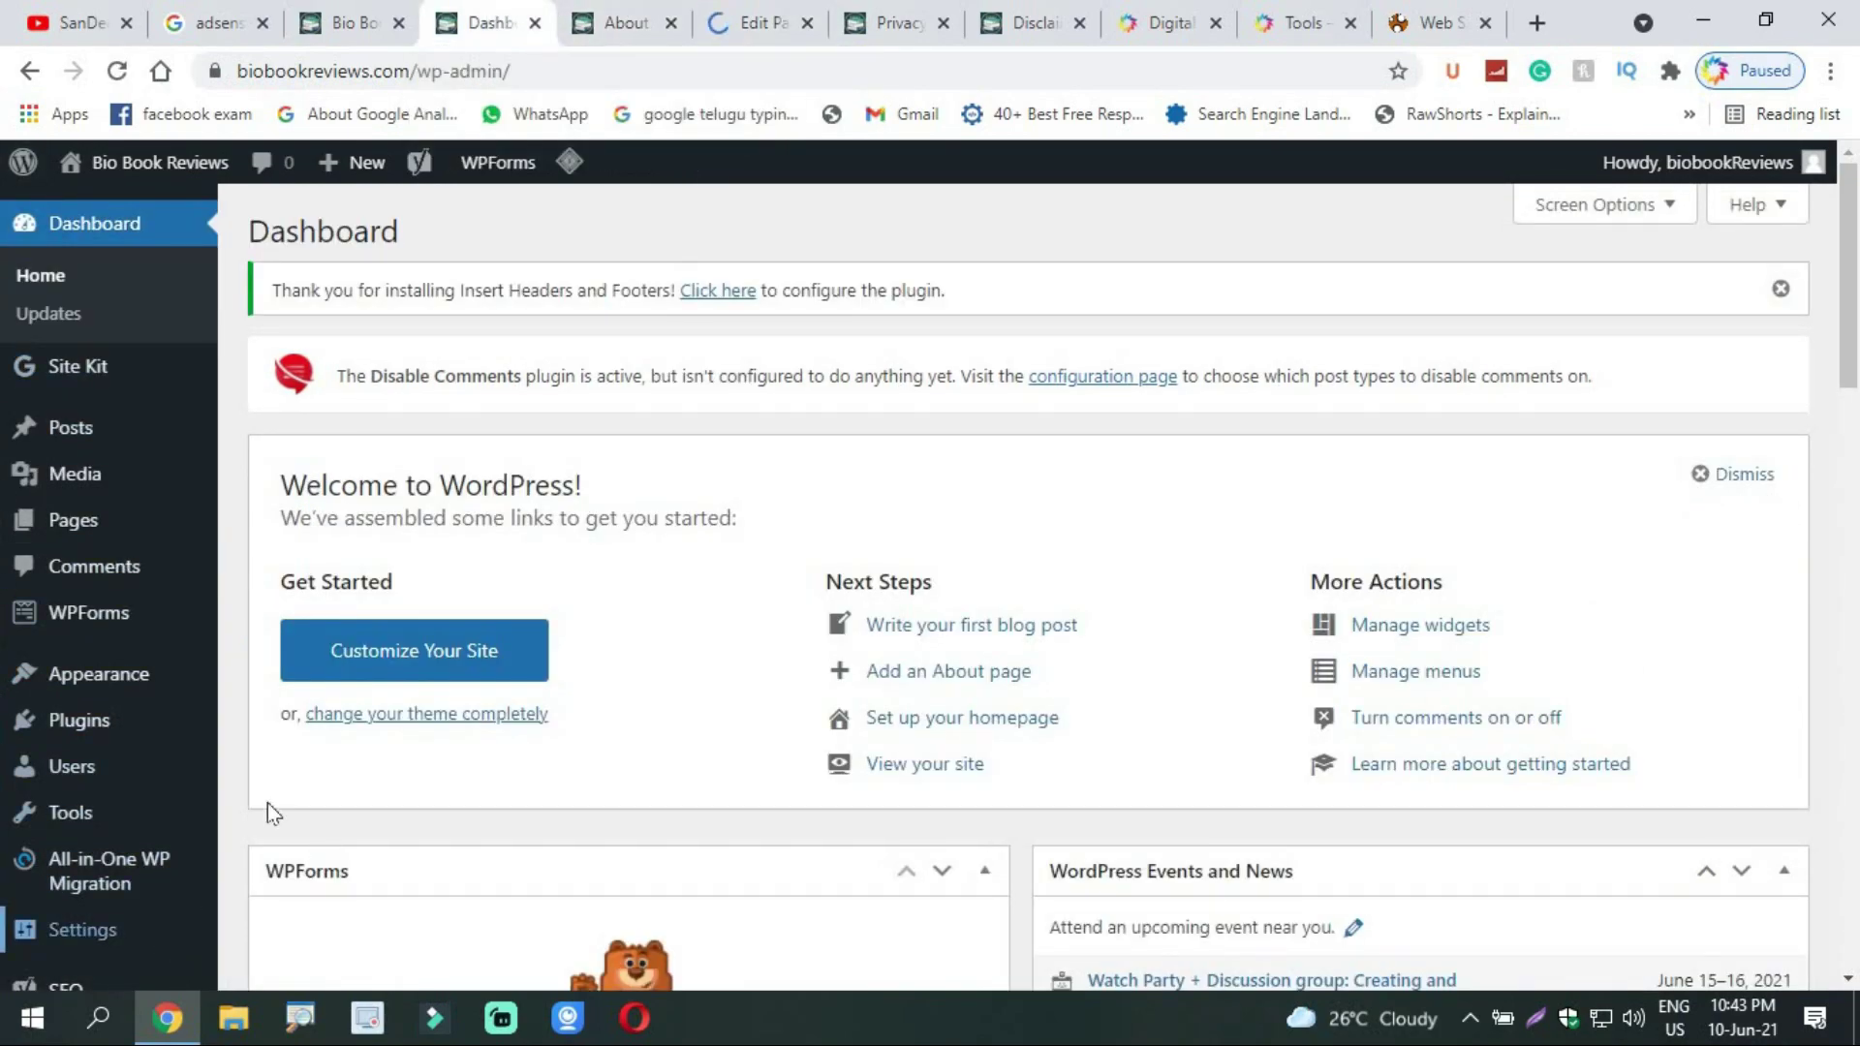
Step: Search Add Plugins for WP Forms and confirm Contact Form by WPForms shows as Active
scroll(712, 465, "down", 5)
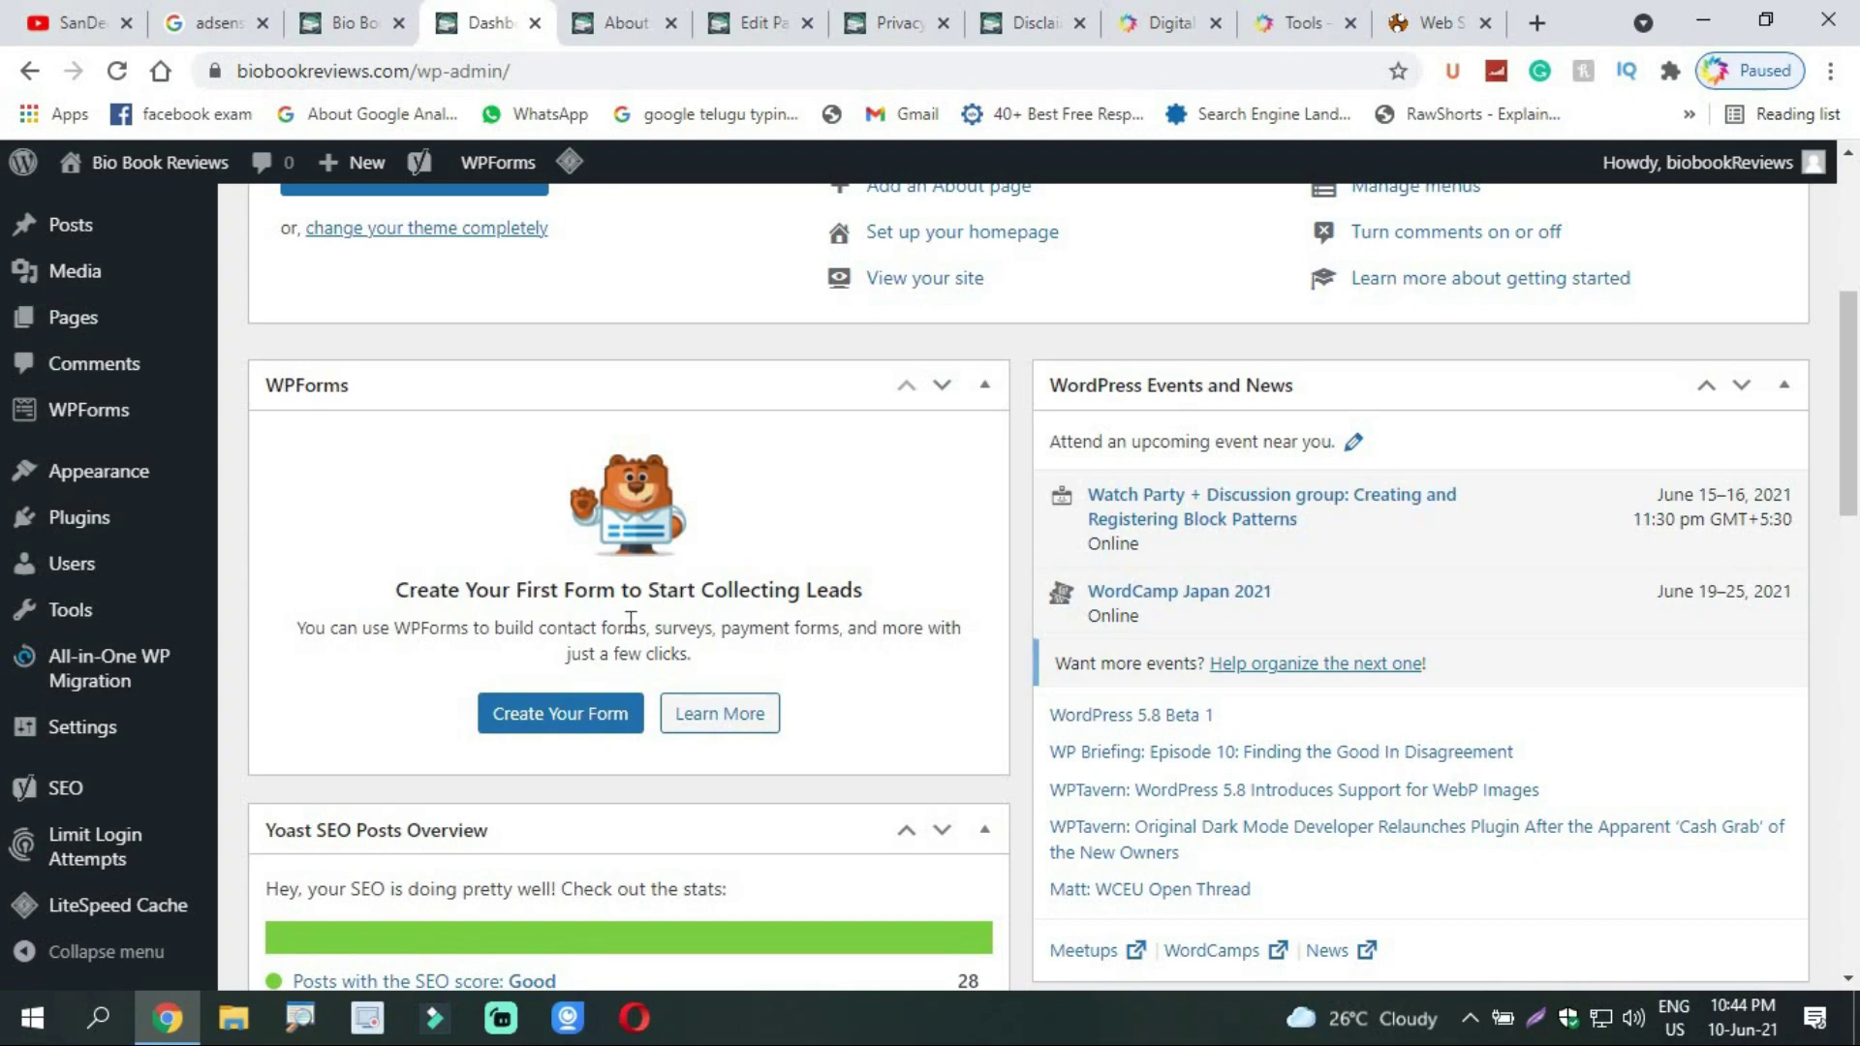
mouse_move(58, 528)
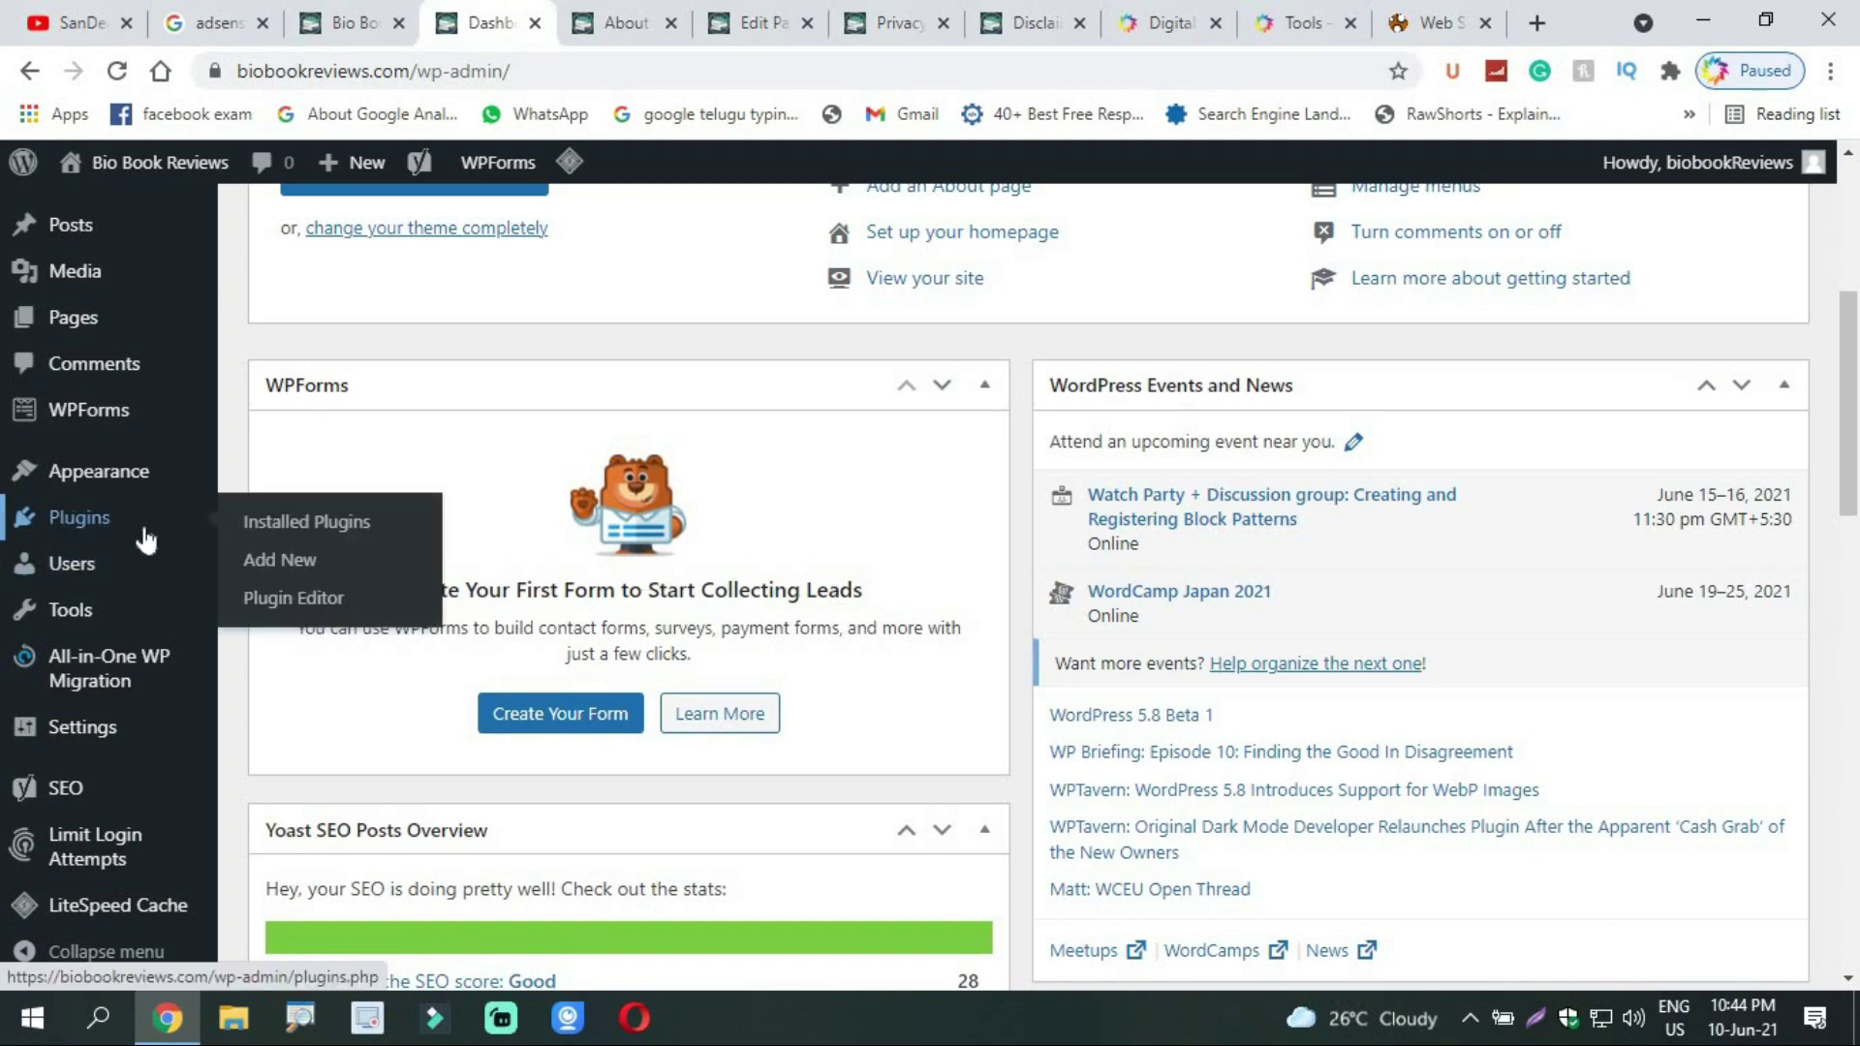
left_click(300, 571)
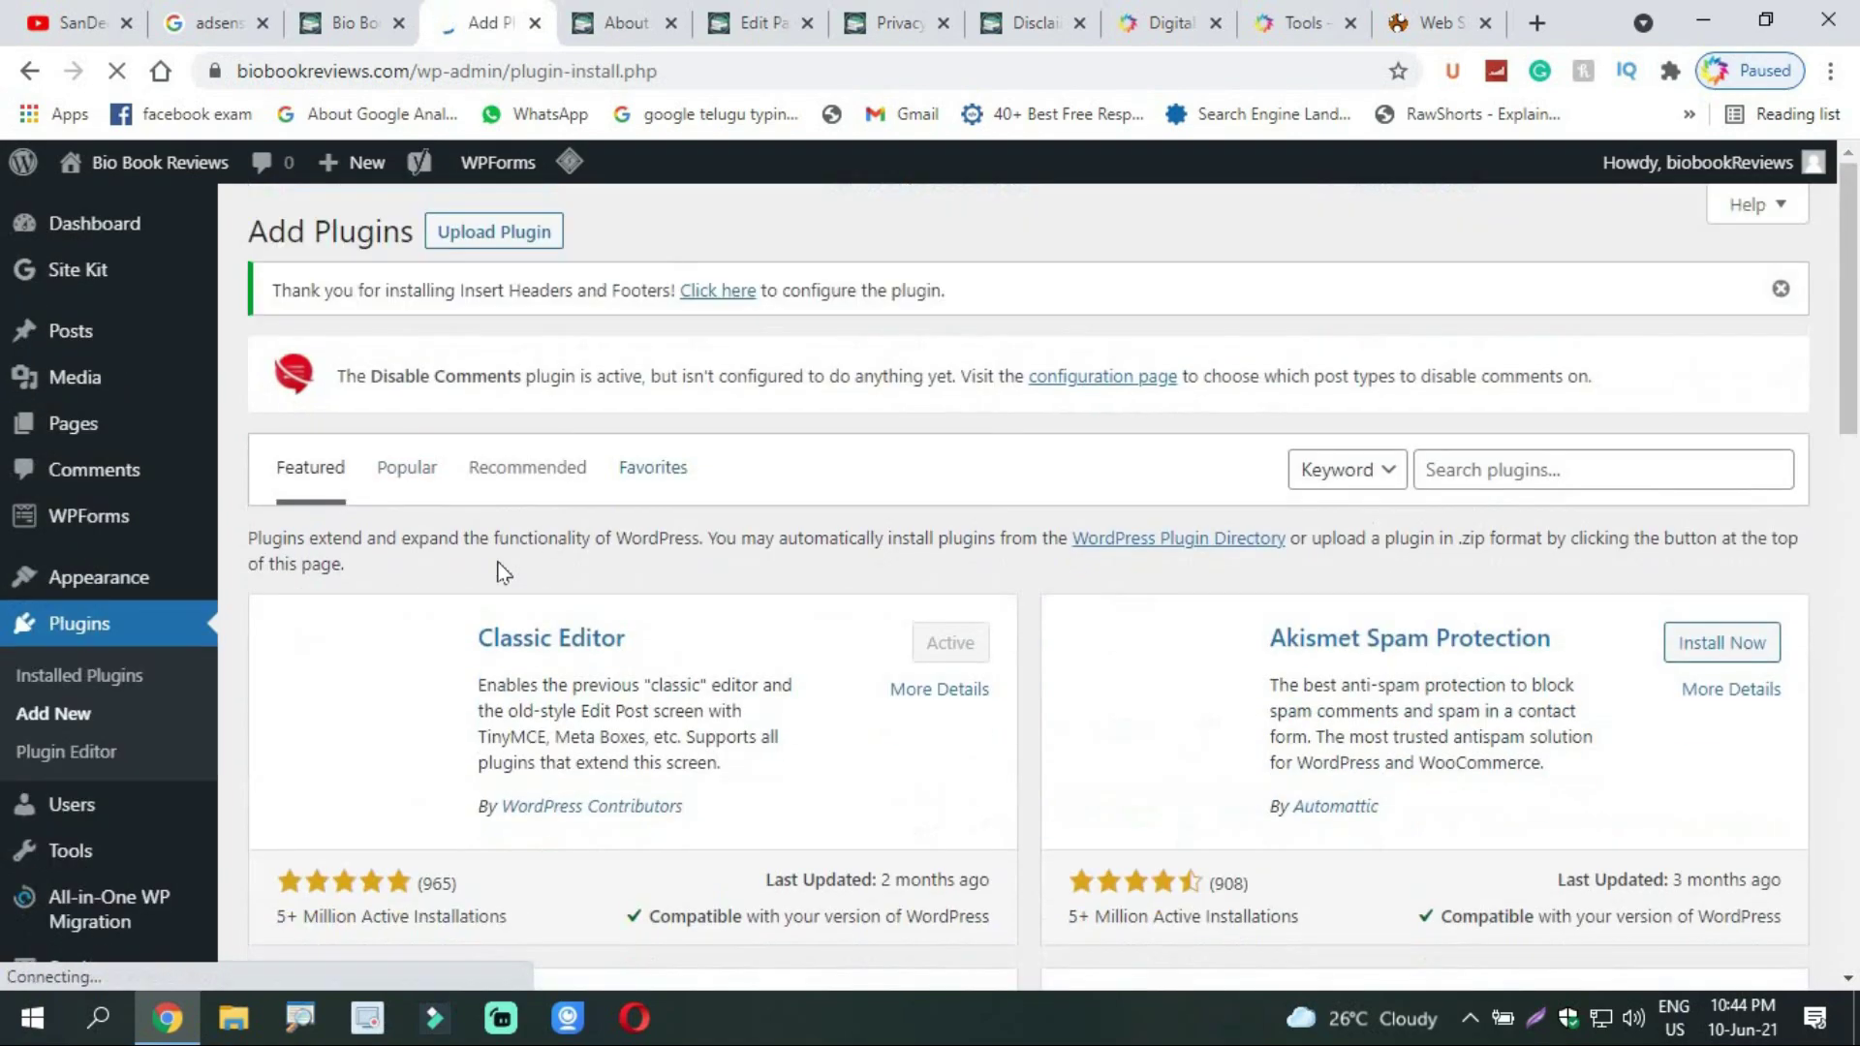
left_click(1496, 475)
type("wp")
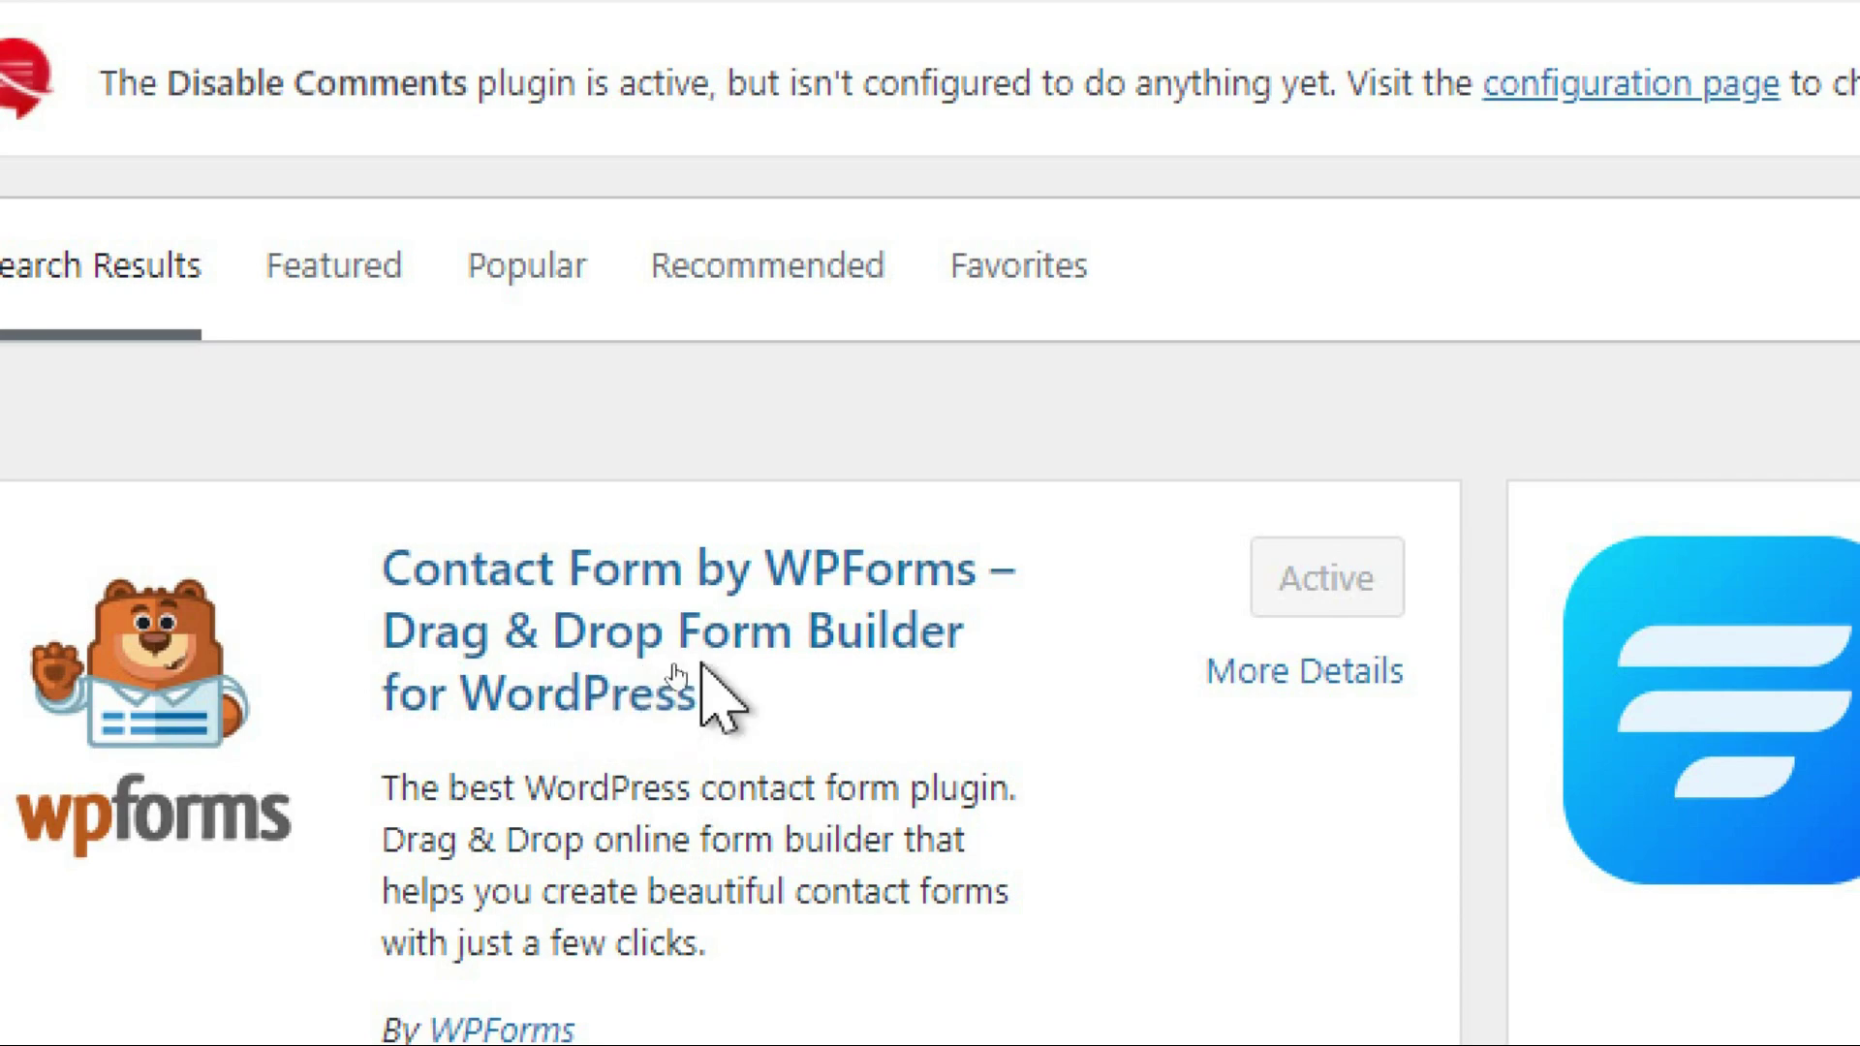
scroll(830, 857, "down", 1)
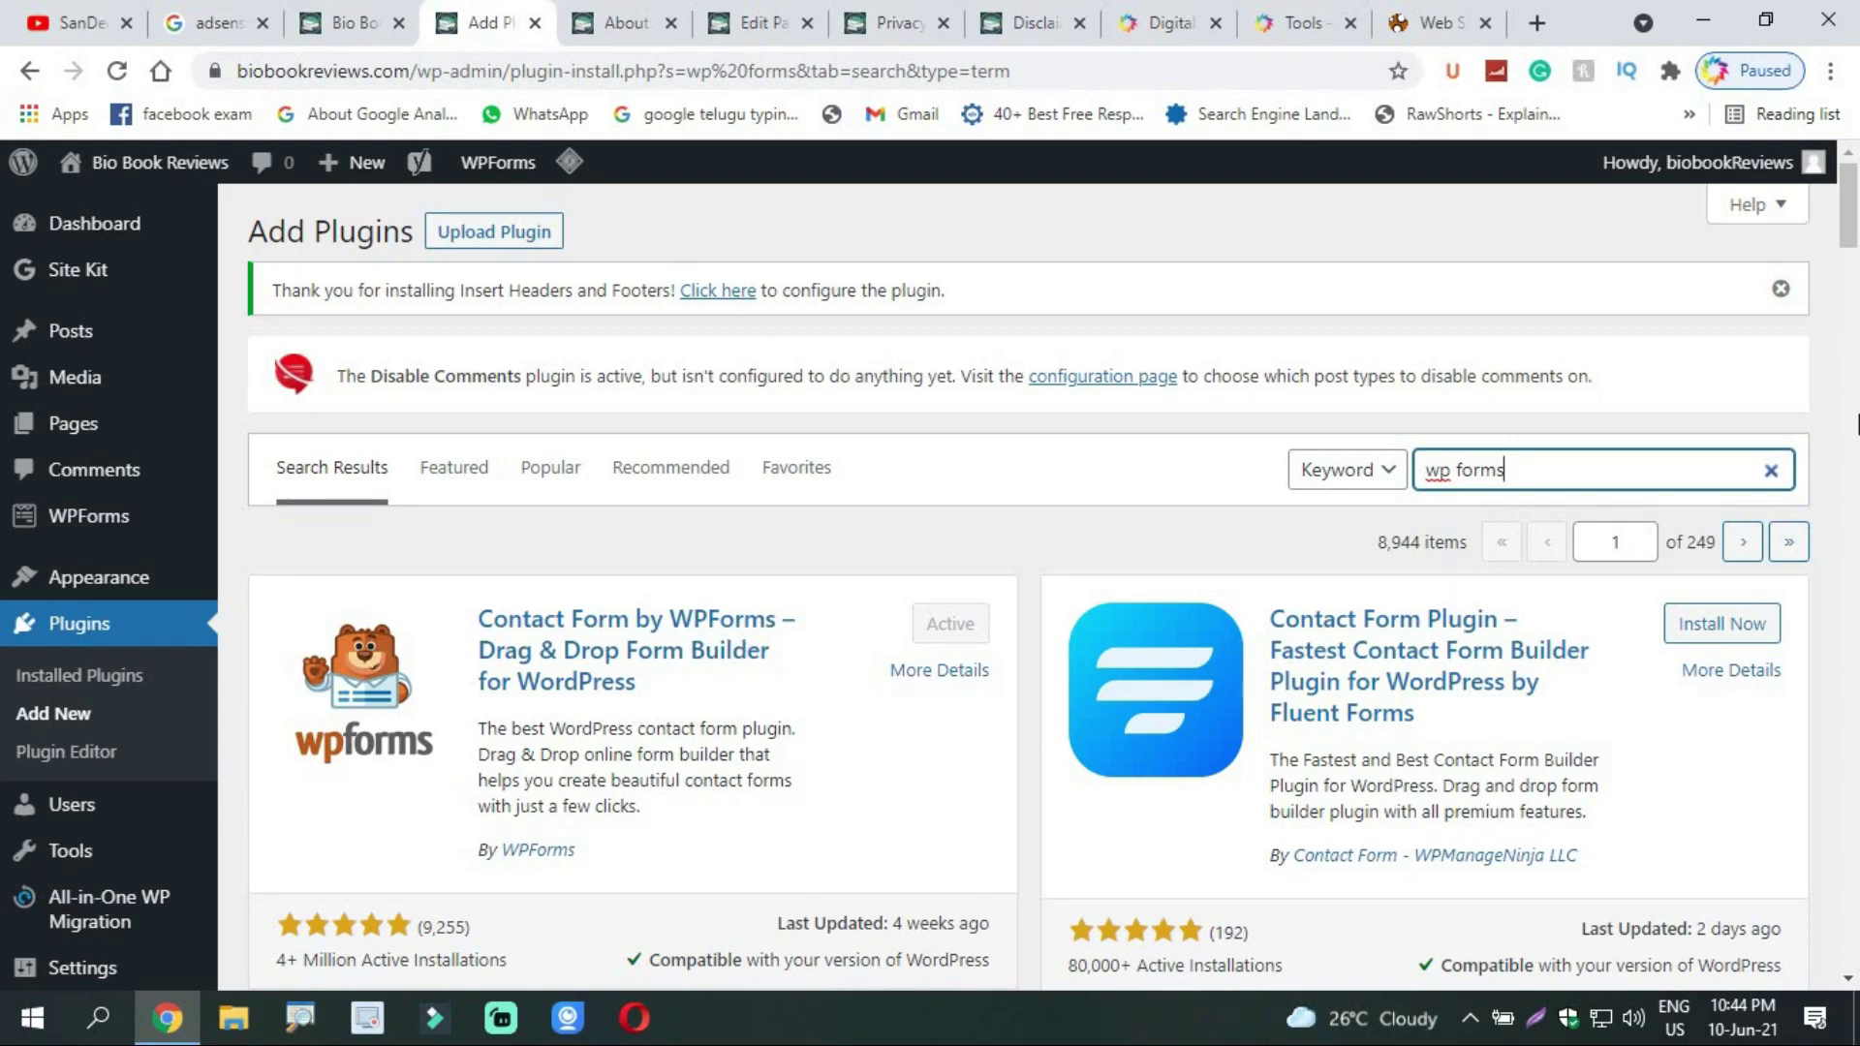
mouse_move(1849, 239)
left_mouse_down()
mouse_move(1849, 301)
mouse_move(1849, 223)
left_mouse_up()
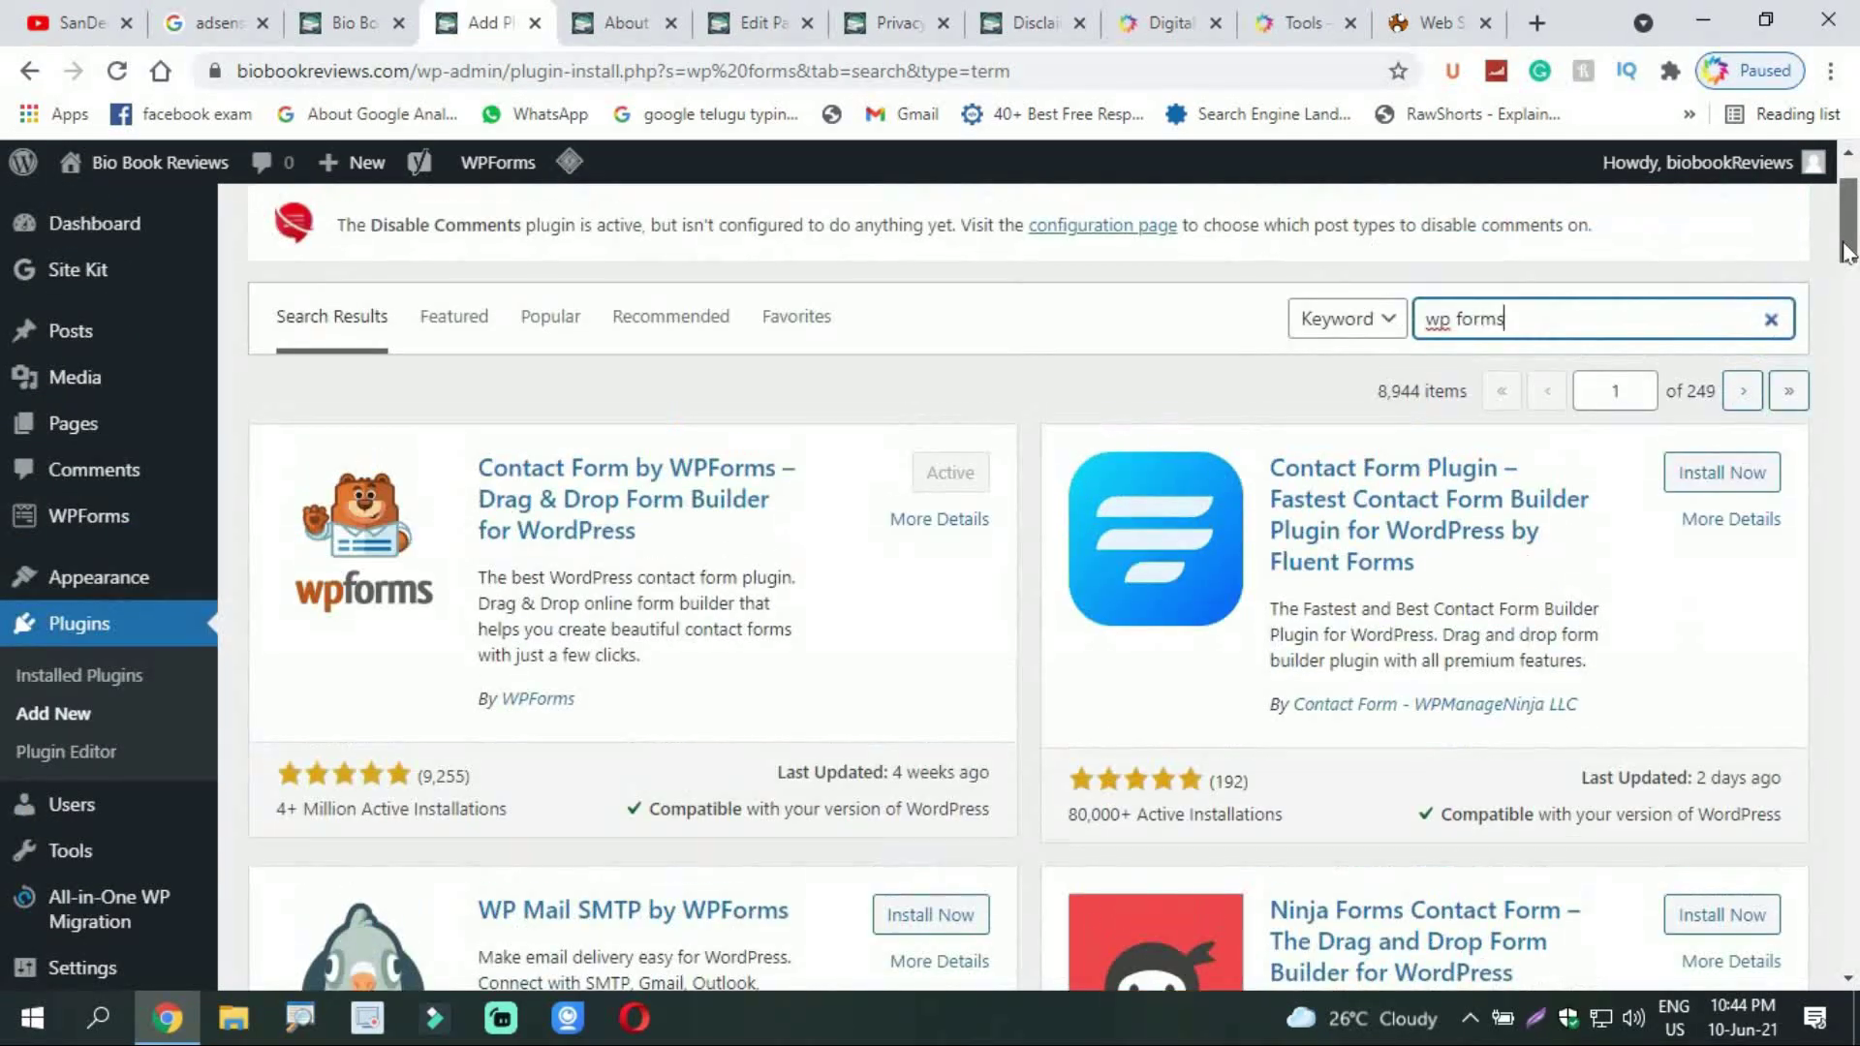
mouse_move(46, 523)
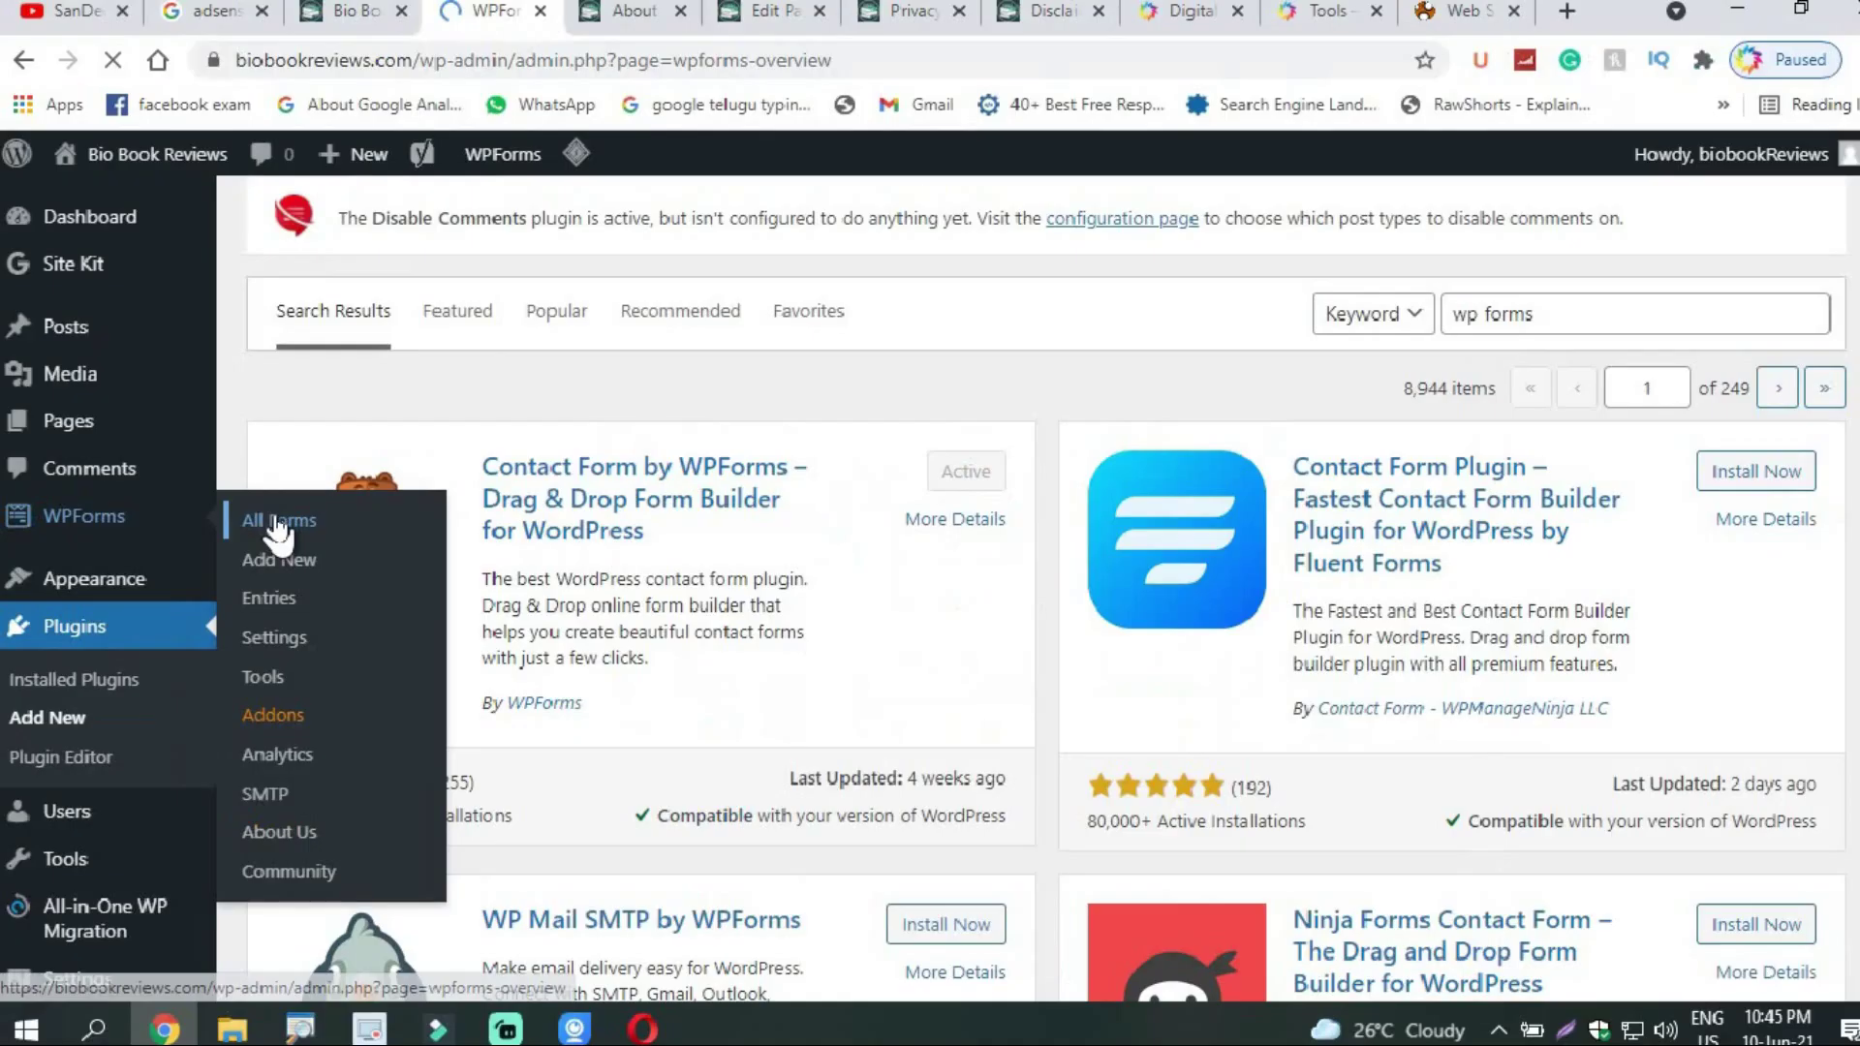
Step: Open the WPForms overview, dismiss the Challenge popup, and start creating a new form
left_click(554, 533)
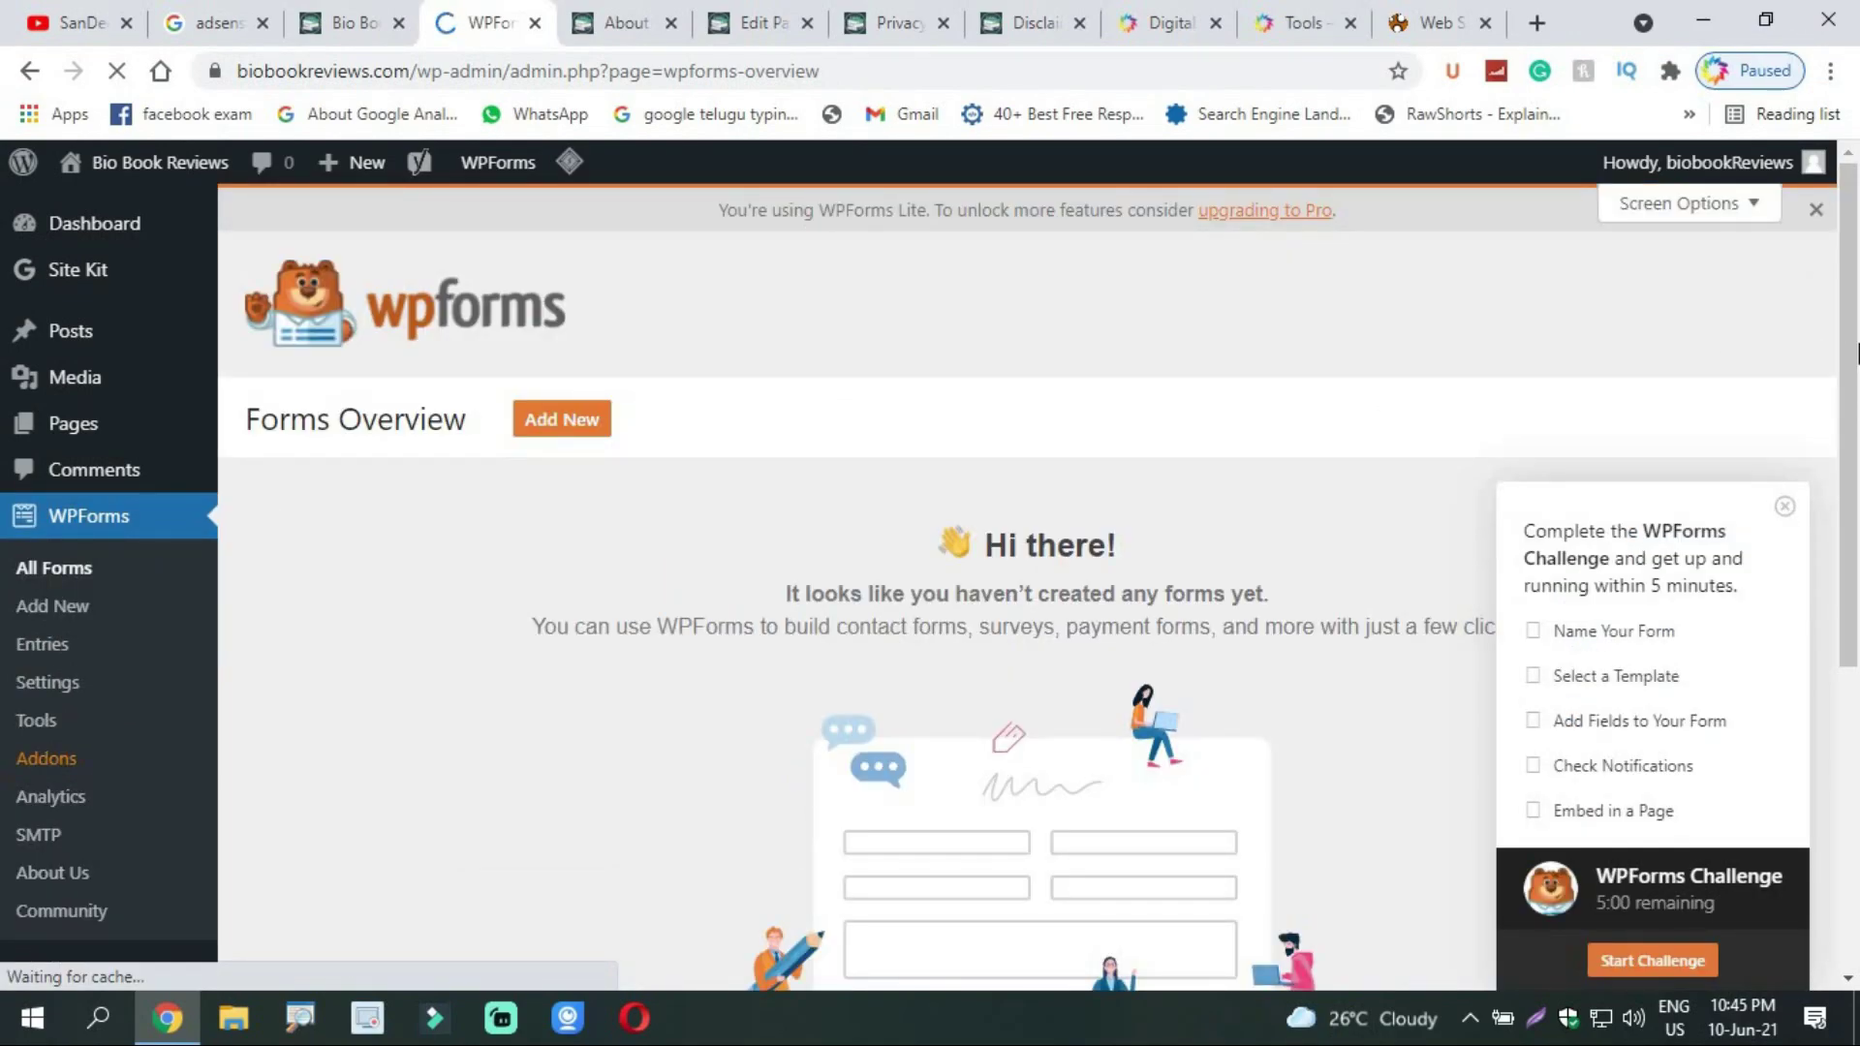
left_click(1784, 506)
left_click_drag(1855, 420, 1856, 717)
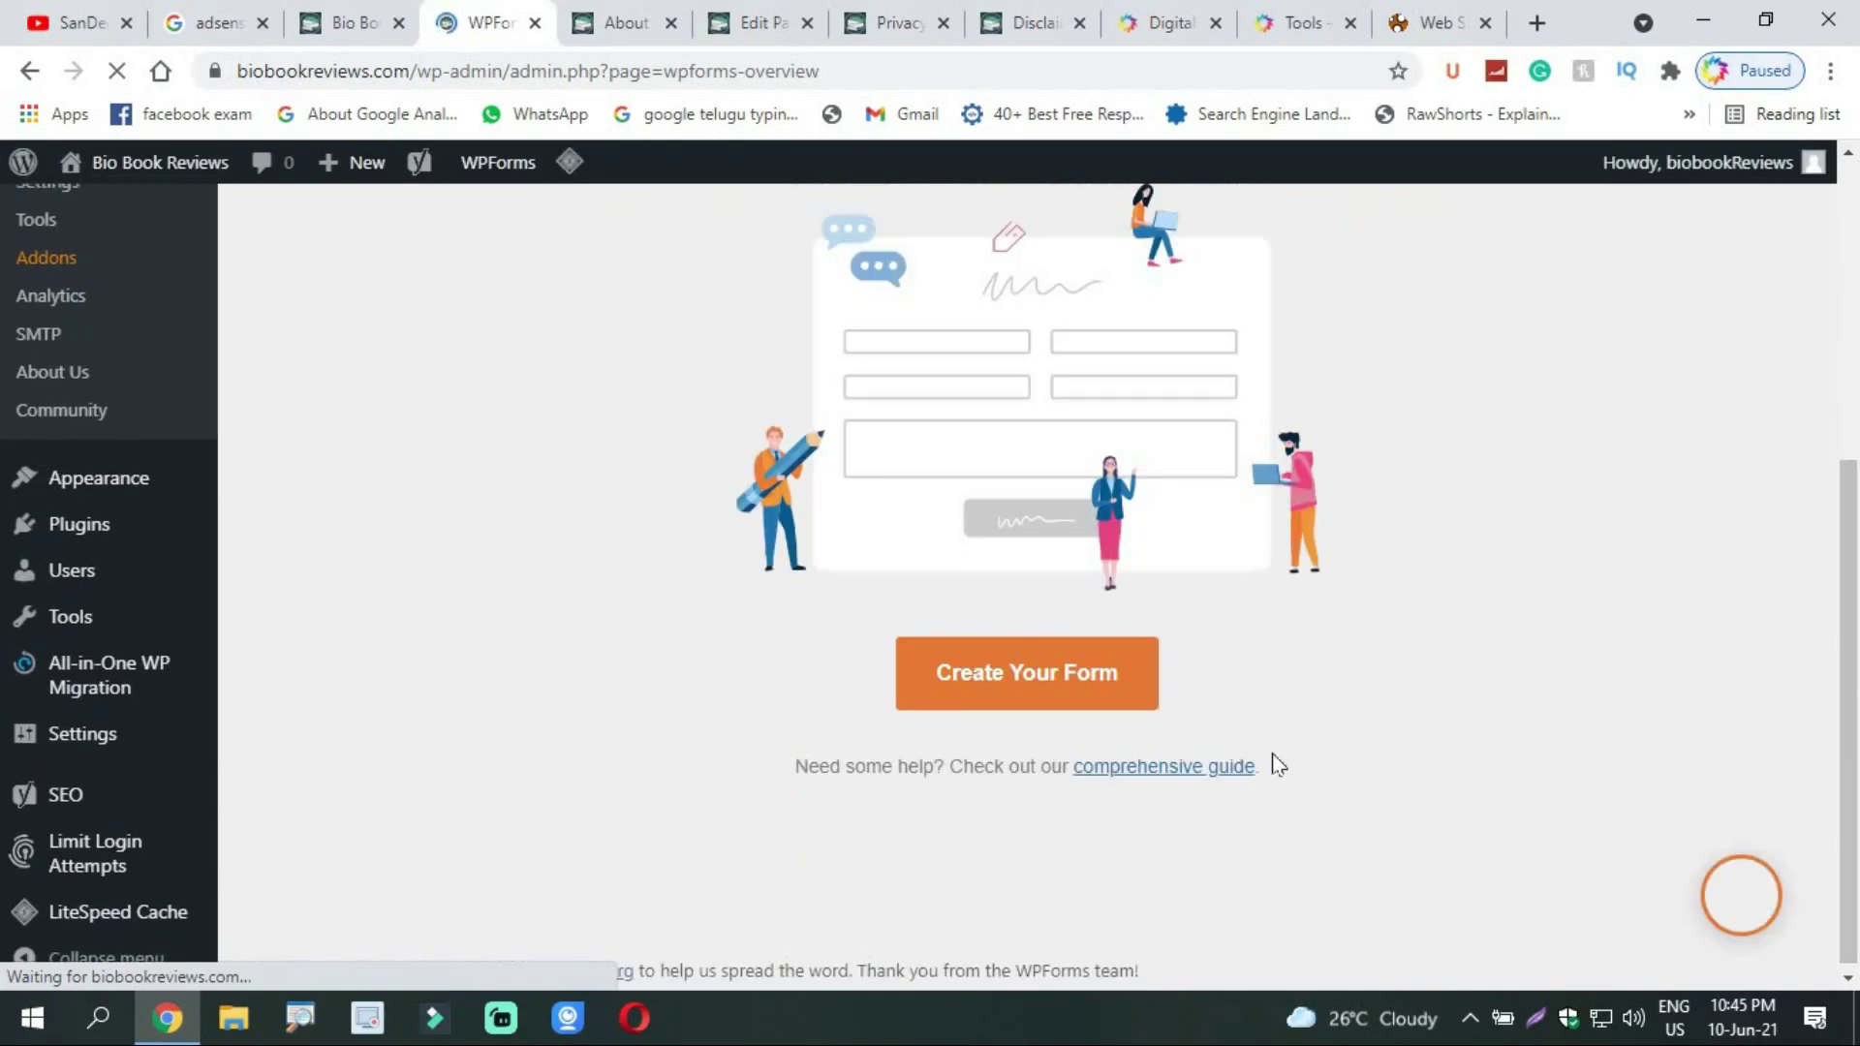
left_click(985, 686)
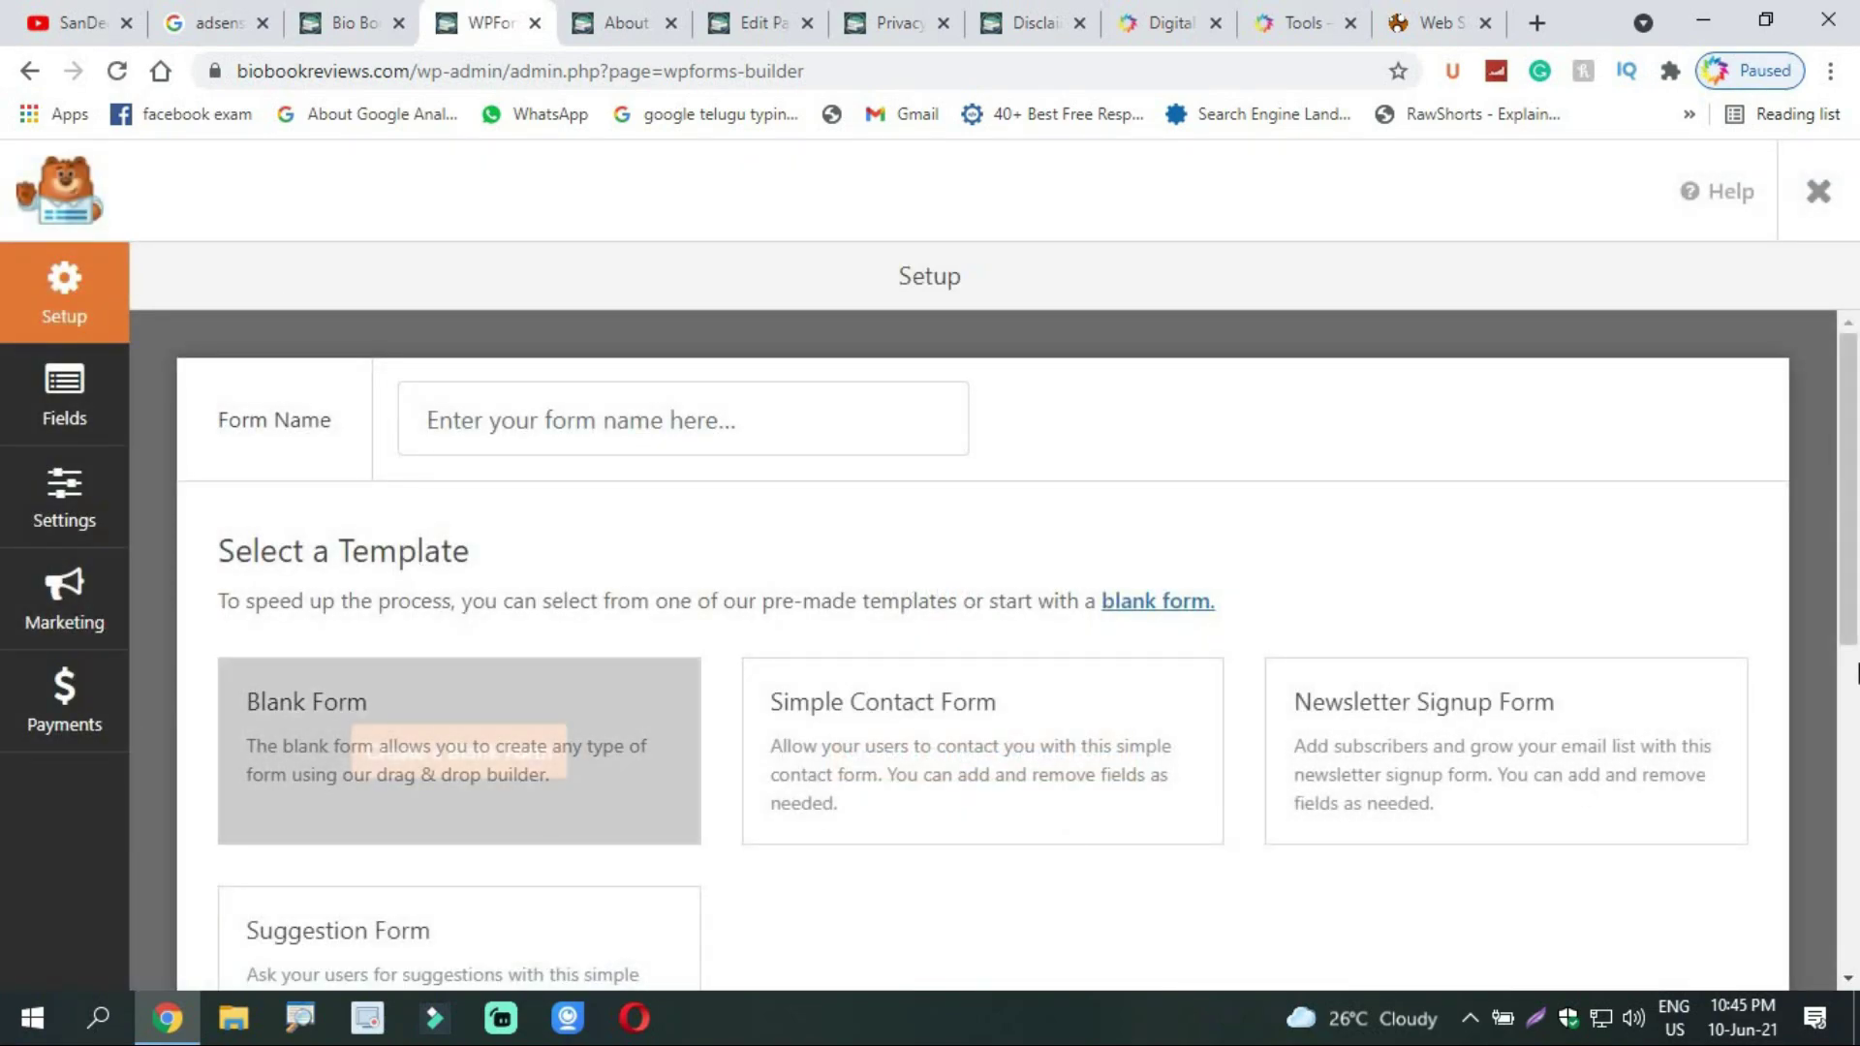
Step: Browse the builder's Fields, Settings, Marketing and Payments sections, then return to Setup's templates
scroll(1855, 741, "down", 5)
scroll(1855, 741, "up", 4)
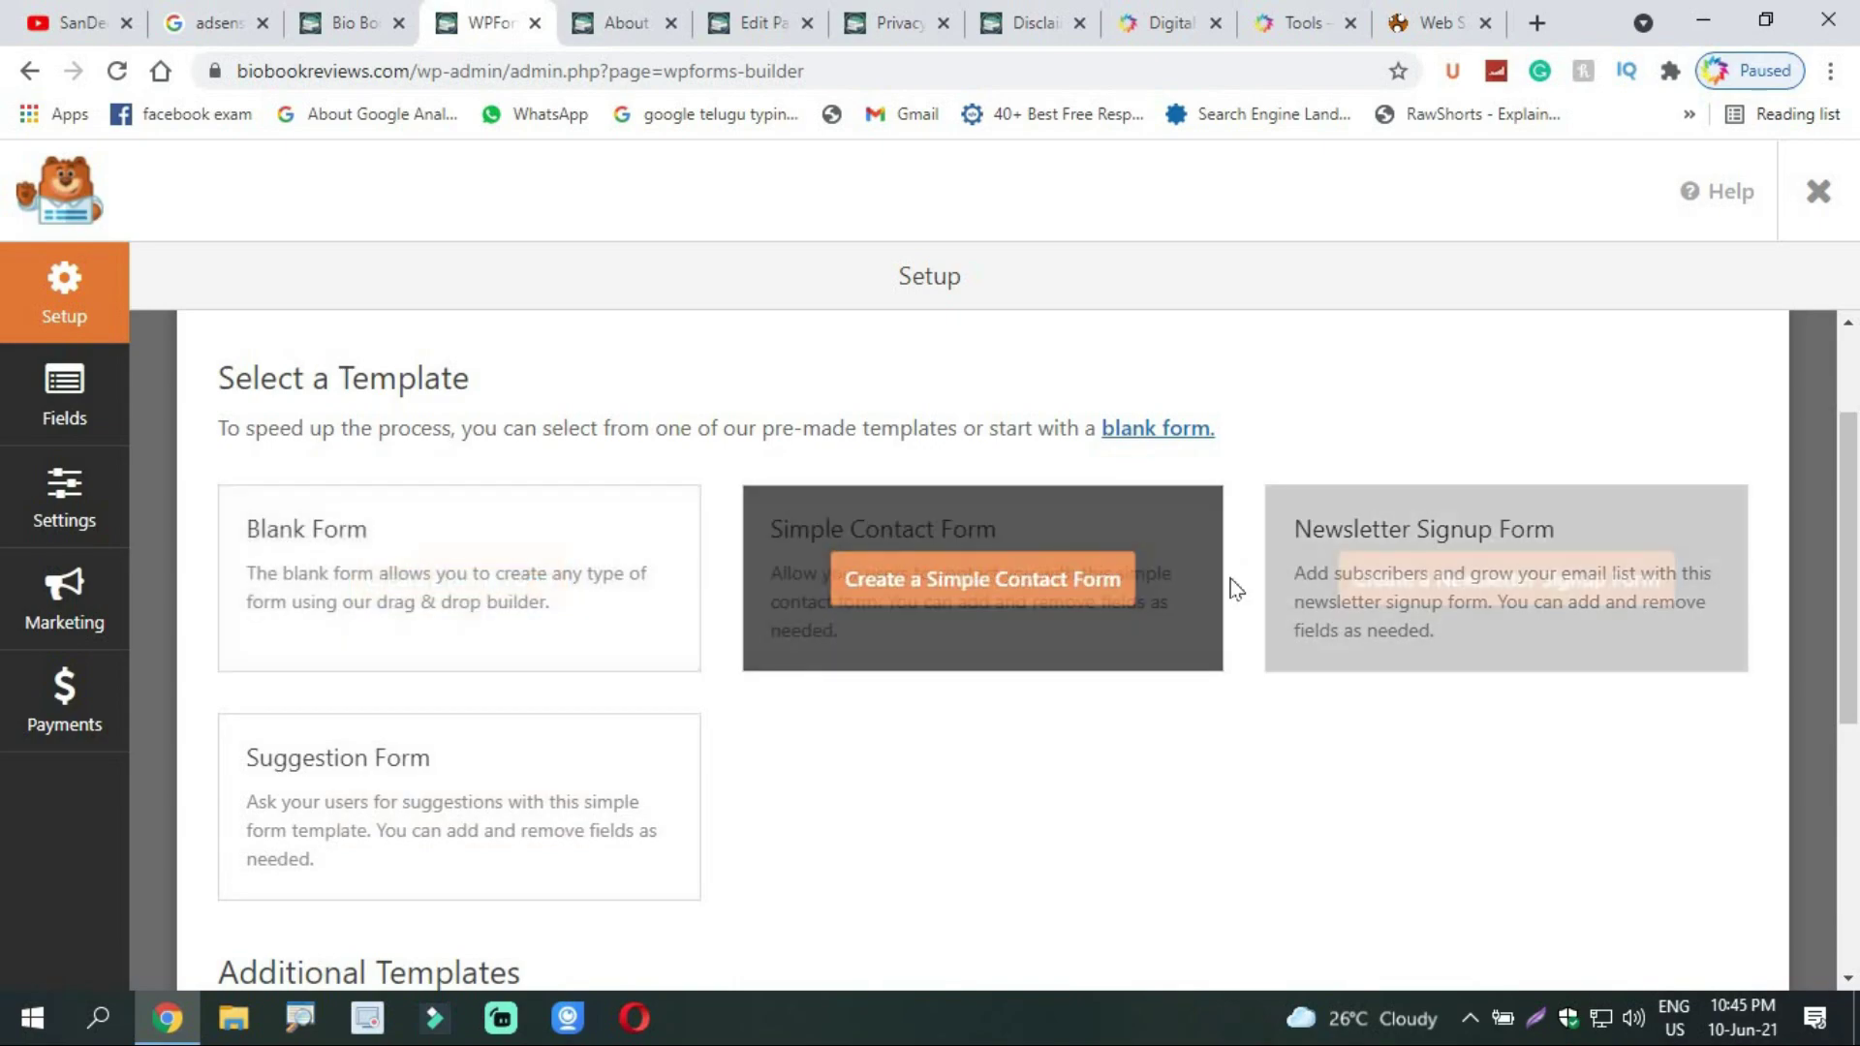
left_click(56, 417)
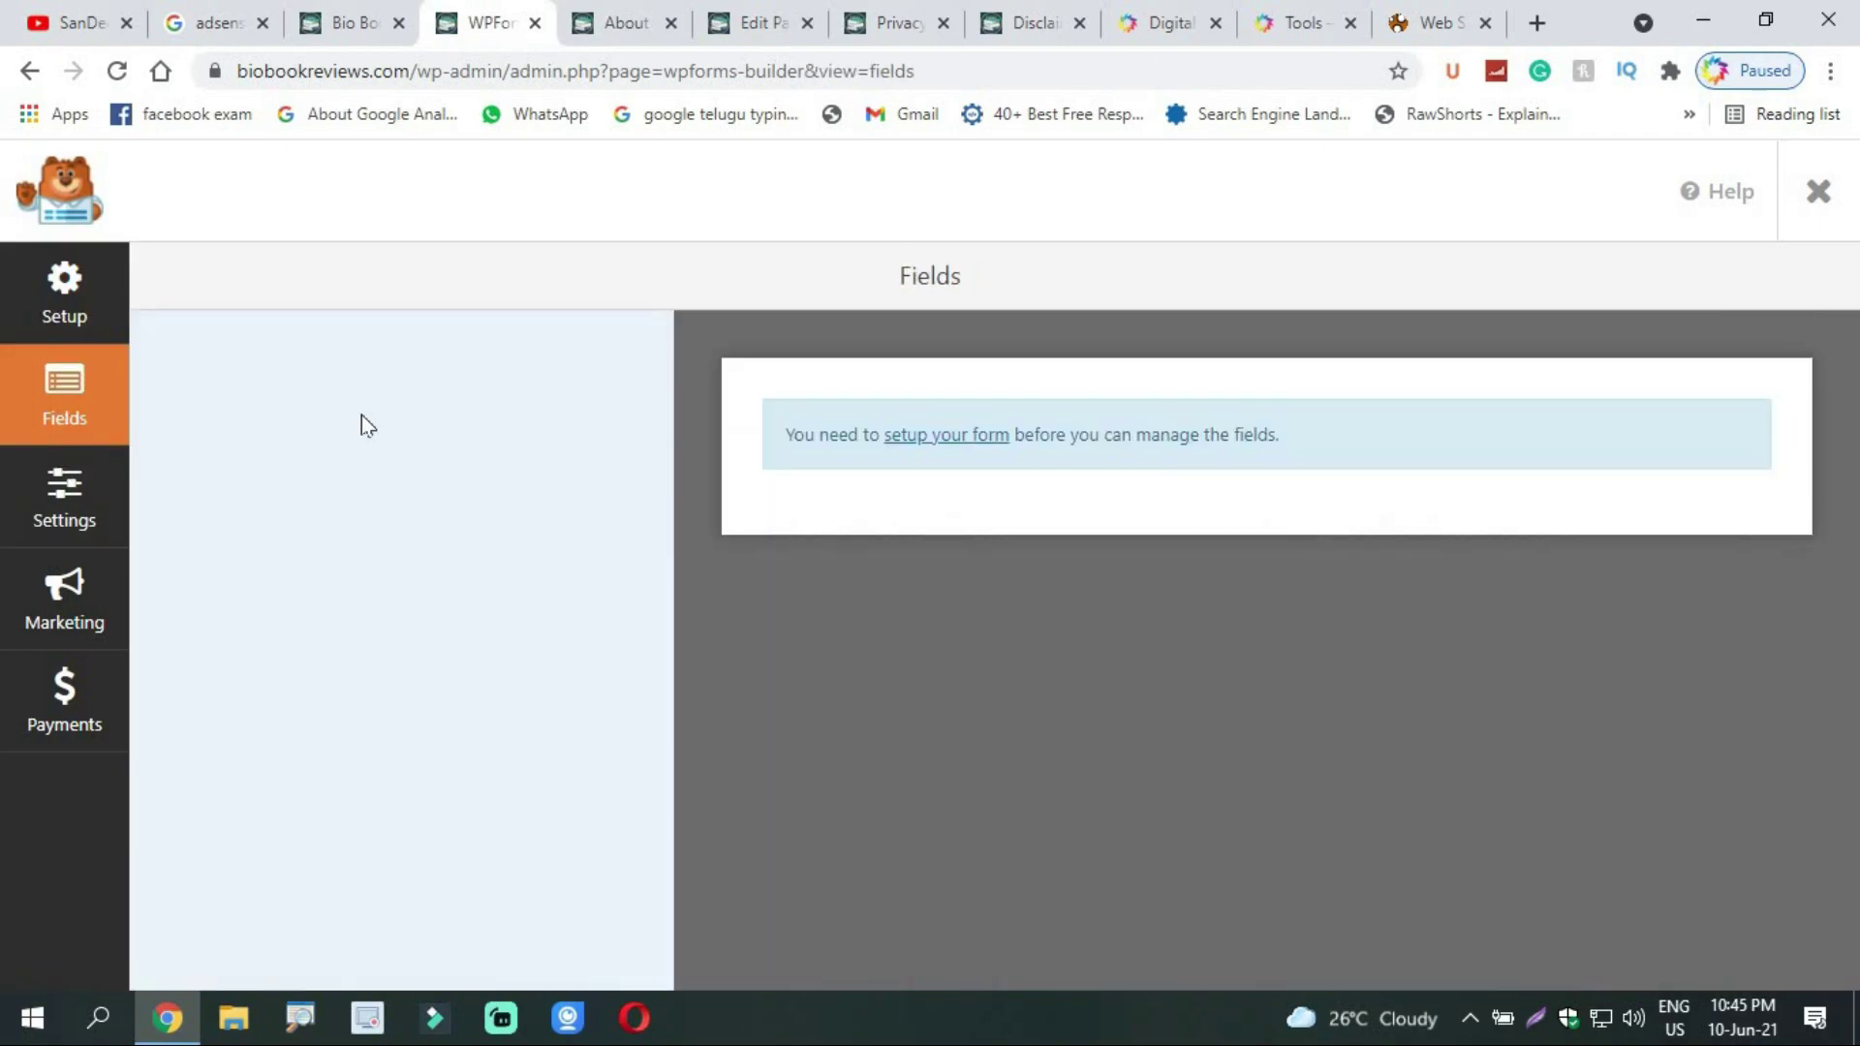
left_click(70, 496)
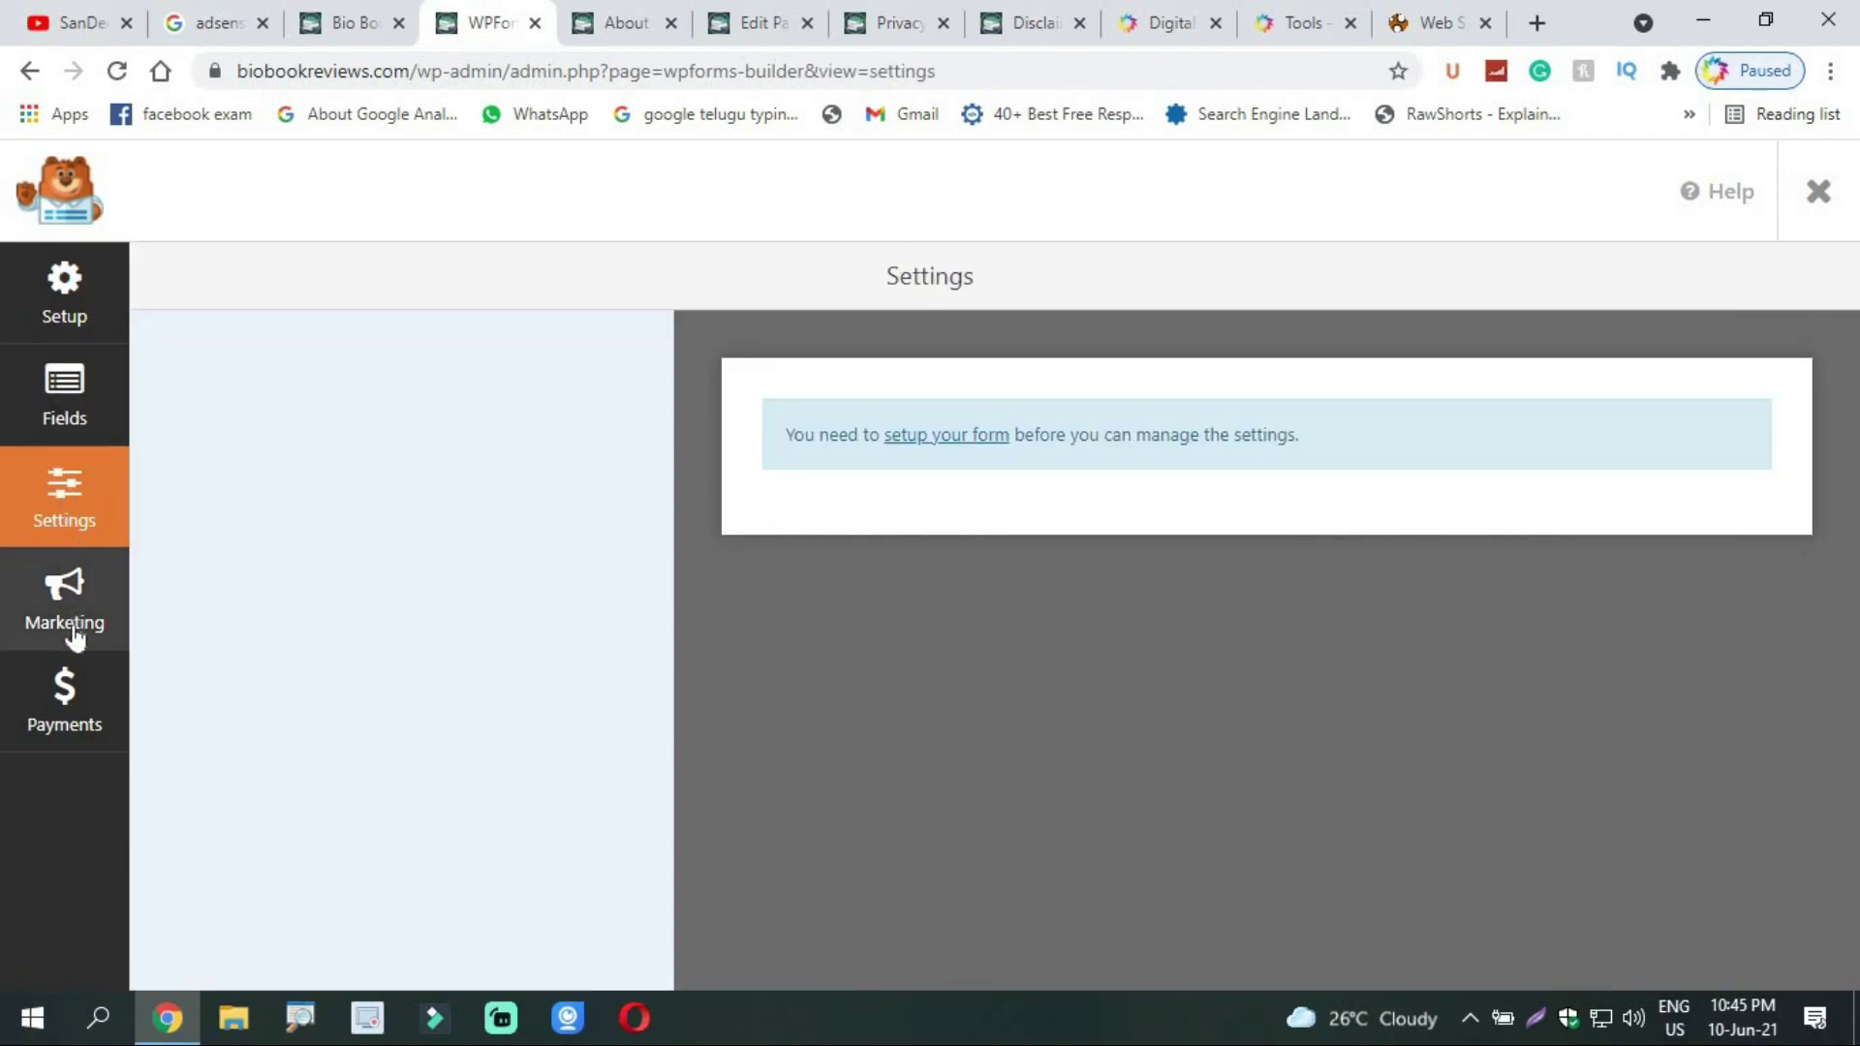
left_click(66, 593)
left_click(72, 670)
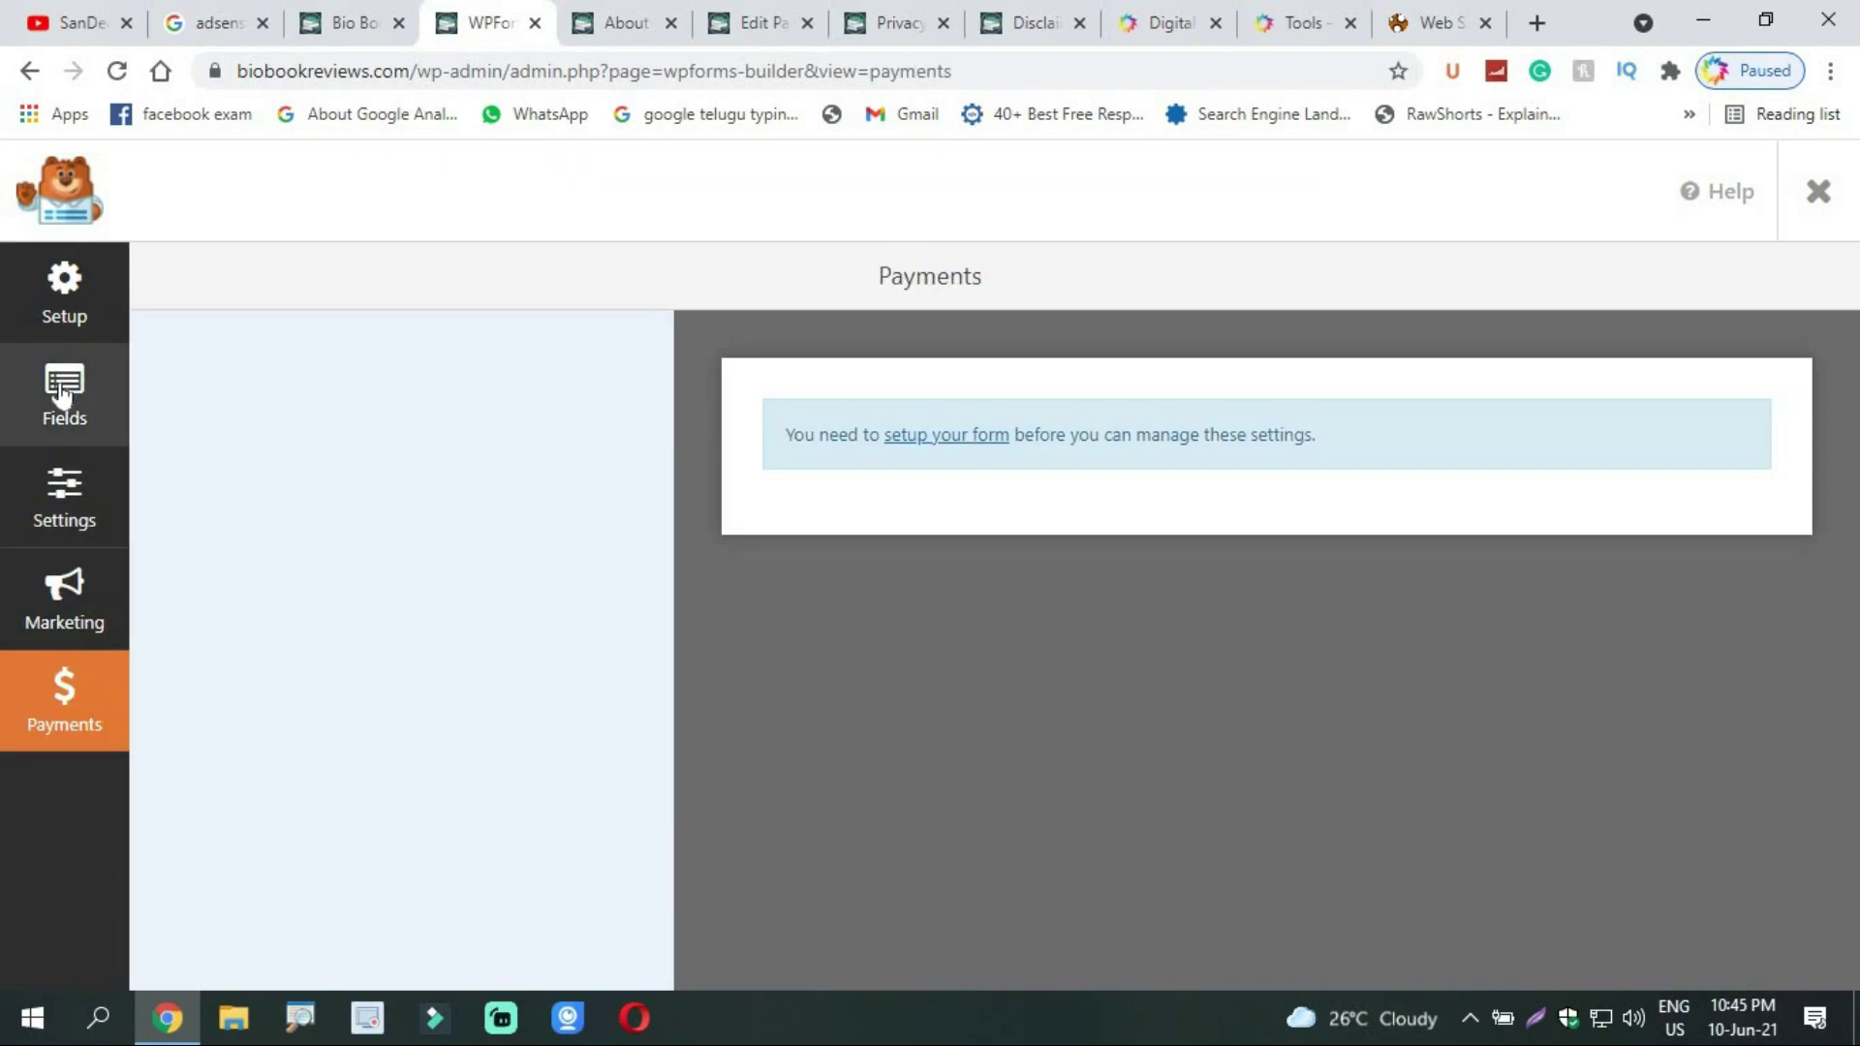
left_click(65, 384)
left_click(61, 327)
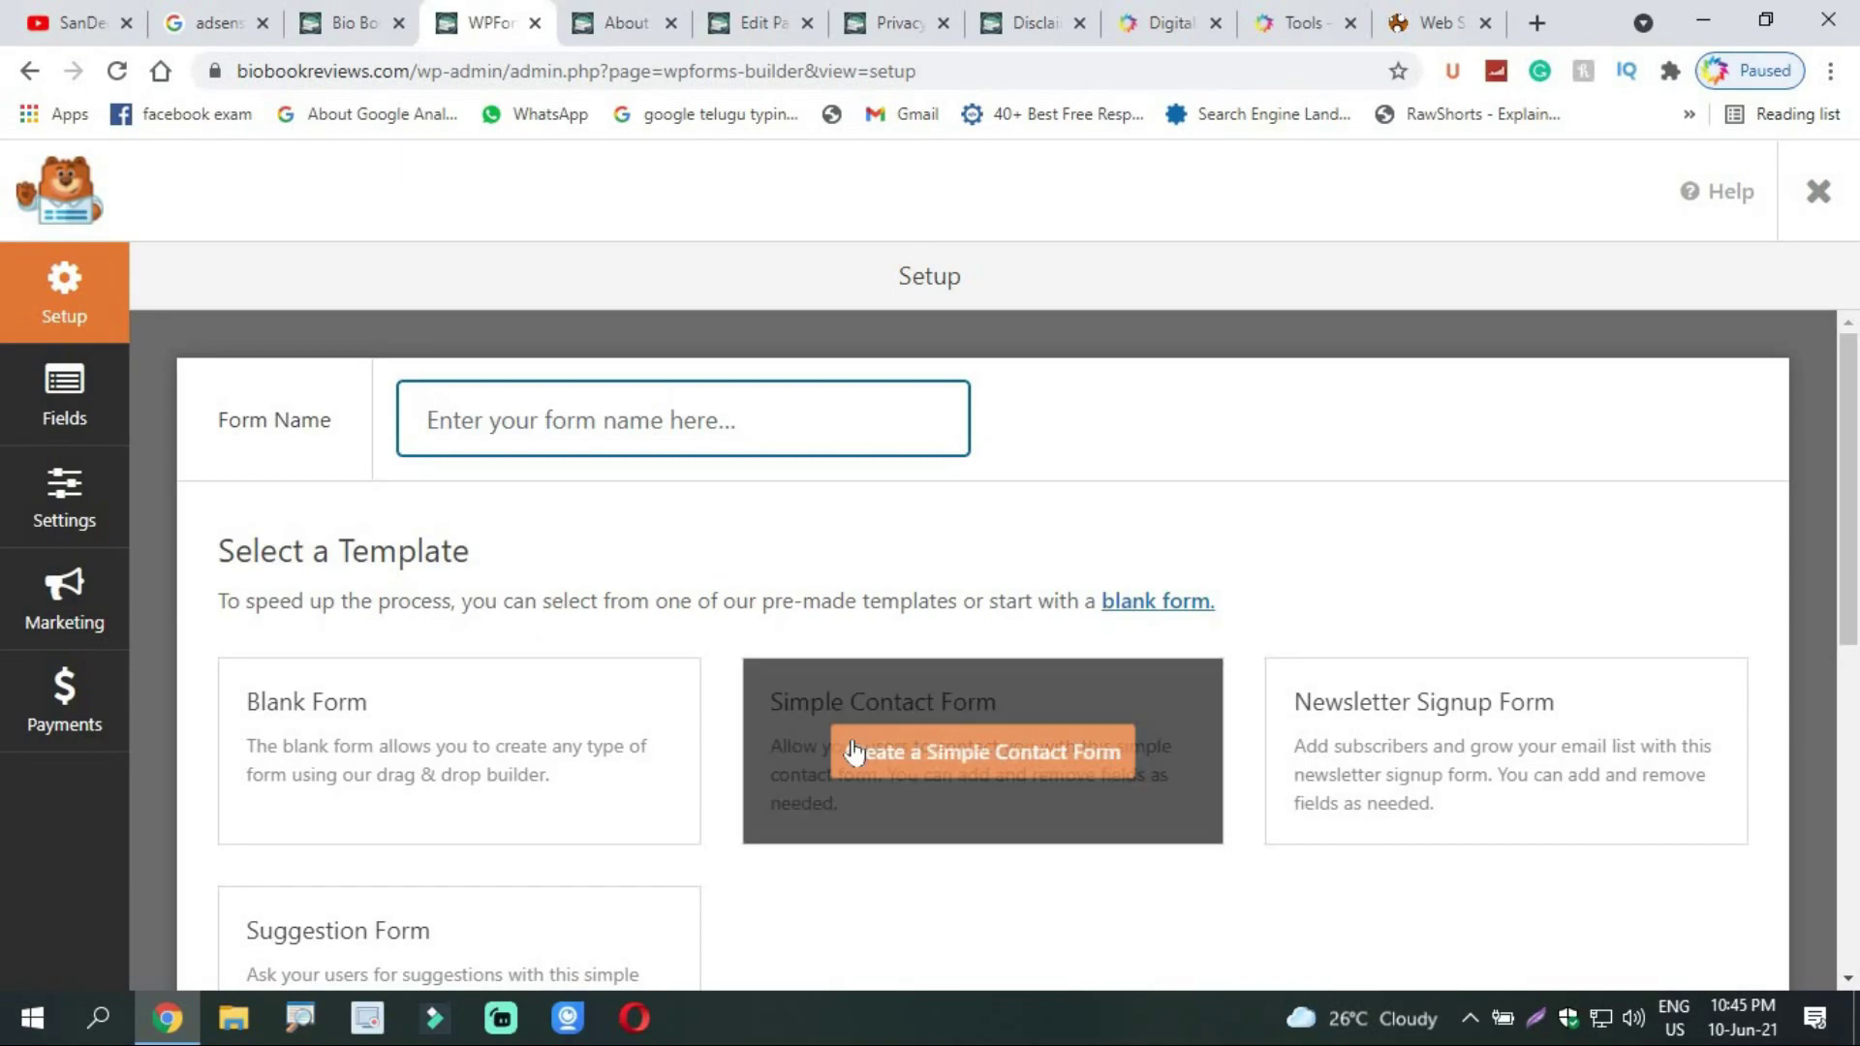
scroll(891, 678, "down", 2)
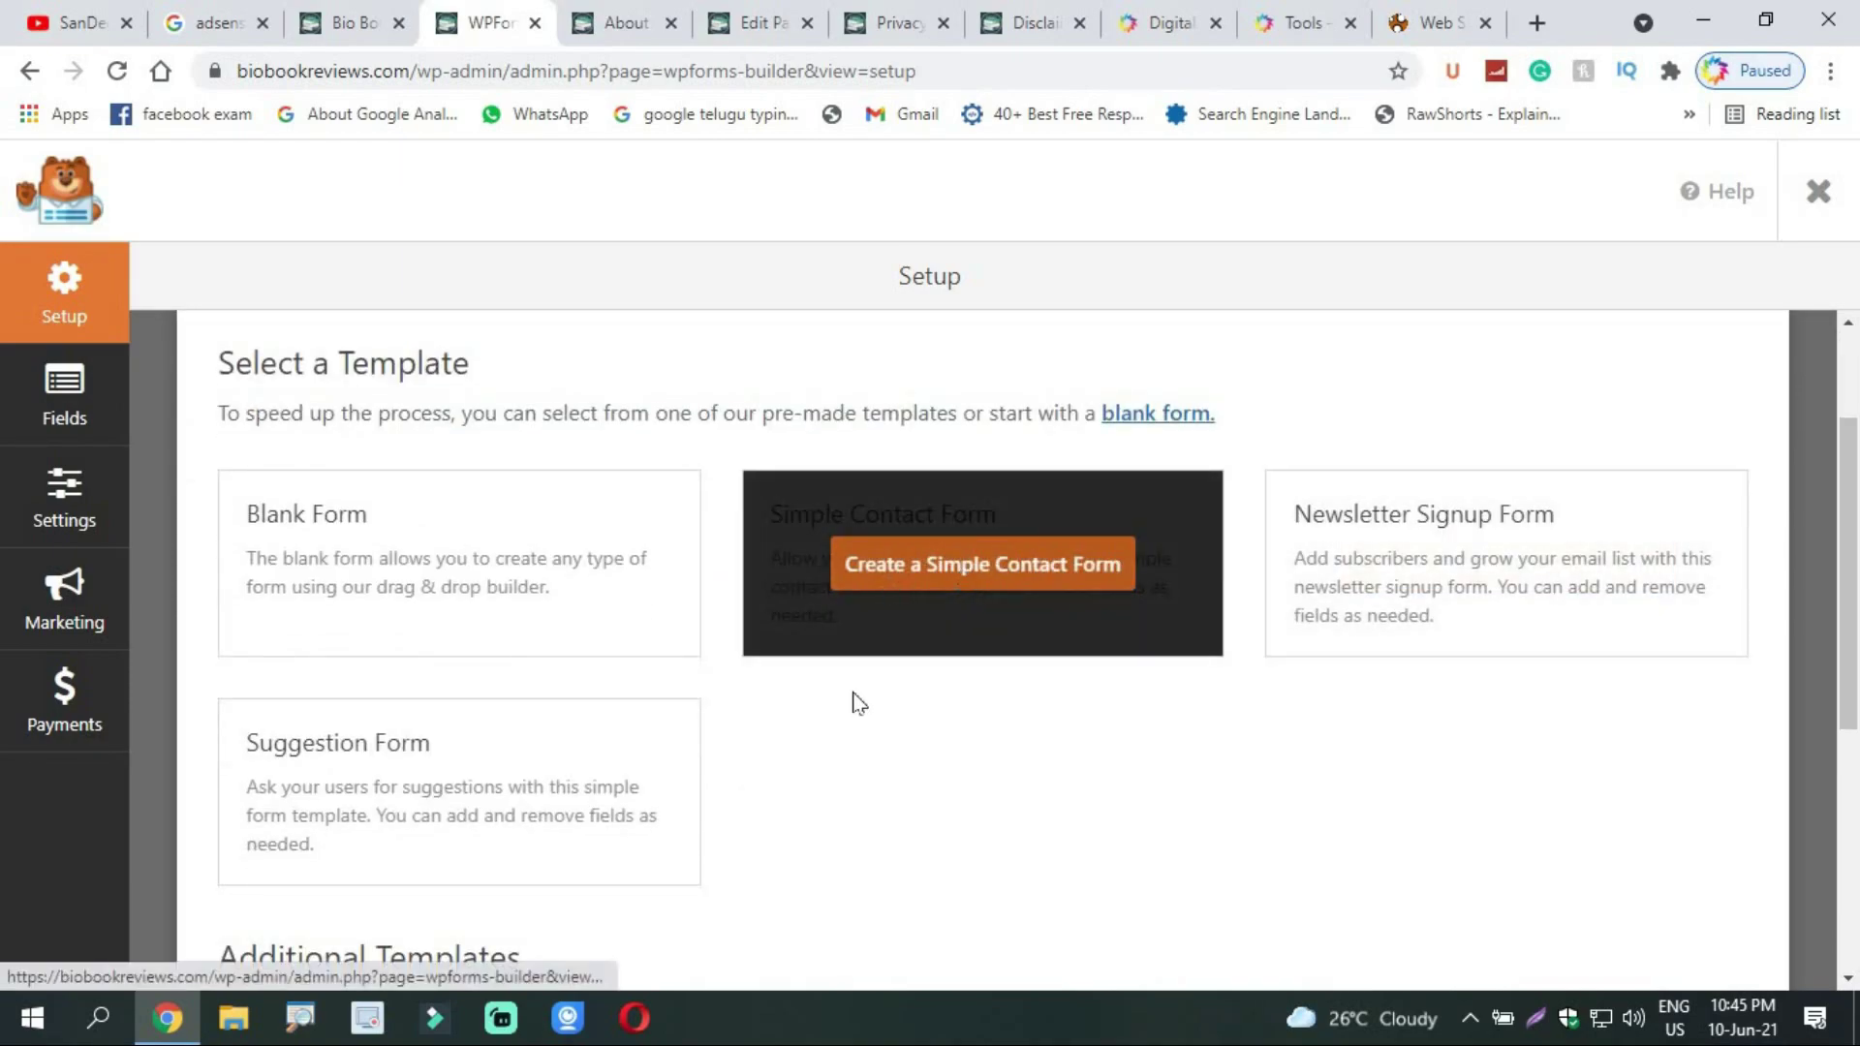
Step: Build a form from the Simple Contact Form template, adding then removing a Numbers field
left_click(976, 582)
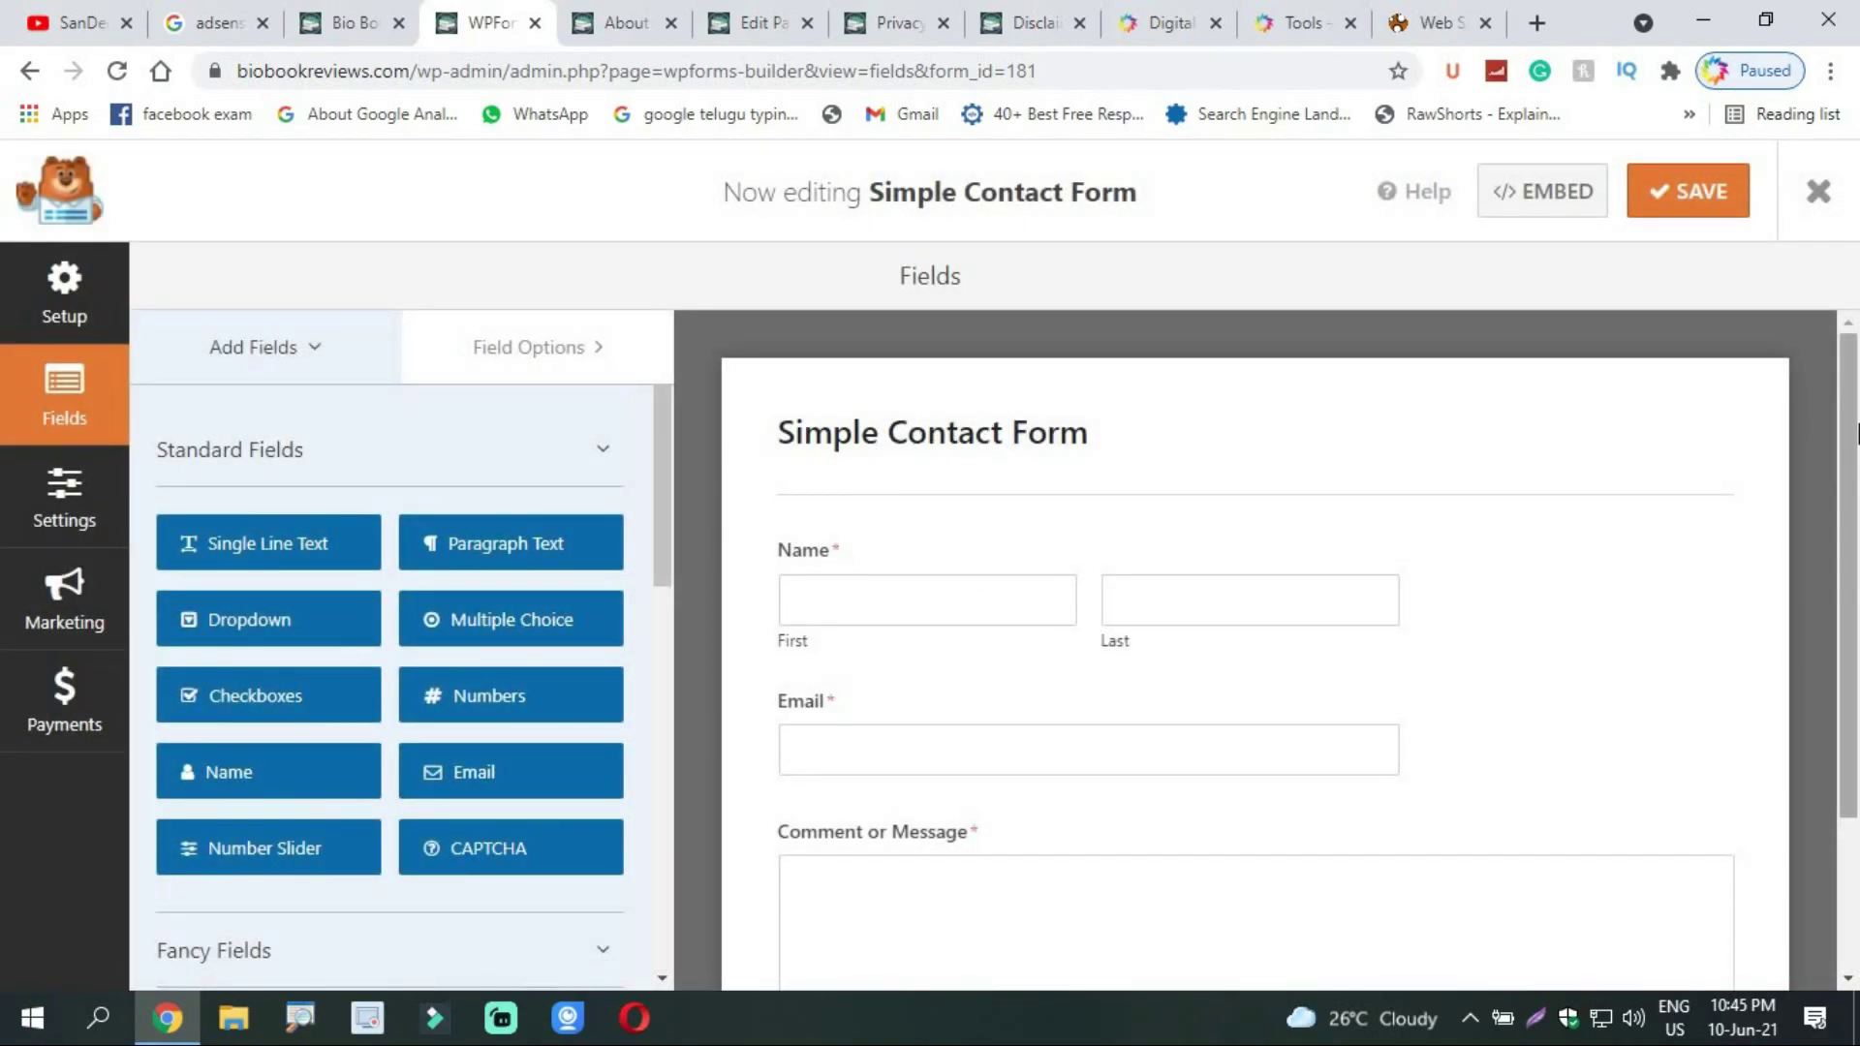
scroll(1852, 486, "down", 1)
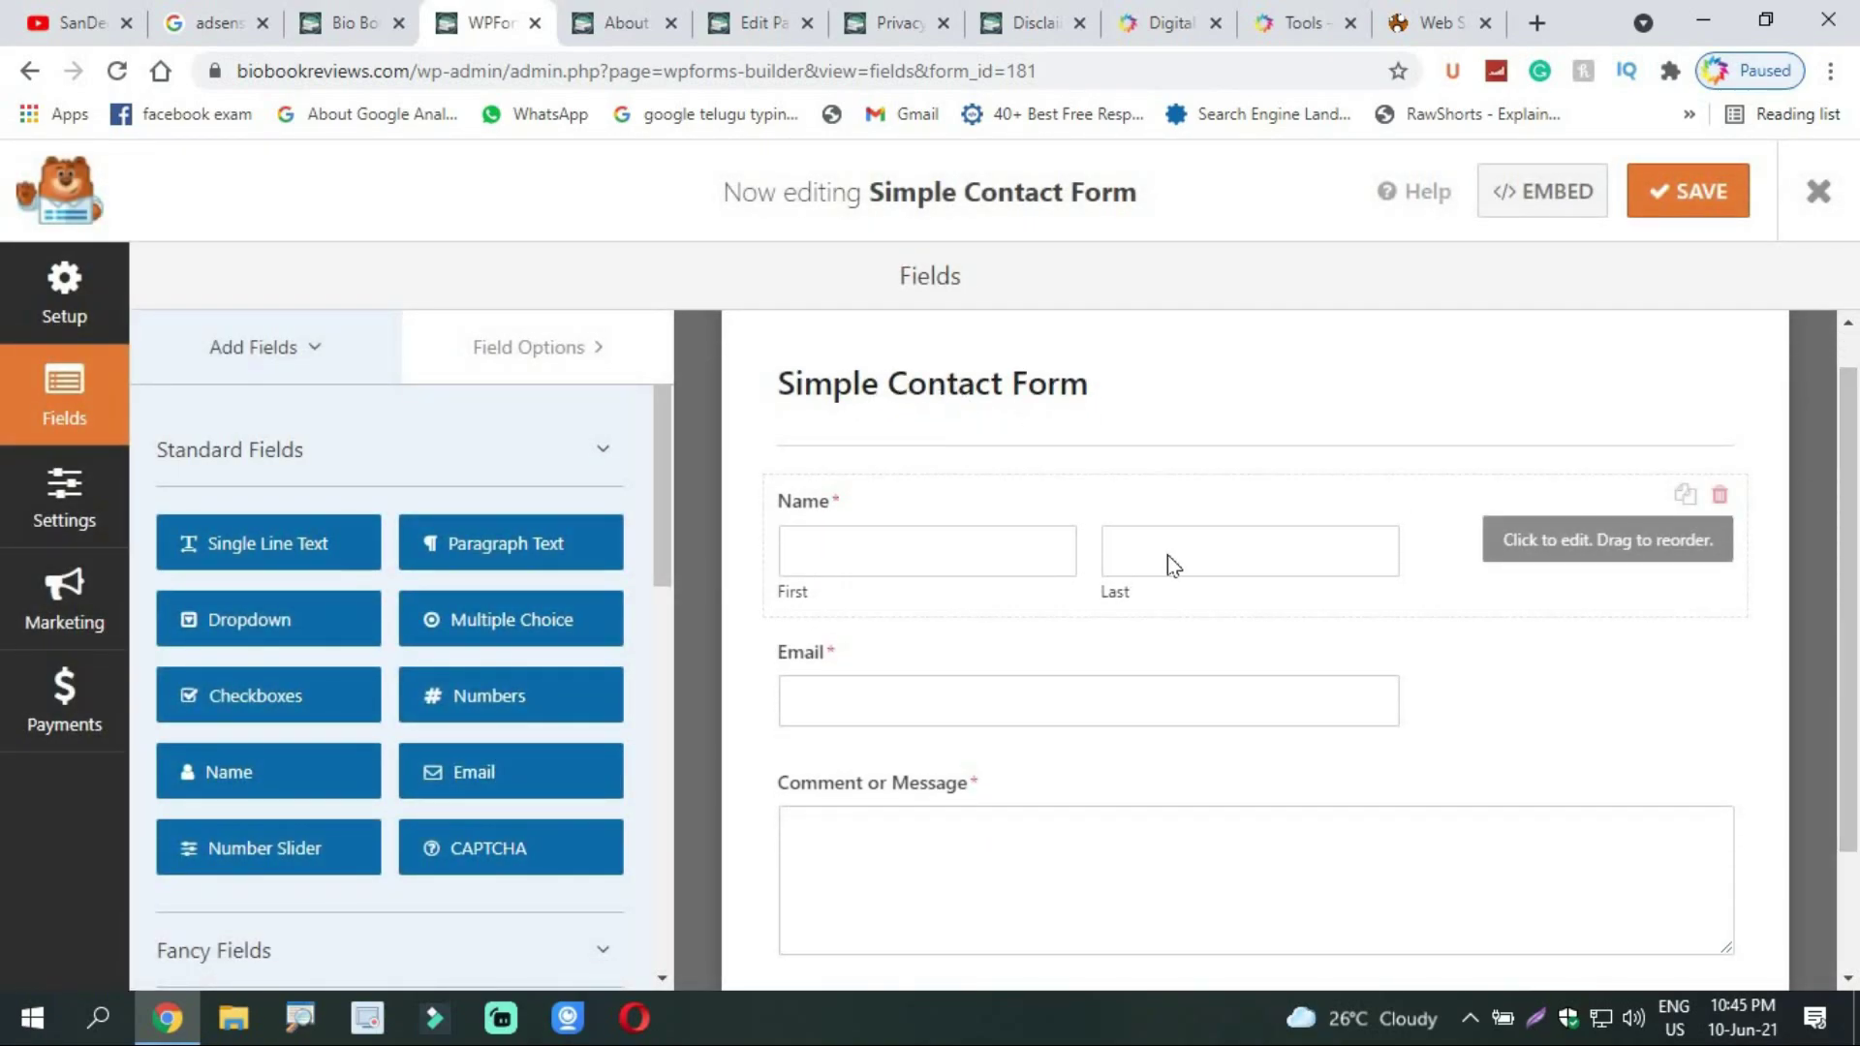
scroll(1690, 717, "down", 1)
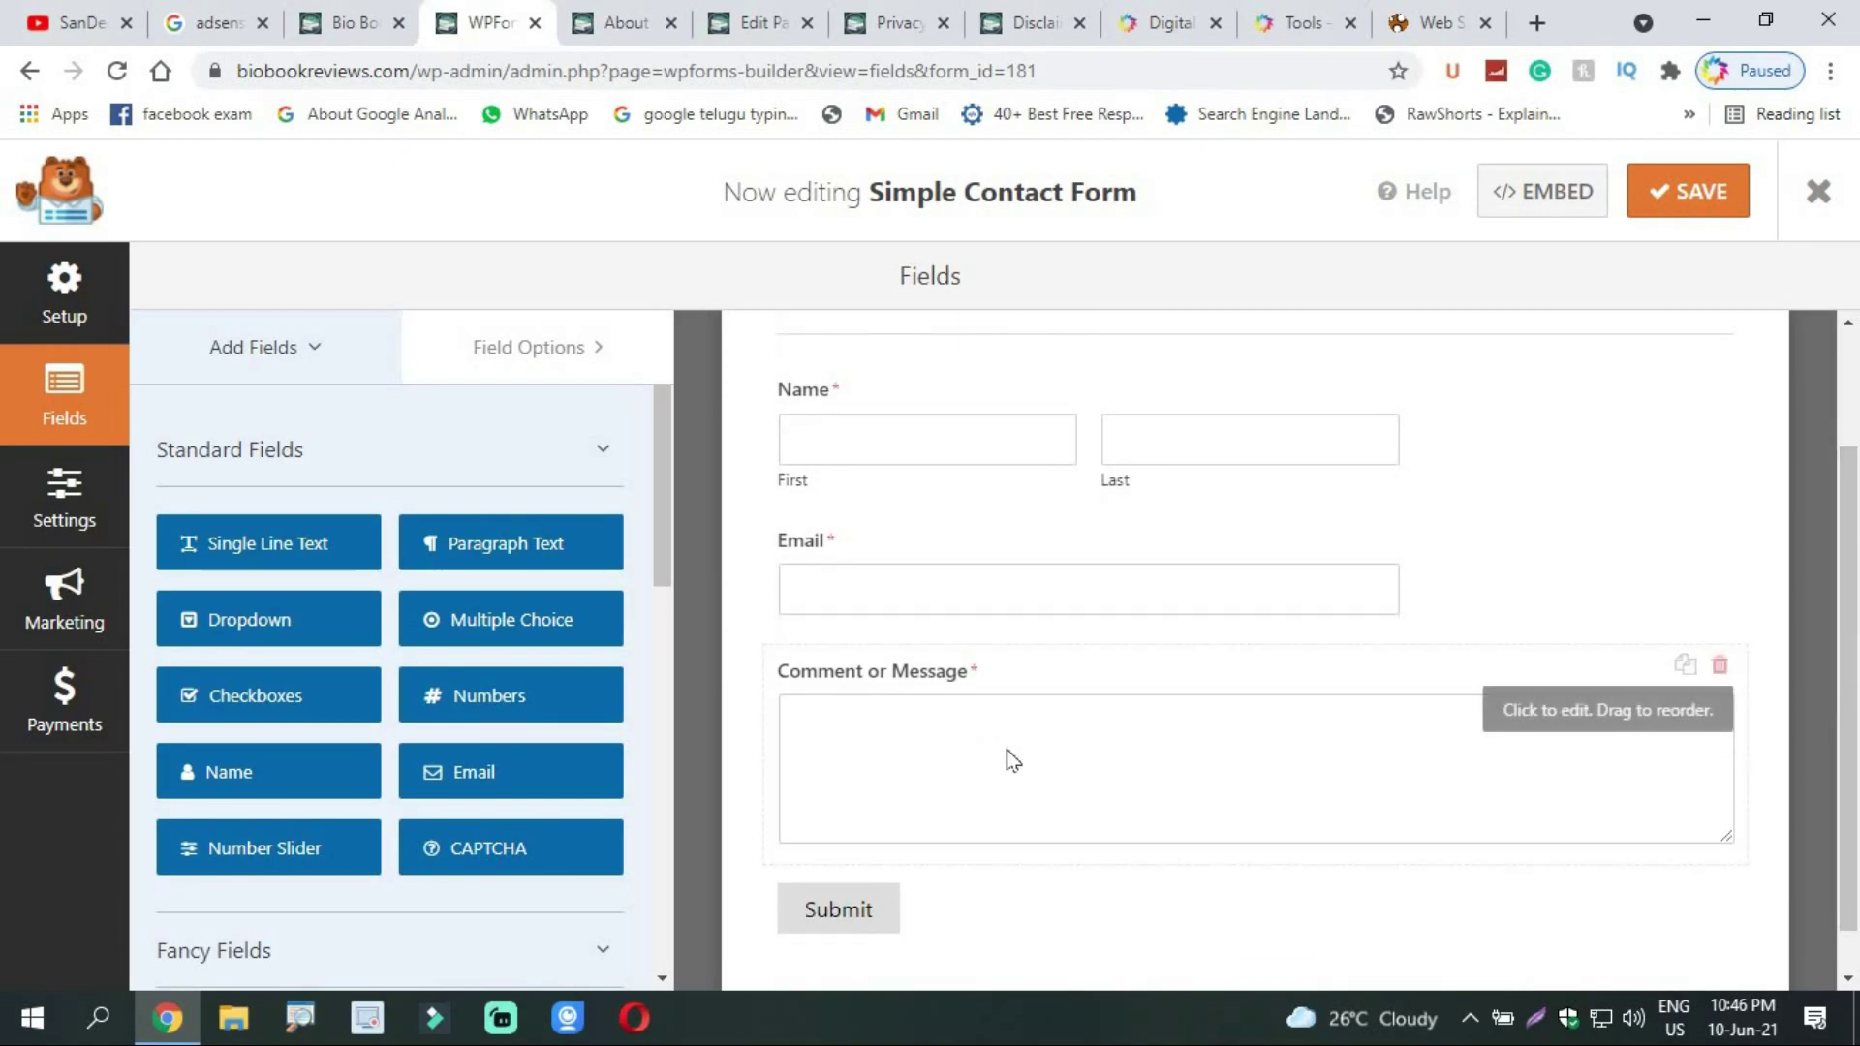
scroll(1850, 510, "up", 2)
scroll(1856, 654, "down", 2)
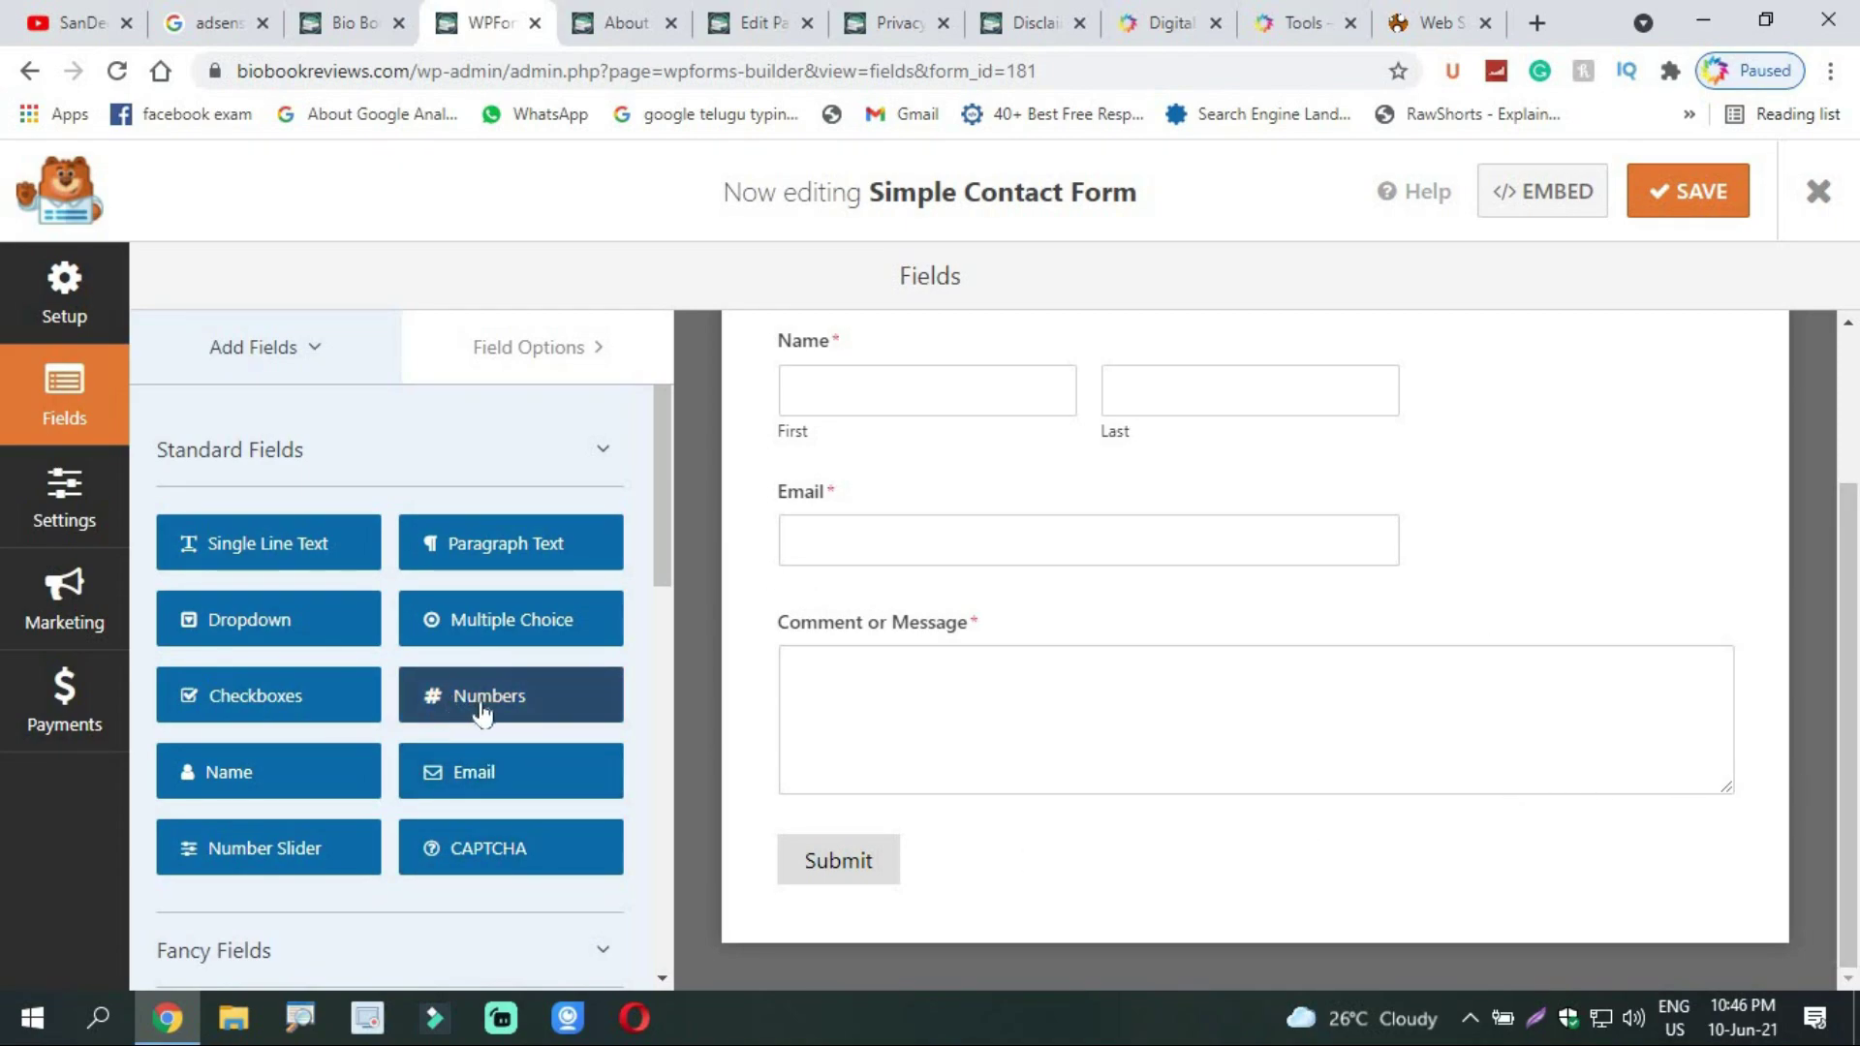
left_click_drag(481, 714, 933, 639)
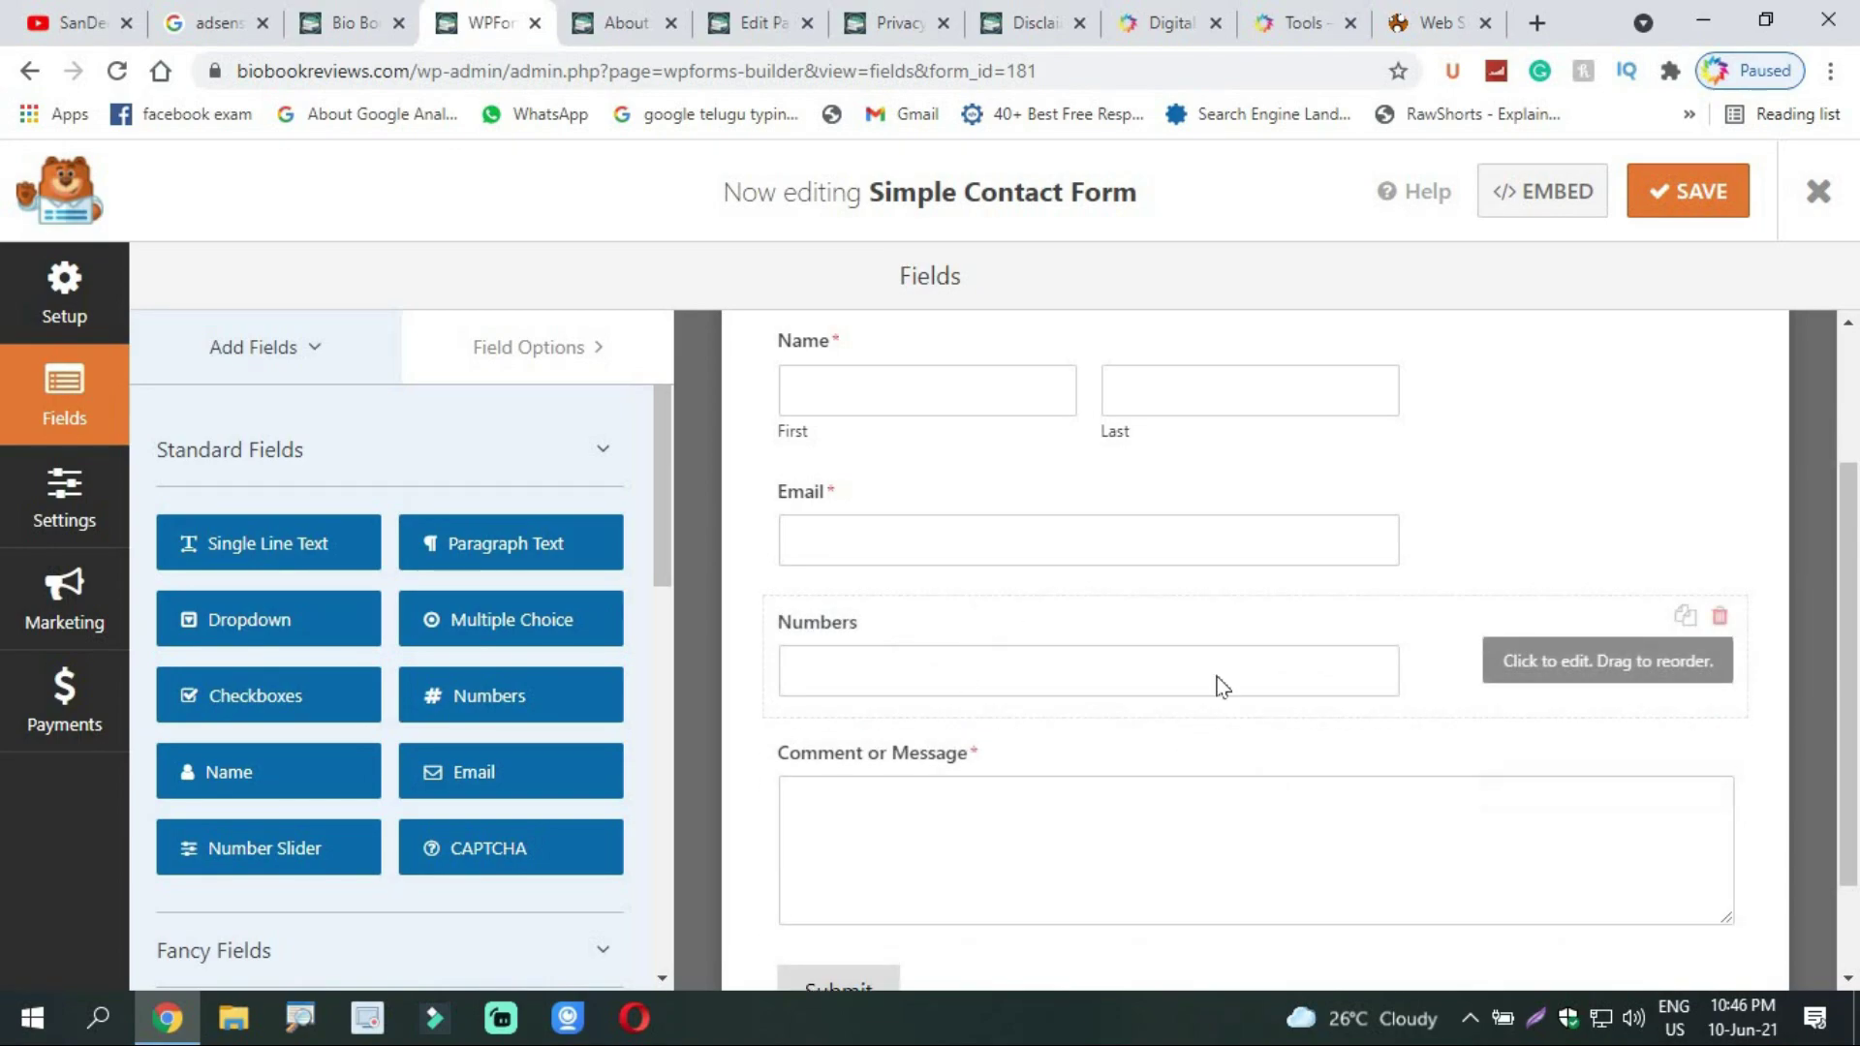
left_click(1719, 616)
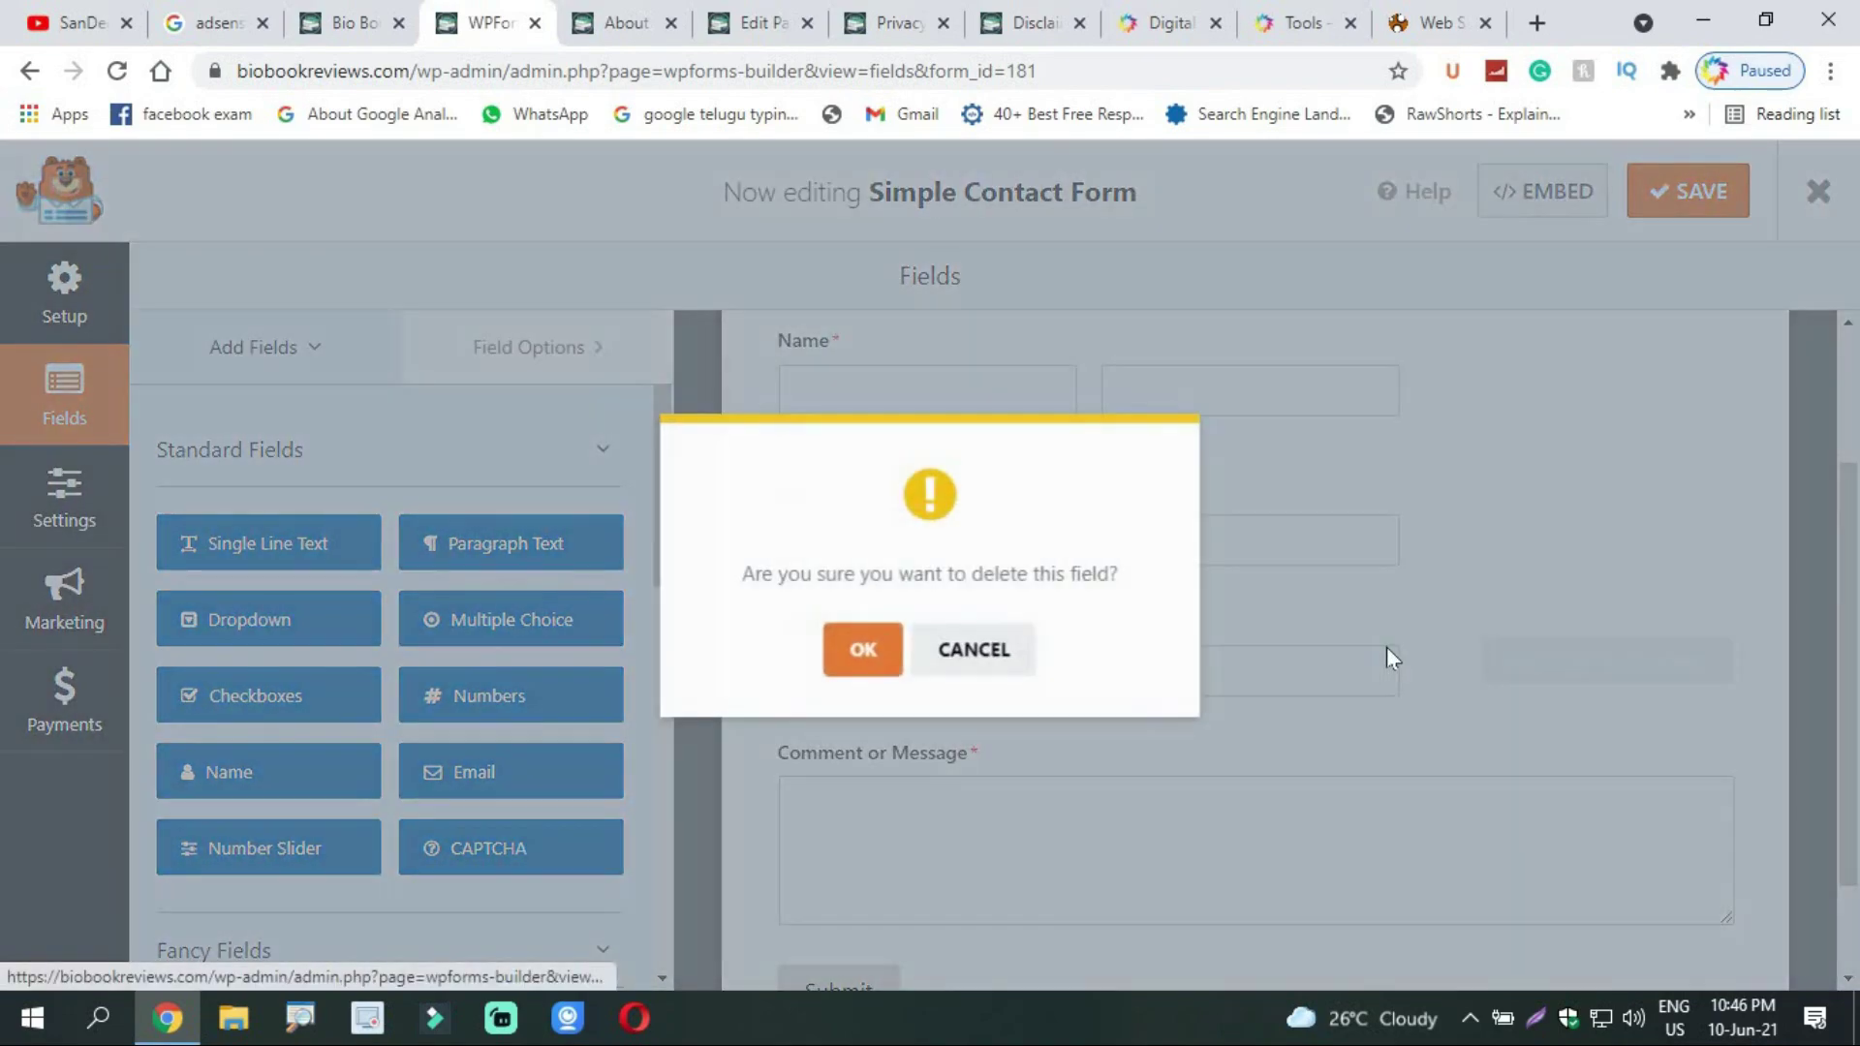
left_click(865, 651)
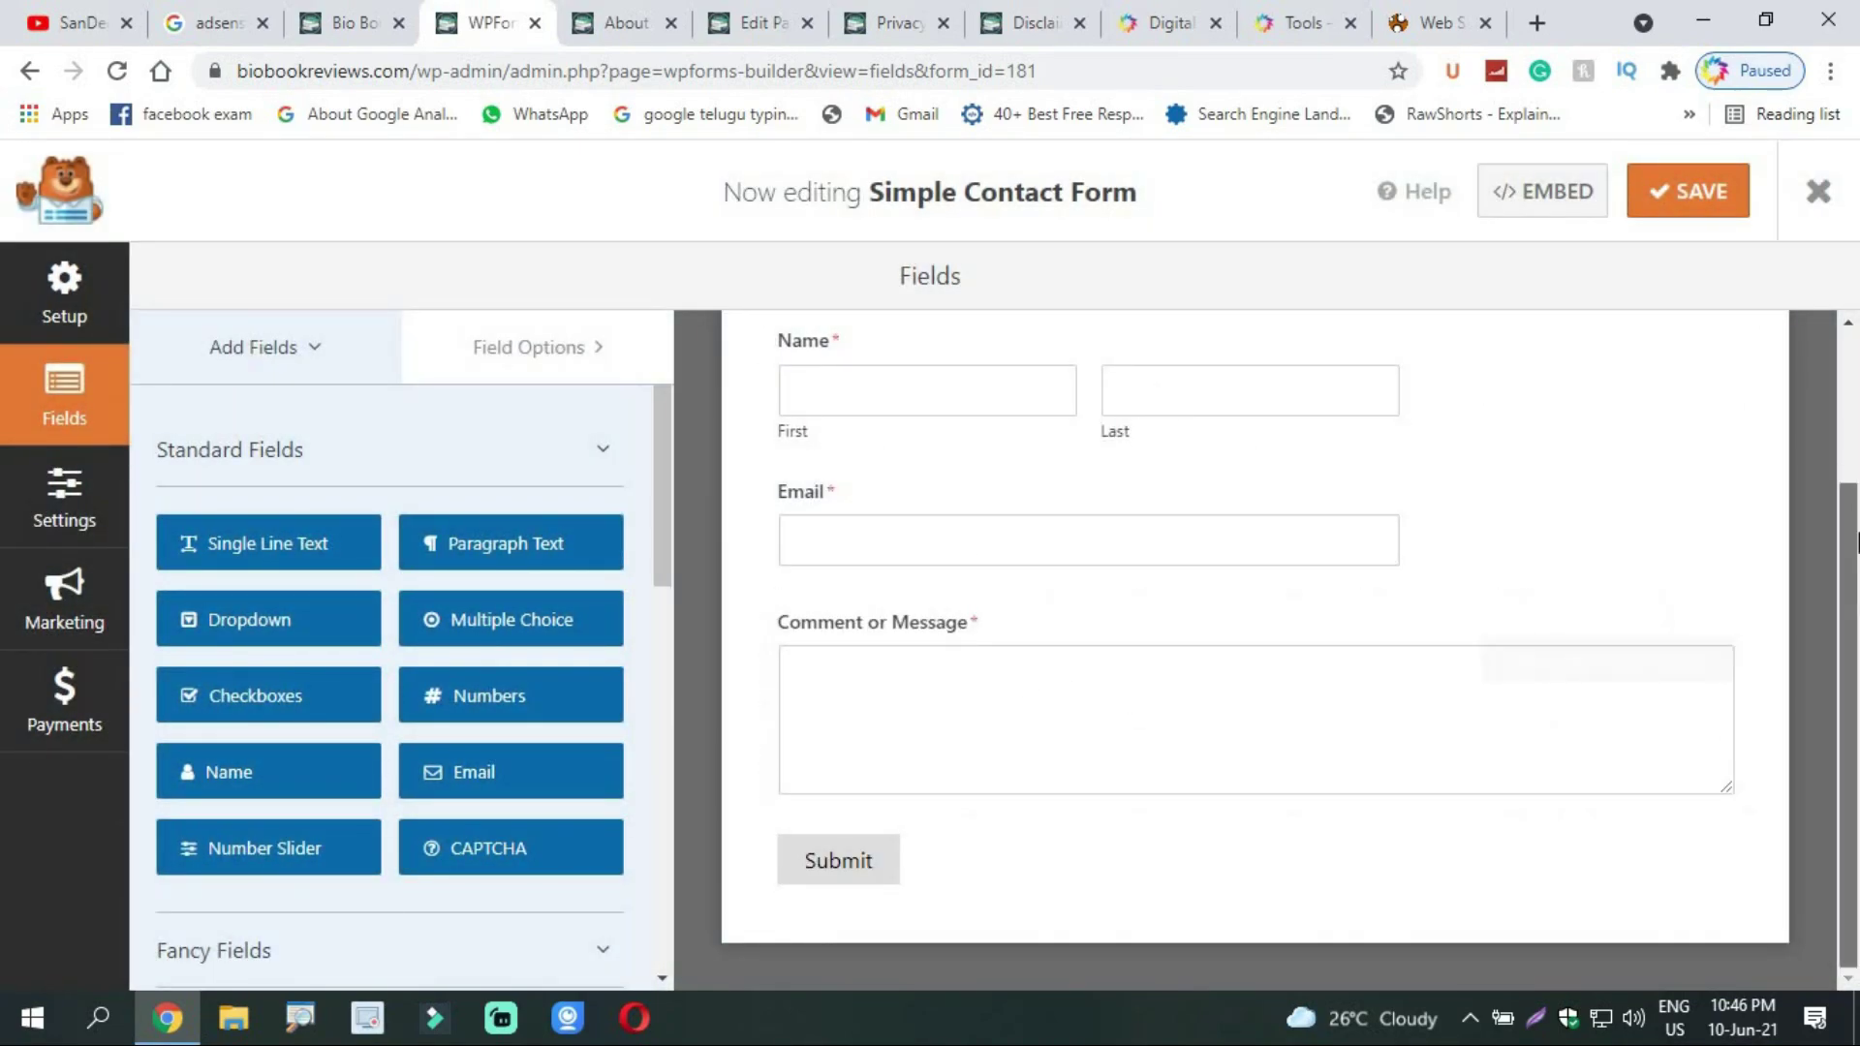
Step: Save the Simple Contact Form with its Name, Email and Message fields
scroll(1850, 562, "up", 2)
scroll(1650, 602, "down", 1)
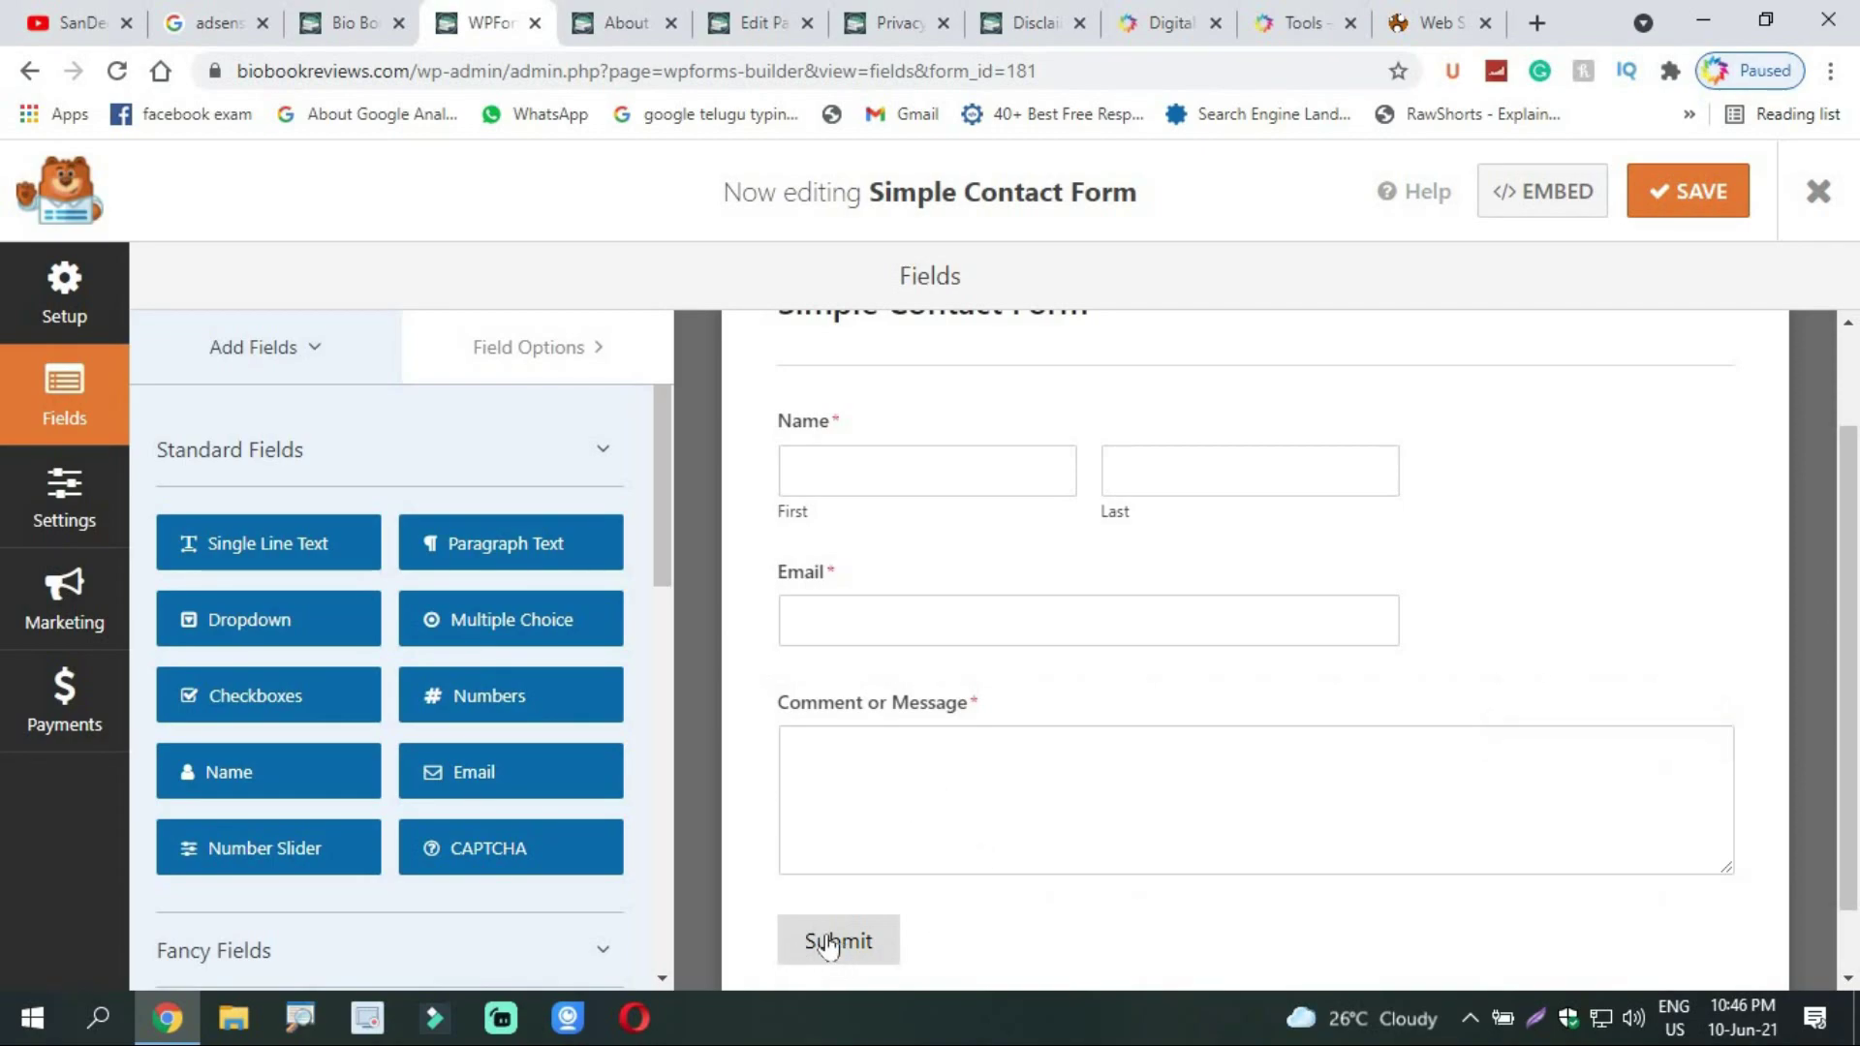
scroll(1845, 600, "up", 2)
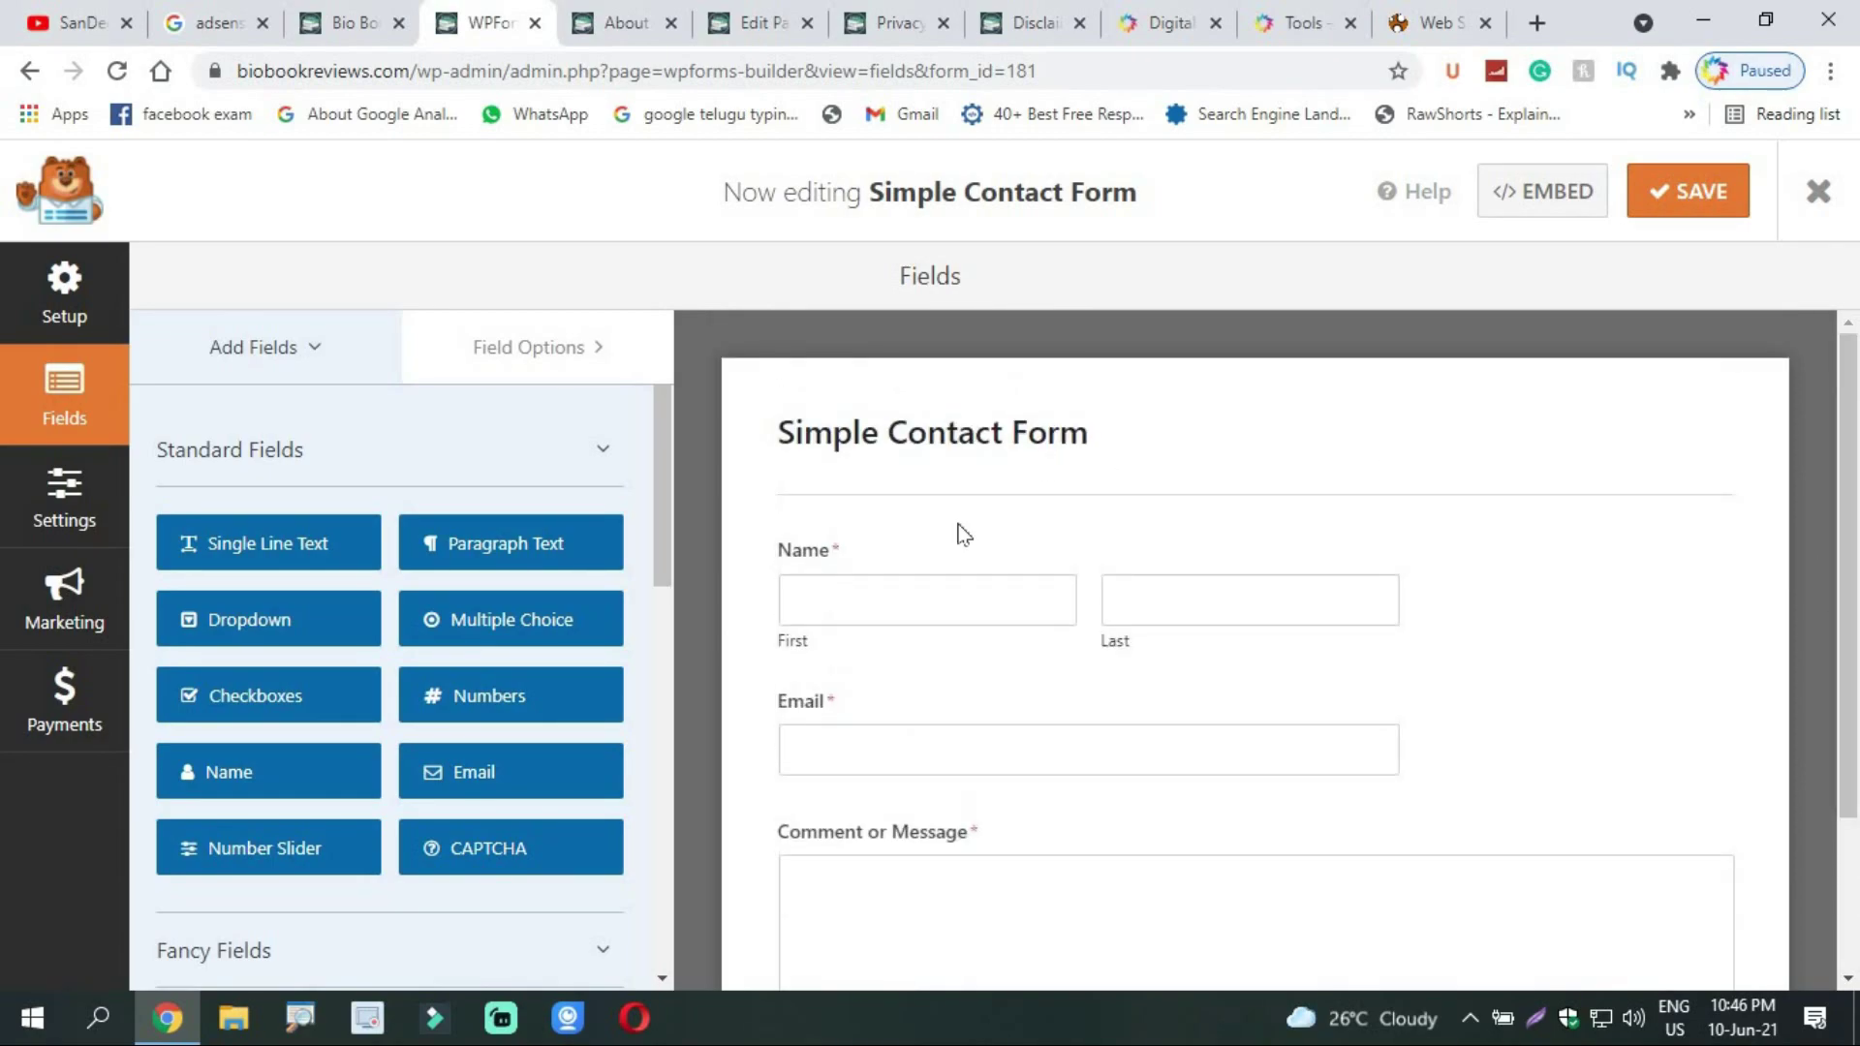
left_click(1704, 198)
left_click(751, 22)
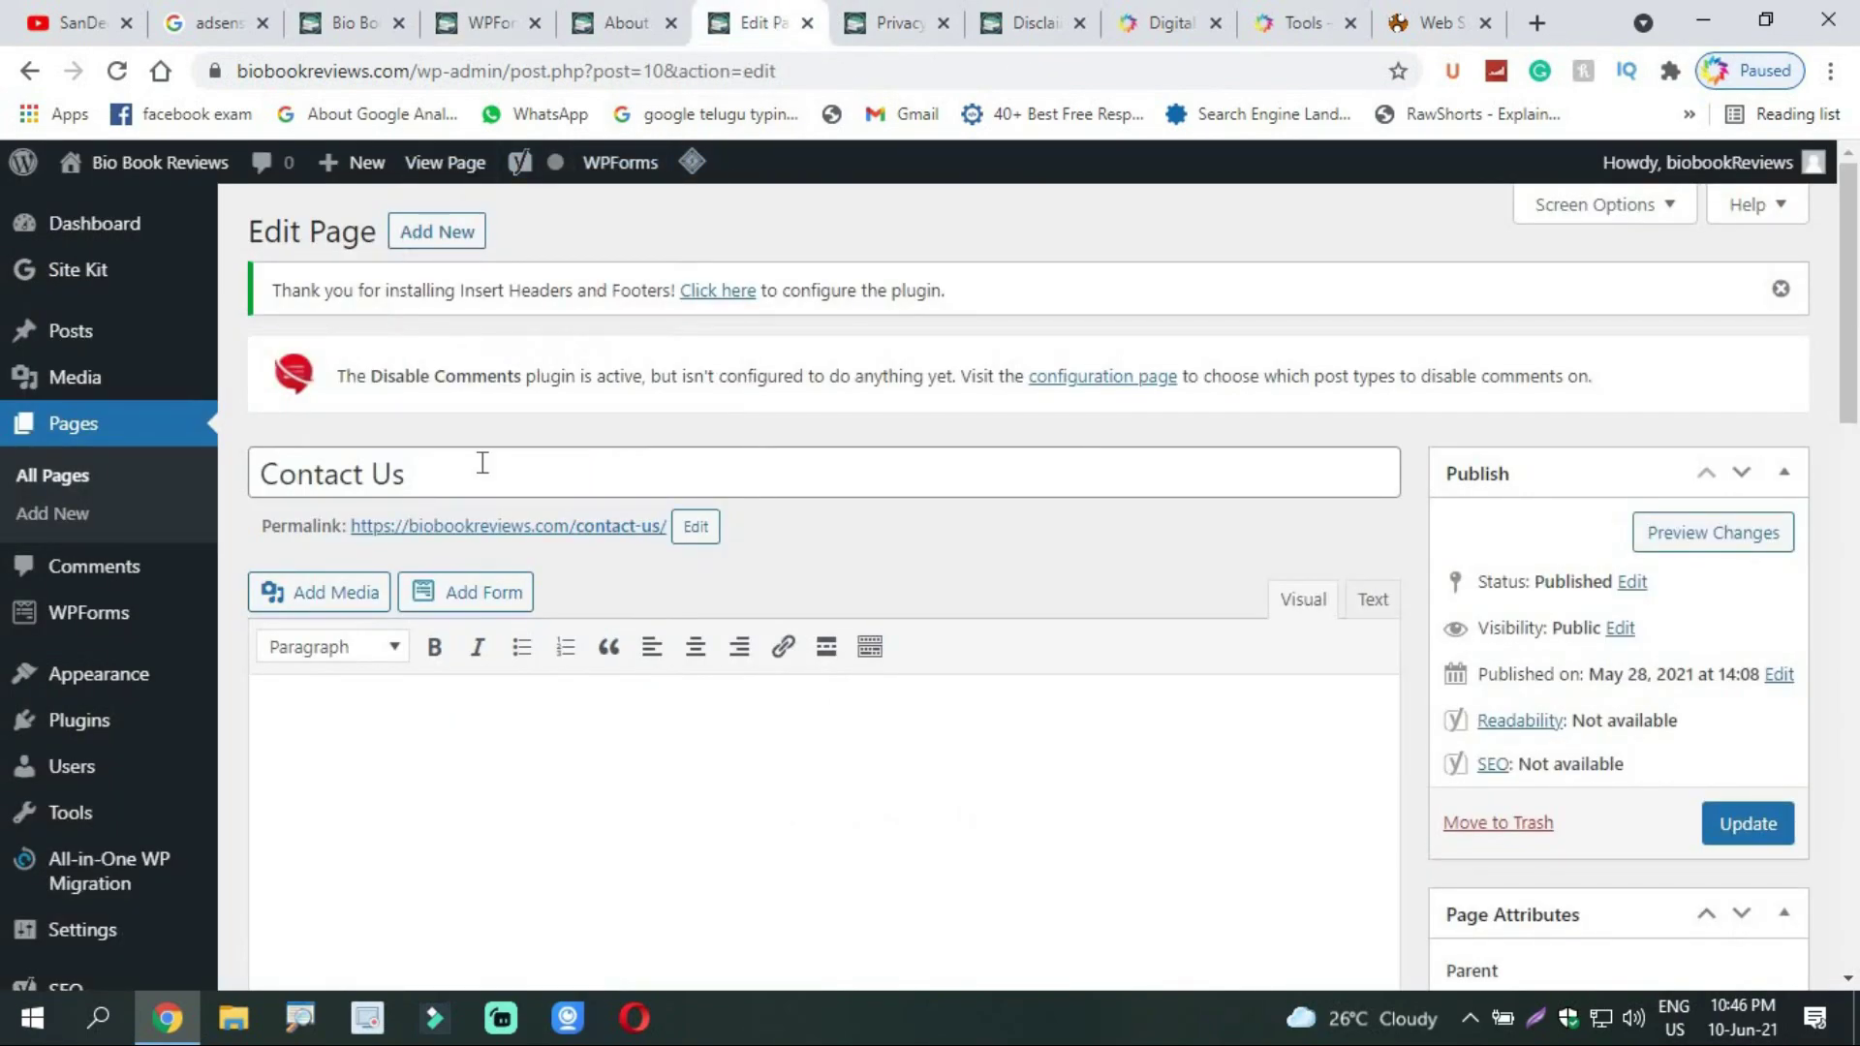
Step: Insert the Simple Contact Form into the Contact Us page as a WPForms shortcode
left_click(116, 73)
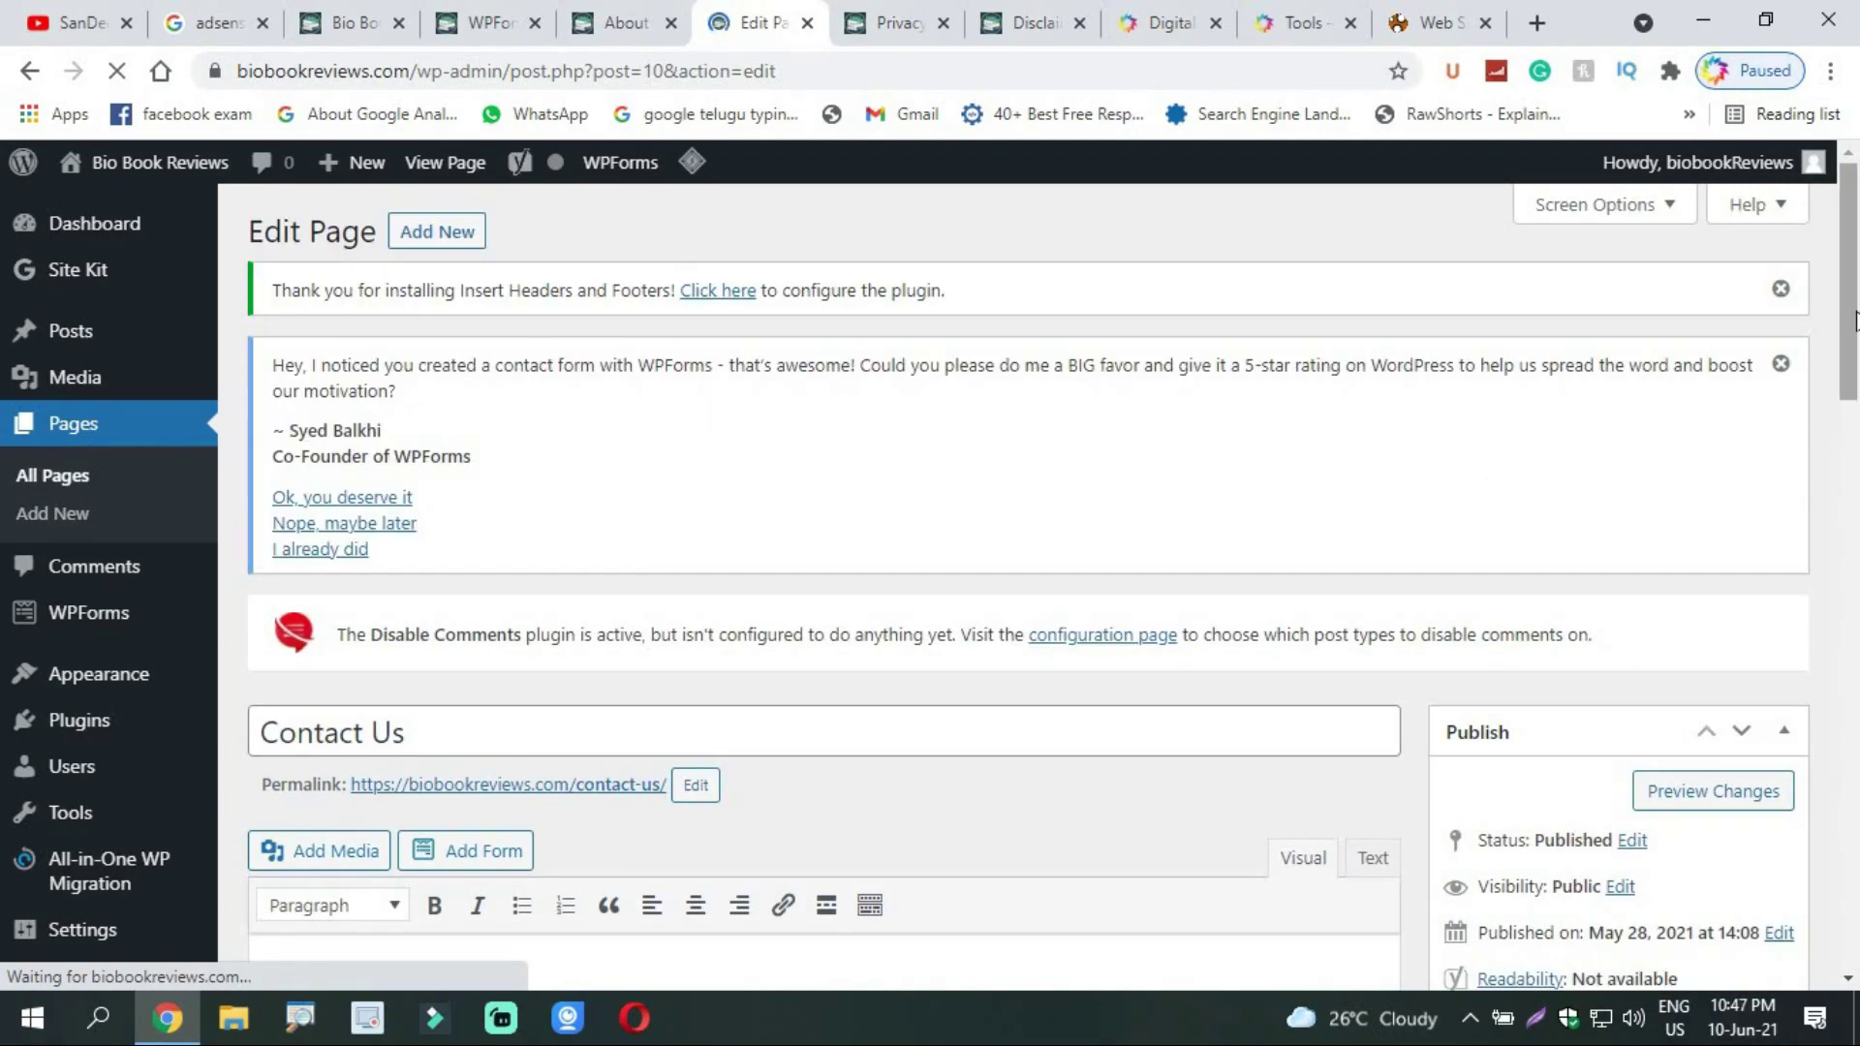
scroll(1852, 387, "down", 4)
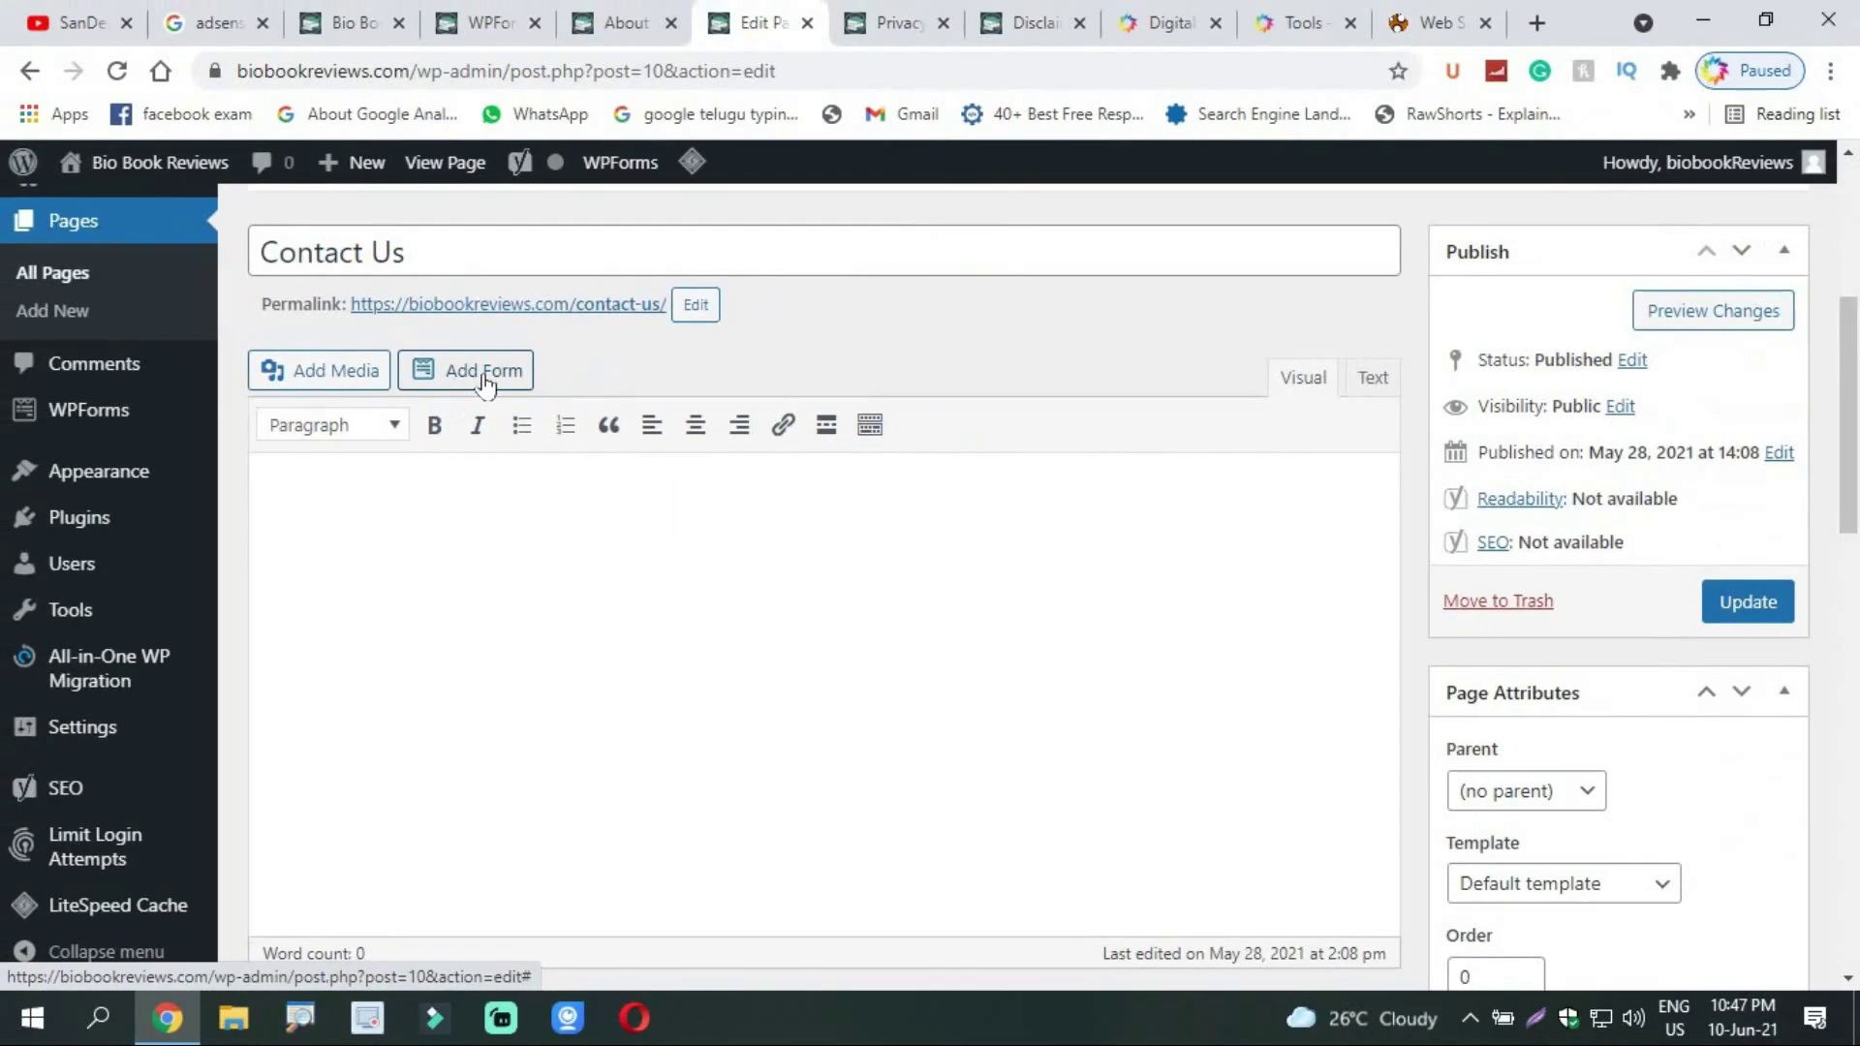
left_click(464, 376)
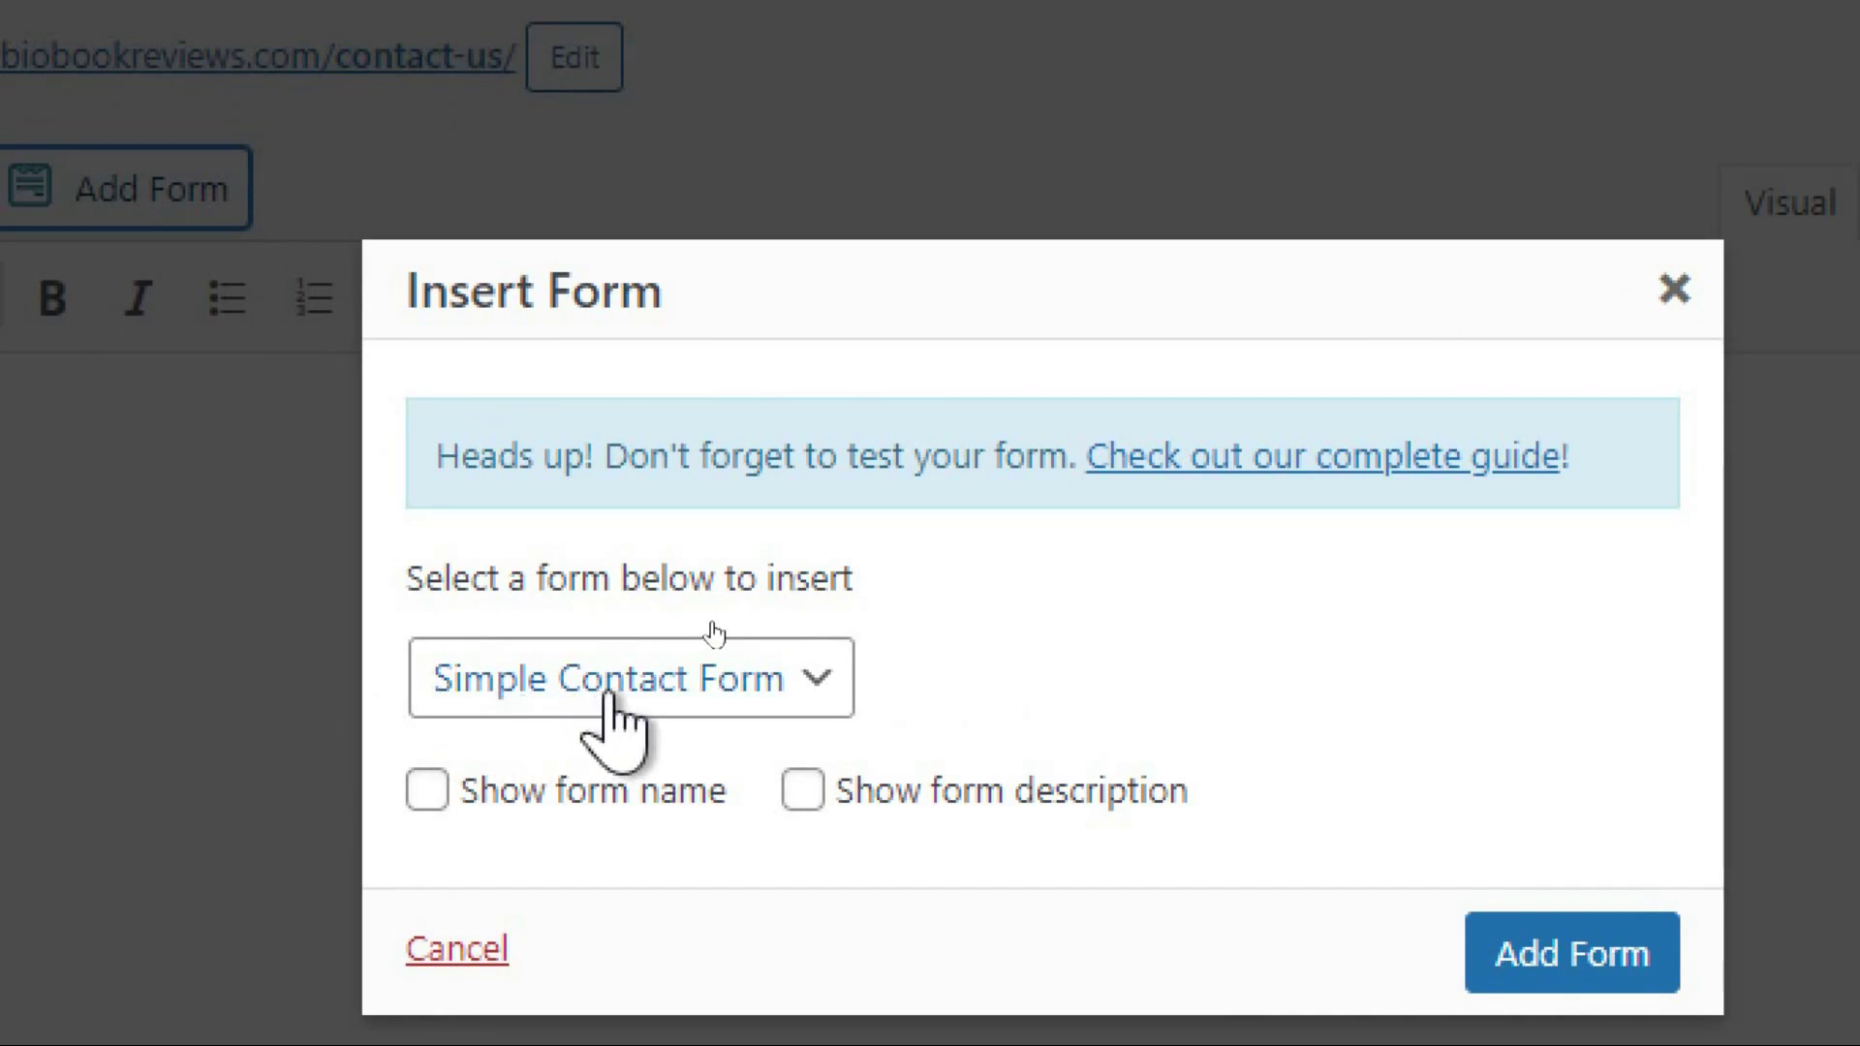
left_click(640, 690)
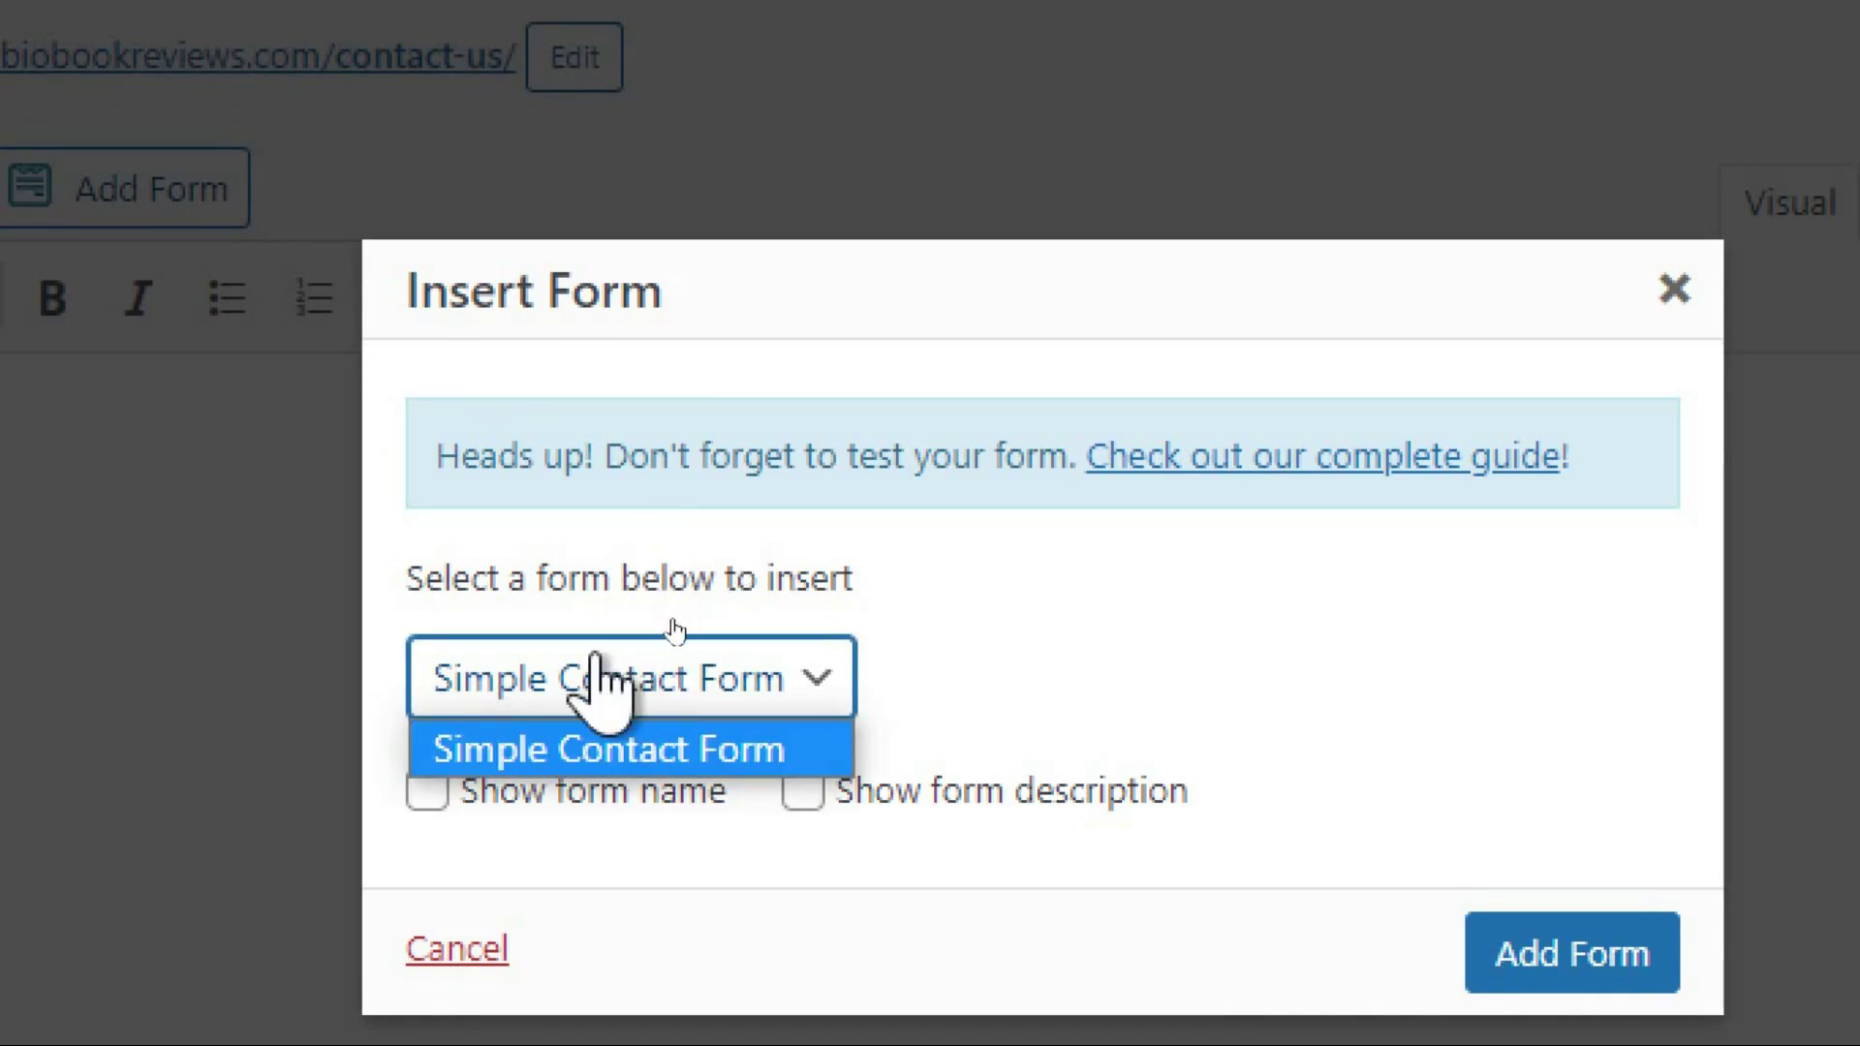
left_click(690, 689)
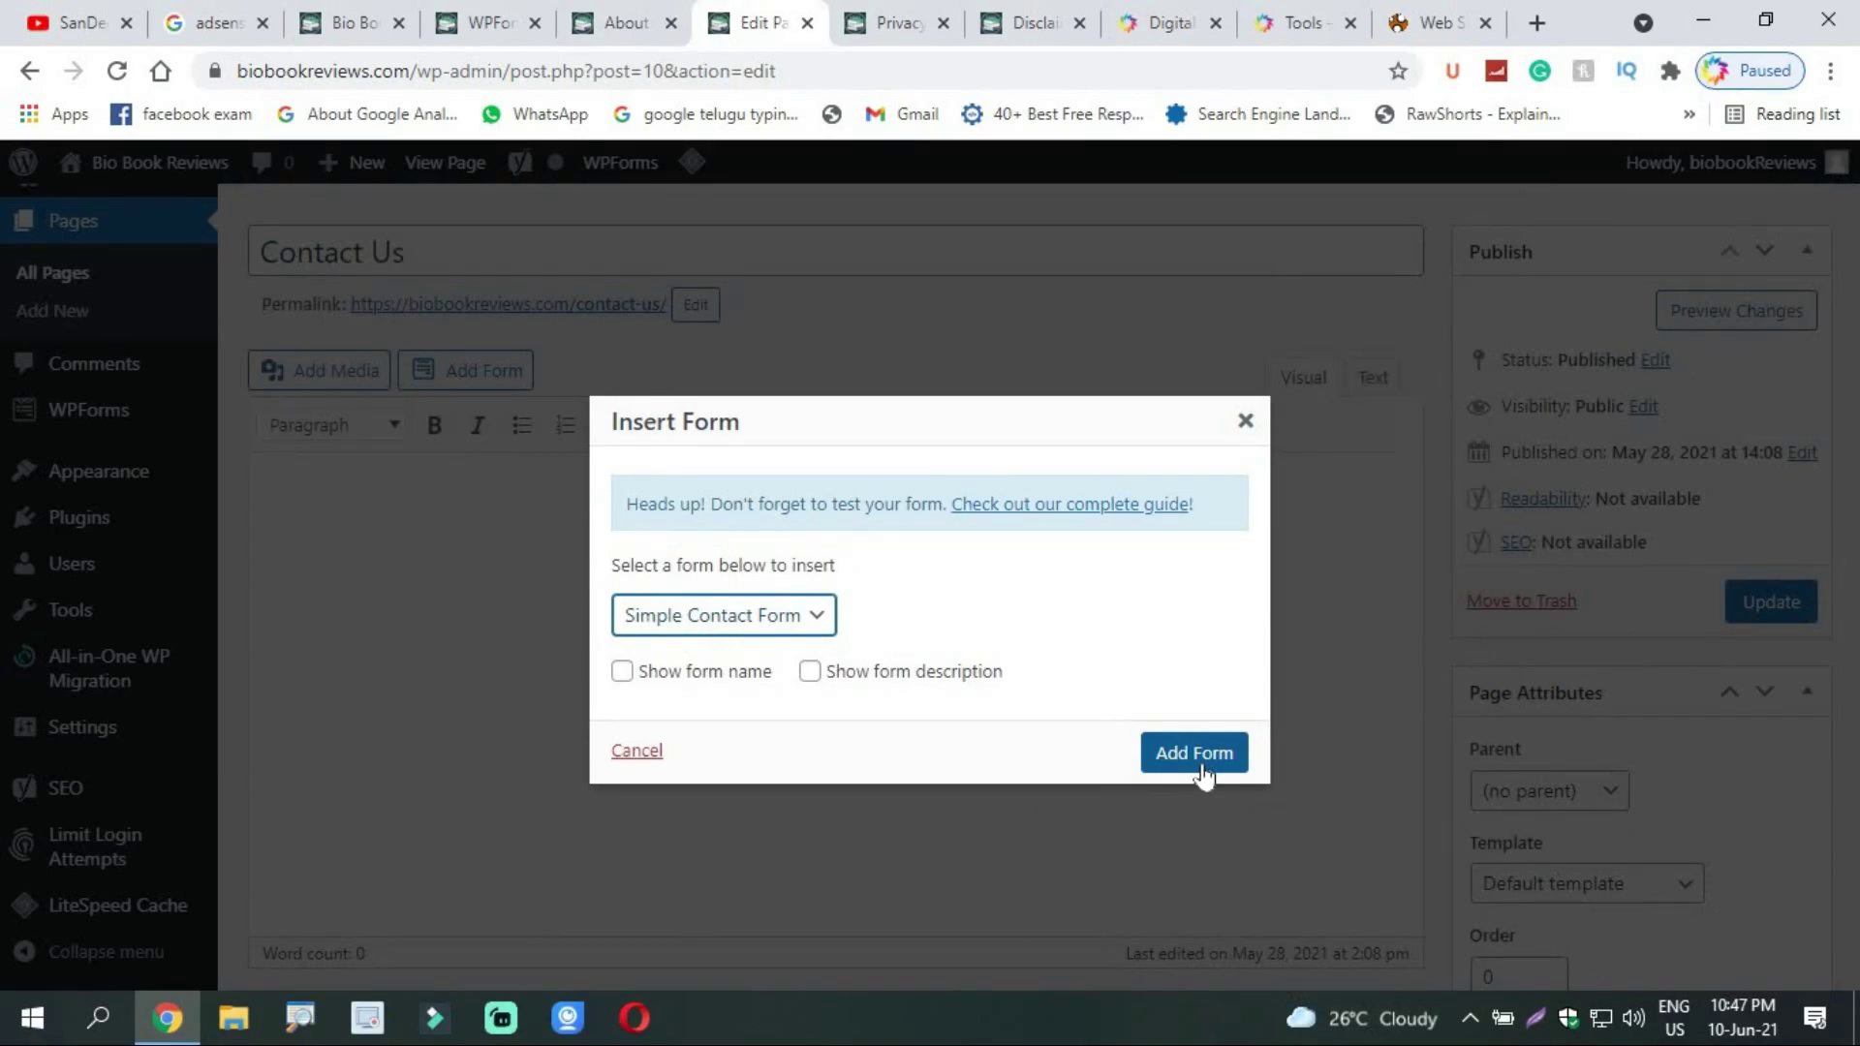
left_click(1194, 753)
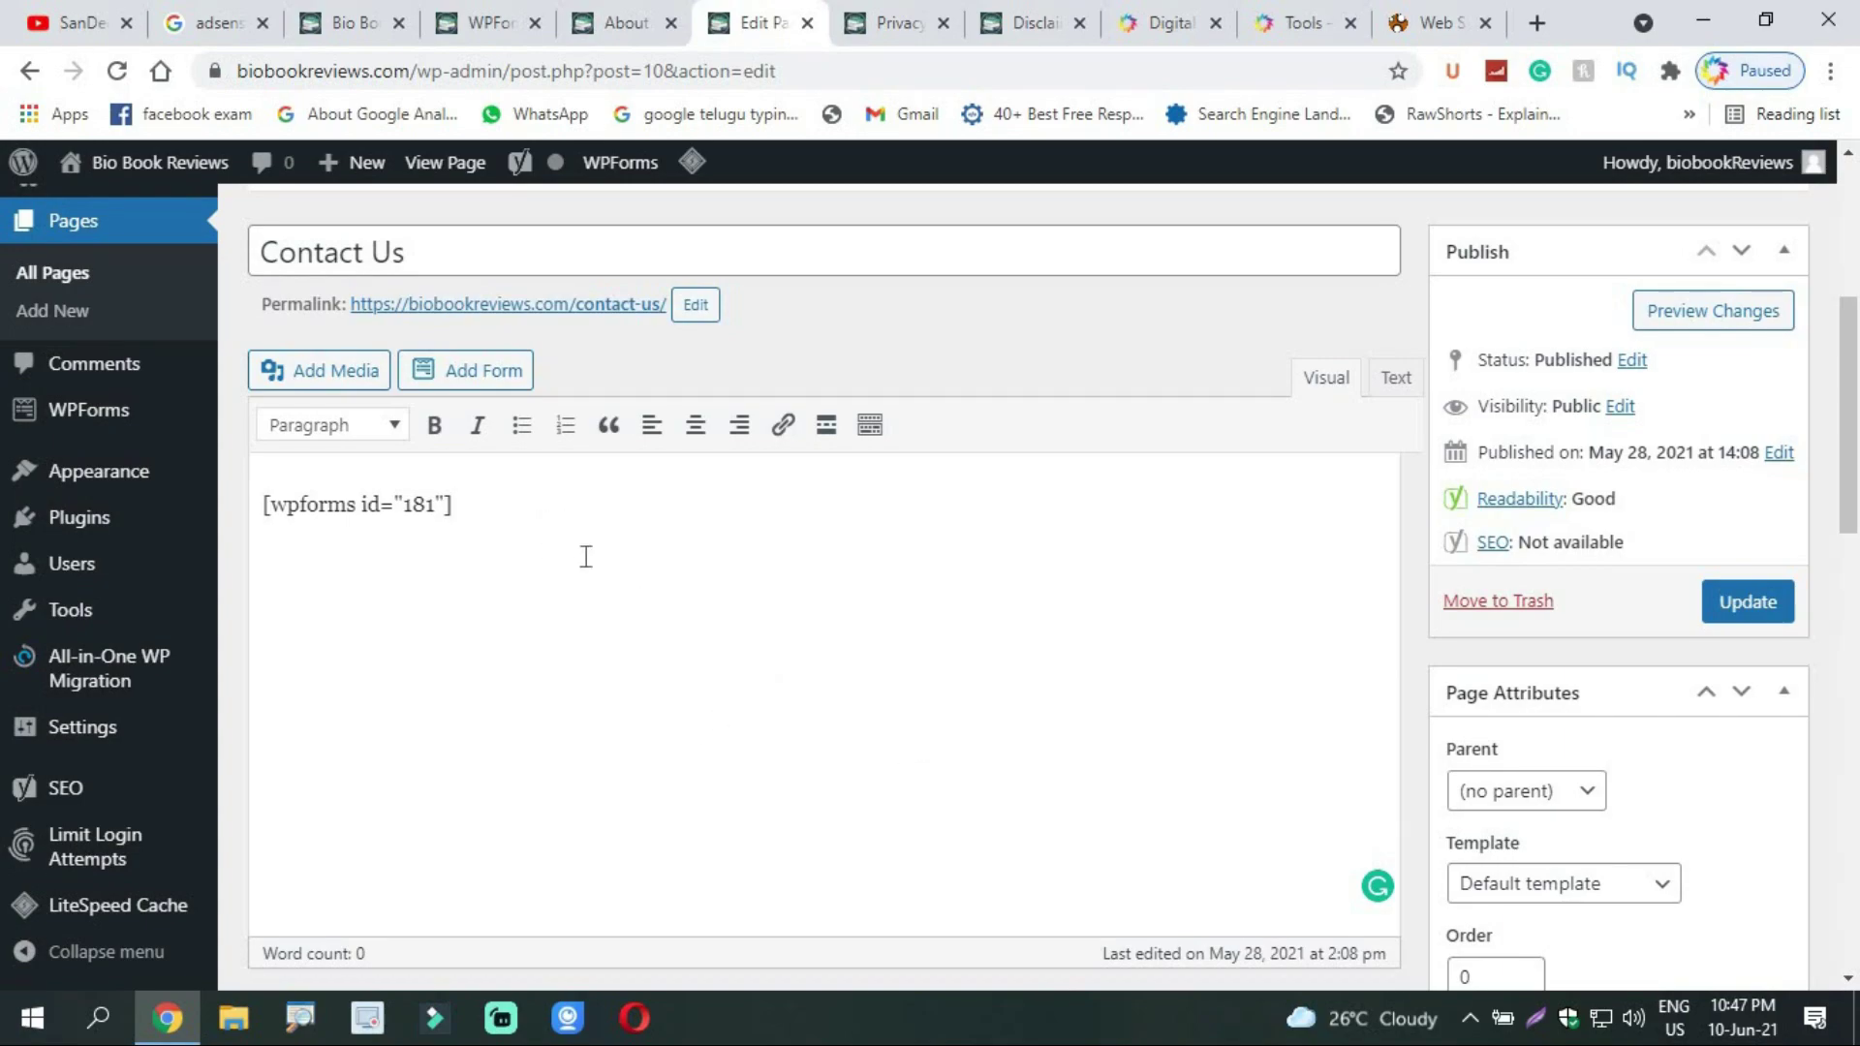
Step: Update the Contact Us page and confirm the Page updated notice
left_click(1742, 607)
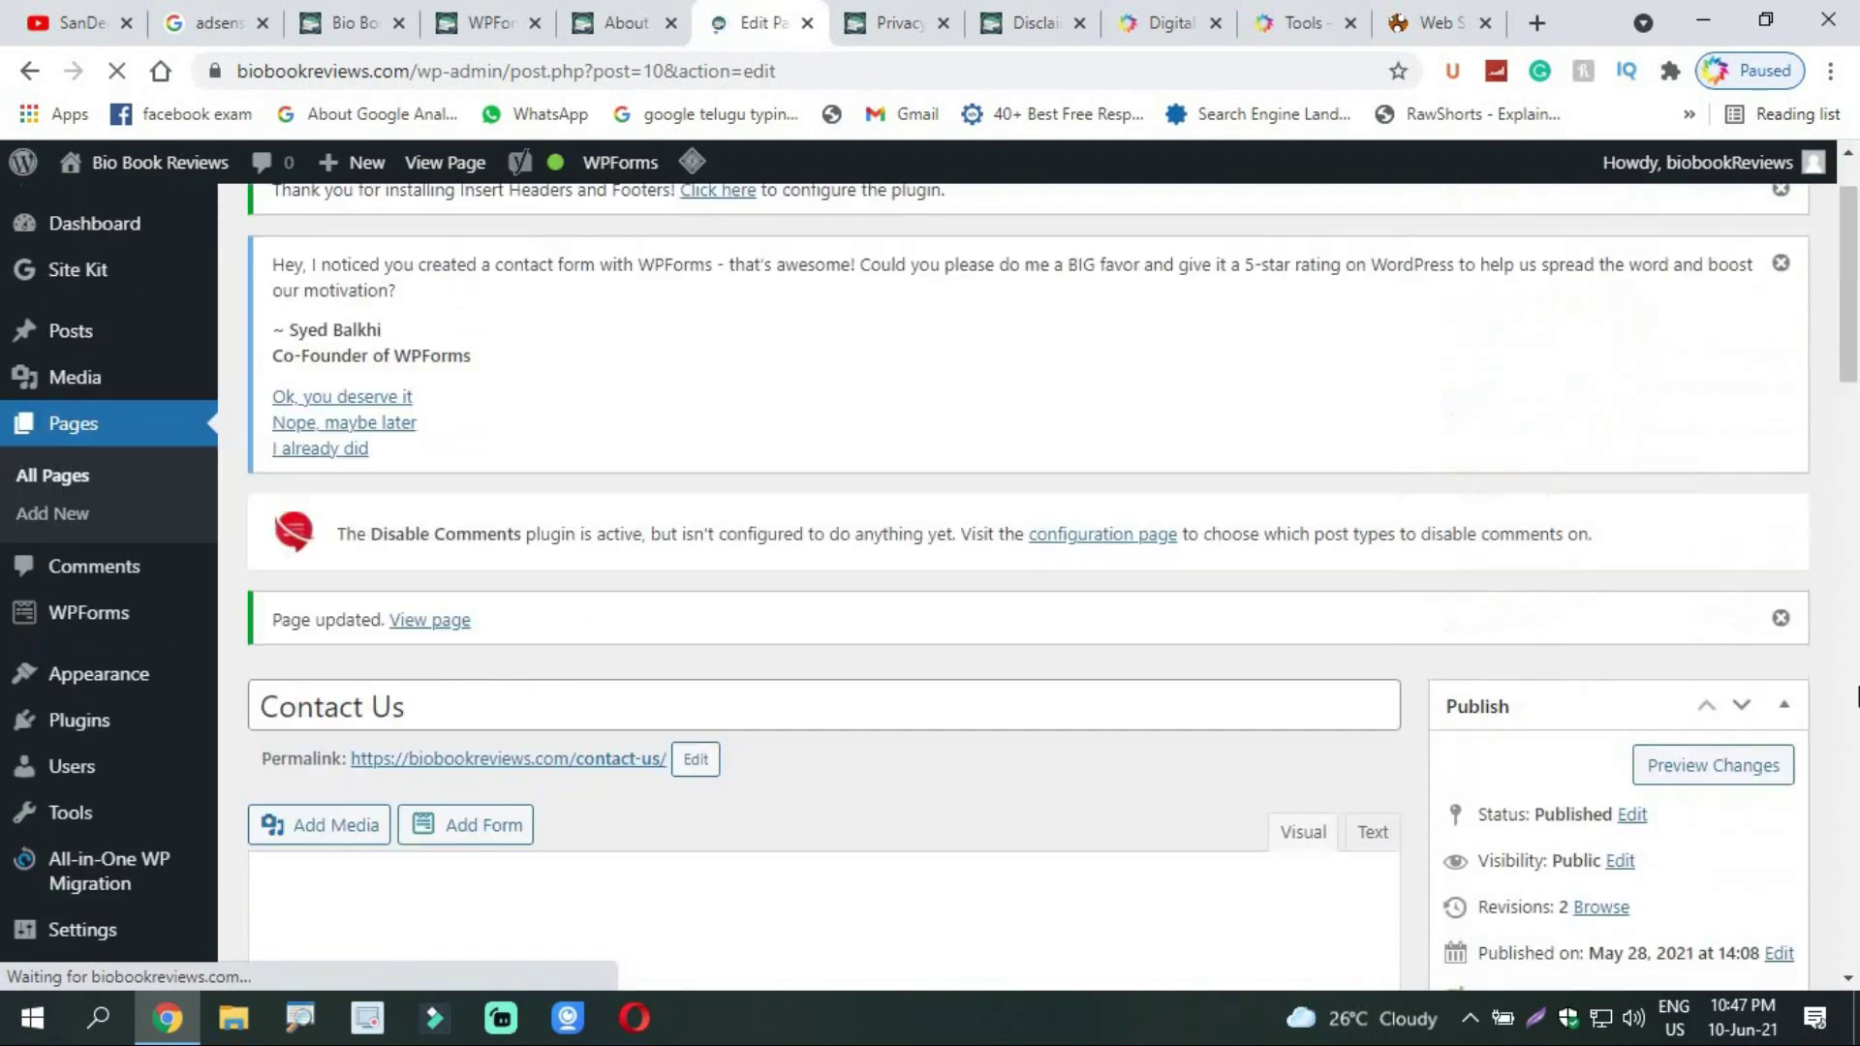
scroll(1050, 643, "down", 5)
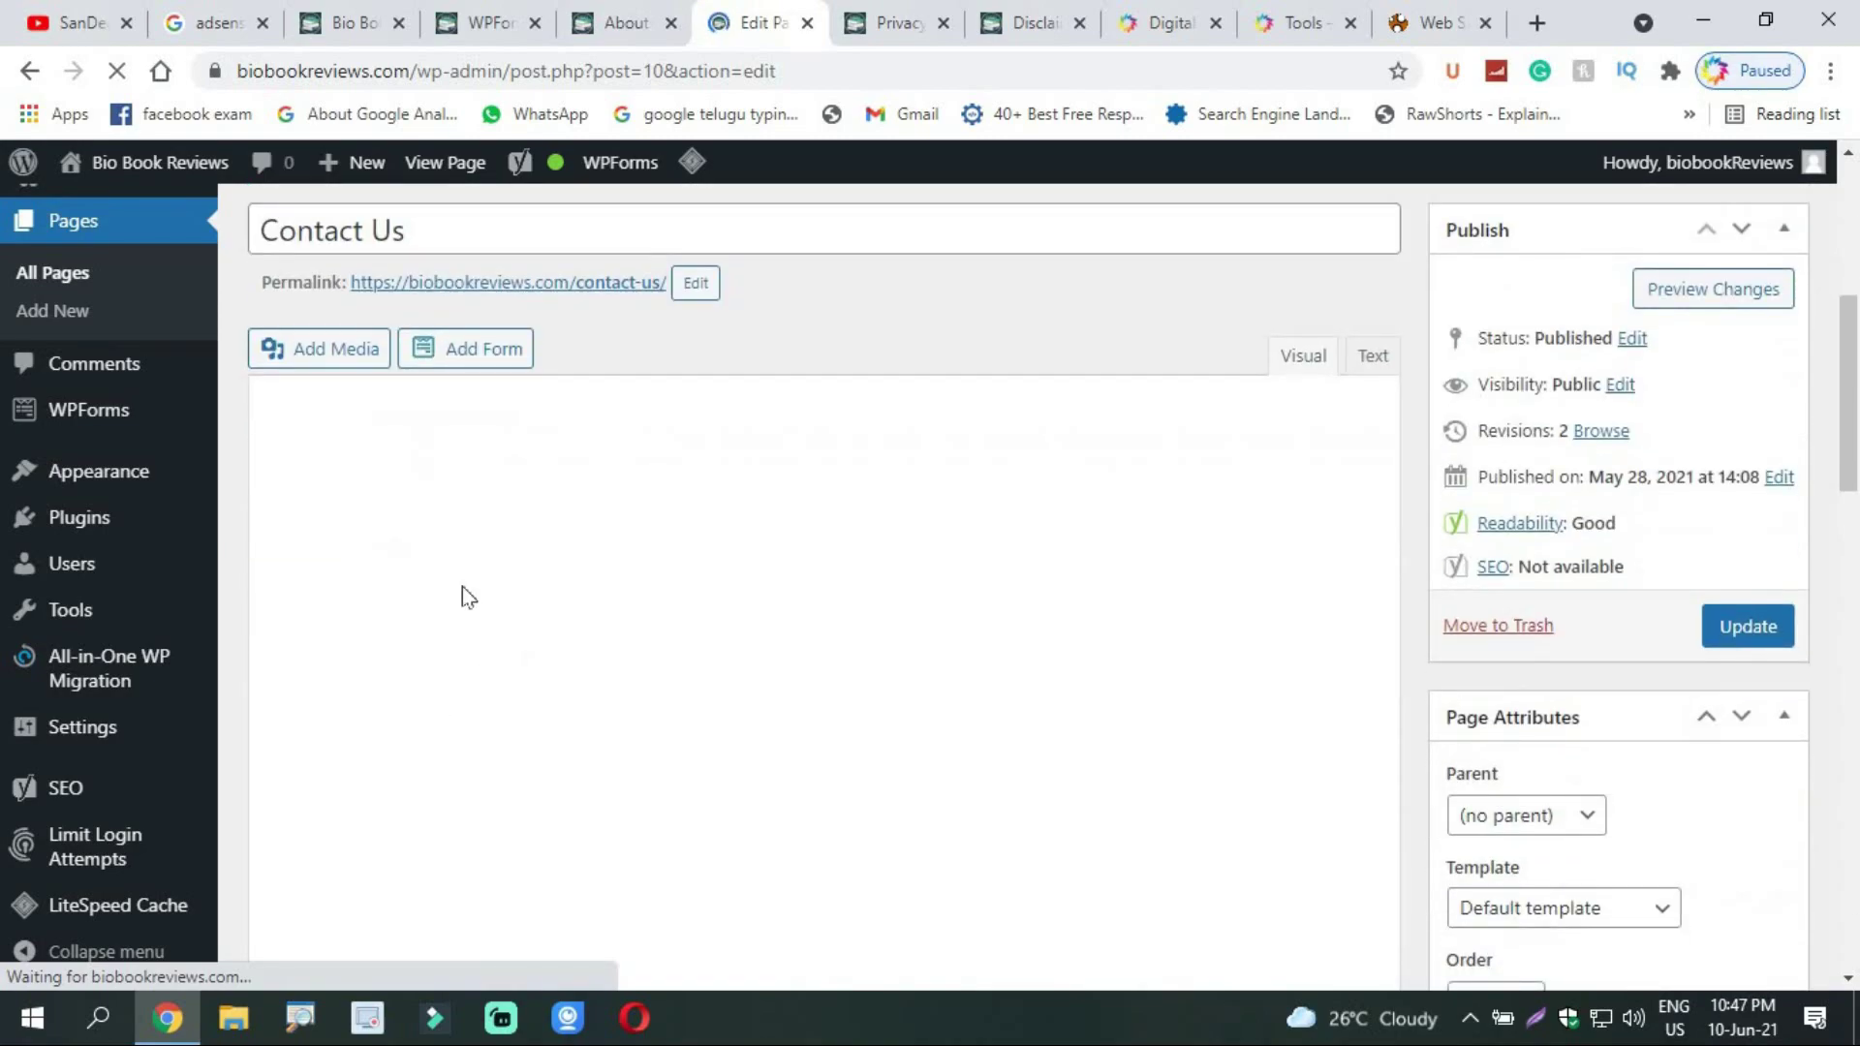
scroll(1853, 332, "up", 2)
scroll(1853, 333, "up", 4)
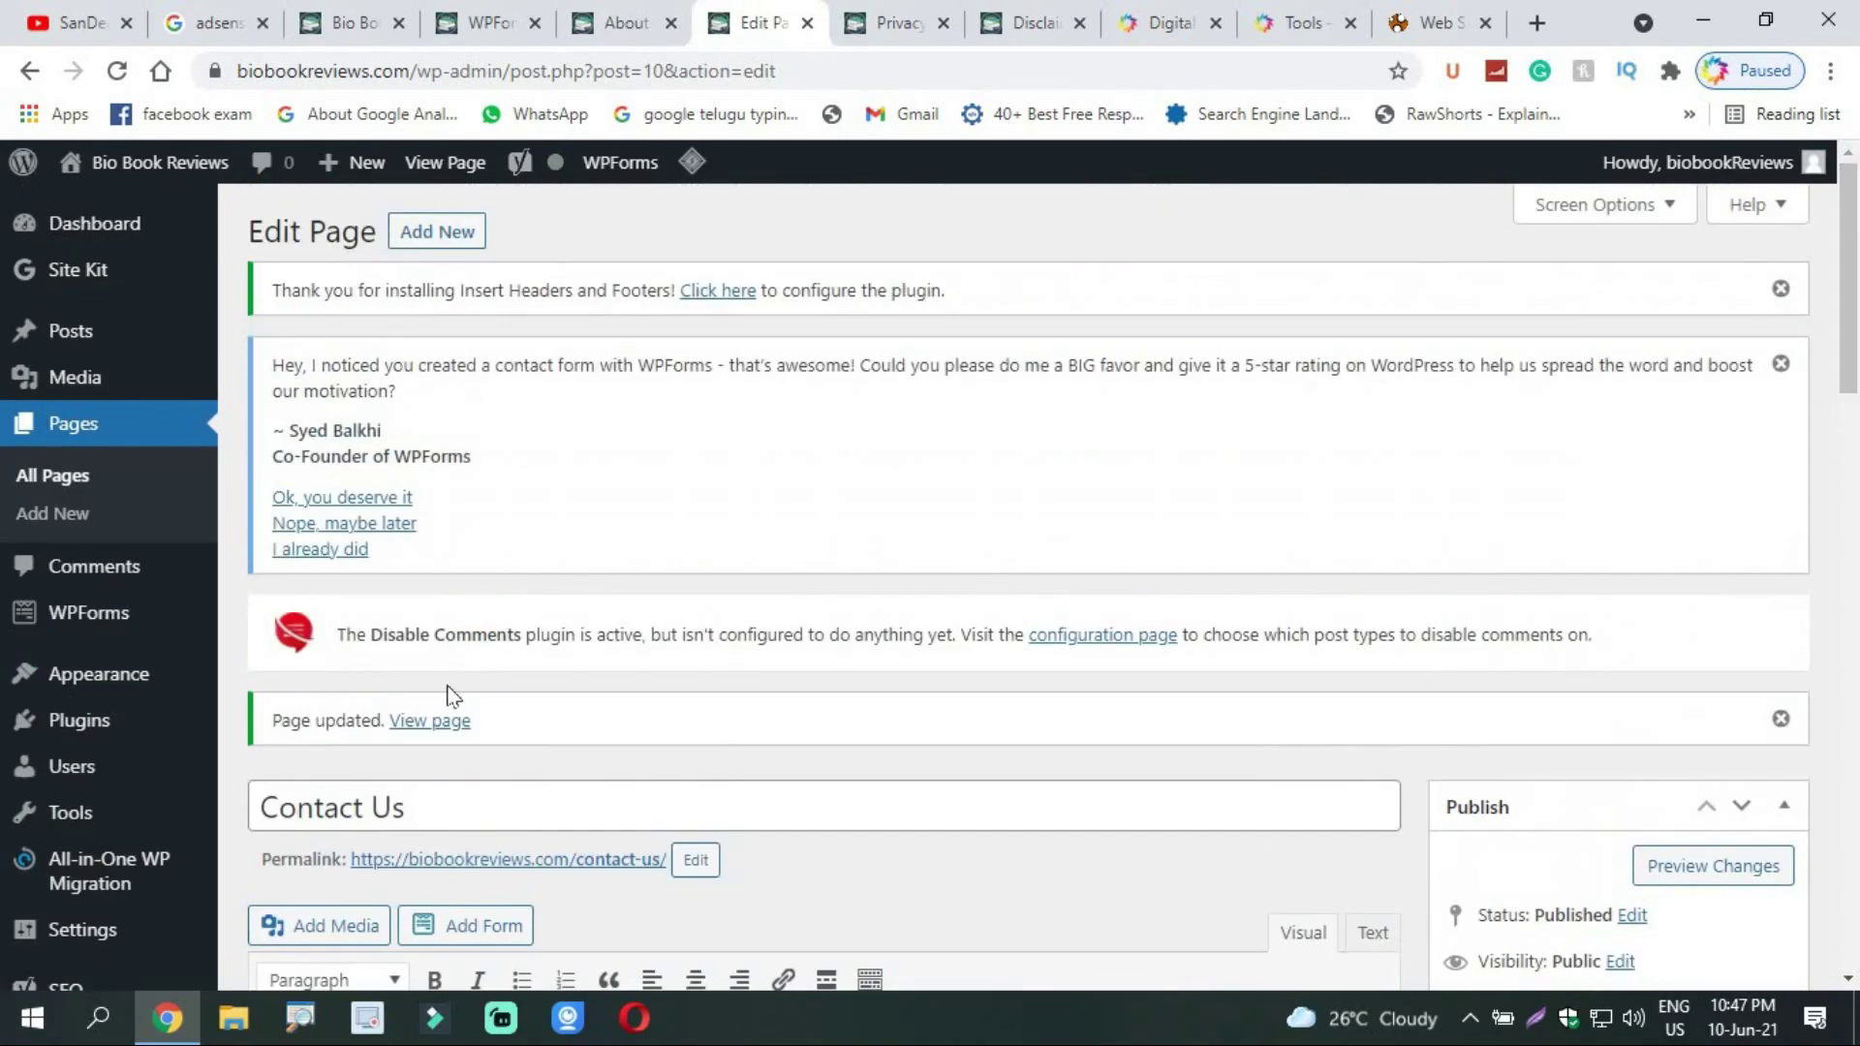
Step: Open the live Contact Us page and try the first name, last name, email and message fields
left_click(417, 725)
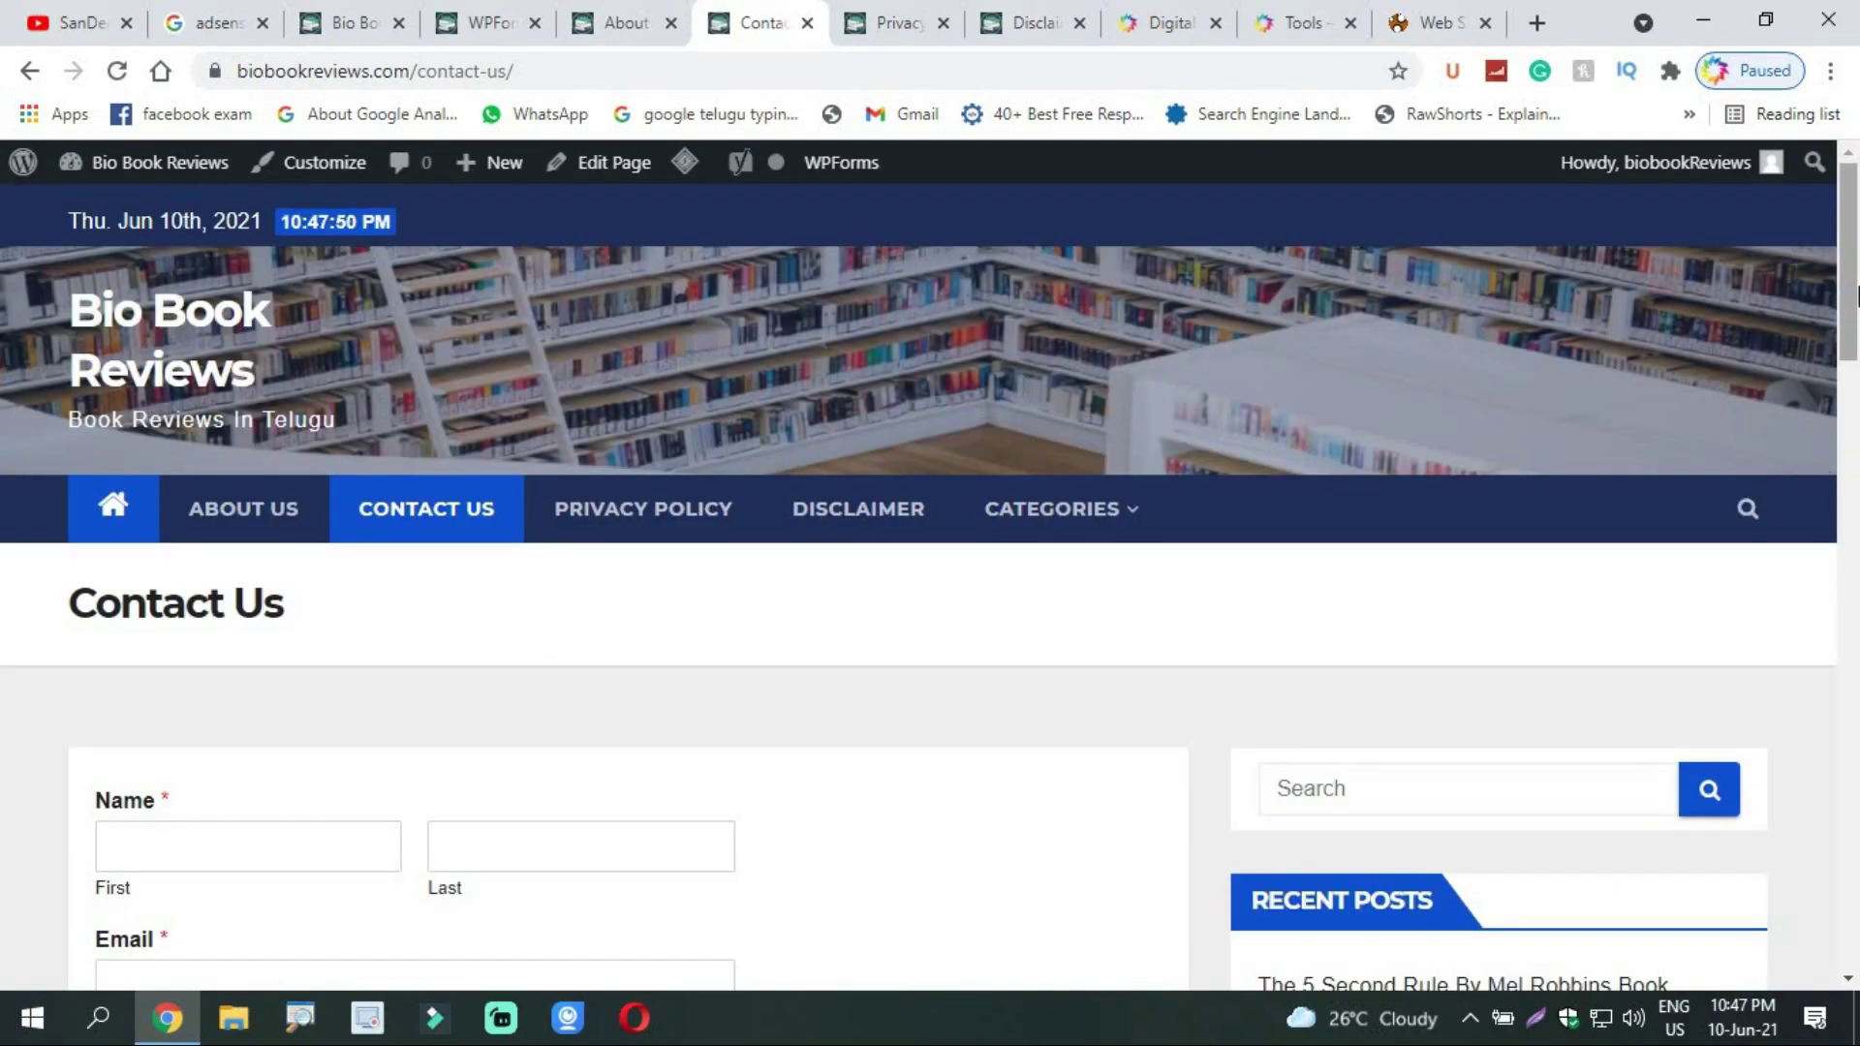
scroll(979, 441, "down", 4)
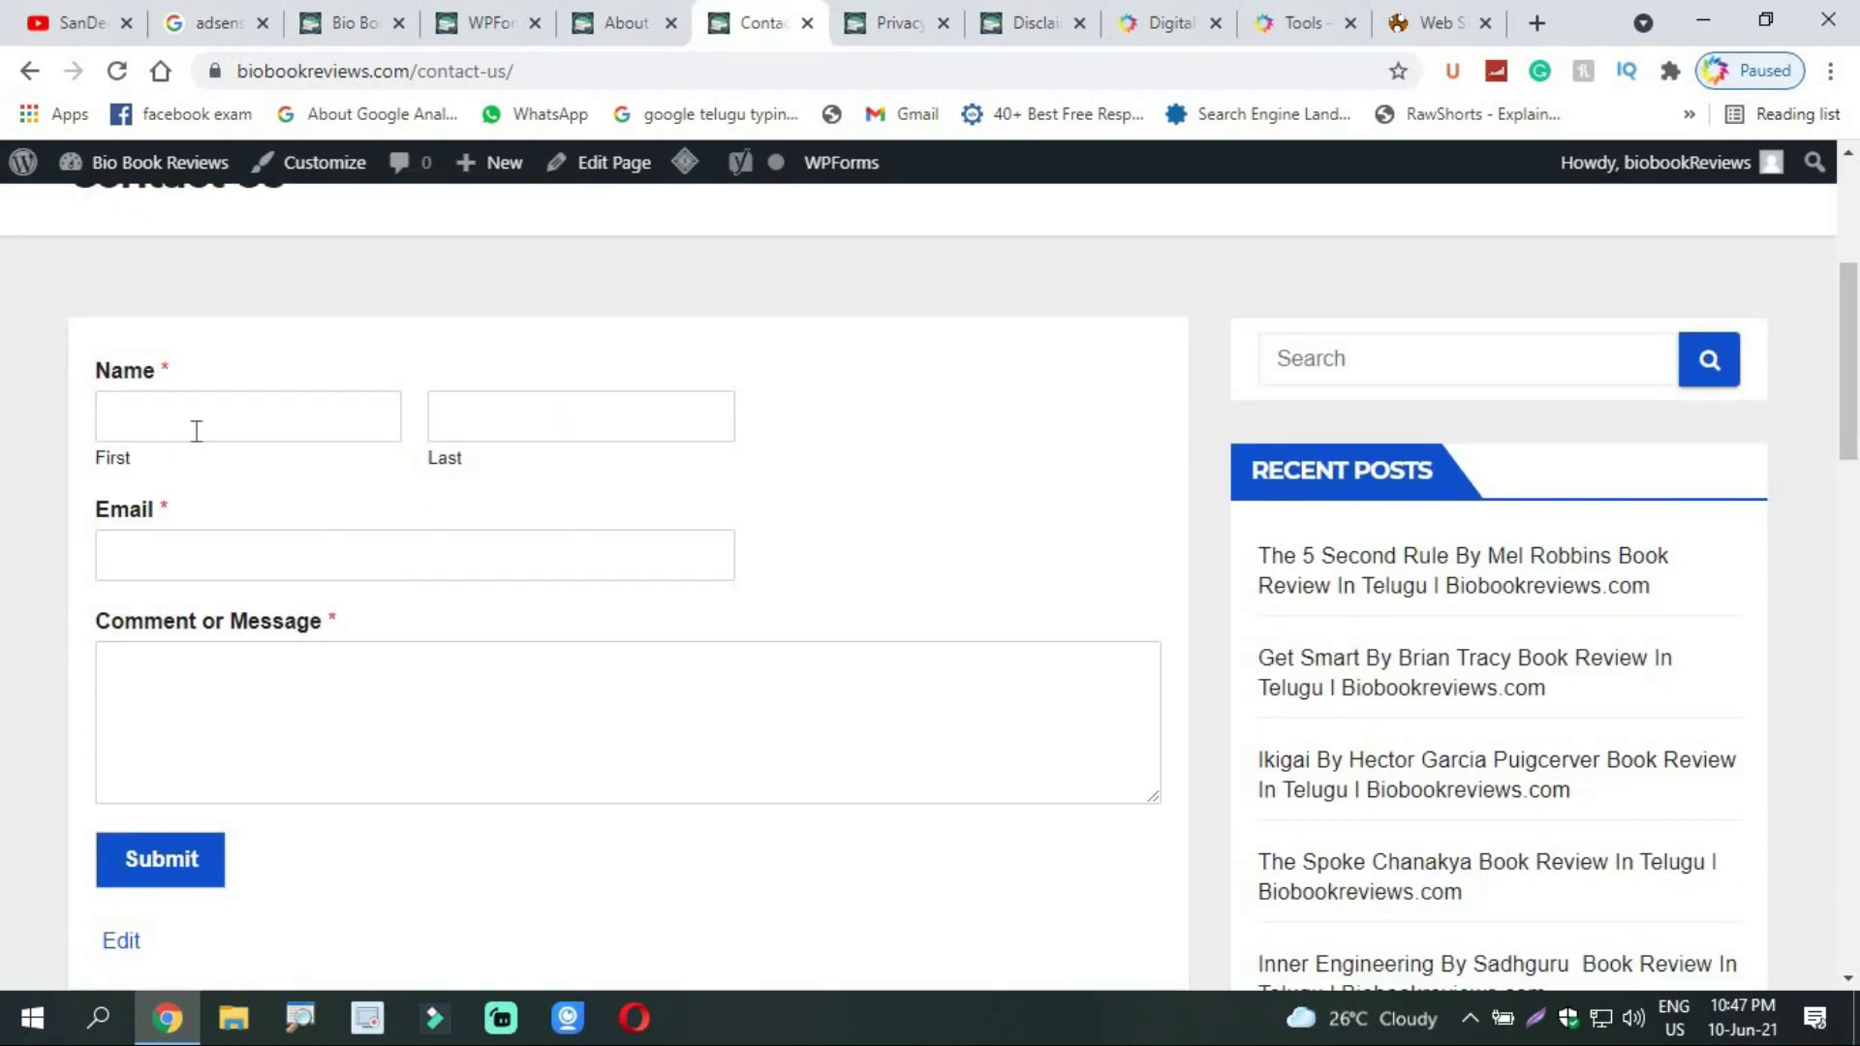
left_click(238, 419)
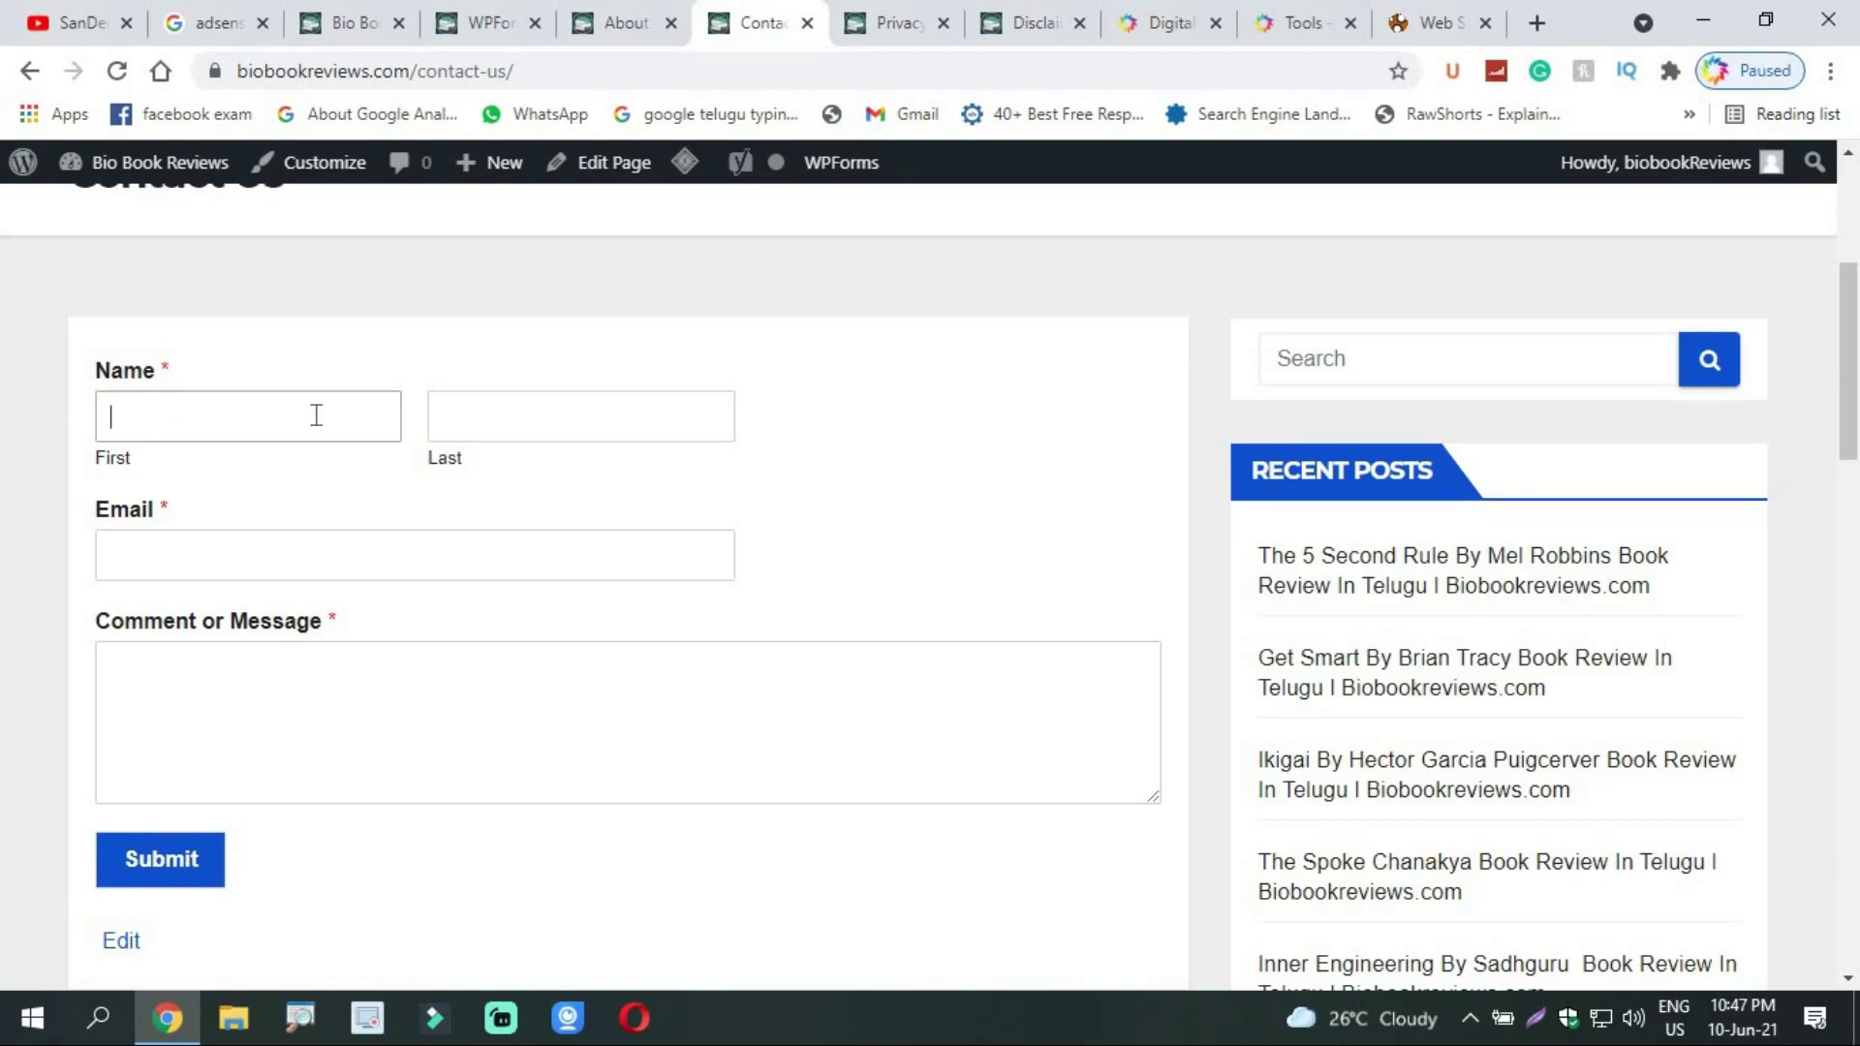
left_click(489, 415)
left_click(289, 563)
left_click(300, 717)
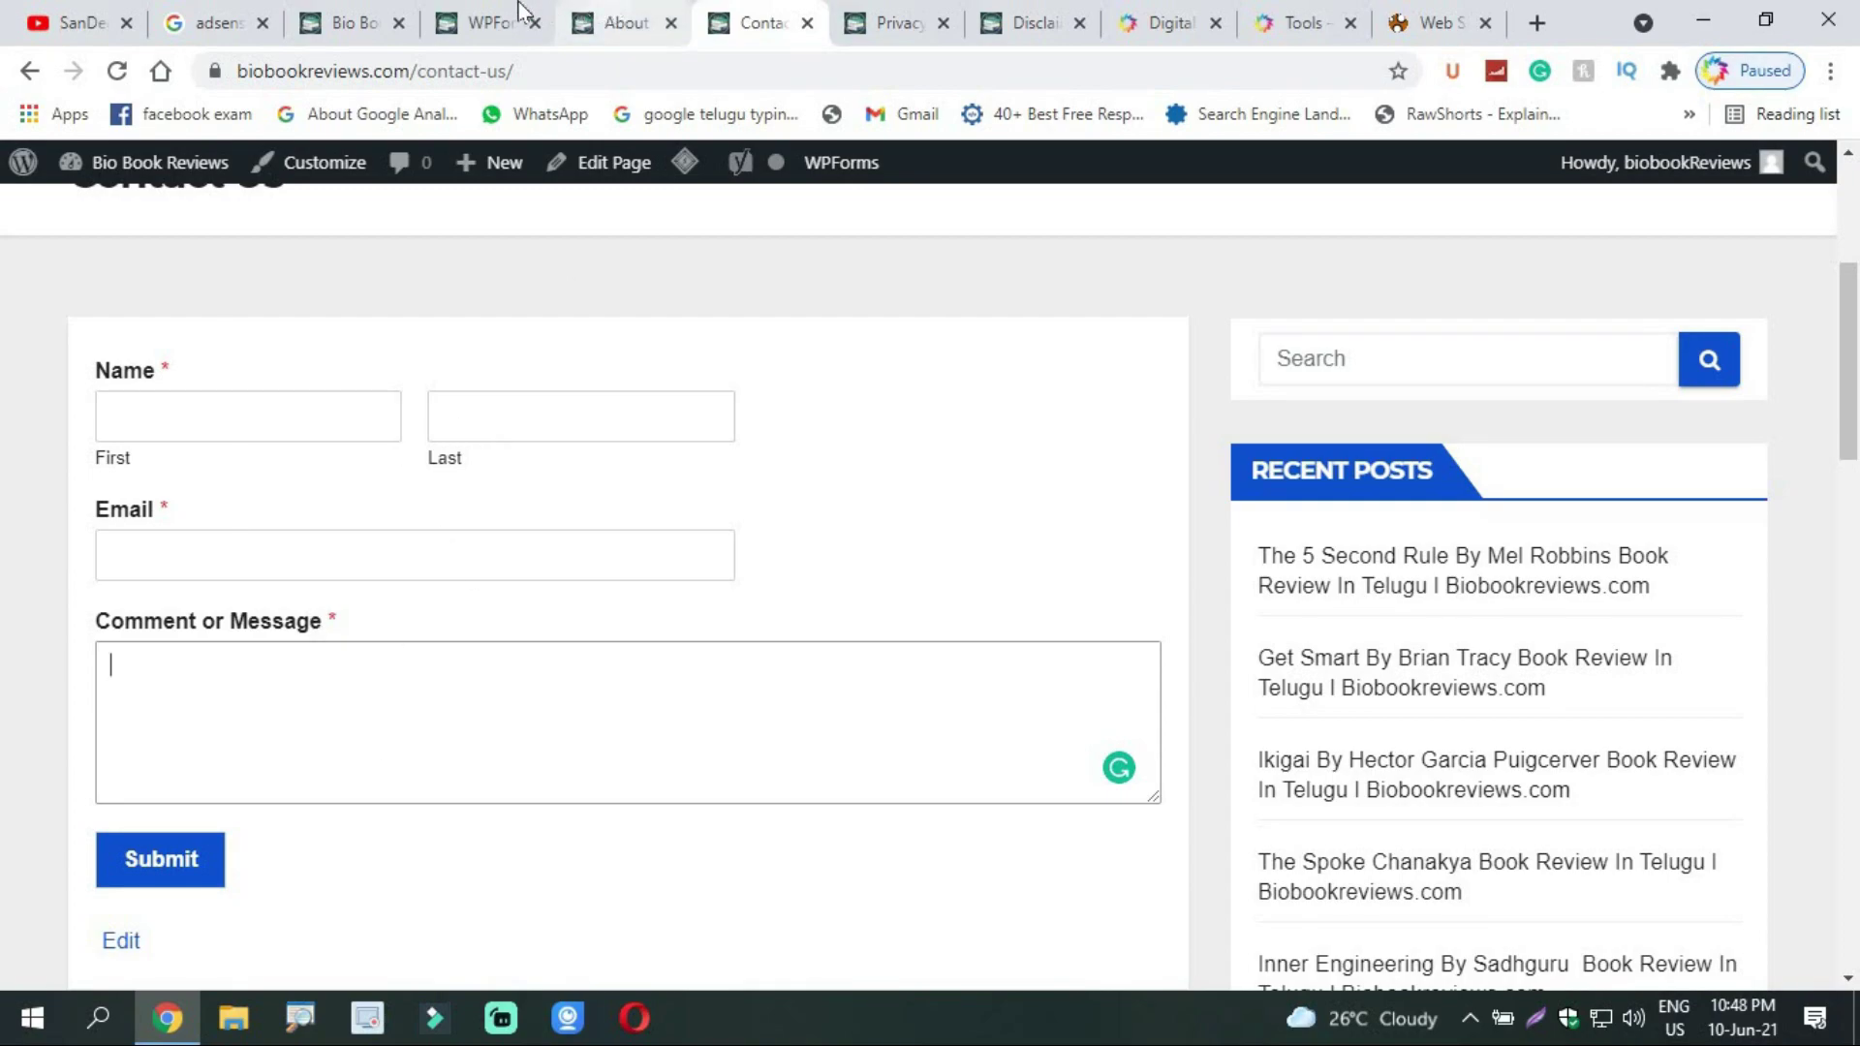
Step: Recheck the message box, then visit the Disclaimer page and return to Contact Us
scroll(231, 782, "up", 4)
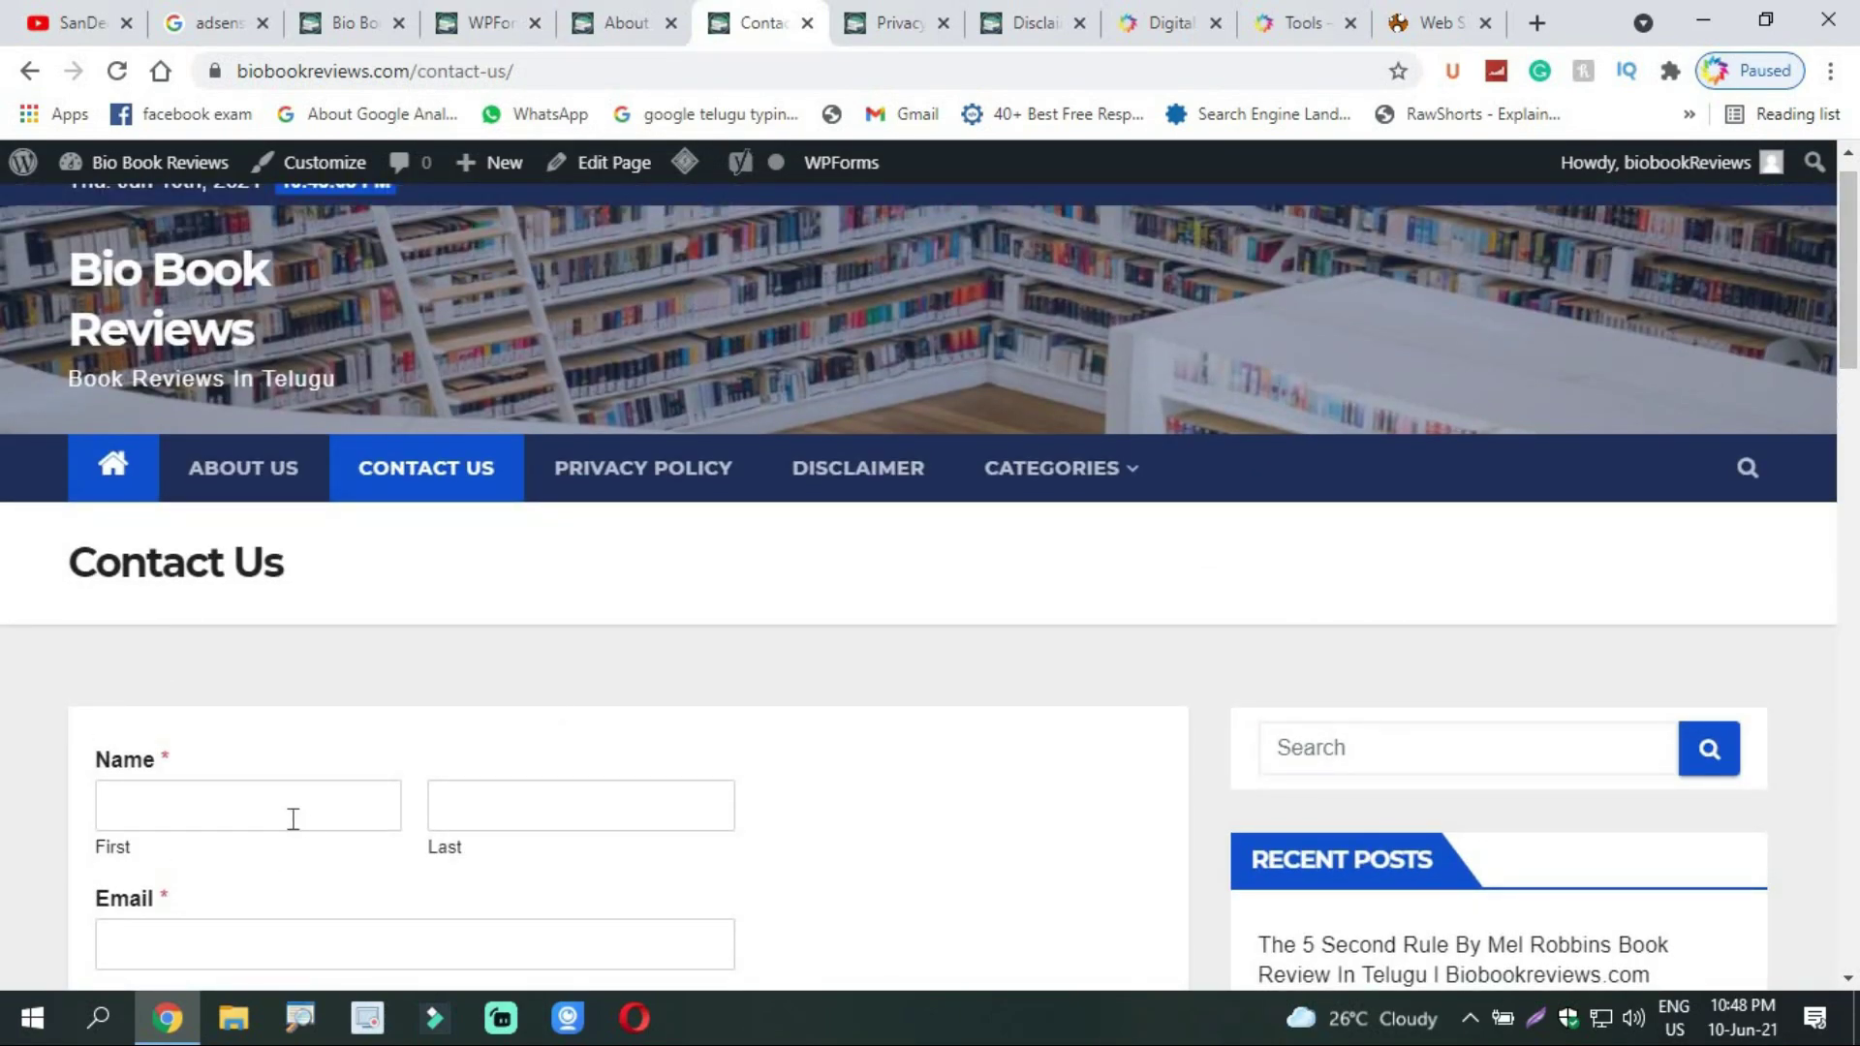
left_click_drag(1857, 303, 1857, 359)
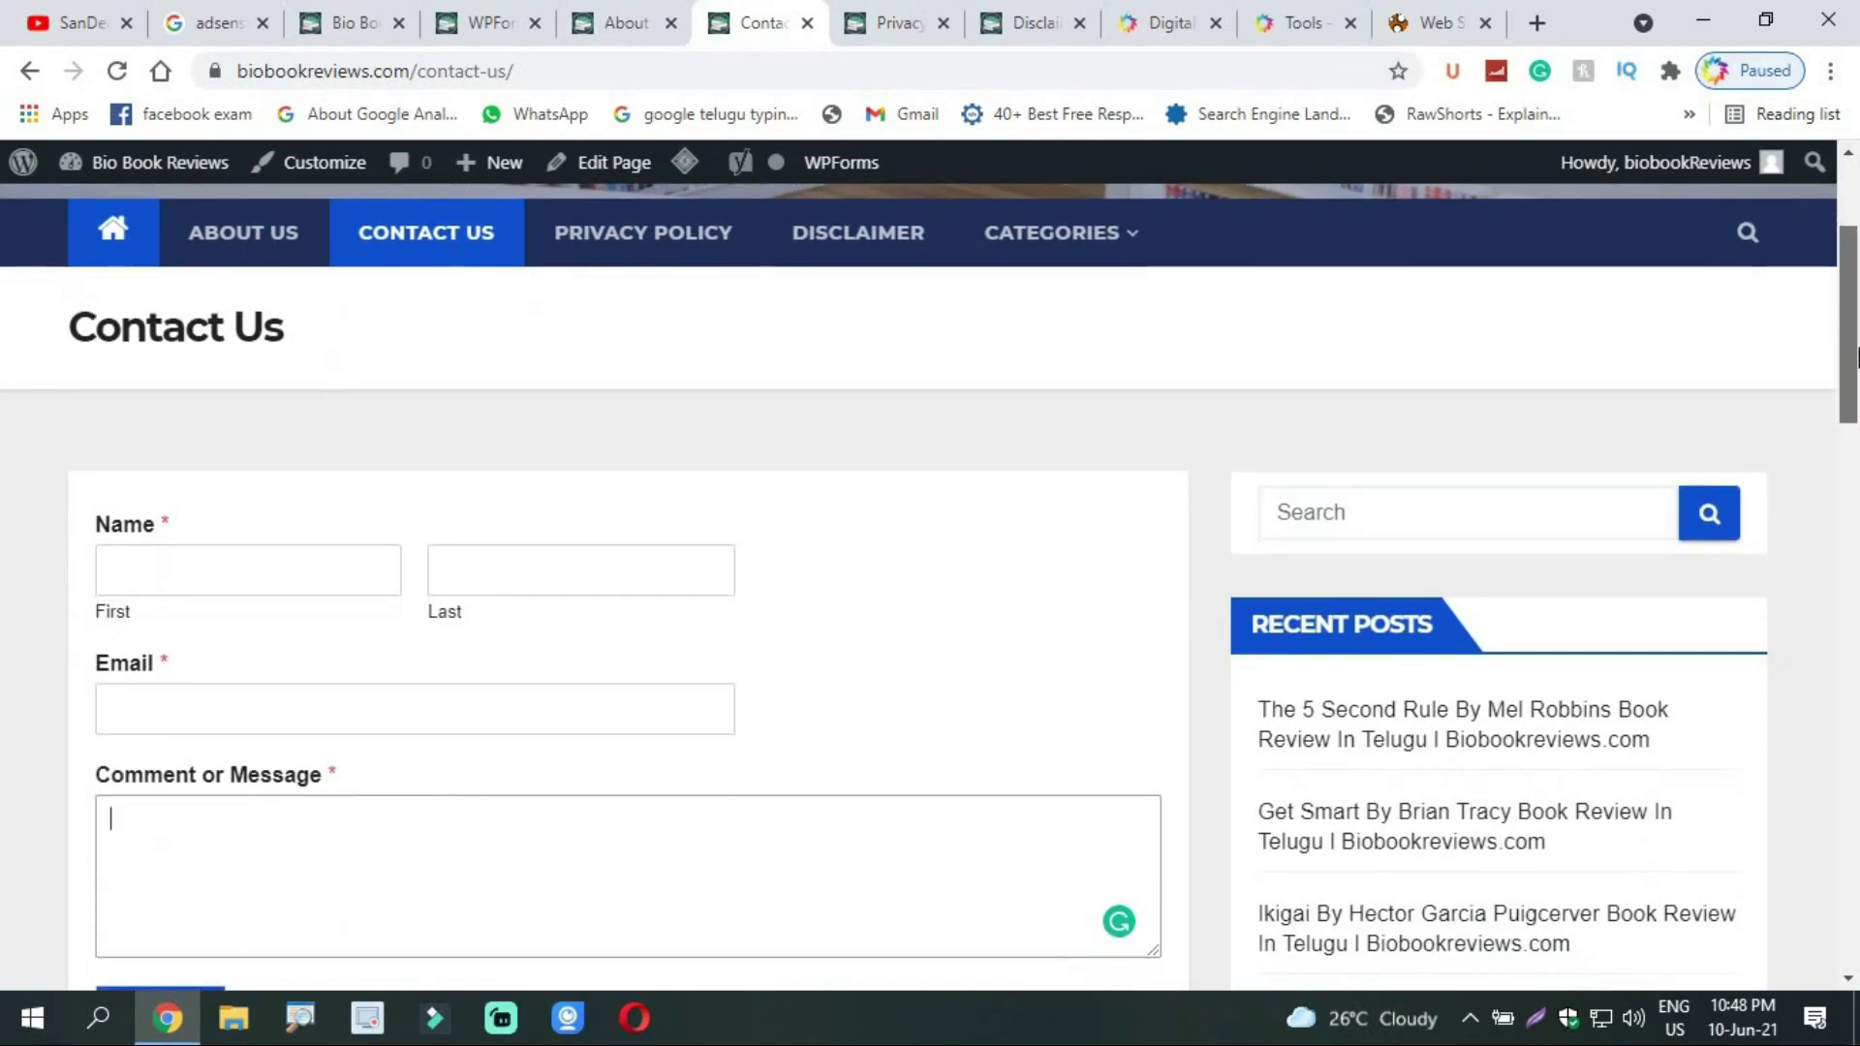
scroll(1857, 358, "up", 3)
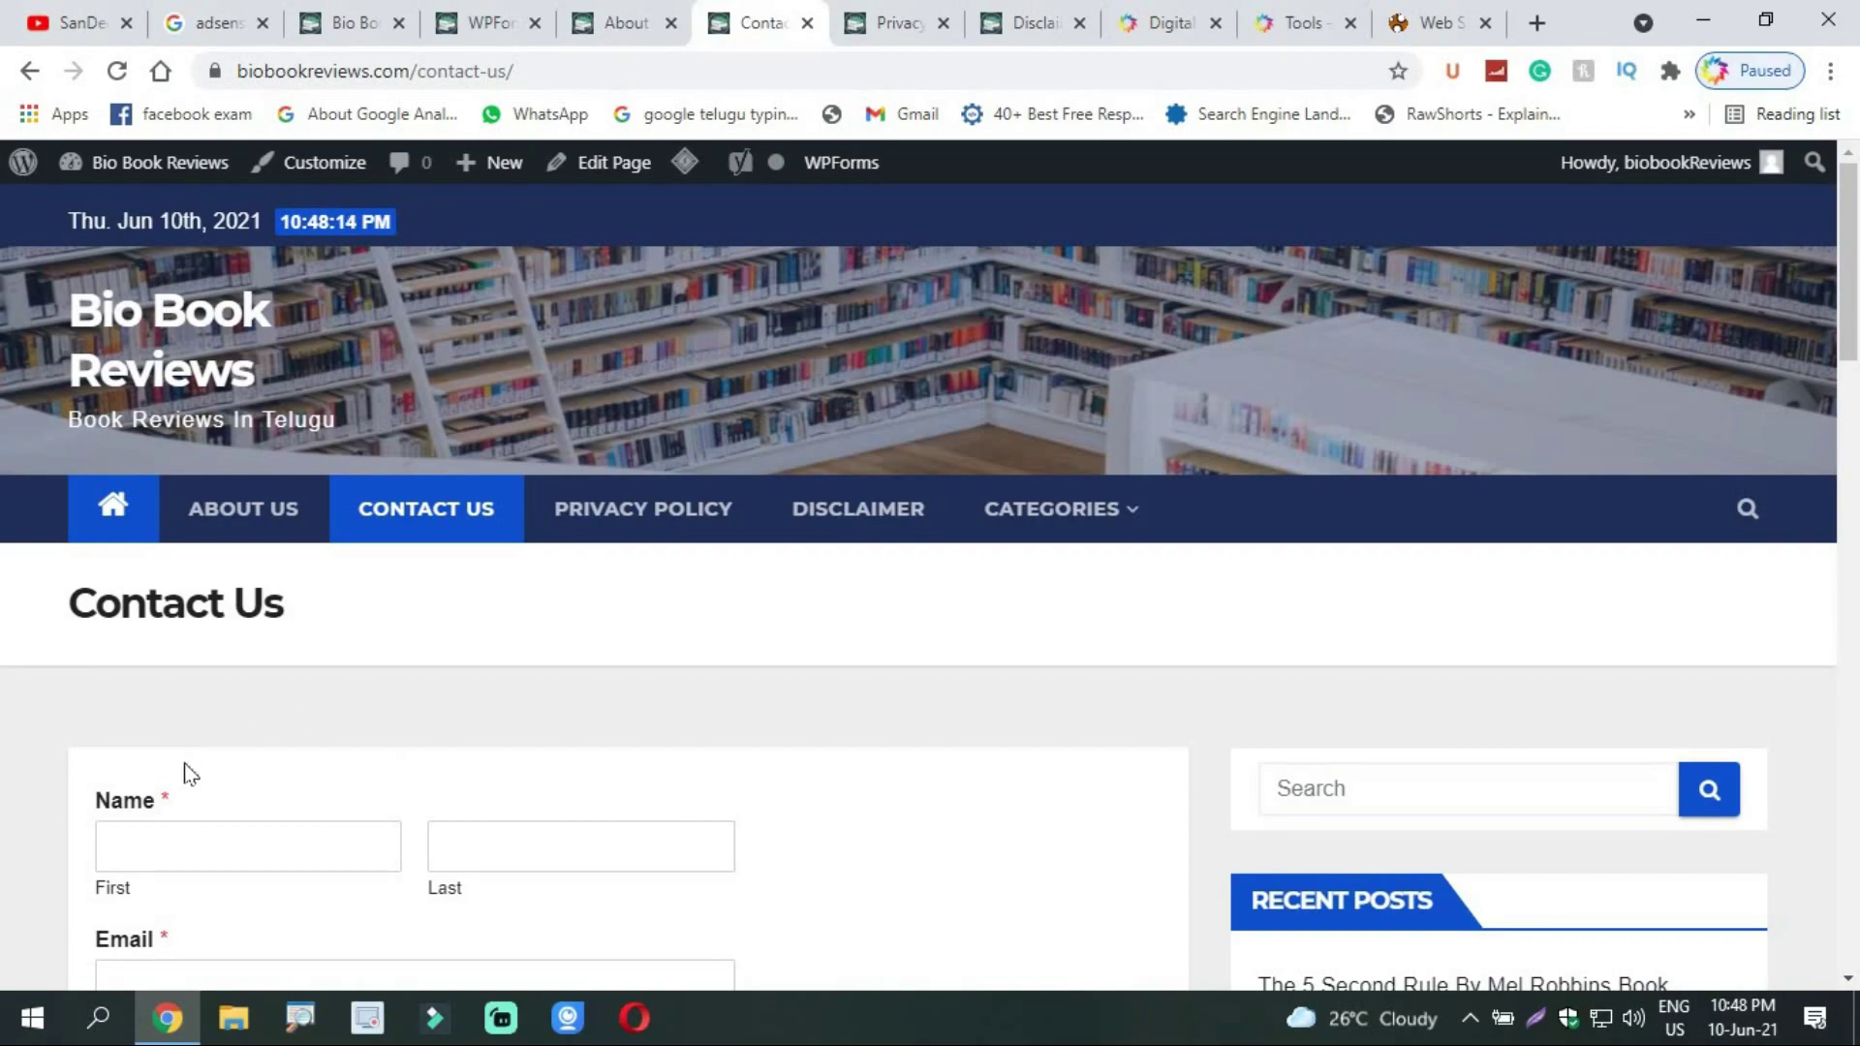
scroll(1857, 354, "down", 4)
left_click(278, 747)
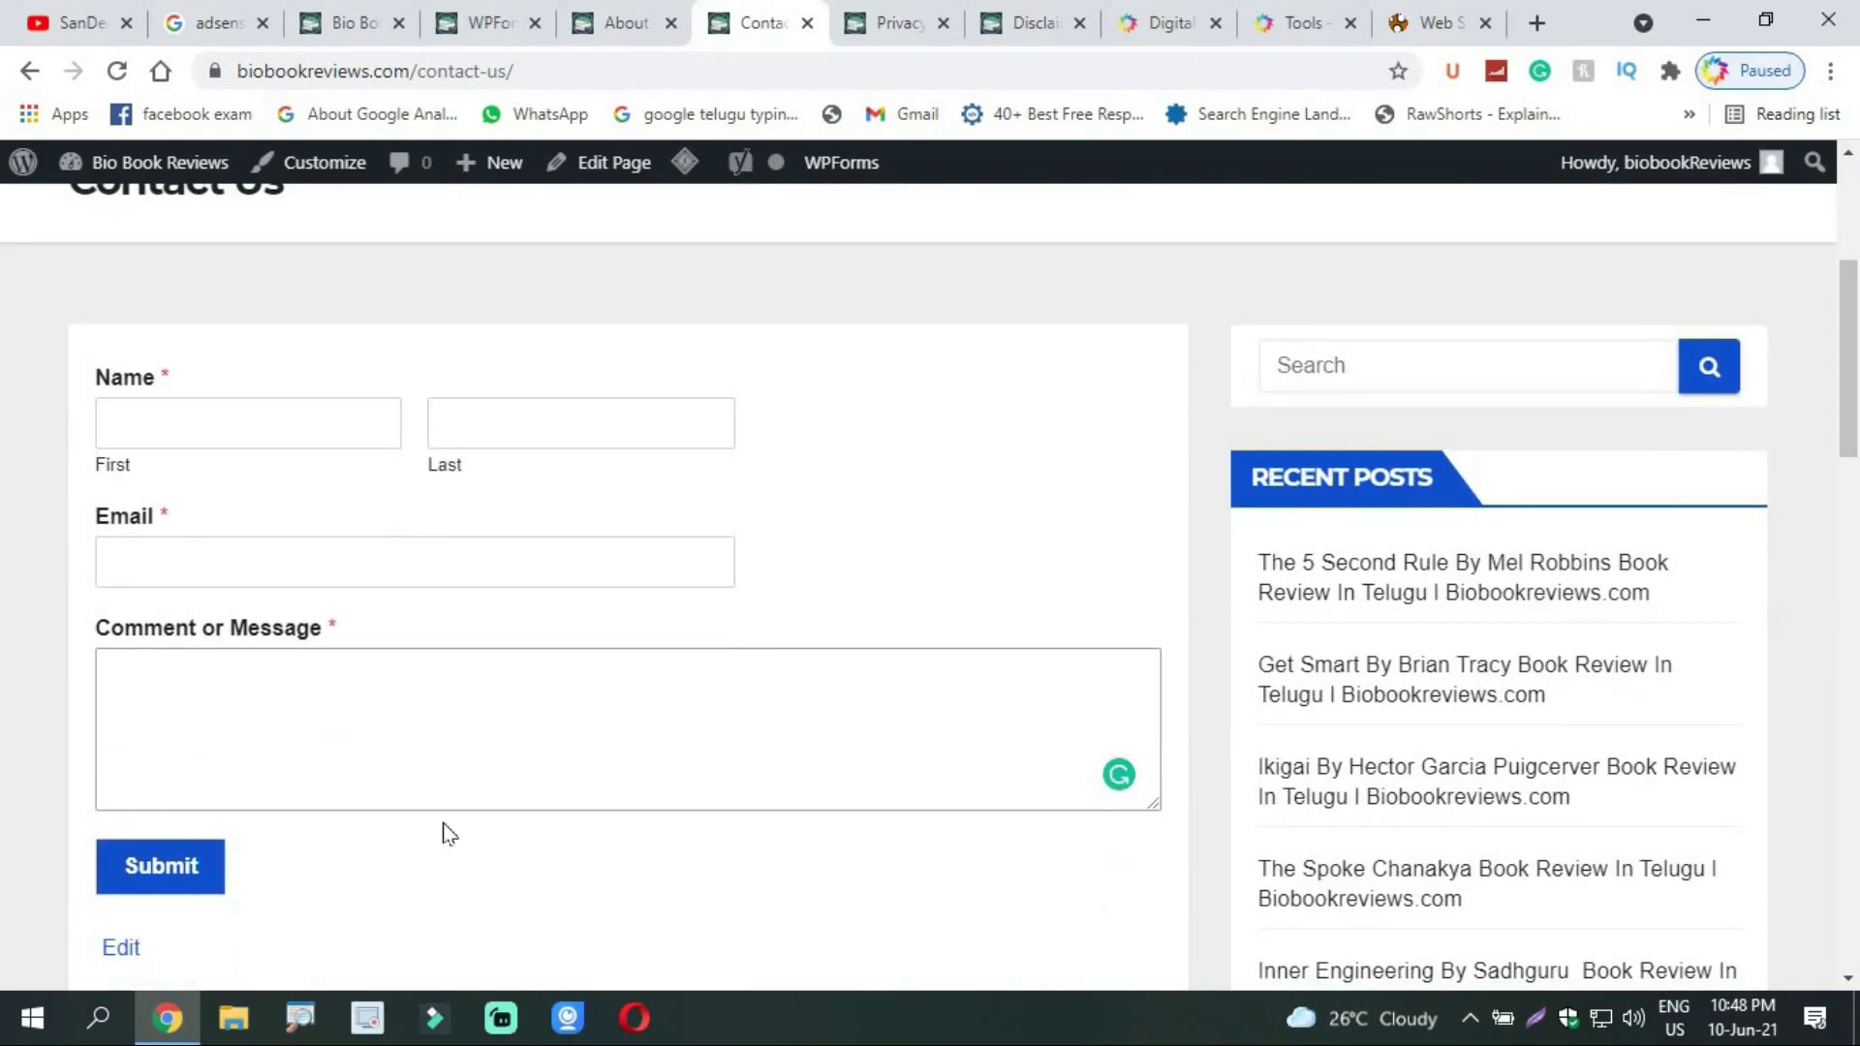
scroll(1857, 436, "up", 4)
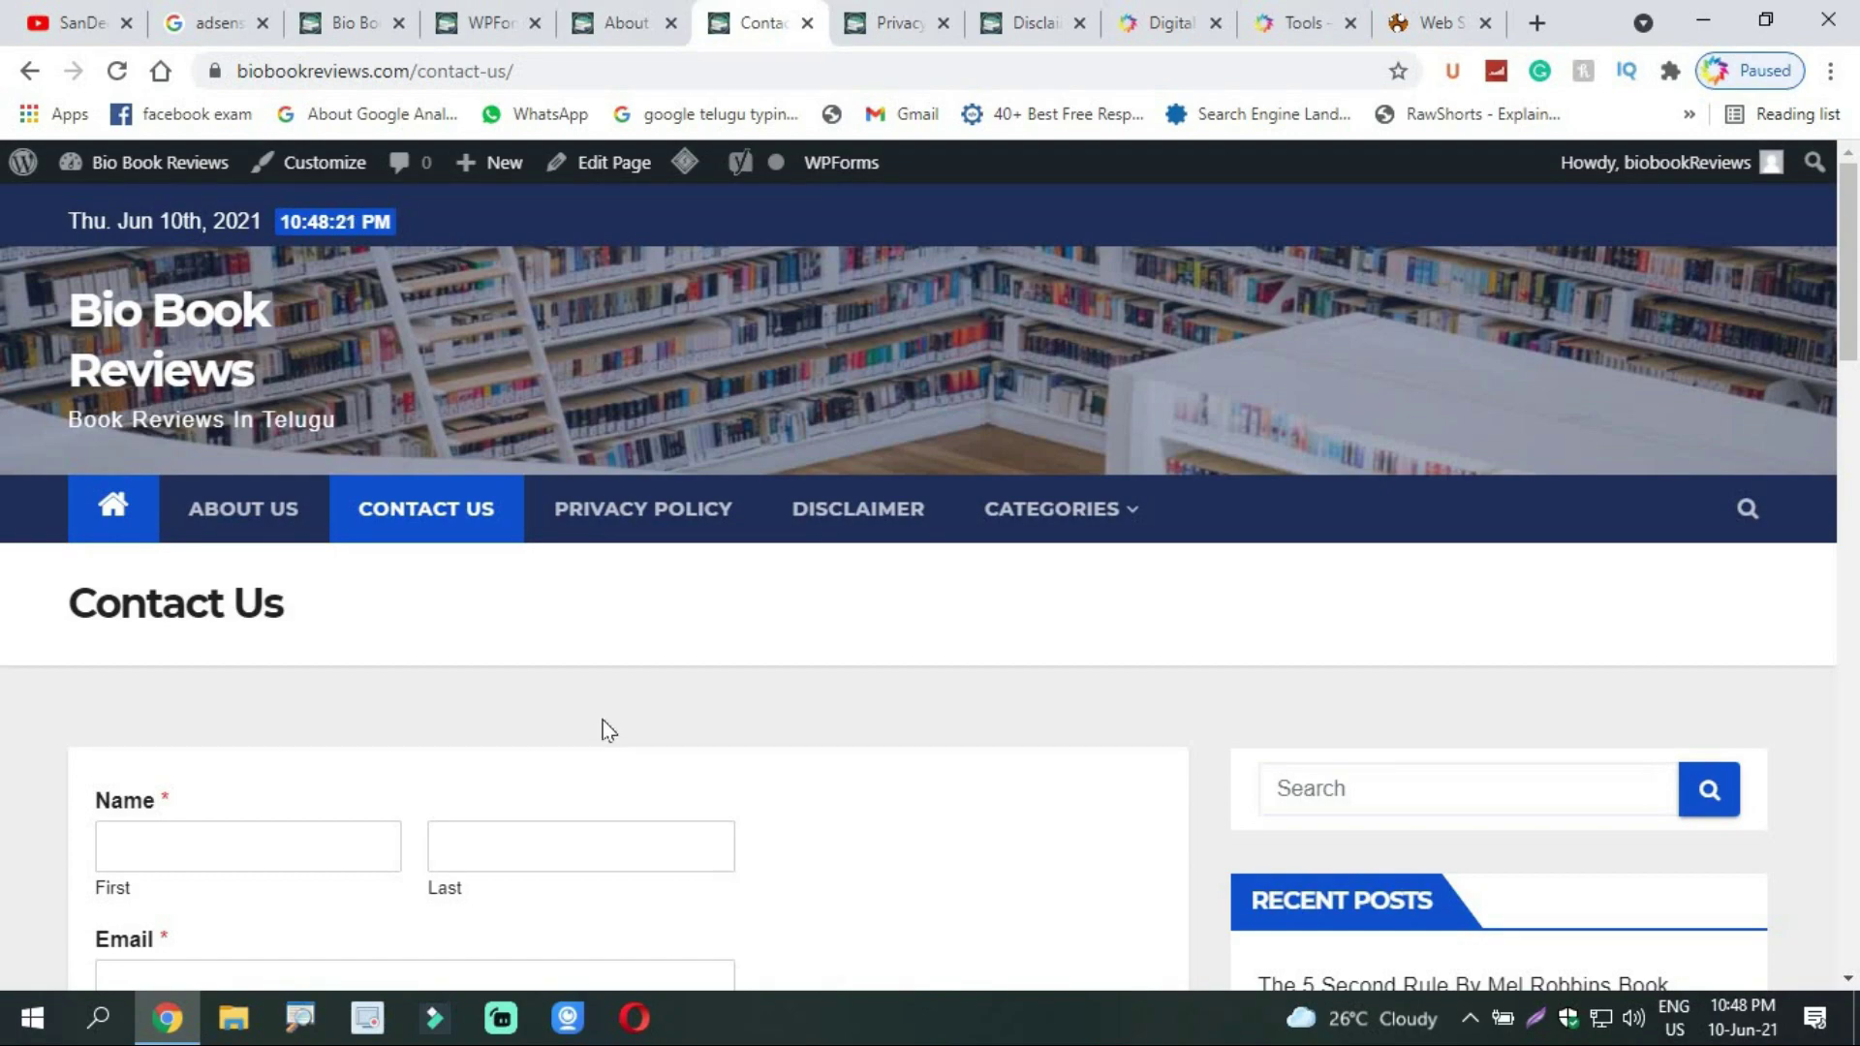
left_click(809, 535)
left_click(379, 516)
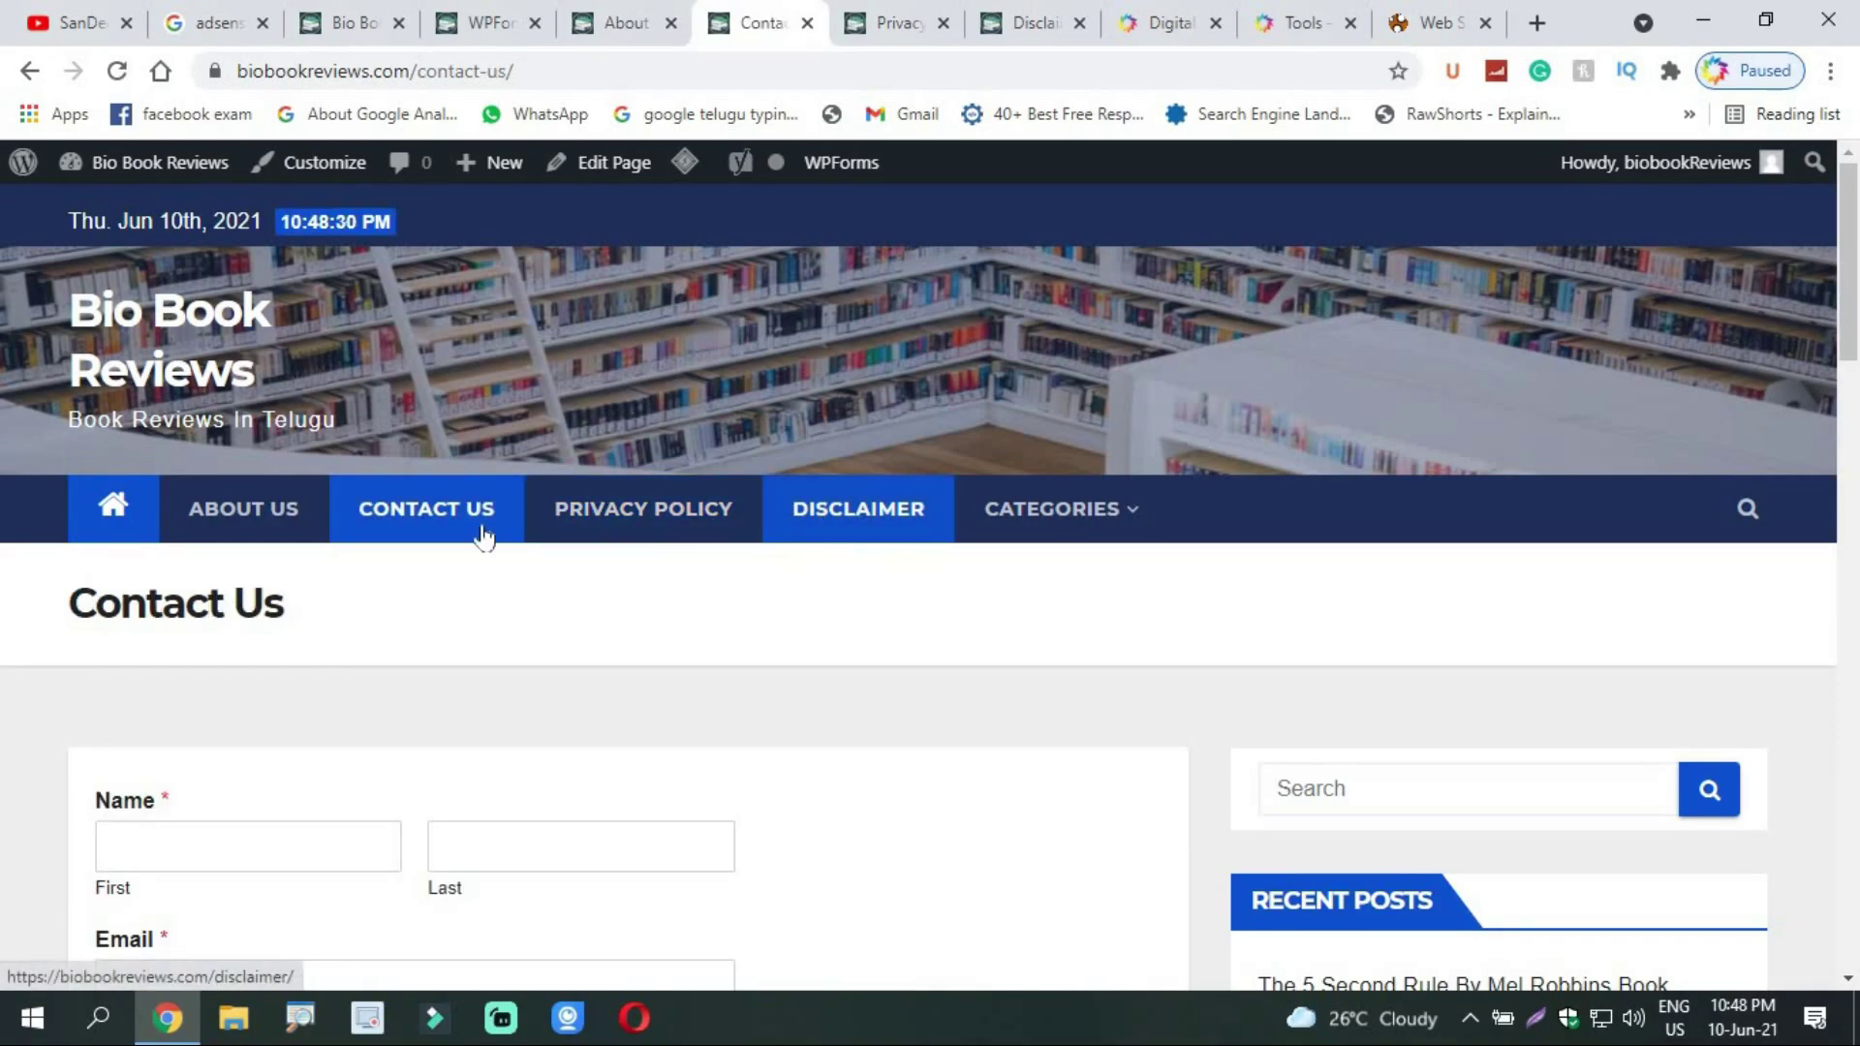
Step: Open the About Us page in the WordPress page editor
left_click(221, 532)
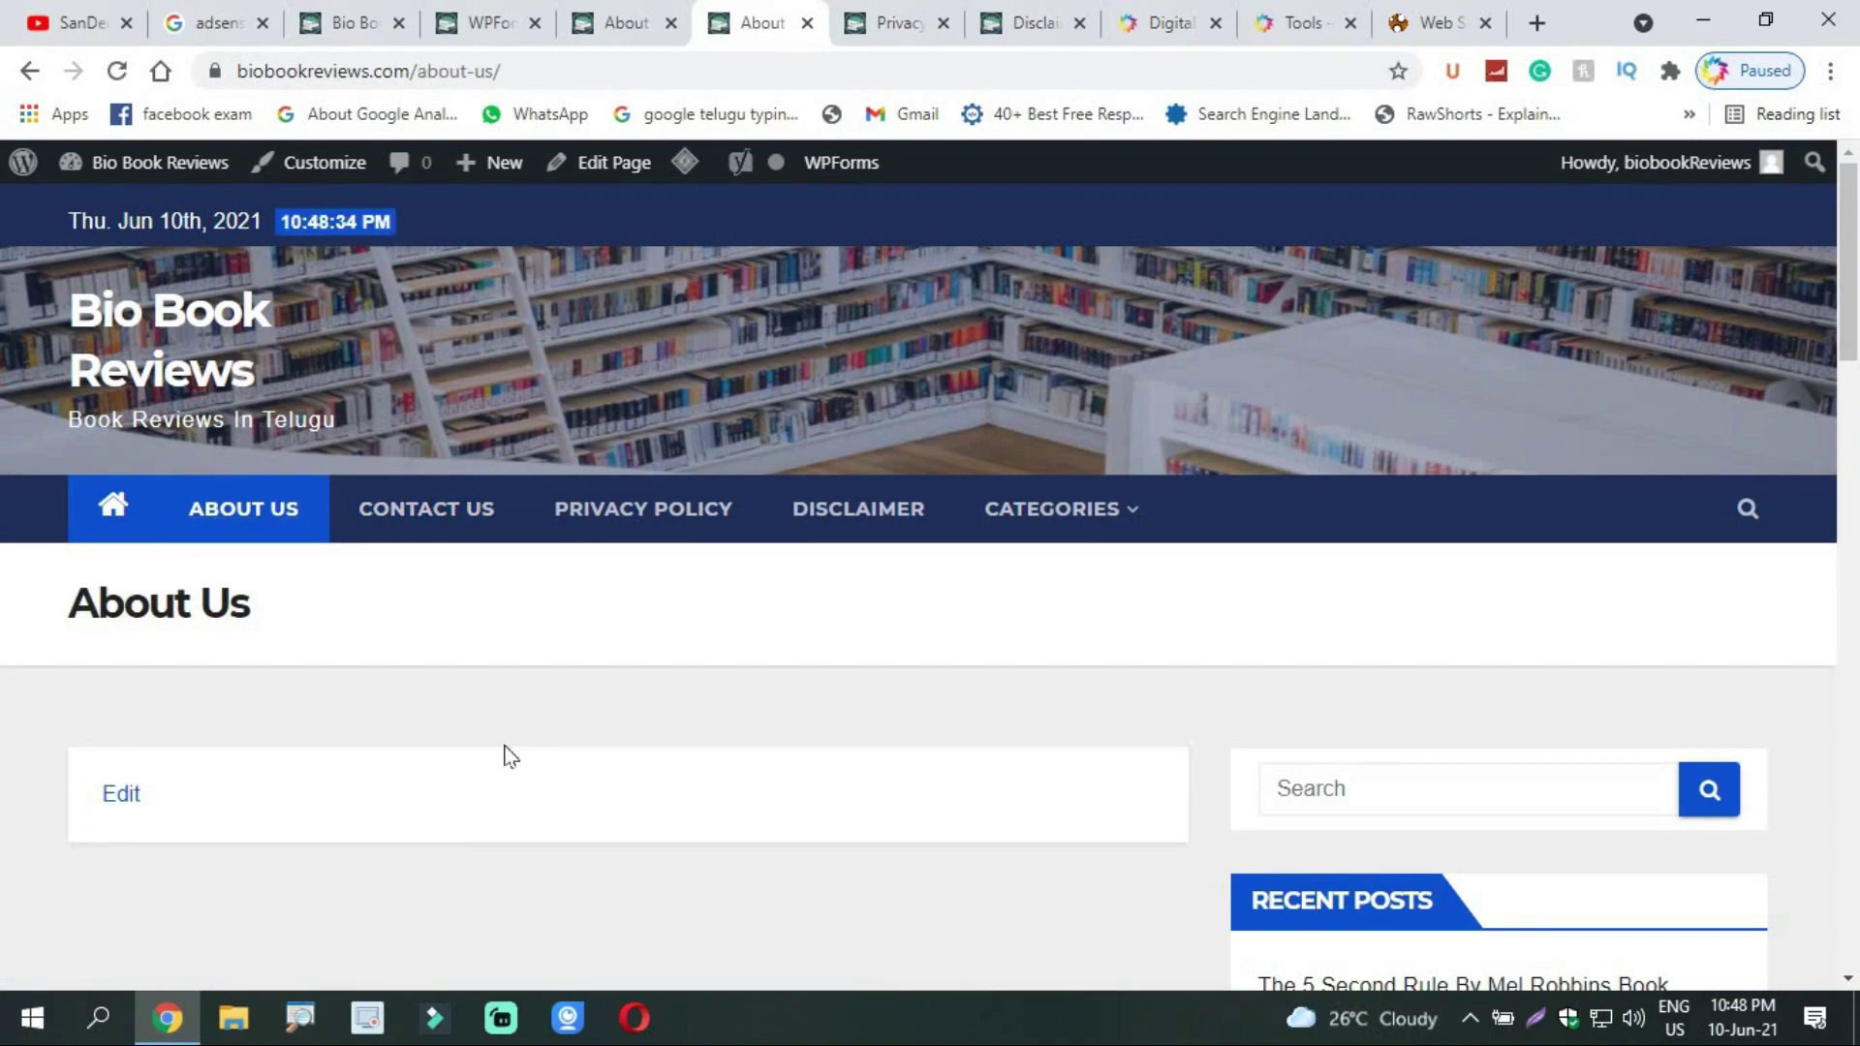
left_click(601, 166)
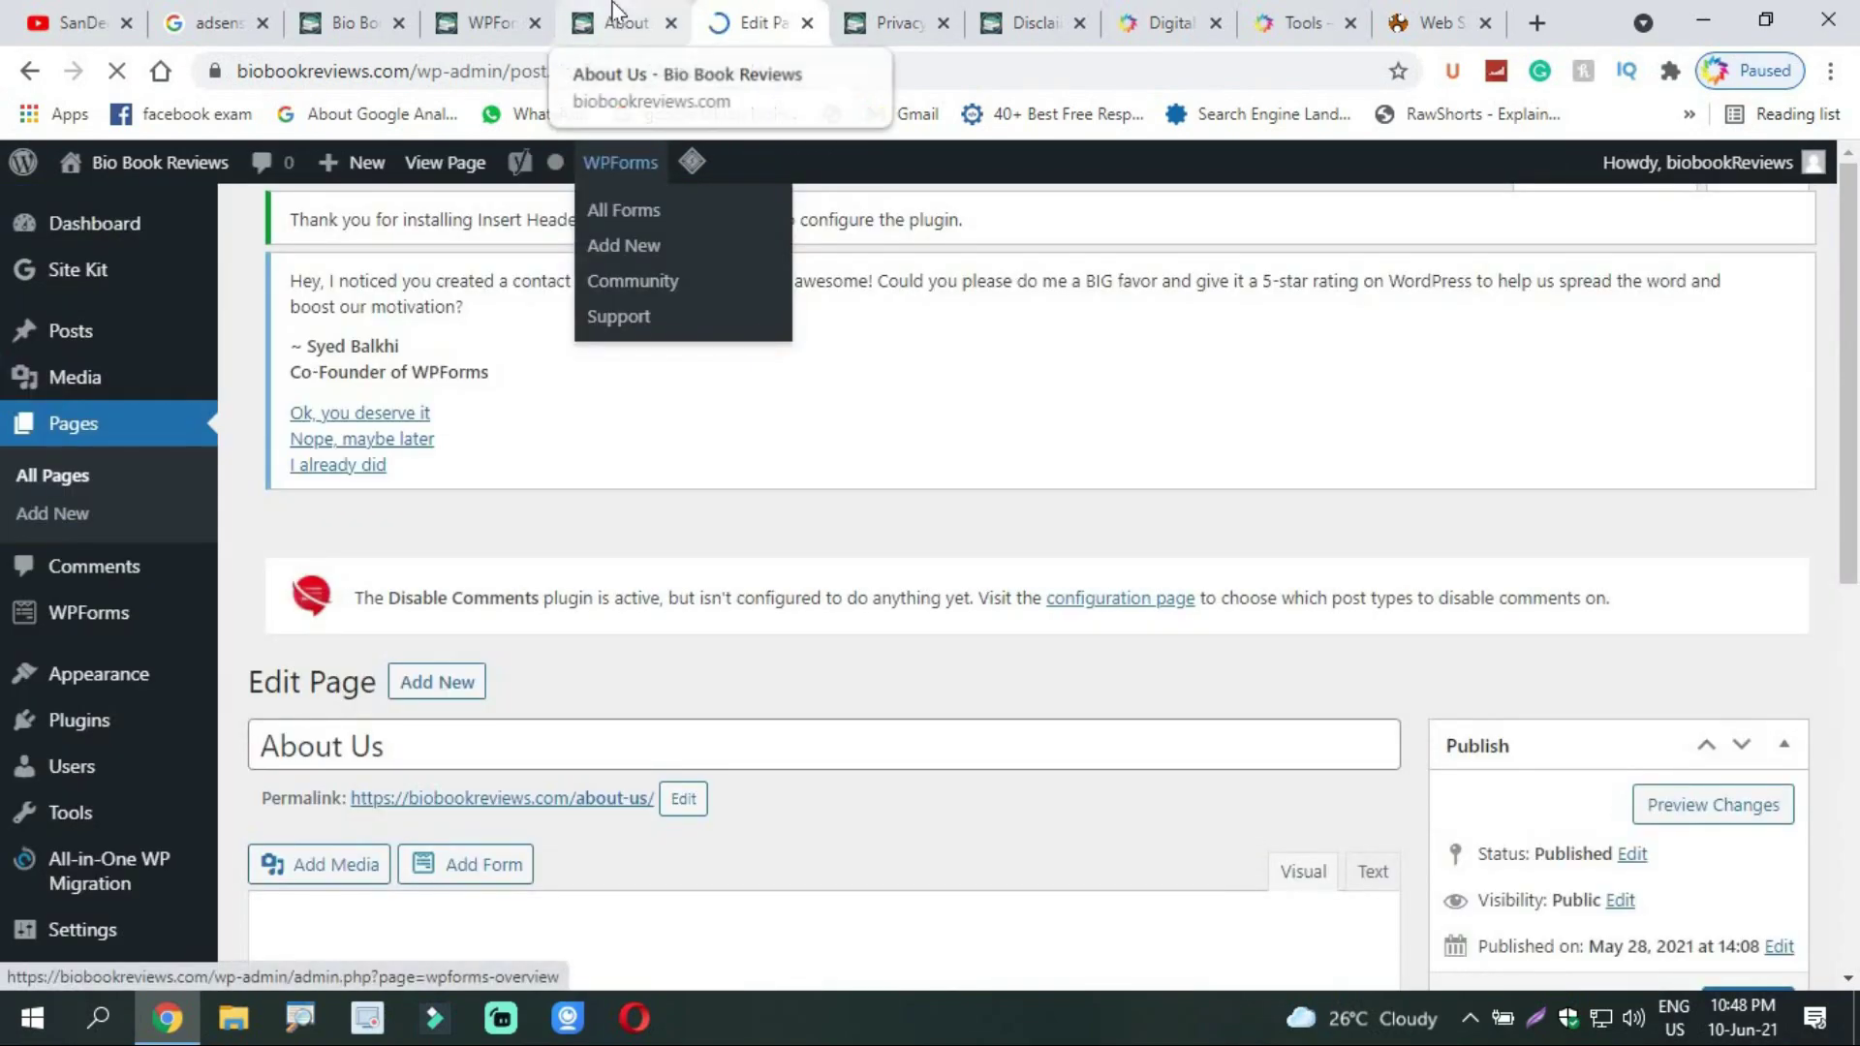
left_click(612, 7)
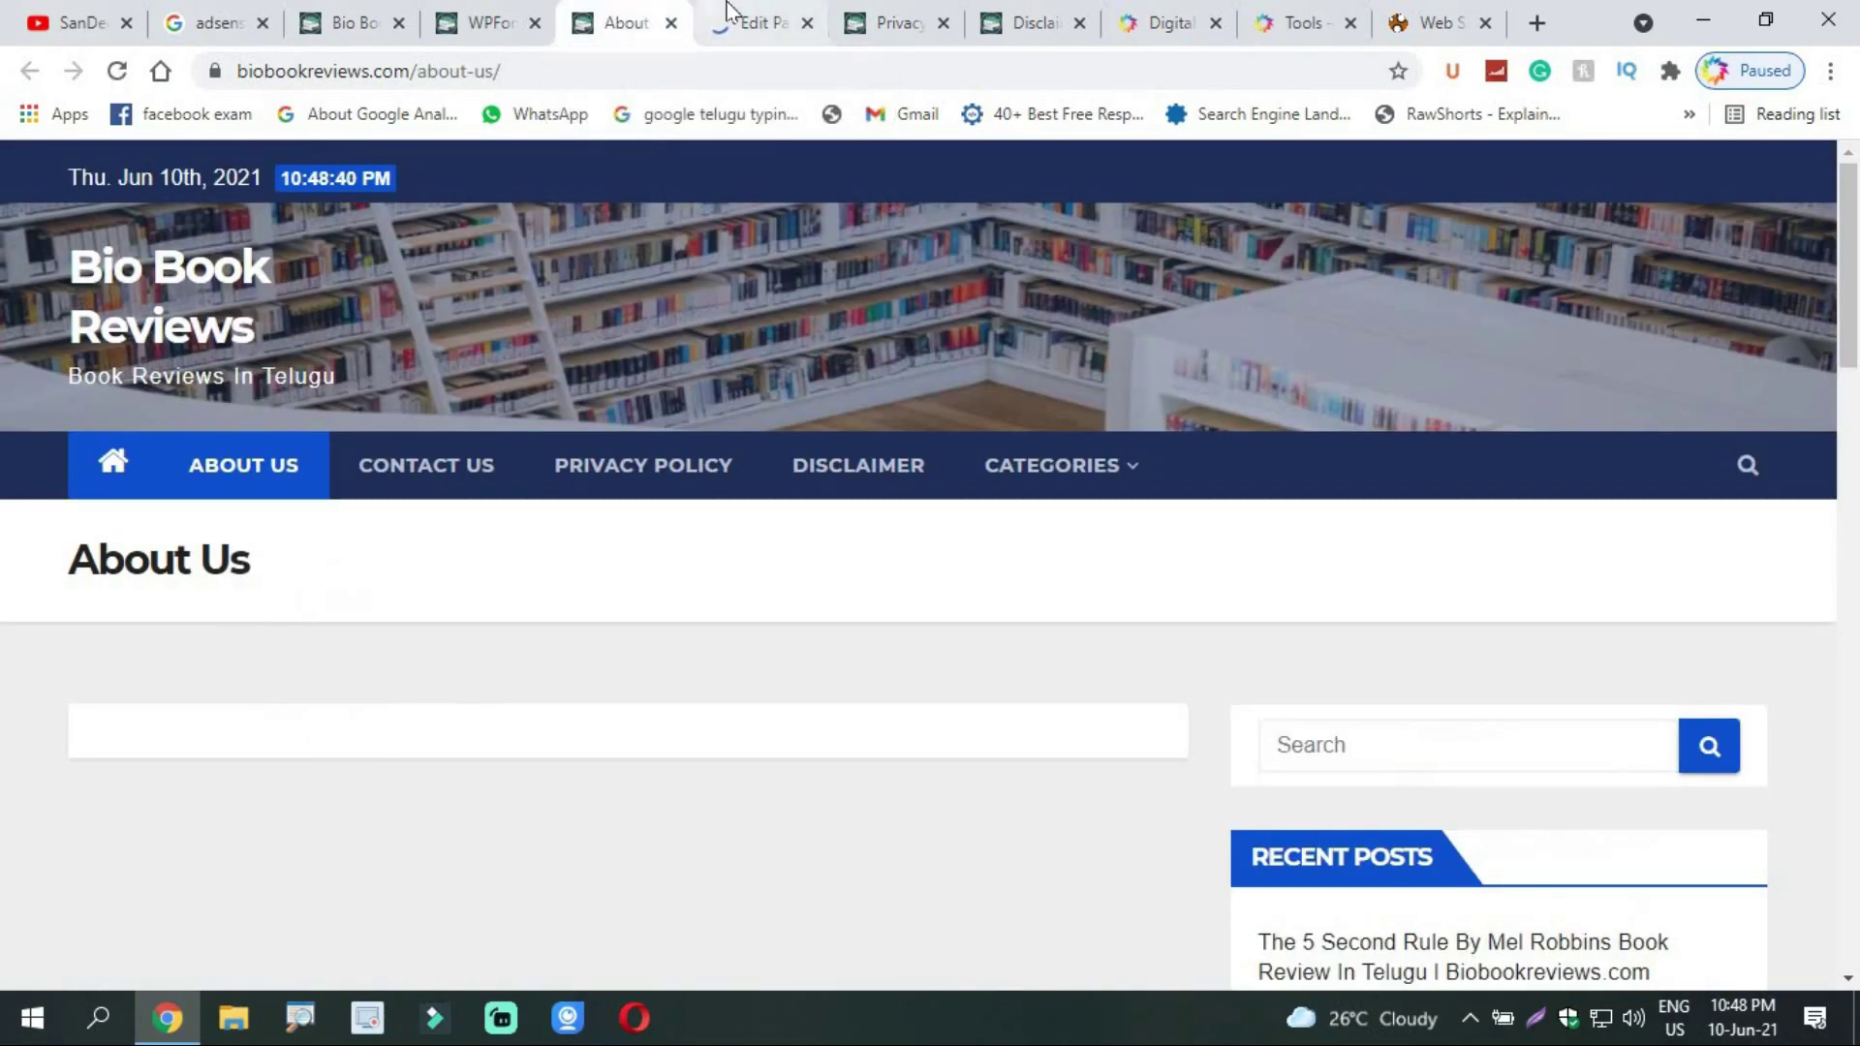
left_click(748, 21)
mouse_move(1856, 306)
left_mouse_down()
mouse_move(1851, 388)
mouse_move(1850, 337)
left_mouse_up()
scroll(1841, 358, "up", 2)
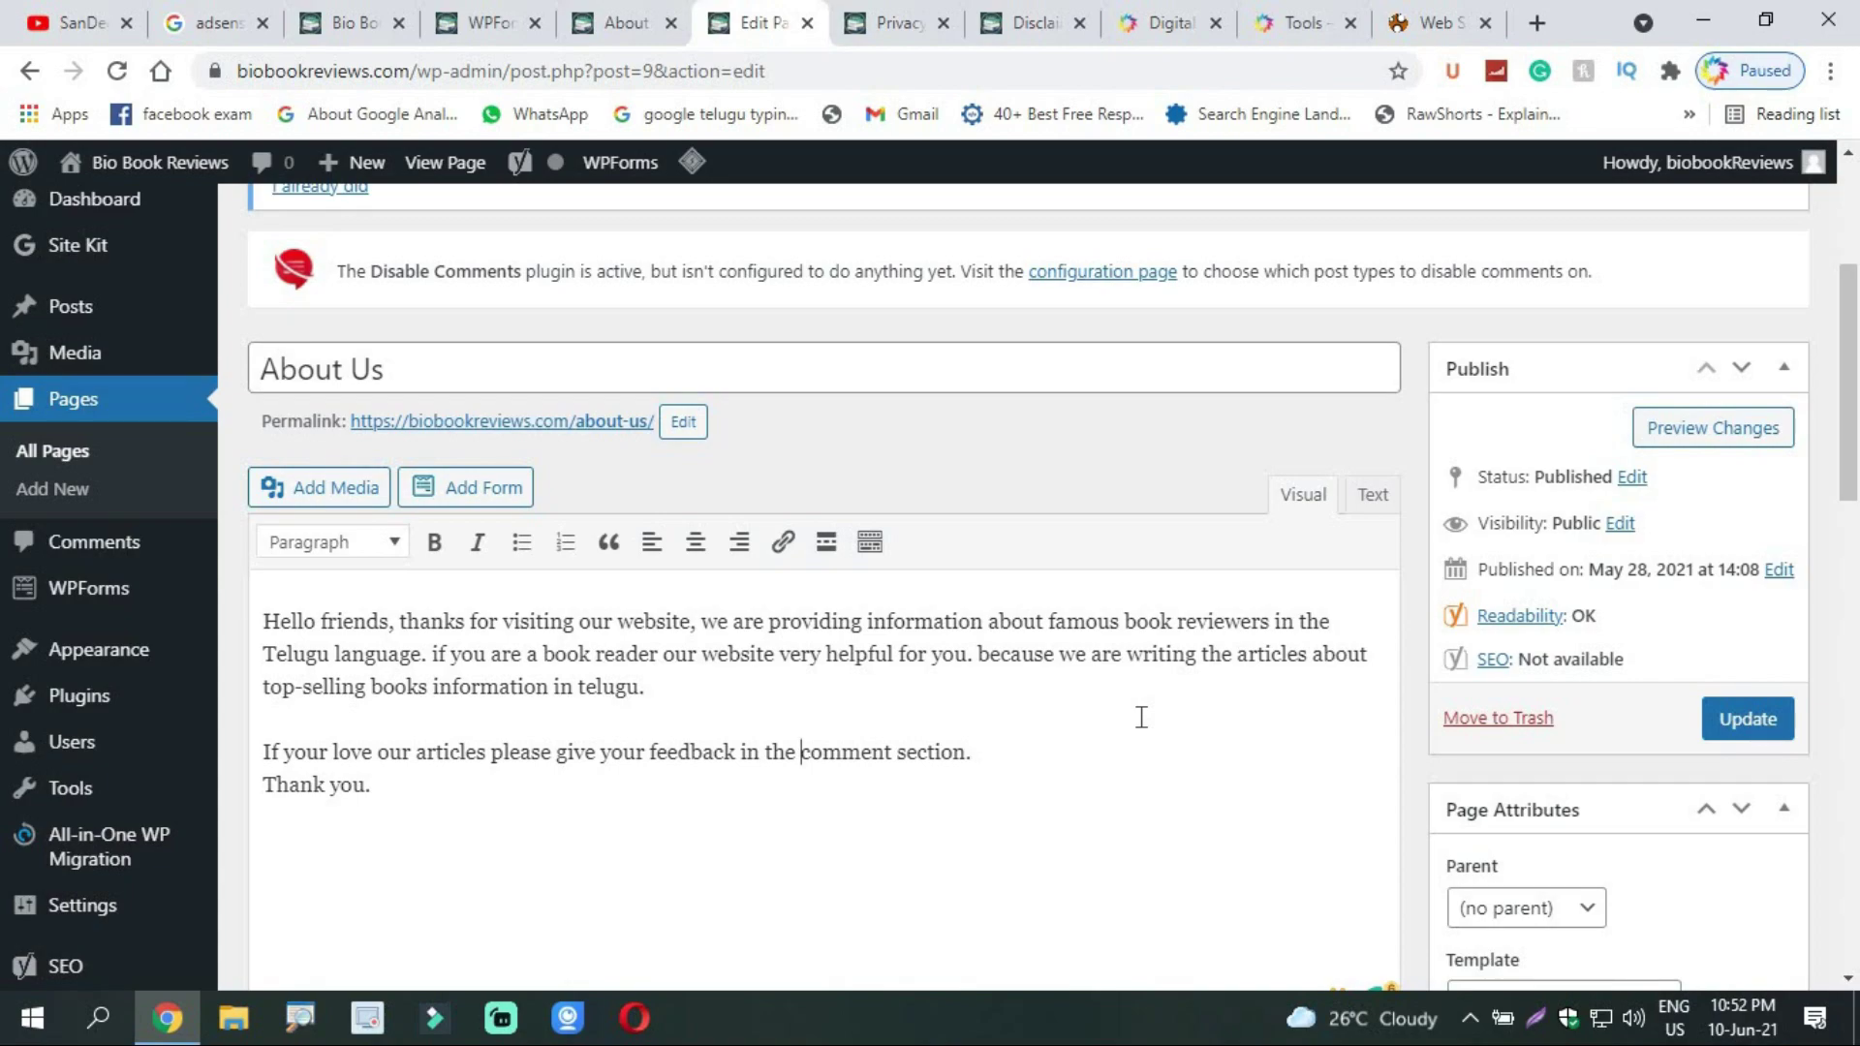
Step: Insert a comma after 'reader', update the page and view the live About Us page
left_click(661, 655)
type(",")
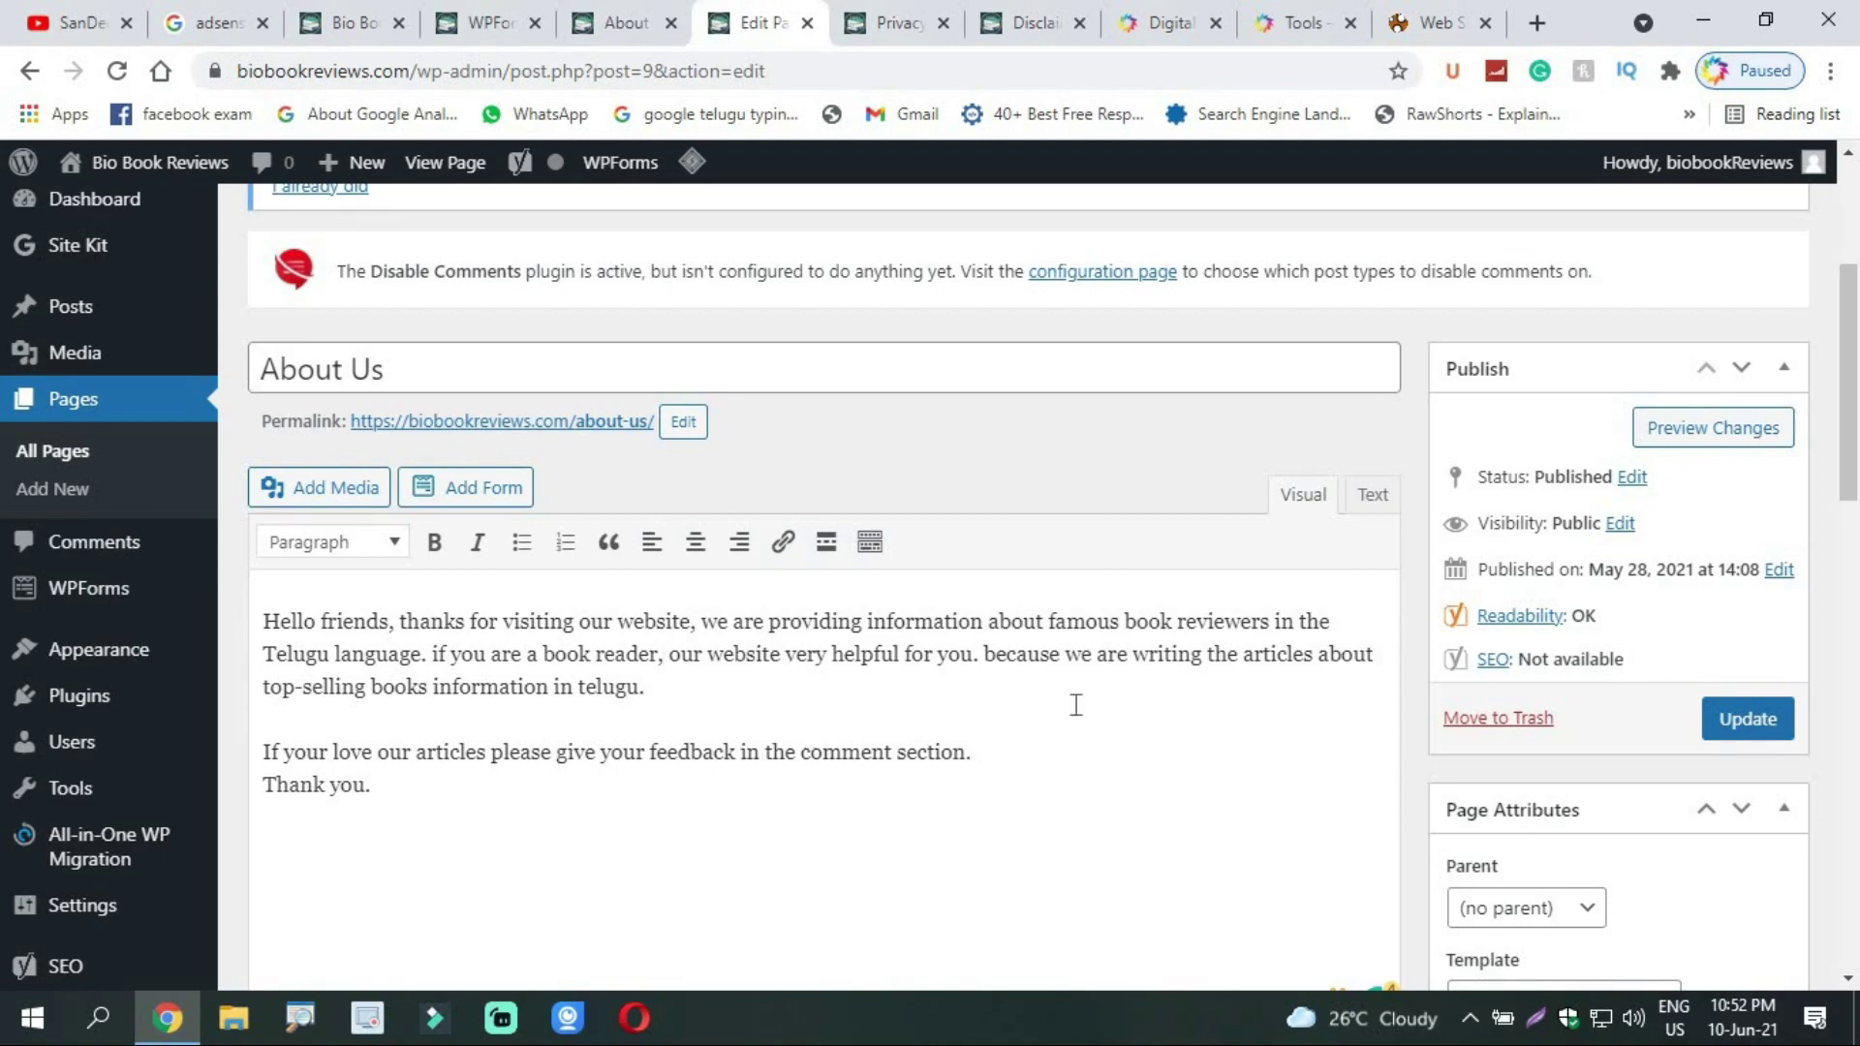
left_click(1749, 722)
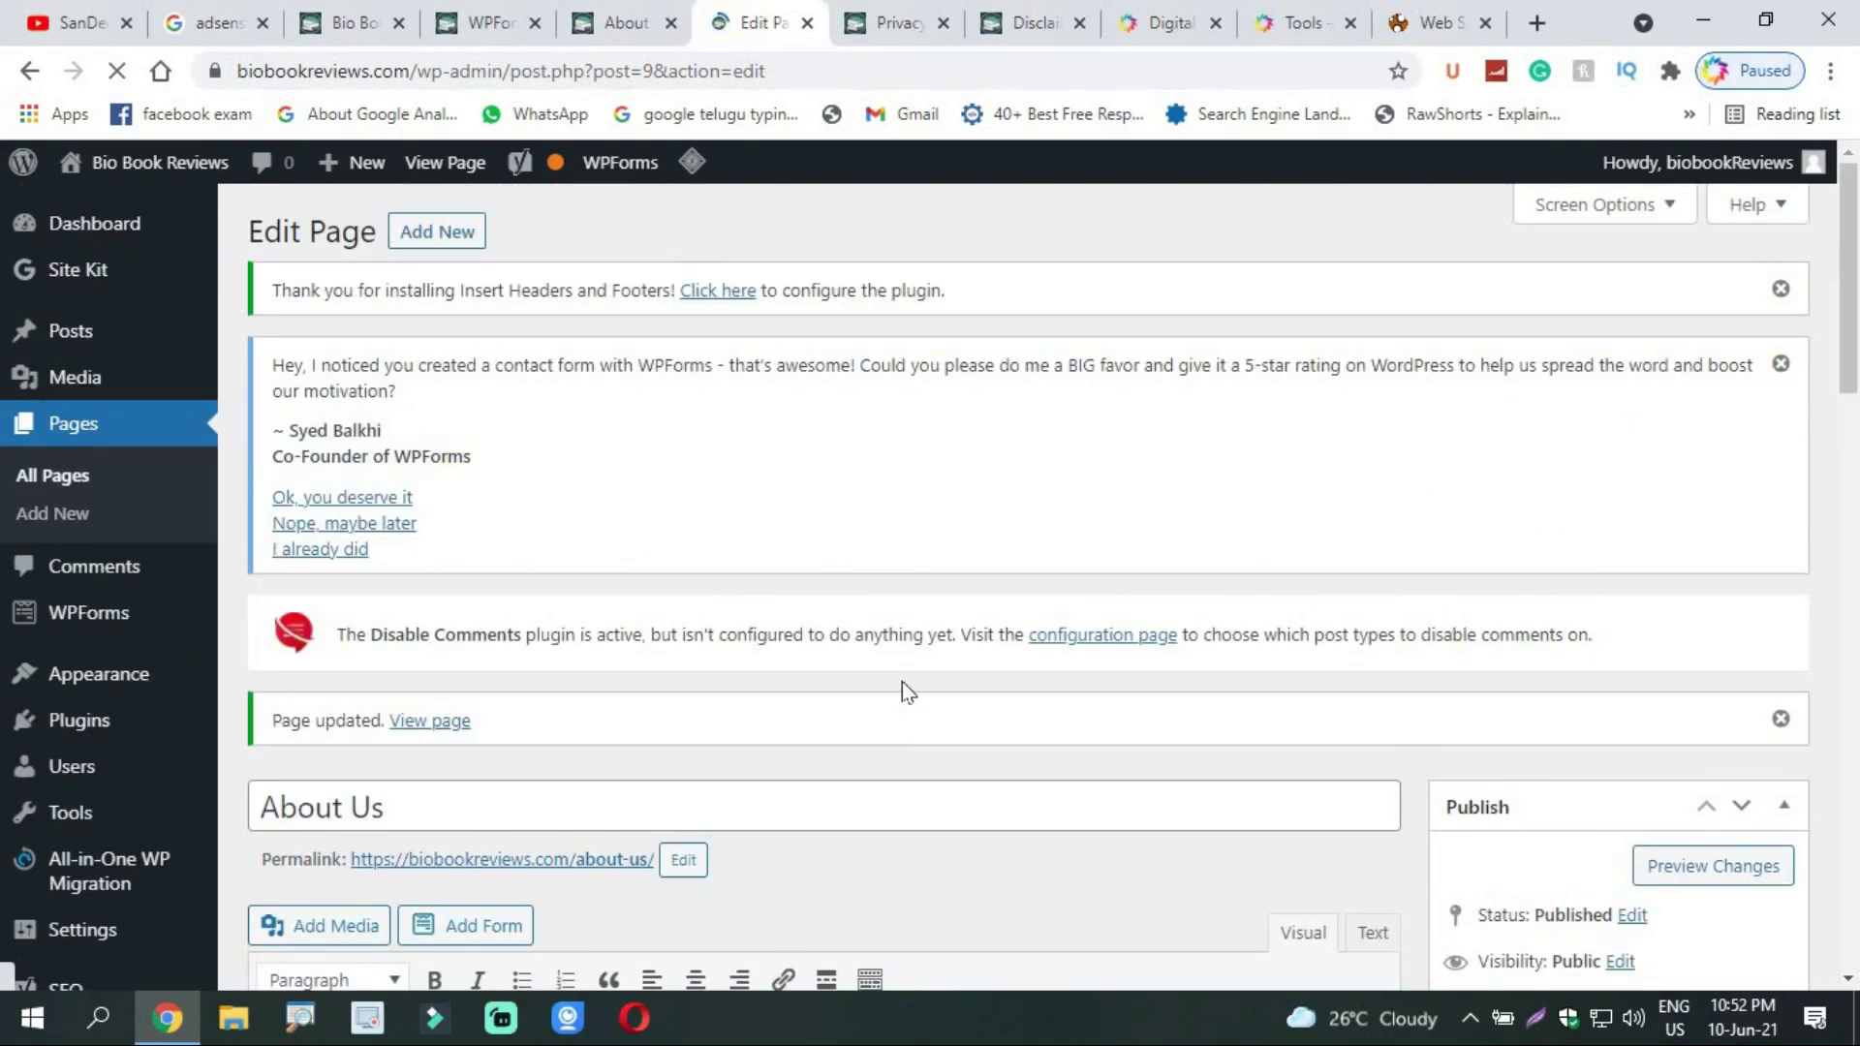
scroll(1038, 739, "down", 5)
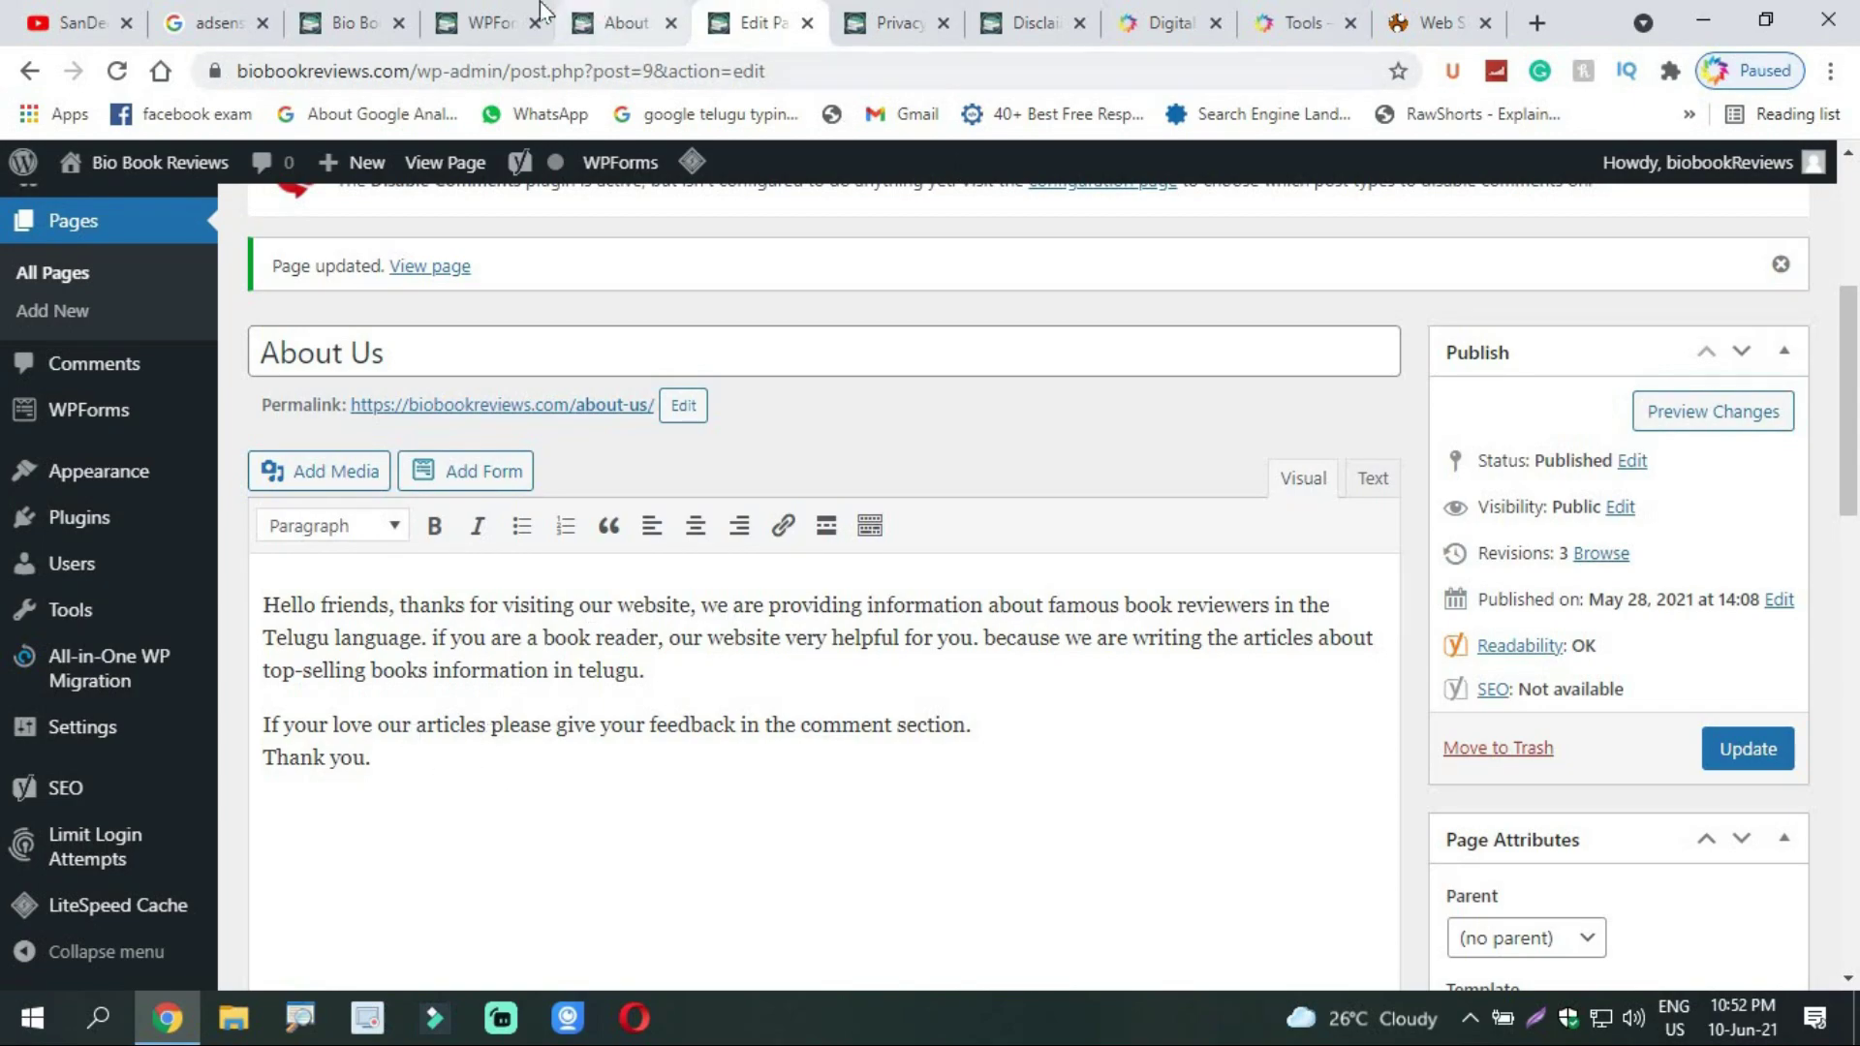
left_click(596, 19)
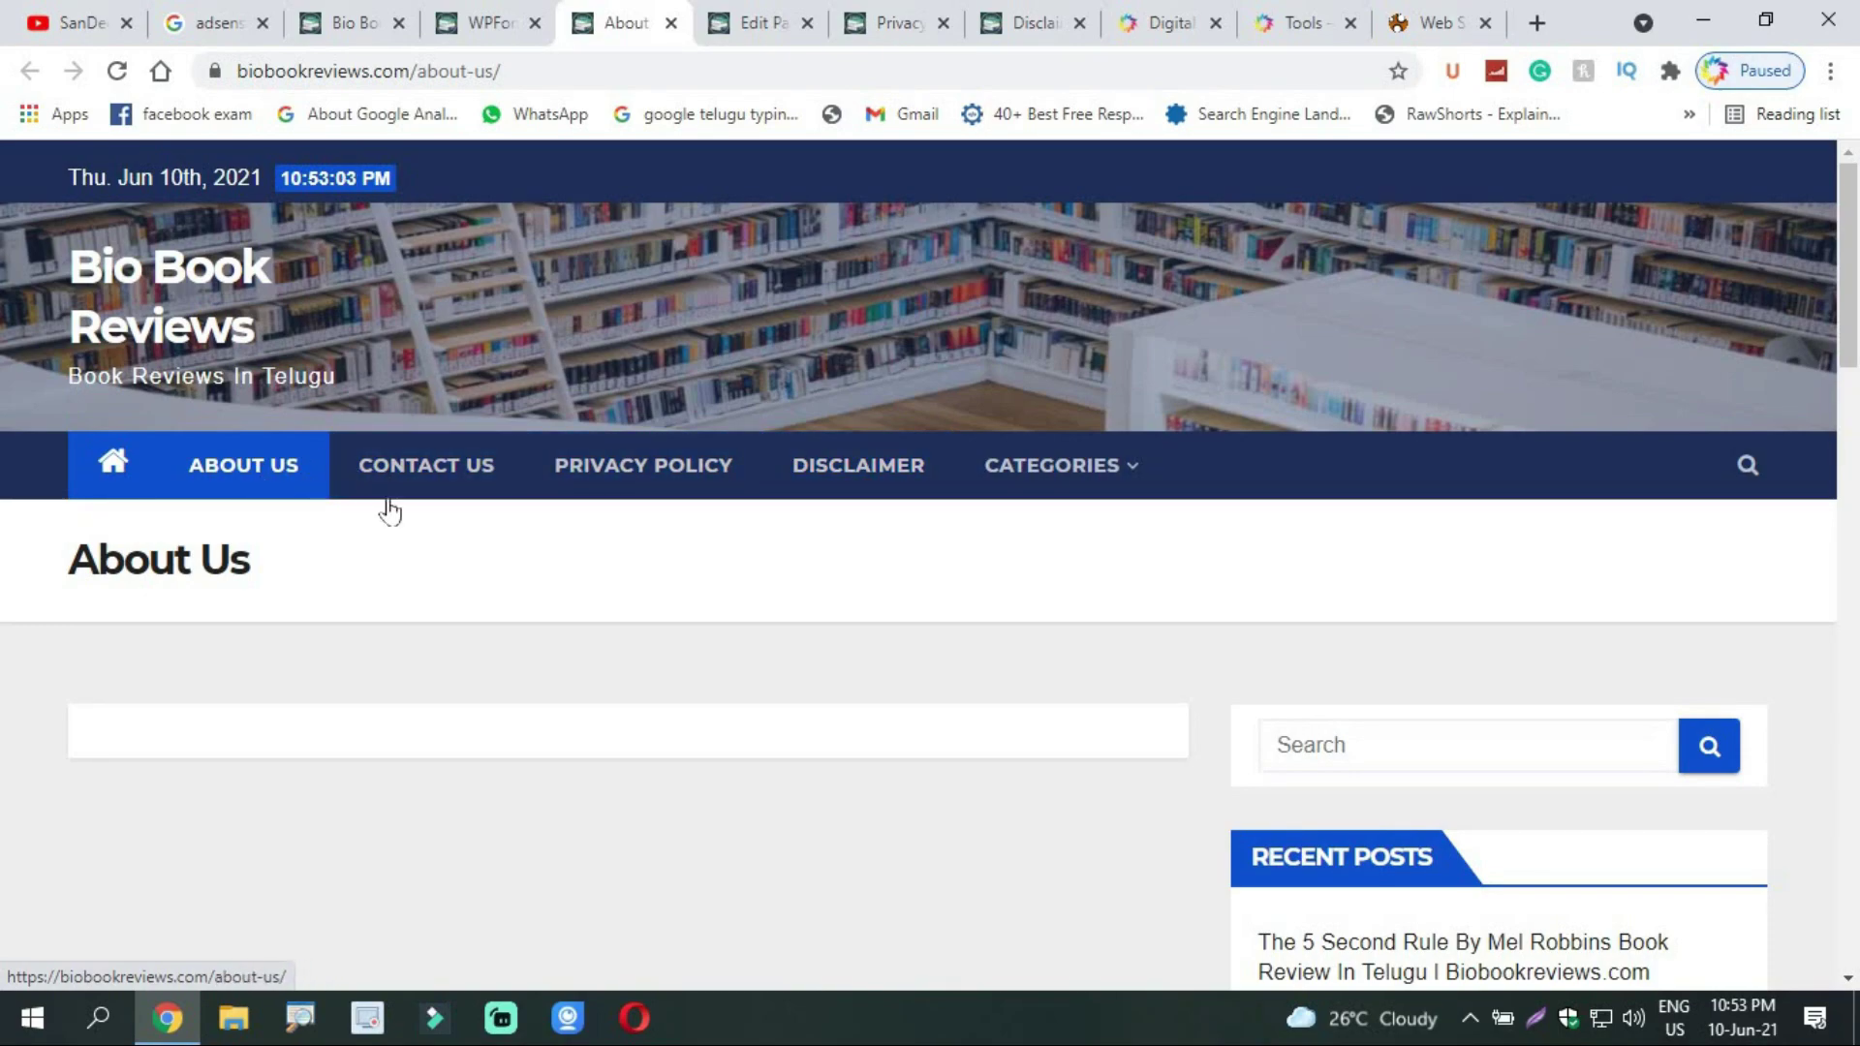
Step: Browse the Digital Khammam free tool cards, then bring up the YouTube channel's Videos page
left_click(1327, 10)
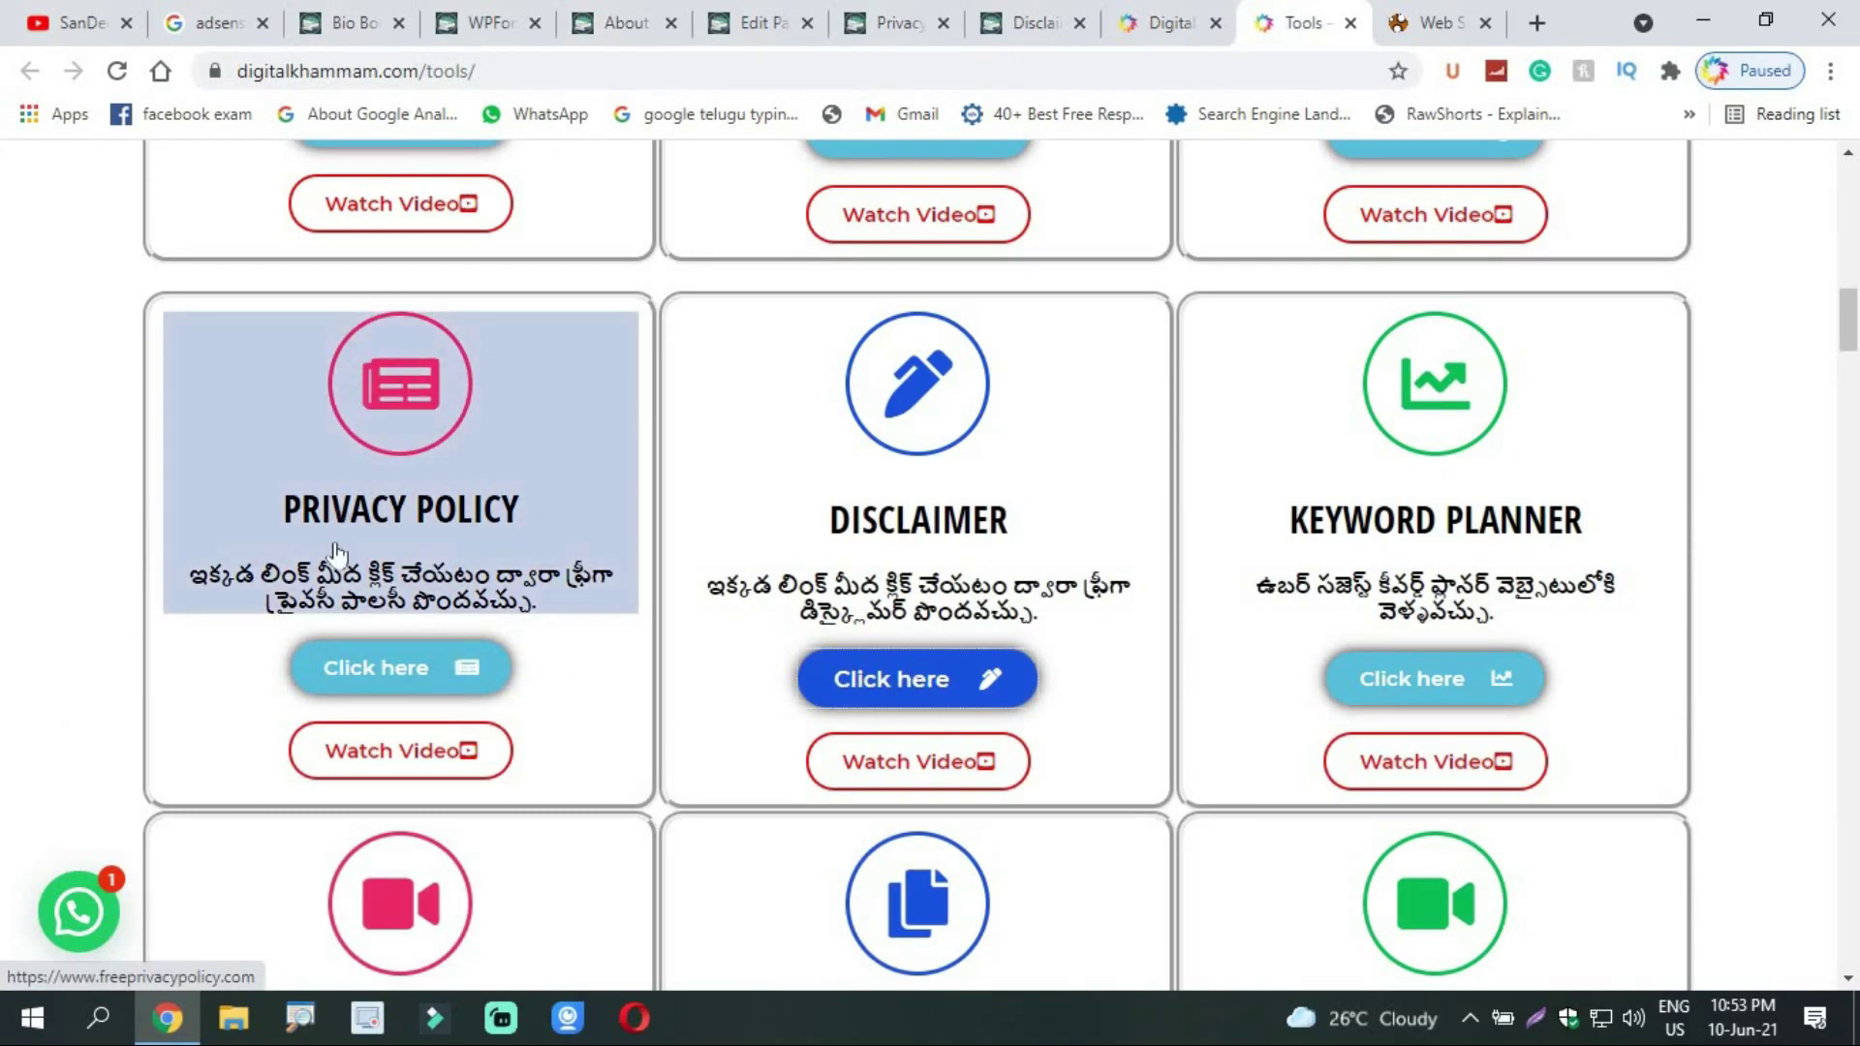
scroll(1276, 368, "up", 8)
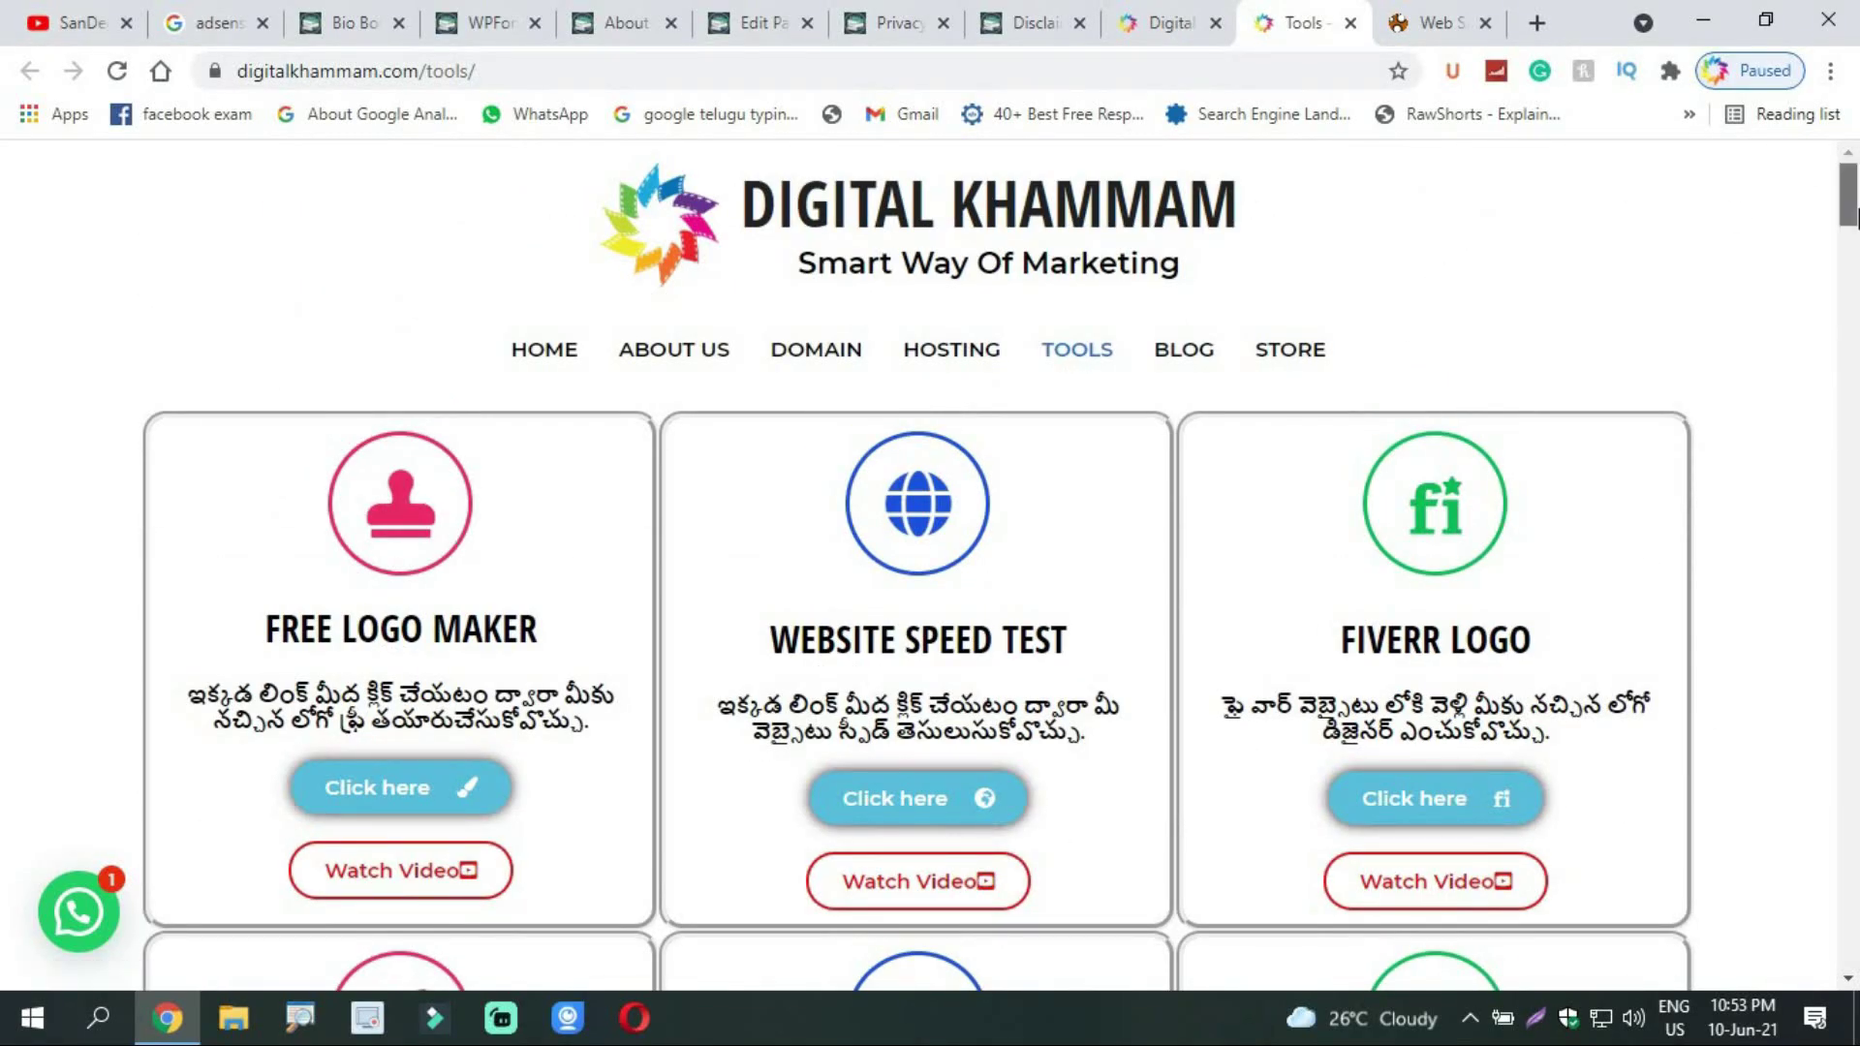
scroll(920, 678, "down", 13)
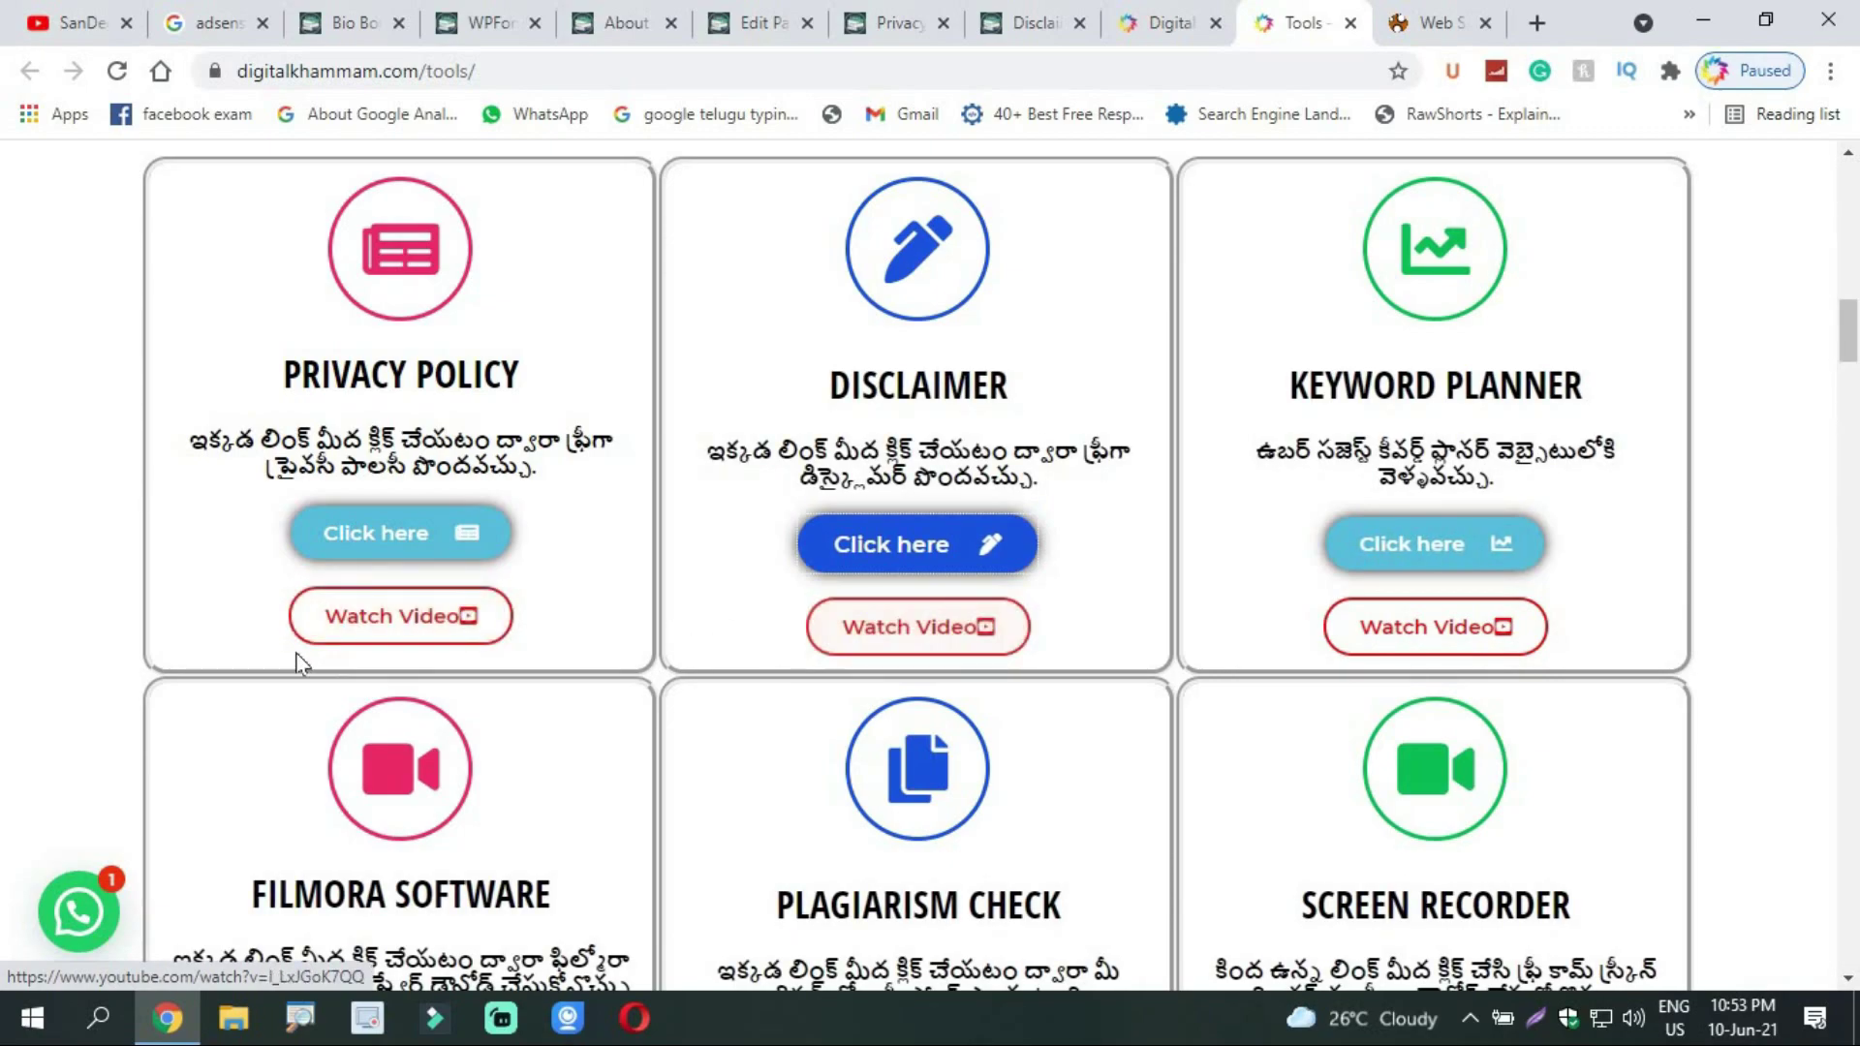
left_click_drag(1852, 343, 1816, 242)
left_click(82, 22)
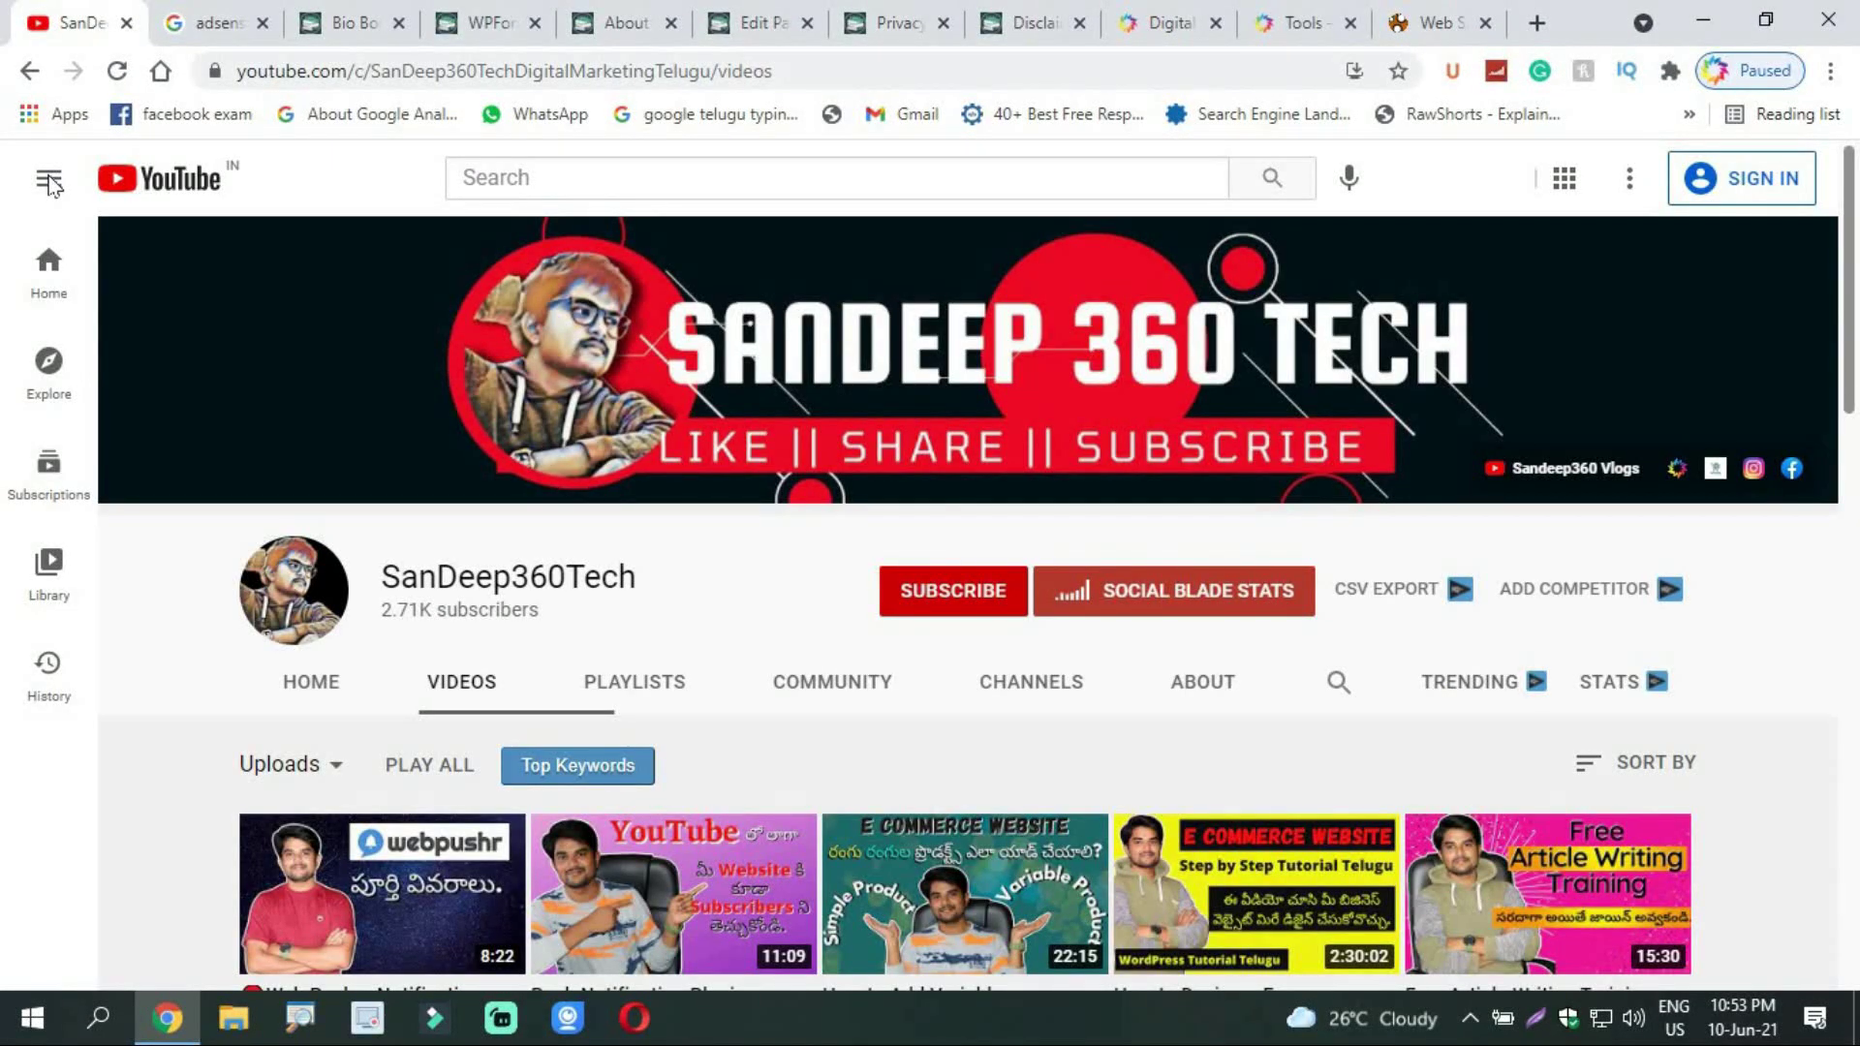